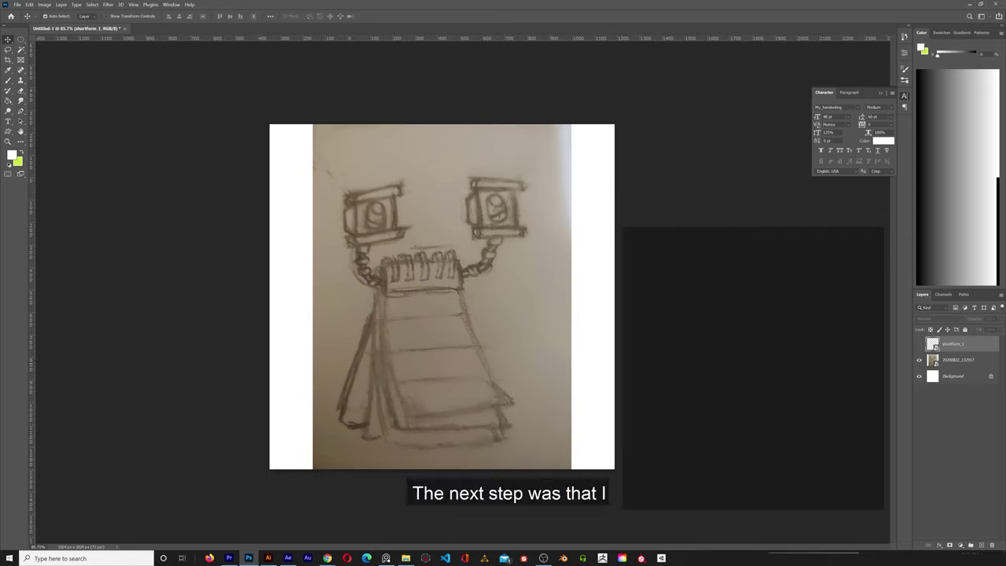
Show the hidden shortform_1 layer over the sketch photo.
left_click(918, 344)
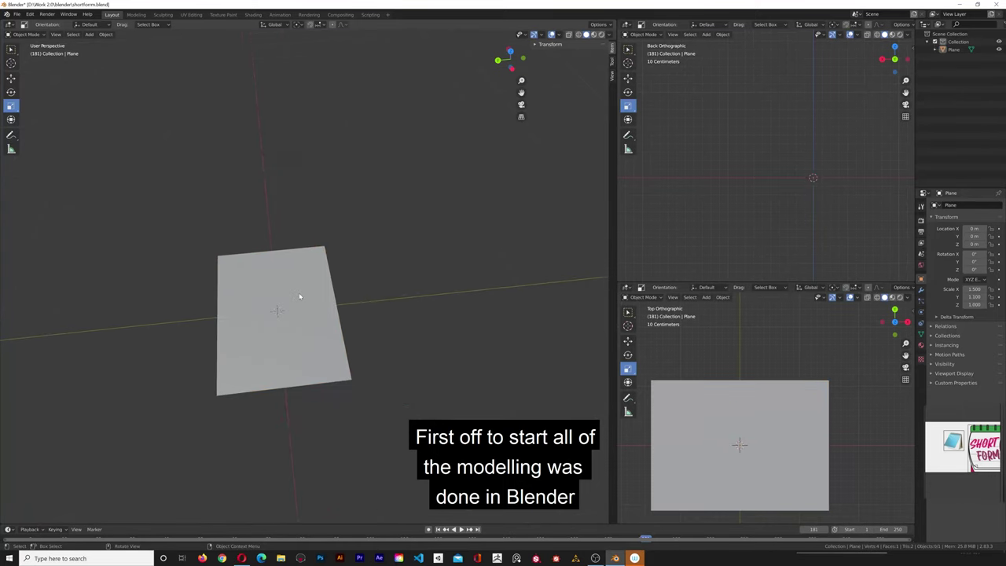
Switch to Blender and divide the plane in Edit Mode with 15 evenly spaced lengthwise loop cuts.
left_click(274, 265)
left_click(277, 233)
key("Tab")
left_click_drag(276, 238, 295, 394)
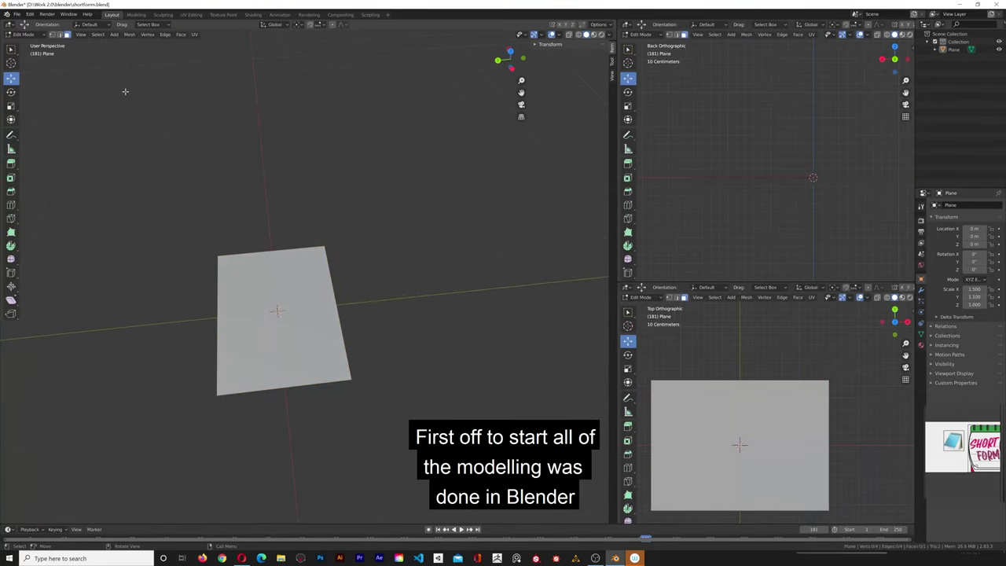
key("a")
key("ctrl+r")
scroll(275, 256, "up", 6)
scroll(275, 257, "up", 9)
left_click(275, 257)
right_click(276, 394)
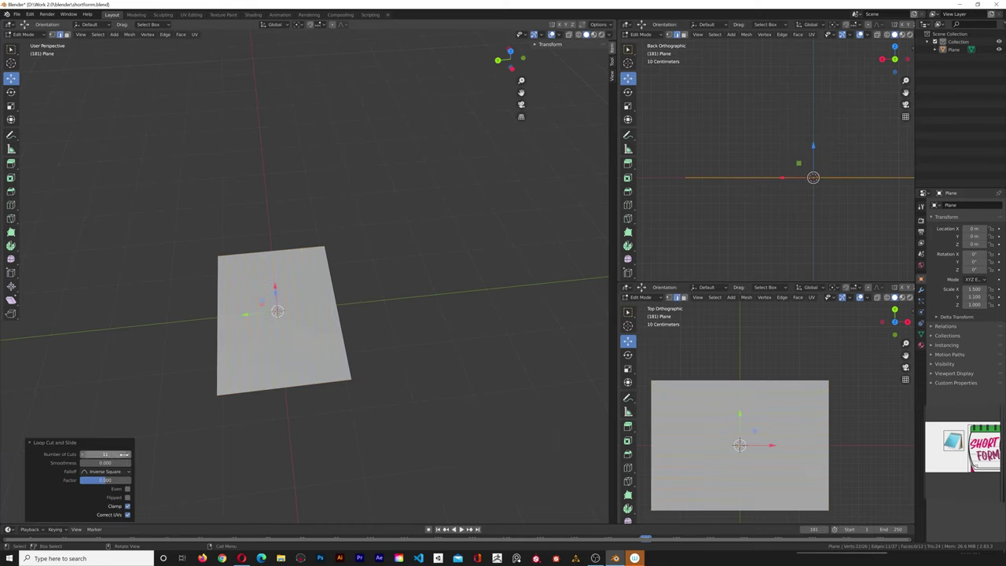
scroll(275, 369, "up", 3)
middle_click_drag(259, 377, 293, 303, "shift")
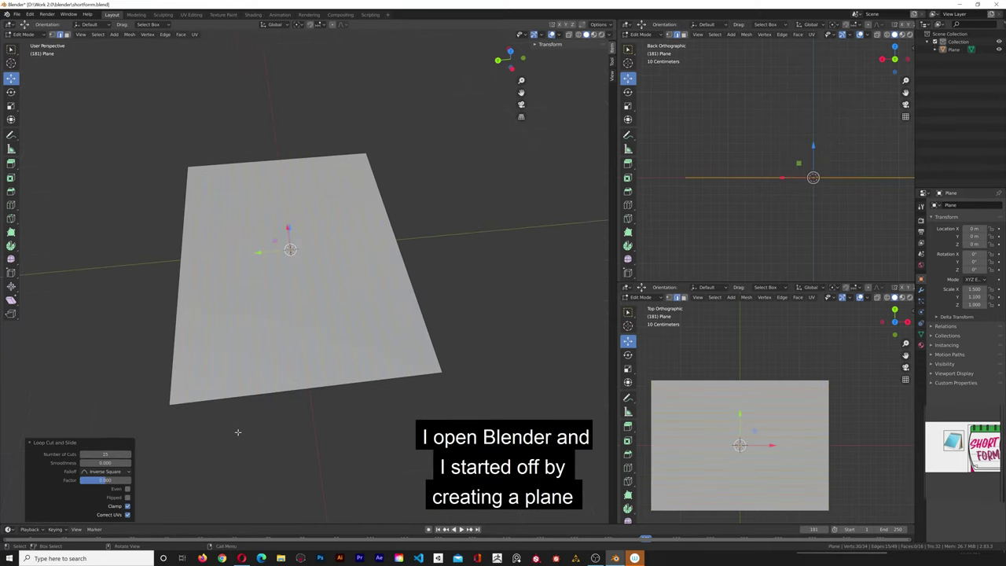
left_click(245, 422)
Add a crosswise loop cut and move it along X close to one short end of the plane.
left_click(323, 235, "ctrl+alt")
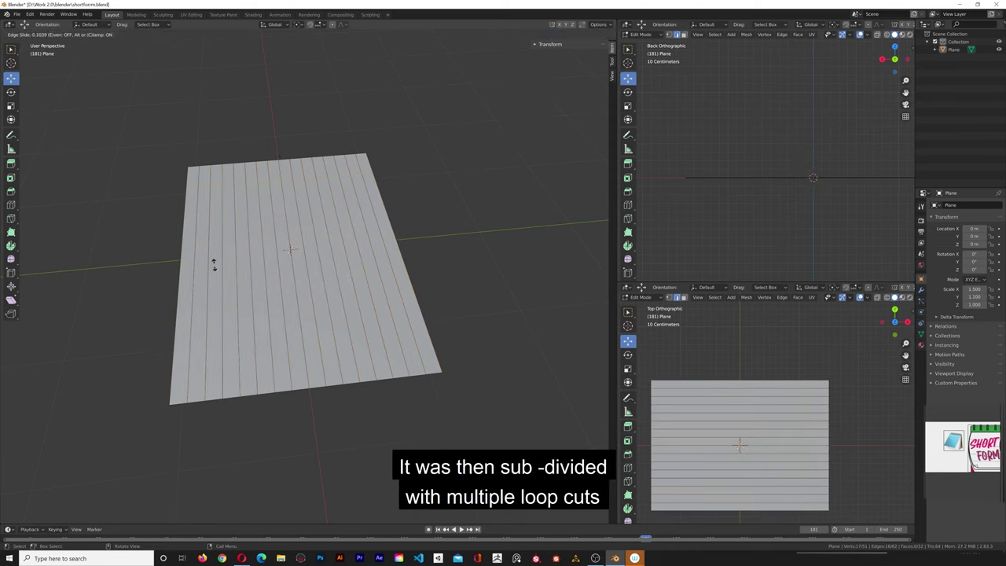
left_click(212, 275)
left_click_drag(279, 153, 278, 147)
key("ctrl+z")
middle_click_drag(275, 177, 359, 171)
left_click_drag(184, 220, 176, 217)
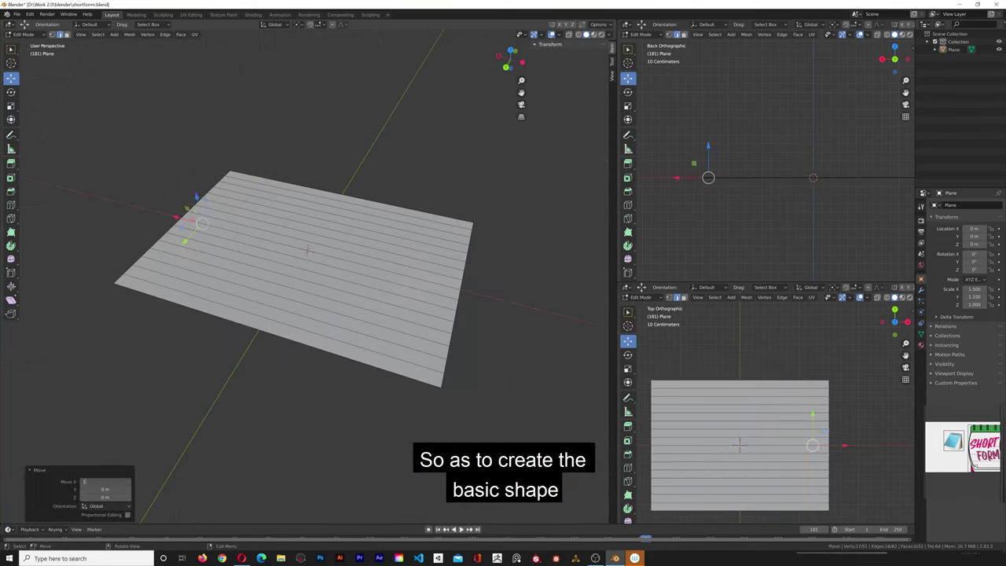
key("alt+a")
Try to inset the first pair of faces near the corner of the narrow end strip.
left_click(11, 178)
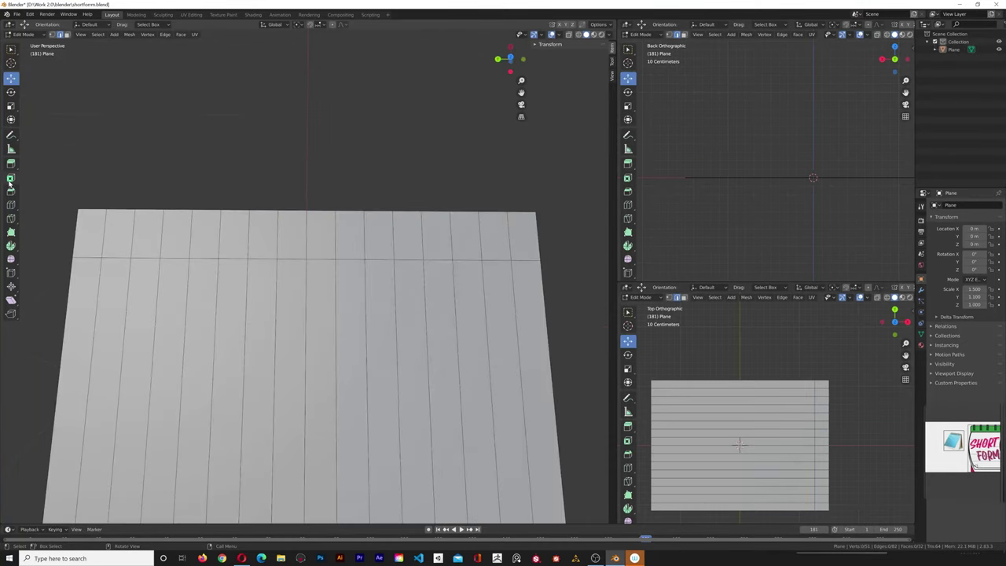
left_click(114, 224)
key("i")
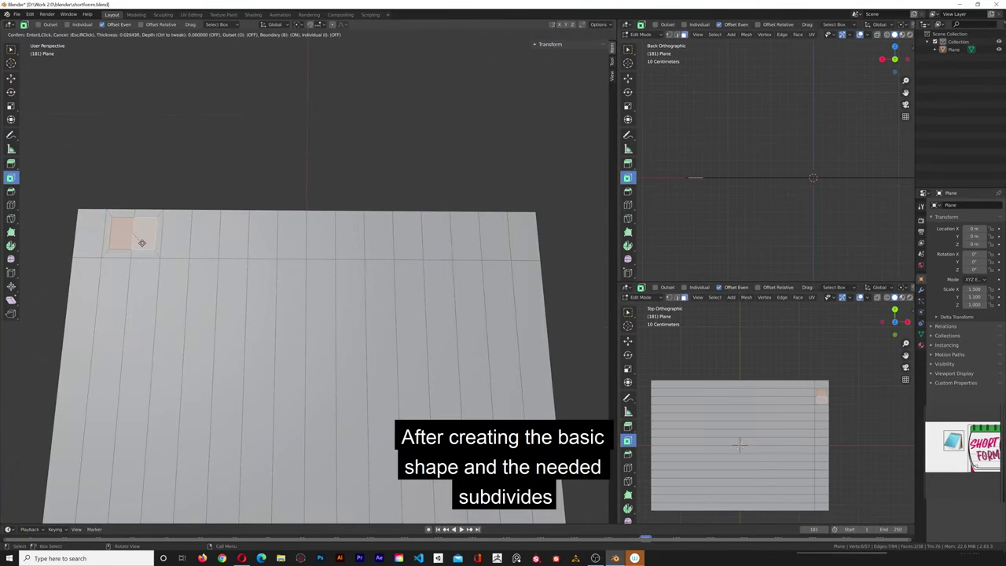
left_click(141, 243)
left_click_drag(116, 472, 122, 472)
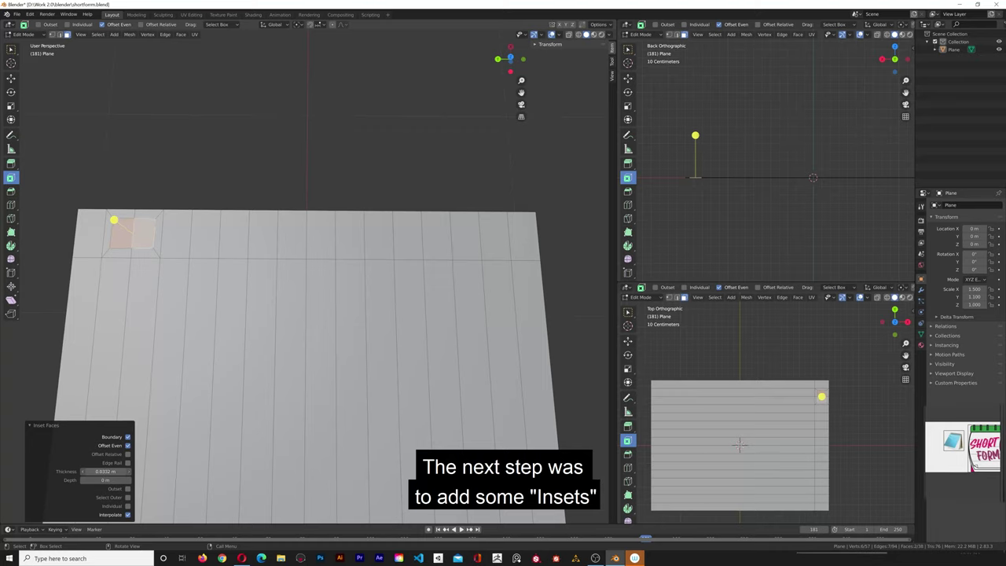
left_click(262, 183)
left_click(205, 235)
left_click(234, 235, "shift")
key("ctrl+z")
key("ctrl+z")
key("ctrl+z")
key("ctrl+z")
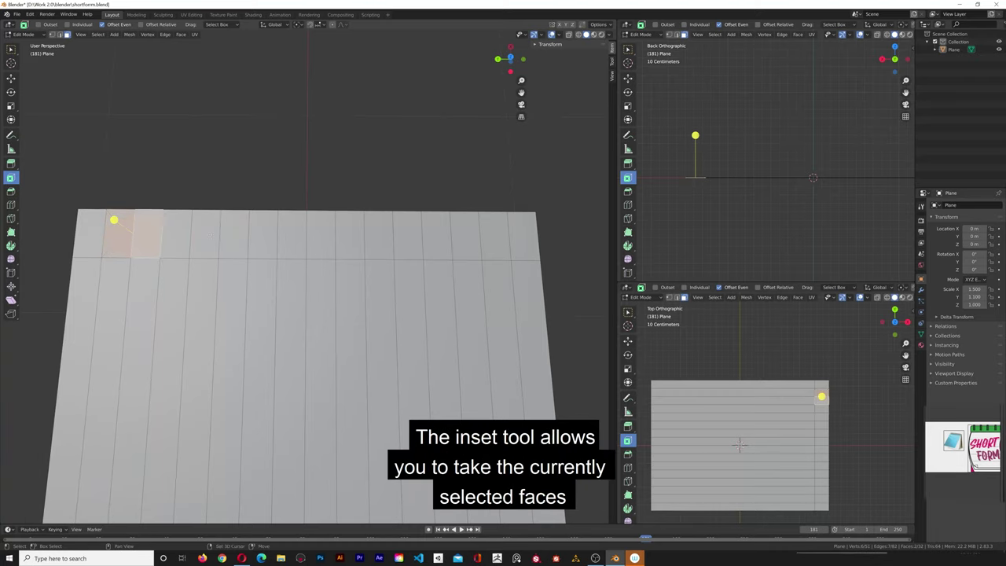
Add four more evenly spaced face pairs to the selection in the end strip and inset all five pairs.
left_click(206, 234, "shift")
left_click(234, 235, "shift")
left_click(291, 235, "shift")
left_click(320, 235, "shift")
left_click(378, 236, "shift")
left_click(408, 236, "shift")
left_click(465, 236, "shift")
left_click(495, 235, "shift")
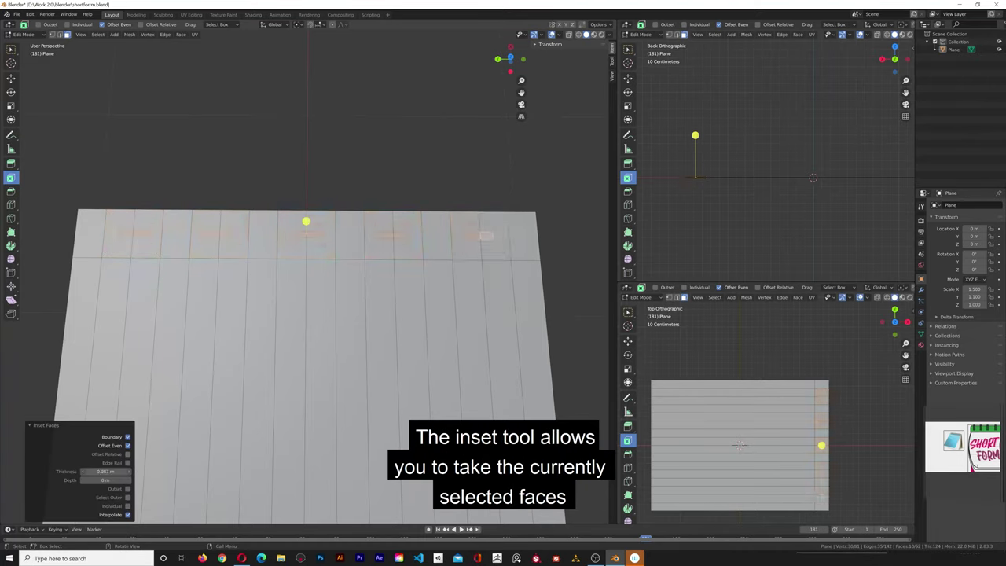
left_click_drag(107, 471, 88, 471)
left_click(164, 189)
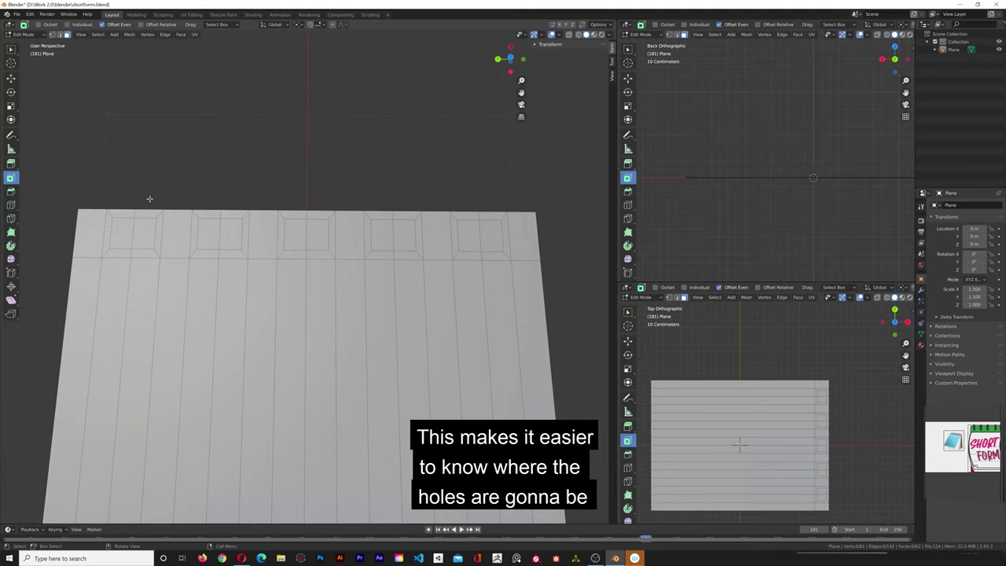
left_click(144, 233)
key("g")
right_click(188, 171)
left_click(195, 155)
left_click(11, 79)
left_click(143, 232)
left_click(32, 105)
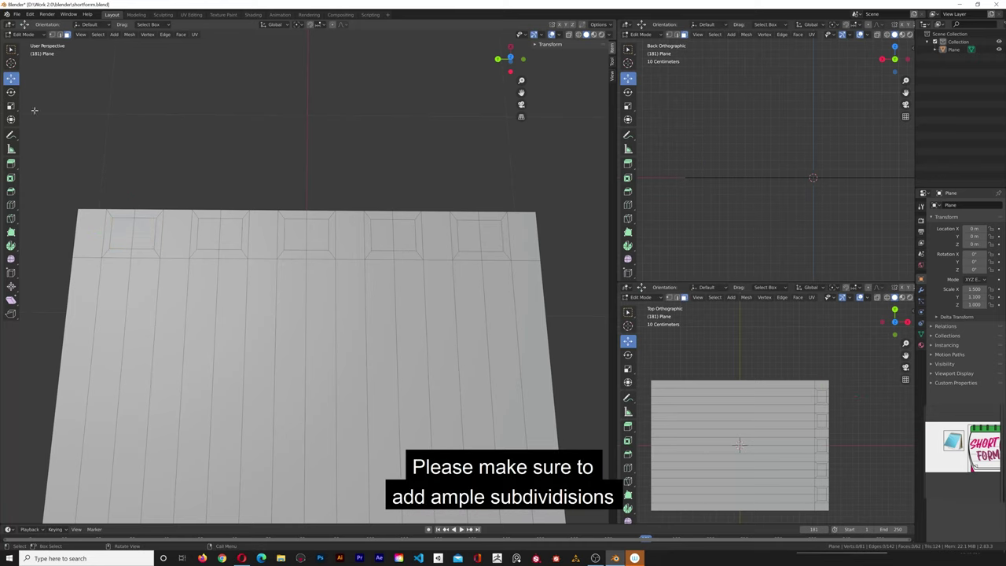
left_click(17, 14)
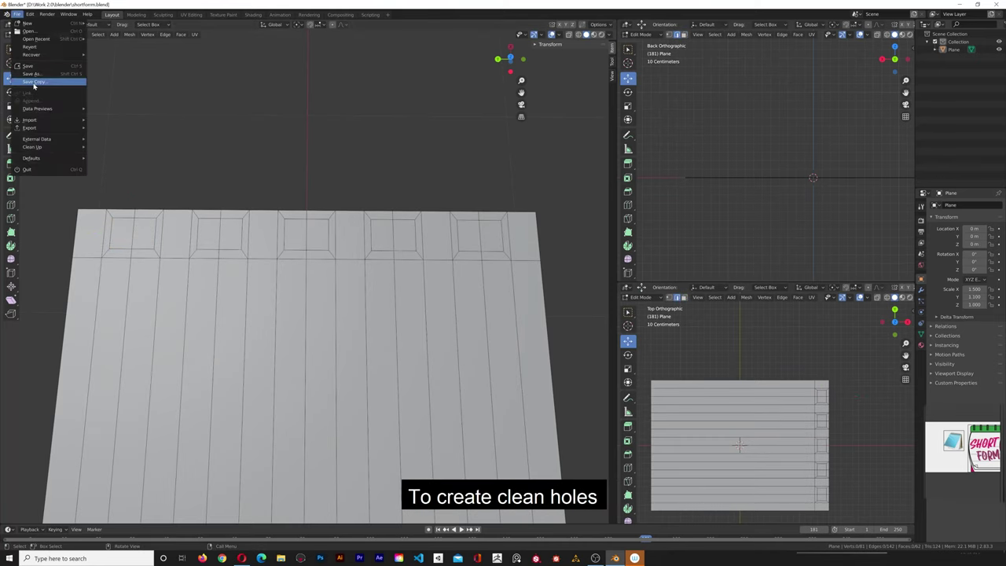
mouse_move(35, 147)
left_click(129, 147)
Add 4 crosswise loop cuts through the end strip and its five inset squares.
left_click(131, 233)
left_click(157, 234, "shift")
key("ctrl+r")
scroll(219, 236, "up", 2)
left_click(219, 235)
left_click(176, 233)
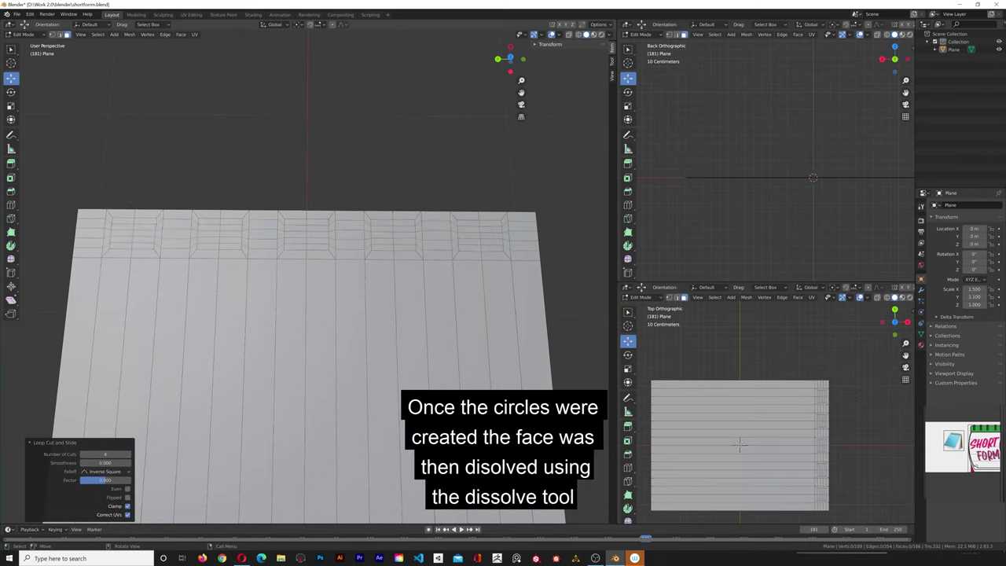
Cut a round hole in the first inset square by subdividing it, rounding it with To Sphere at factor 1.000 and deleting its faces.
left_click(135, 230)
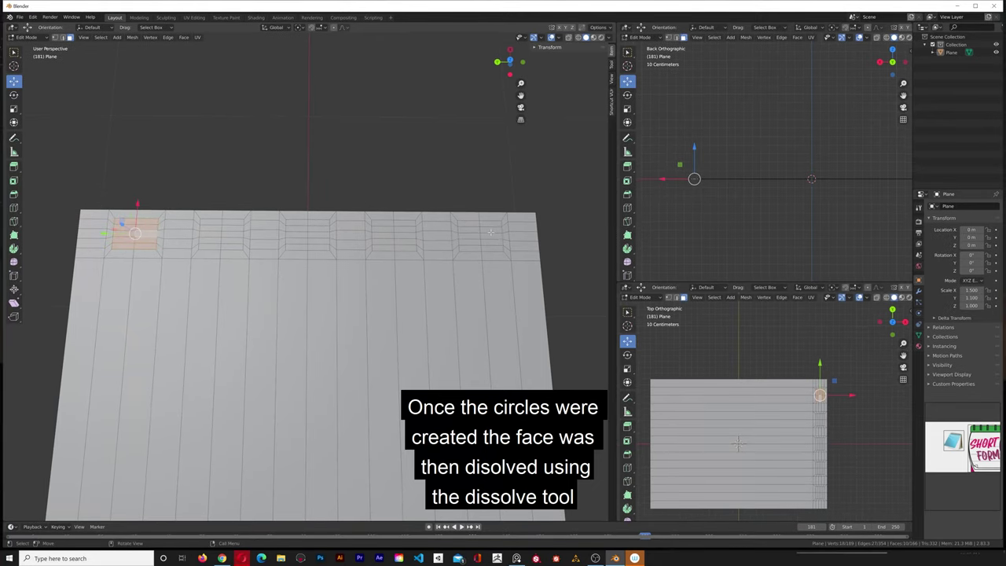
right_click(137, 226)
left_click(141, 222)
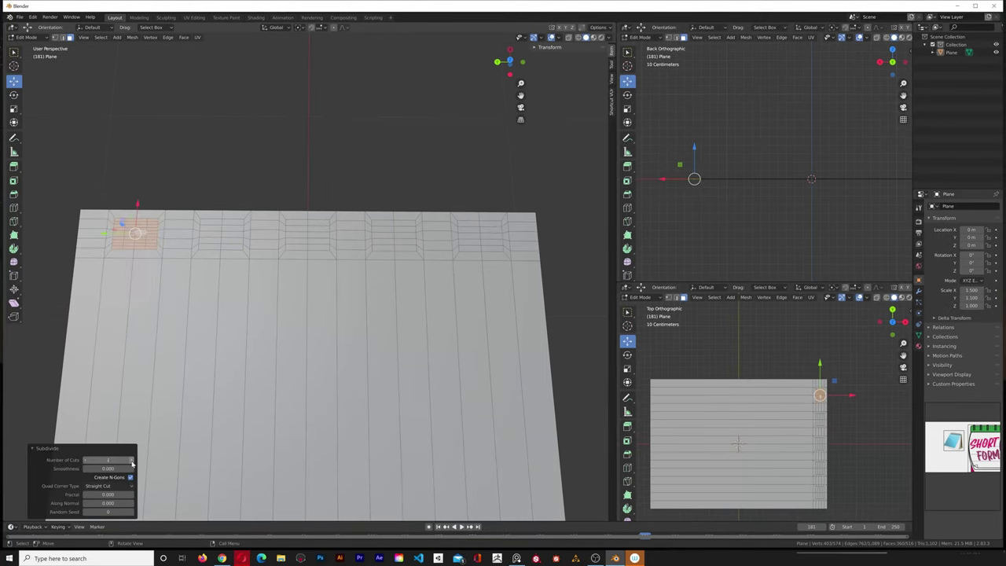
key("shift+alt+s")
left_click(149, 237)
left_click_drag(105, 503, 157, 503)
key("x")
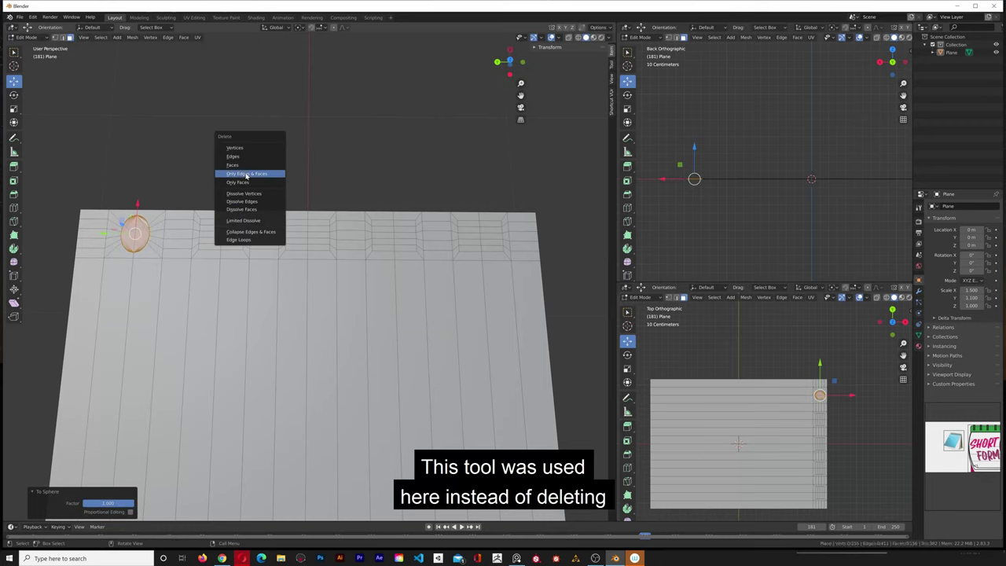
left_click(245, 167)
Make the second inset square a round hole, using 5 subdivision cuts and To Sphere before deleting its faces.
left_click_drag(201, 221, 242, 249)
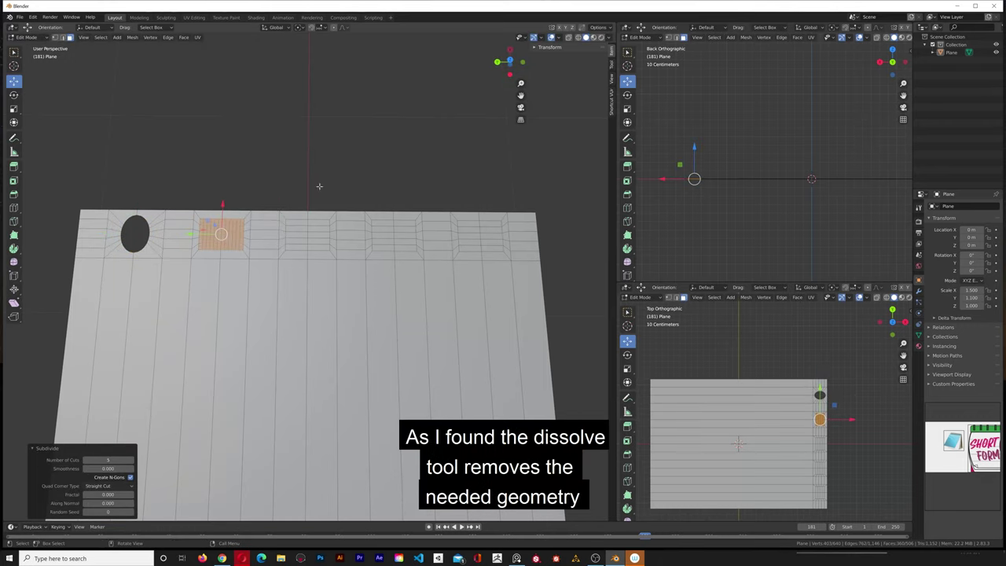
left_click_drag(106, 503, 157, 503)
key("x")
left_click(56, 146)
Turn the middle inset square into a round hole by subdividing it, applying To Sphere and deleting its faces.
left_click_drag(288, 220, 328, 249)
key("x")
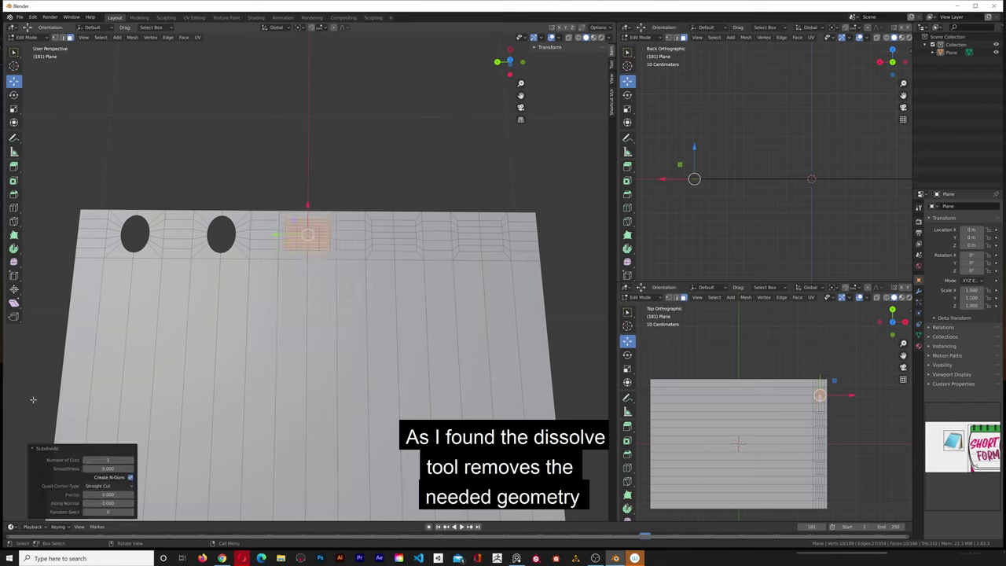
key("shift+alt+s")
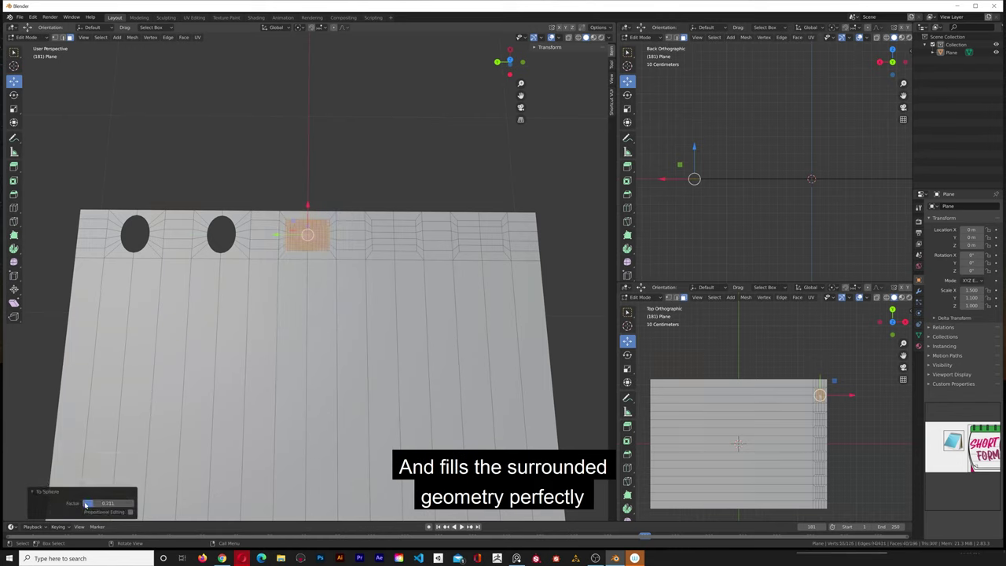
left_click_drag(89, 503, 134, 504)
key("x")
left_click(101, 493)
Cut the fourth round hole from its inset square with 5 subdivision cuts, To Sphere and face deletion.
left_click(393, 236)
right_click(393, 235)
left_click(393, 234)
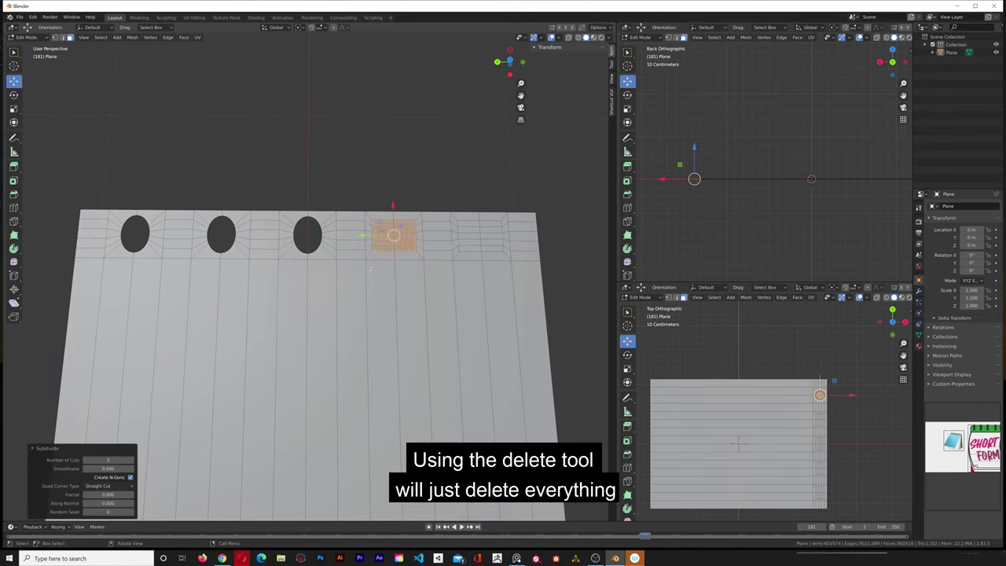
key("shift+alt+s")
left_click_drag(90, 503, 134, 503)
key("x")
left_click(273, 322)
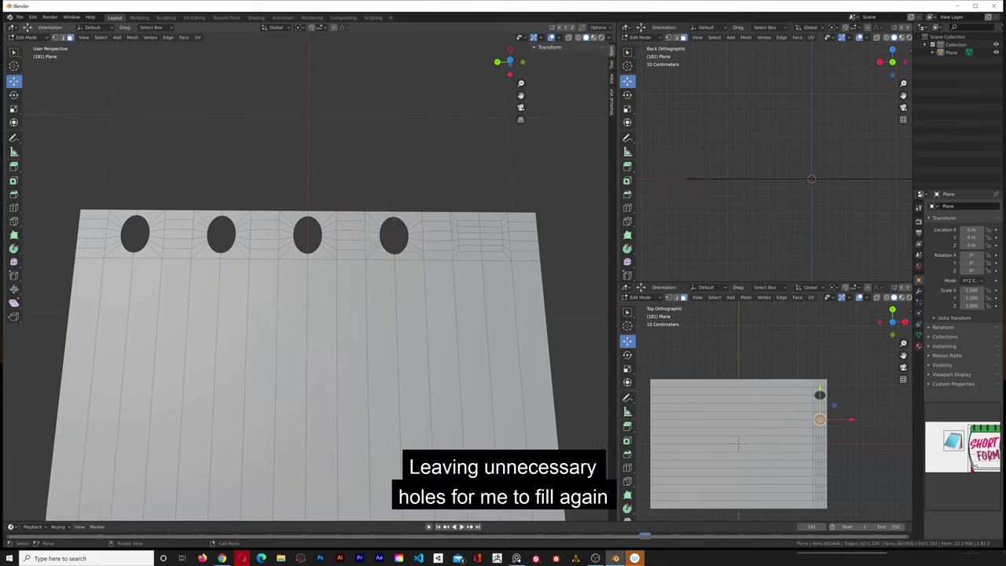
Cut the fifth round hole by subdividing the last inset square with 5 cuts, rounding it with To Sphere and deleting its faces.
left_click(479, 236)
left_click(131, 460)
left_click(131, 461)
left_click(131, 460)
left_click(131, 461)
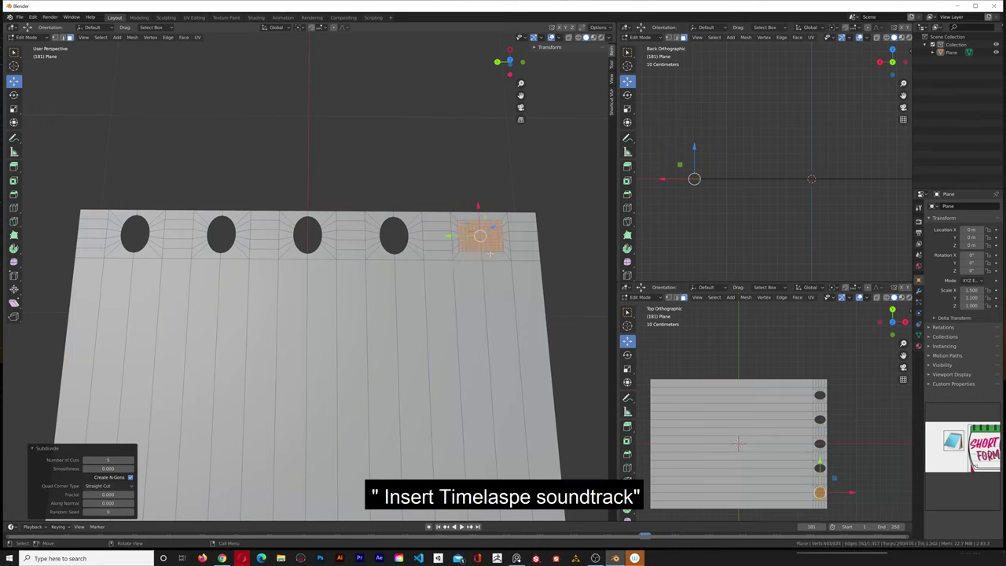
key("shift+alt+s")
left_click(478, 237)
left_click_drag(480, 236, 473, 219)
key("ctrl+z")
left_click_drag(106, 503, 157, 503)
right_click(487, 245)
key("x")
left_click(556, 323)
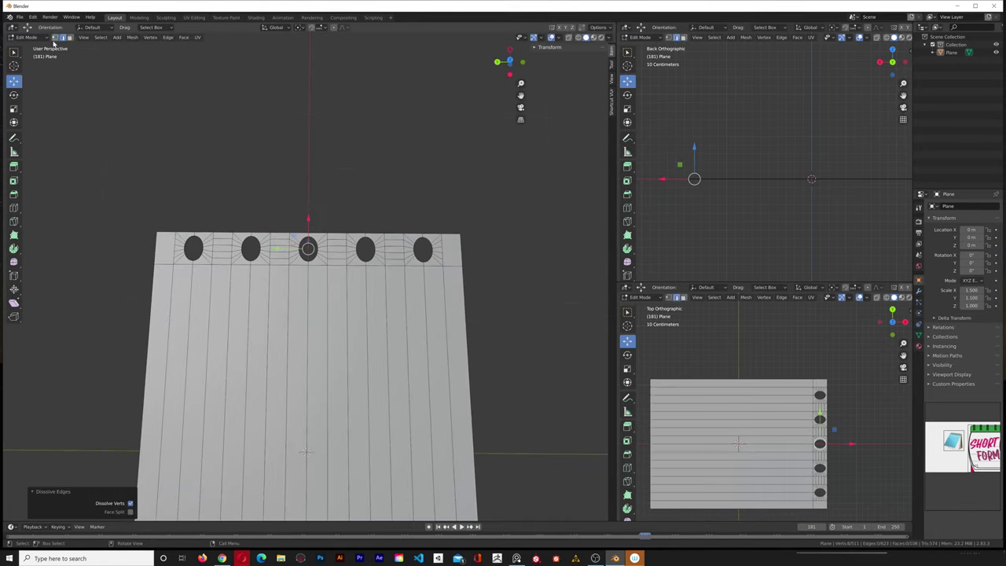
left_click(54, 38)
left_click(157, 232)
key("g")
right_click(157, 202)
scroll(420, 275, "down", 3)
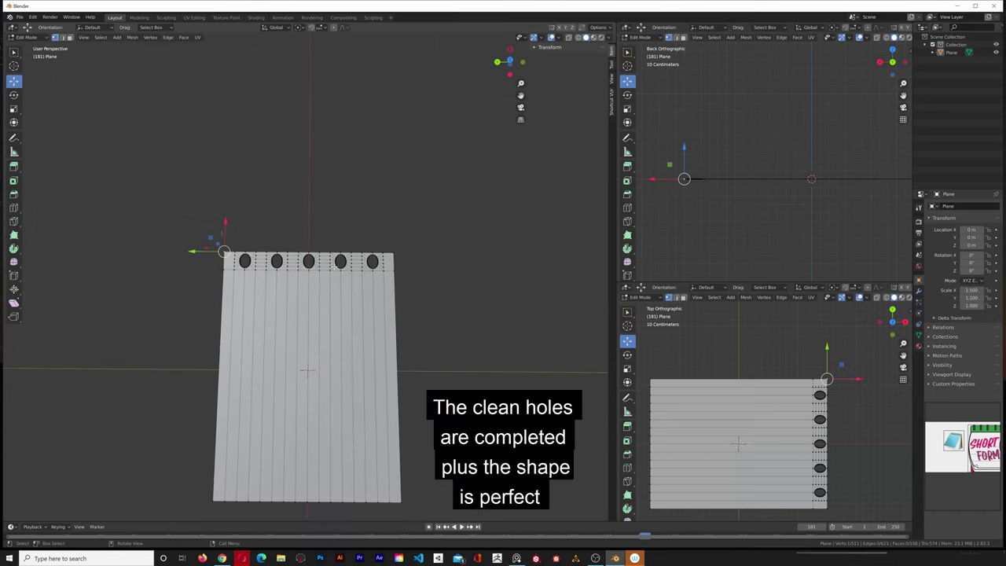
Try to extrude the whole plane into a solid slab and select the vertical corner edges at the hole end.
key("a")
key("e")
left_click(632, 234)
left_click(656, 233)
left_click(63, 38)
left_click(685, 174)
middle_click_drag(707, 204, 794, 212)
left_click(730, 221, "shift")
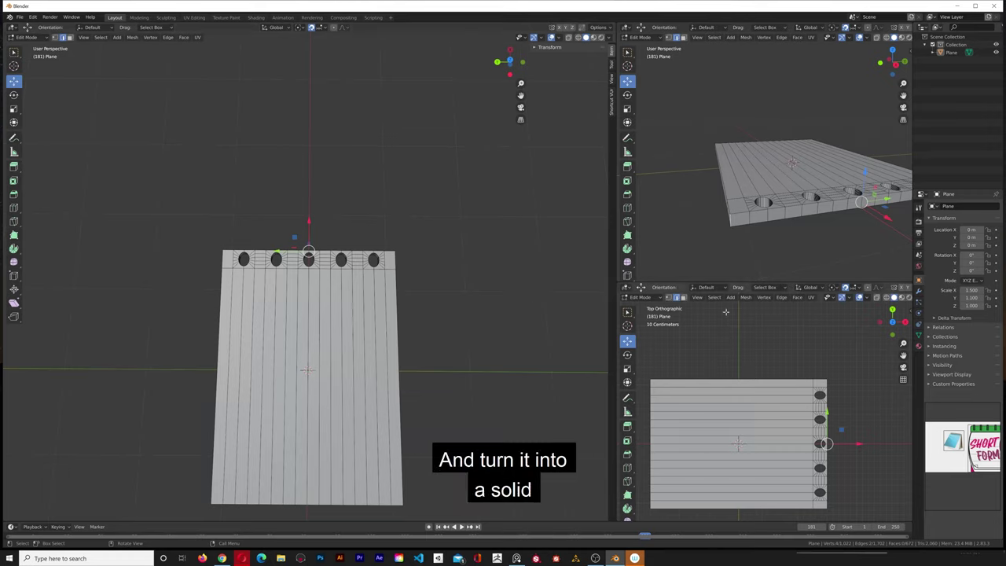
middle_click_drag(479, 346, 348, 267)
key("ctrl+z")
key("ctrl+z")
key("ctrl+z")
key("ctrl+z")
key("ctrl+z")
Try to extrude the whole mesh upward by 0.1 m.
middle_click_drag(810, 244, 800, 149)
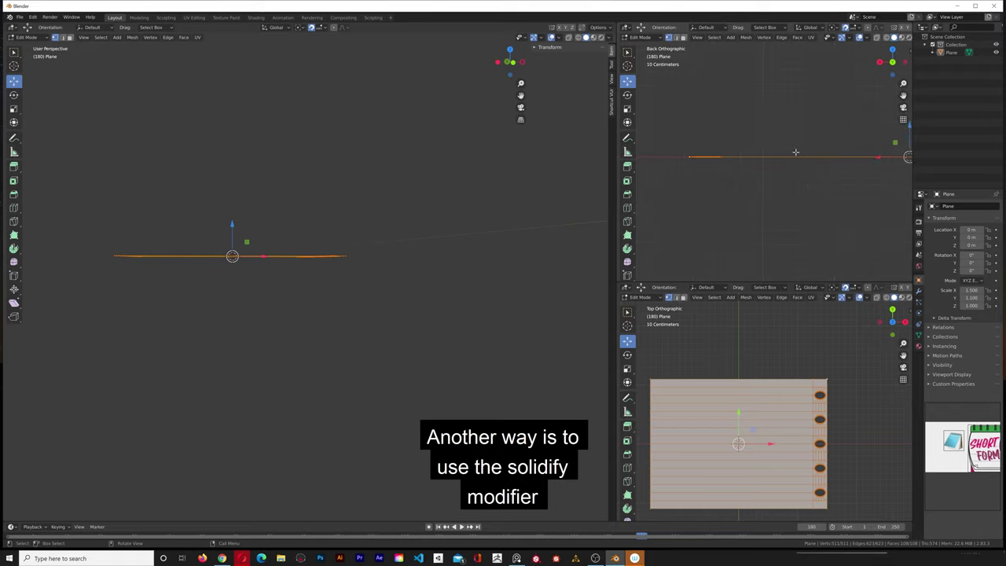
key("e")
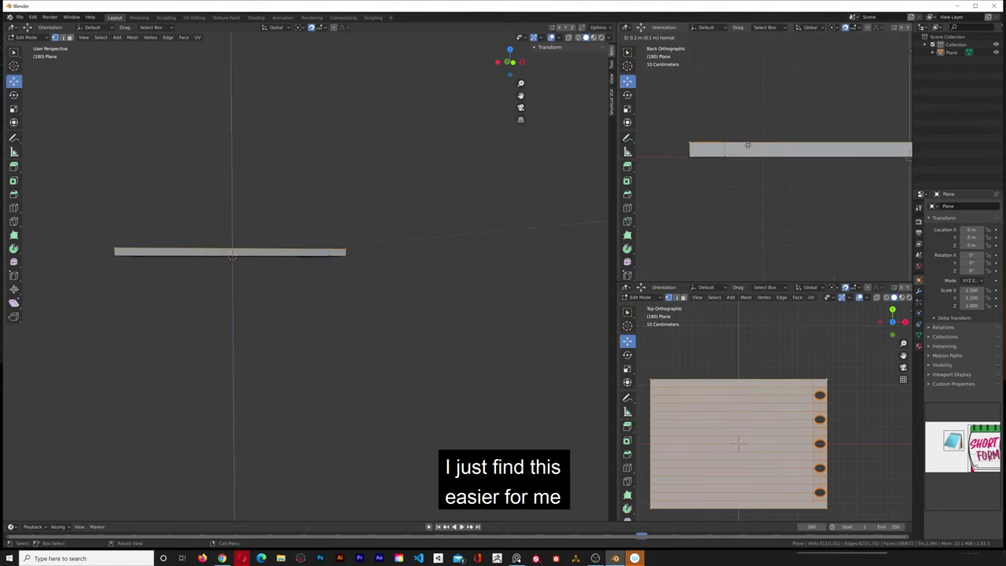
left_click(748, 145)
middle_click_drag(377, 272, 210, 225)
key("ctrl+z")
Extrude the whole mesh into a solid with a thickness of 0.05 m.
key("e")
left_click(713, 199)
left_click(668, 274)
key("BackSpace")
type("05")
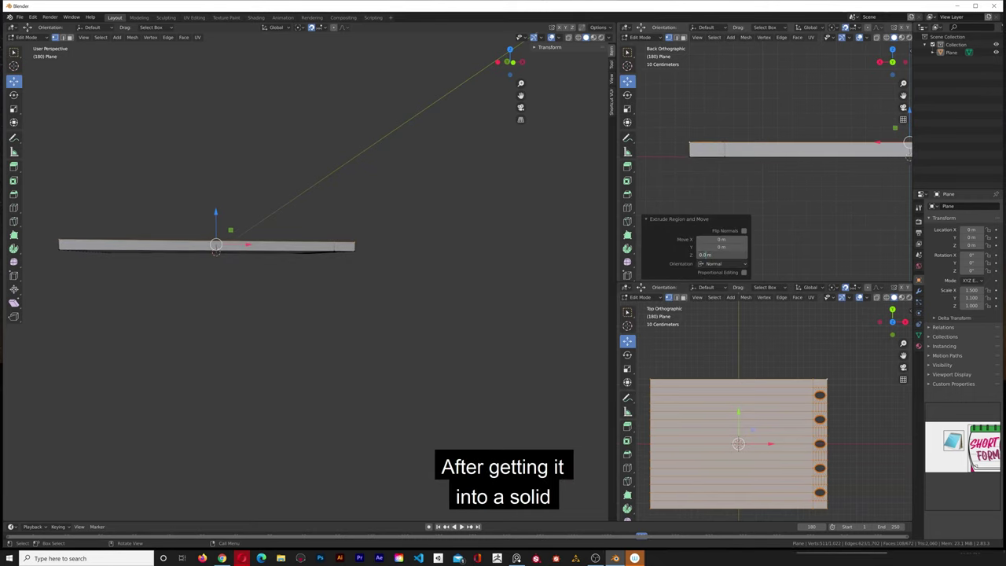
key("Return")
Bevel the two vertical corner edges at the hole end of the slab with 6 segments.
middle_click_drag(487, 298, 566, 350)
left_click(543, 314)
middle_click_drag(542, 314, 432, 279)
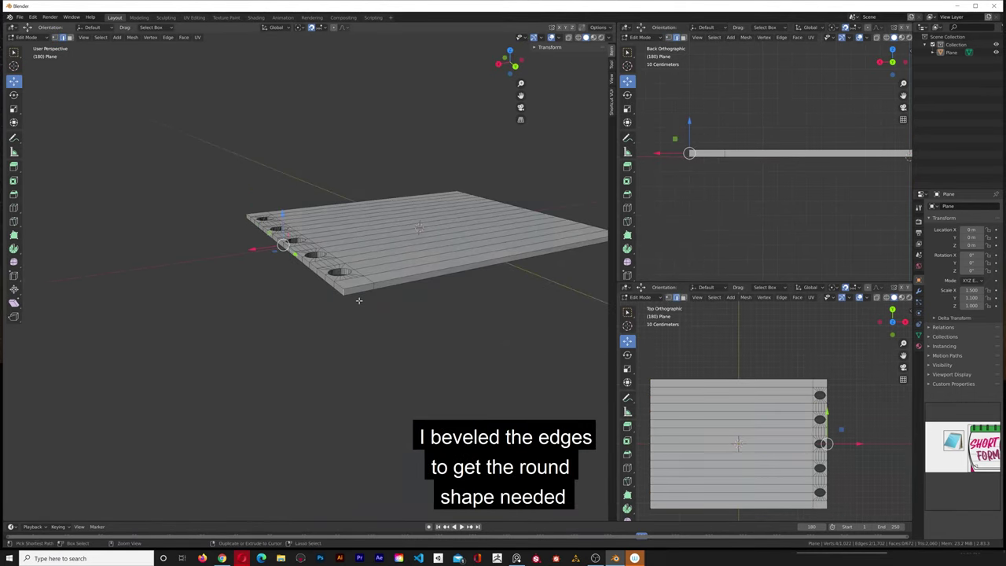
left_click(74, 434)
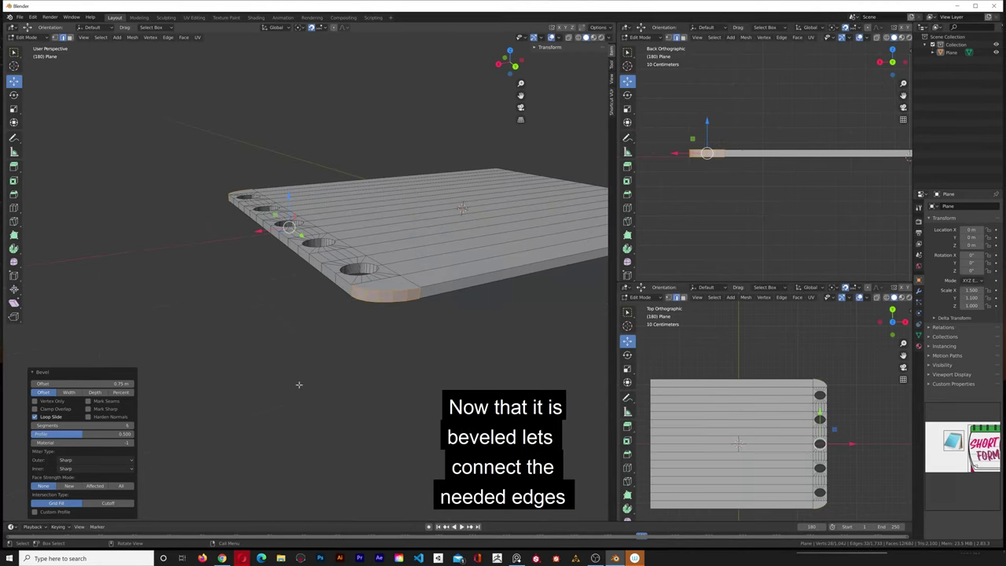
left_click(317, 379)
Connect the vertex pairs across the first beveled corner on the top face, joining its arc to the vertices beside the nearest hole.
key("1")
left_click(360, 284)
left_click(365, 290, "shift")
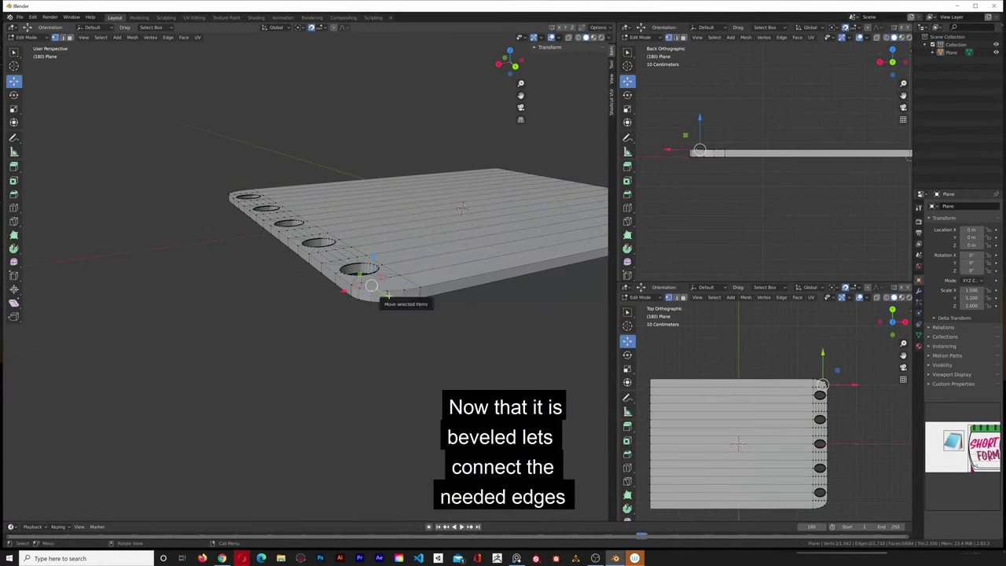
left_click(370, 282)
left_click(375, 292, "shift")
left_click(379, 283)
left_click(390, 291, "shift")
left_click(393, 281)
left_click(403, 290, "shift")
key("j")
Connect the arc vertices of the next beveled corner to the vertices bordering its adjacent hole.
middle_click_drag(404, 290, 417, 196)
left_click(335, 98)
left_click(333, 119, "shift")
left_click(322, 99)
left_click(324, 118, "shift")
left_click(310, 102)
left_click(315, 118, "shift")
left_click(300, 107)
left_click(306, 117, "shift")
key("j")
Join the vertex pairs at the following beveled corner of the slab's hole end.
left_click(214, 197)
middle_click_drag(214, 197, 292, 306)
left_click(236, 152)
left_click(243, 170, "shift")
left_click(248, 169)
left_click(245, 154, "shift")
left_click(252, 163)
left_click(258, 155, "shift")
key("j")
Connect the remaining arc vertices to the hole-side vertices at the top face's opposite rounded corner.
left_click(280, 339)
left_click(298, 349, "shift")
key("j")
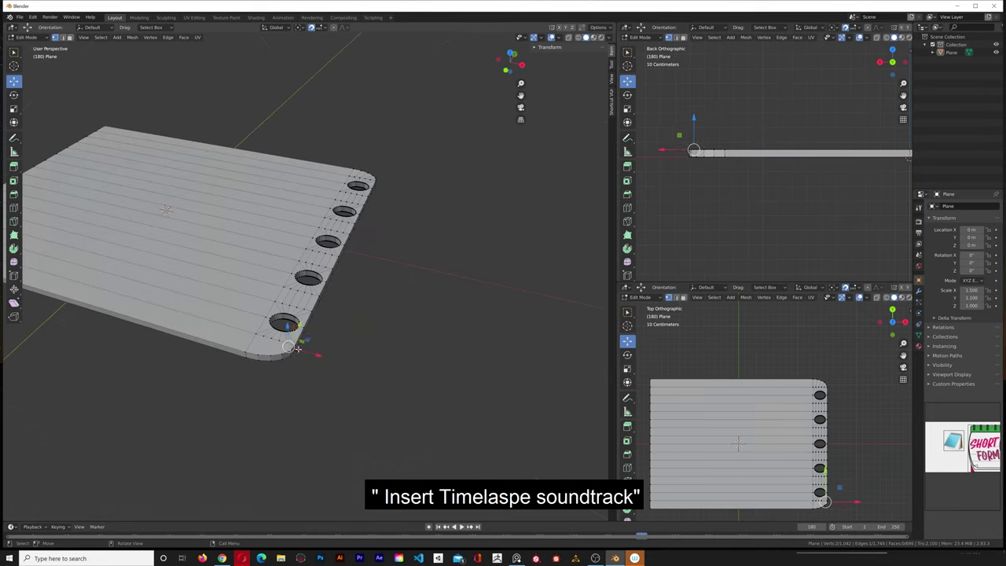
left_click(272, 337)
left_click(288, 354, "shift")
key("j")
left_click(263, 337)
left_click(271, 359, "shift")
key("j")
scroll(271, 353, "up", 1)
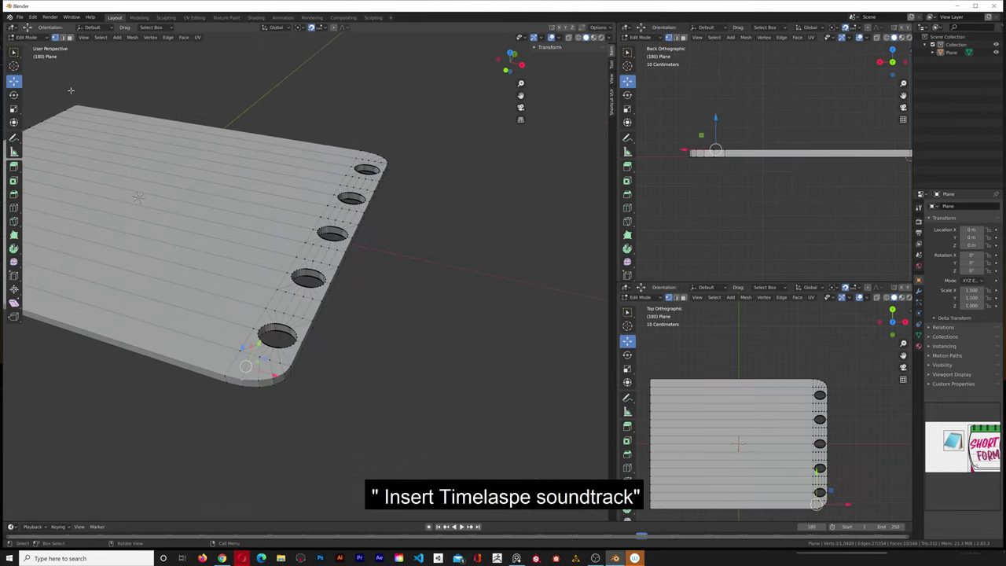
In face select mode, select all faces of the punched strip around the five holes on one side of the page.
left_click(69, 38)
left_click(363, 158)
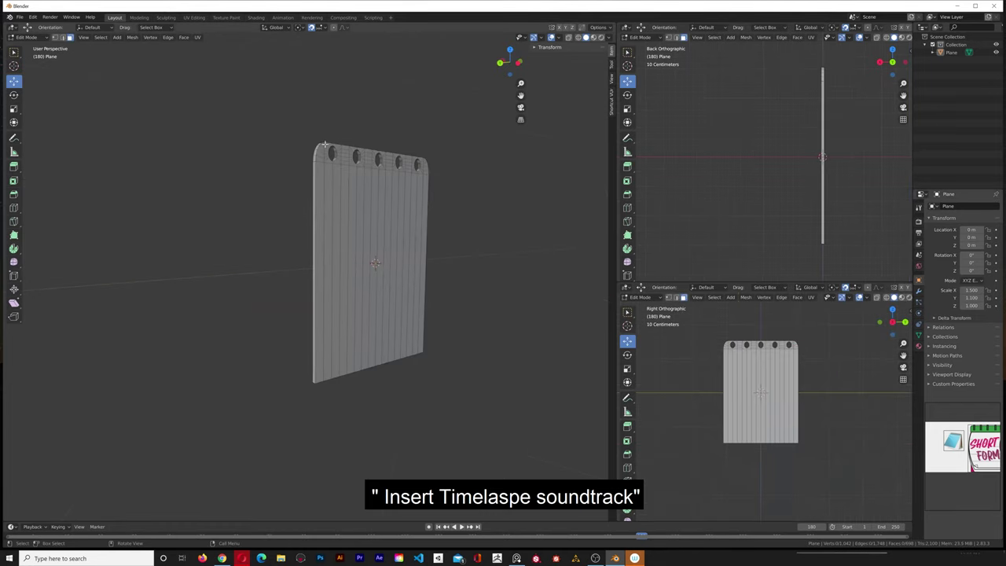
scroll(314, 149, "up", 2)
middle_click_drag(345, 86, 319, 249, "shift")
left_click(284, 293)
scroll(306, 259, "up", 3)
left_click(240, 324, "shift")
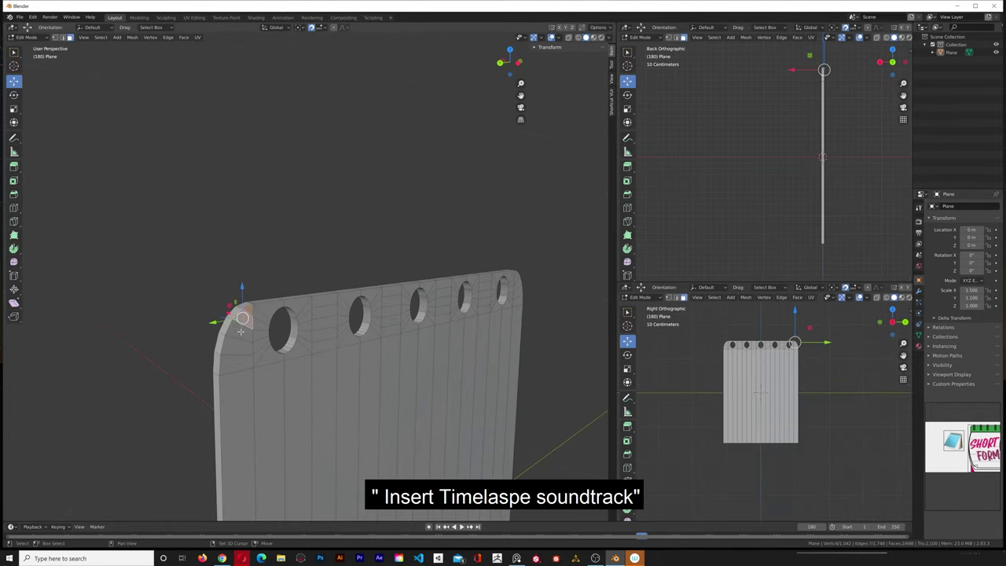
left_click(242, 335, "shift")
left_click(241, 363, "shift")
left_click(263, 361, "shift")
left_click(262, 346, "shift")
left_click(260, 326, "shift")
left_click(264, 309, "shift")
left_click(303, 303, "shift")
left_click(318, 309, "shift")
left_click(324, 319, "shift")
left_click(328, 328, "shift")
left_click(304, 351, "shift")
left_click_drag(320, 345, 376, 304, "shift")
left_click(359, 294, "shift")
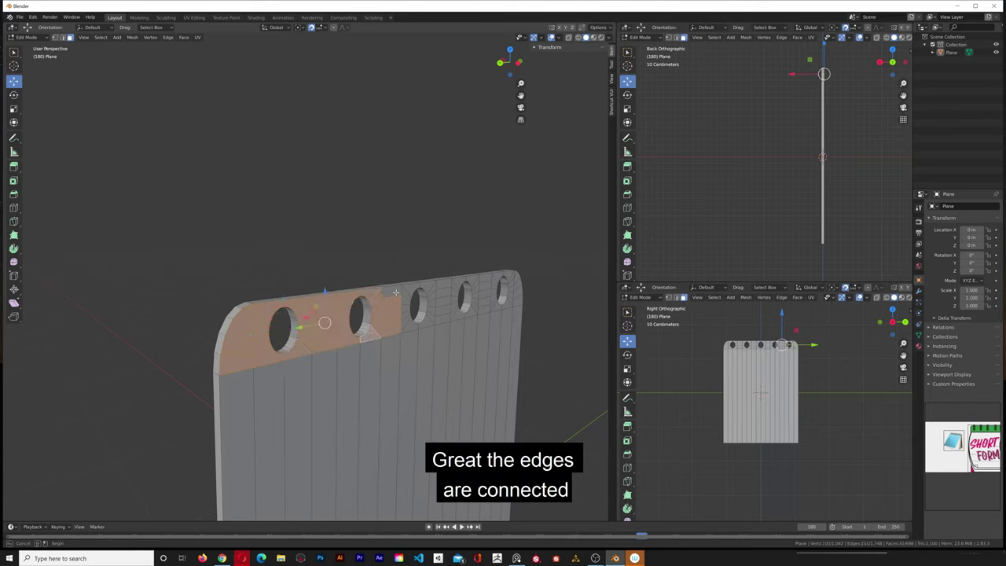
left_click(472, 312, "alt+shift")
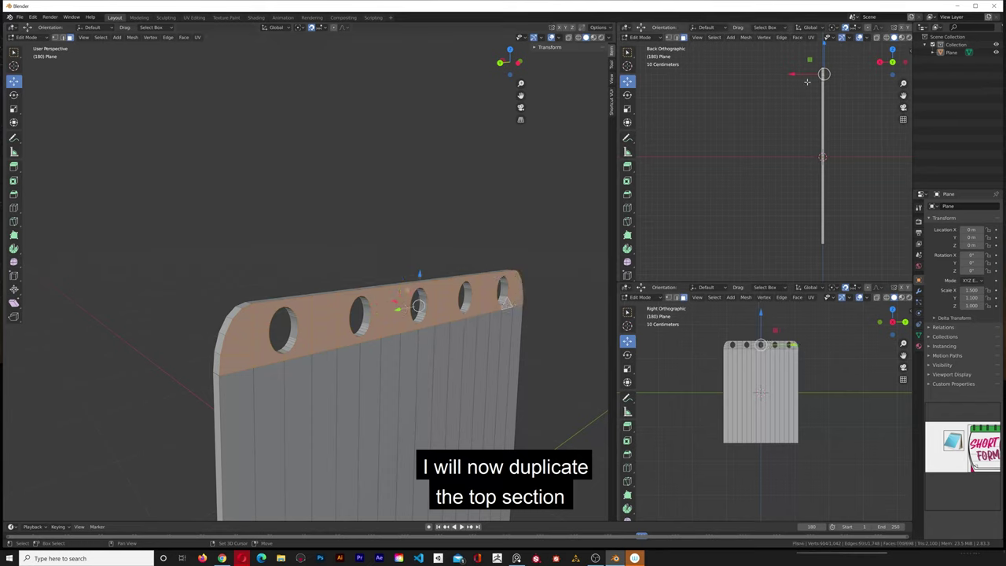
Duplicate the selected punched strip and offset the copy 0.1 m along X from the page.
key("shift+d")
left_click(815, 80)
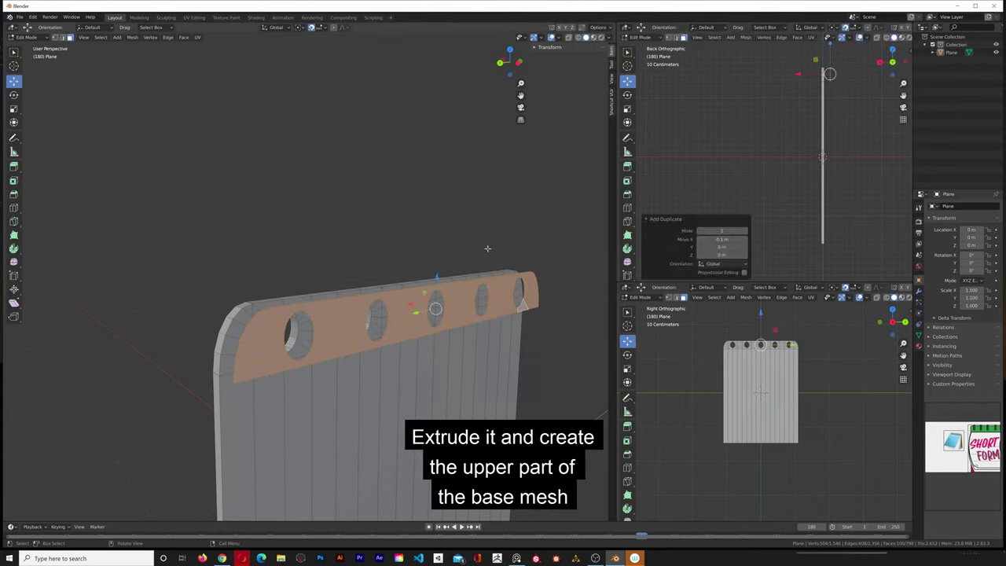
middle_click_drag(421, 270, 437, 262)
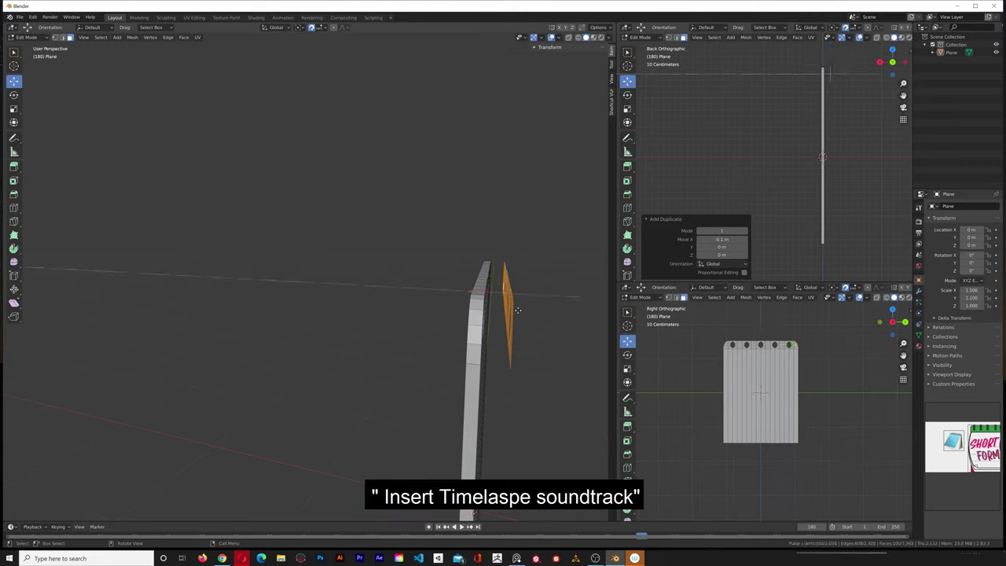
left_click(534, 315)
middle_click_drag(534, 315, 409, 337)
left_click(579, 337)
left_click(579, 329, "shift")
key("ctrl+z")
key("ctrl+z")
key("ctrl+z")
key("ctrl+z")
key("e")
right_click(356, 321)
middle_click_drag(809, 126, 849, 103)
key("ctrl+KP_1")
key("ctrl+z")
Extrude the duplicated punched strip to a thickness of 0.025 m.
middle_click_drag(408, 298, 529, 296)
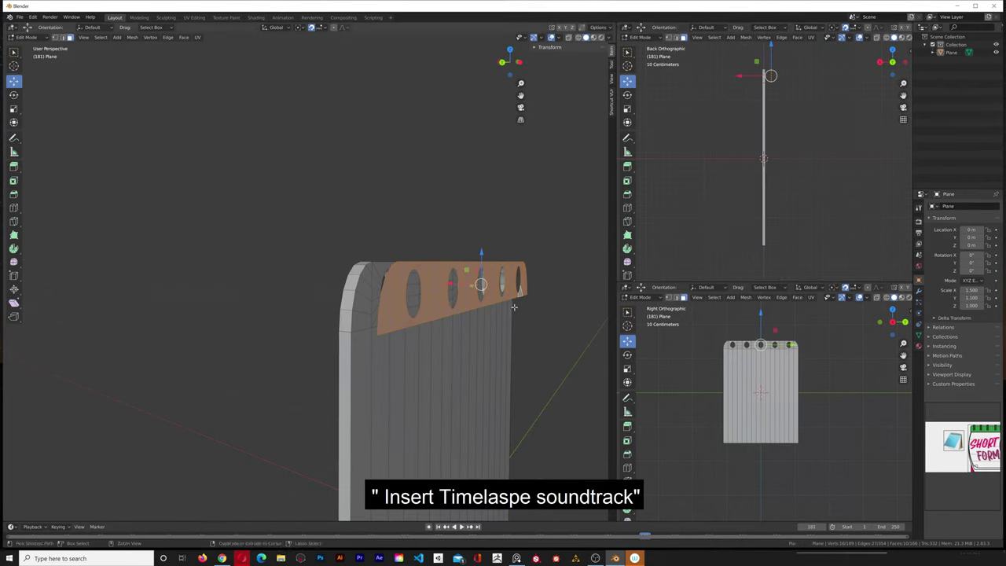
key("e")
left_click(788, 175)
middle_click_drag(567, 241, 625, 243)
left_click(720, 255)
type("025")
key("Return")
scroll(502, 298, "down", 2)
middle_click_drag(488, 307, 417, 314)
middle_click_drag(338, 283, 397, 278)
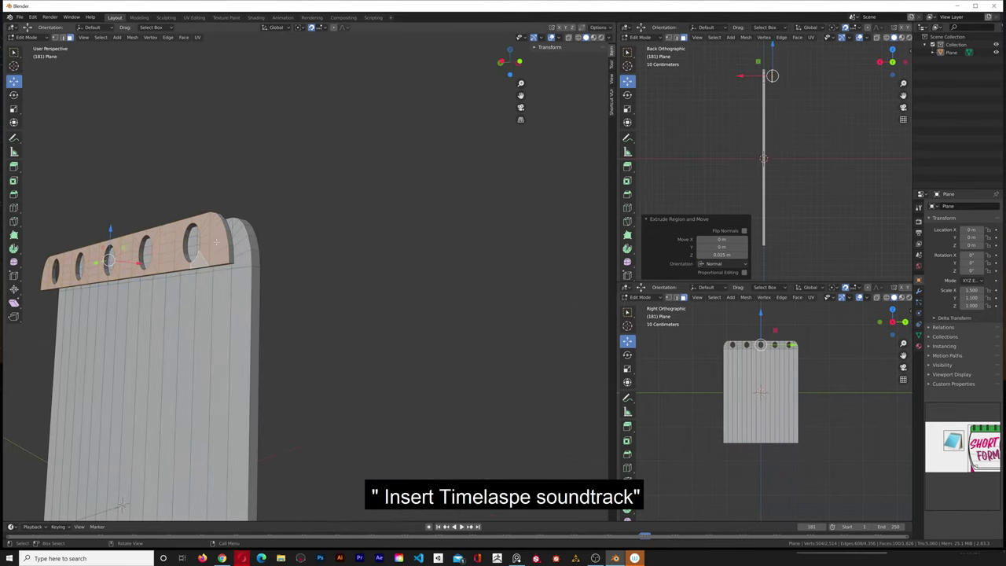
middle_click_drag(216, 242, 307, 265)
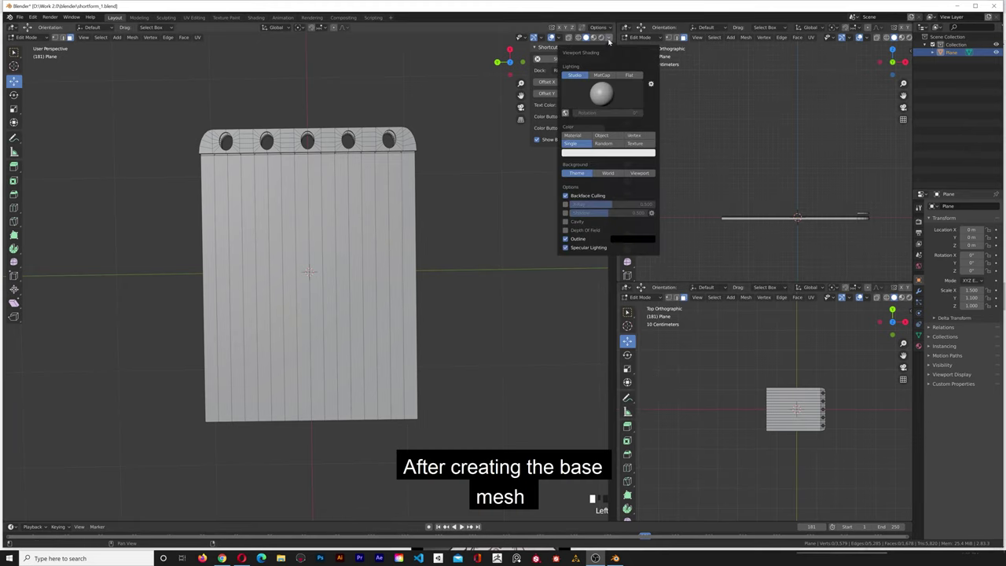
scroll(457, 236, "down", 2)
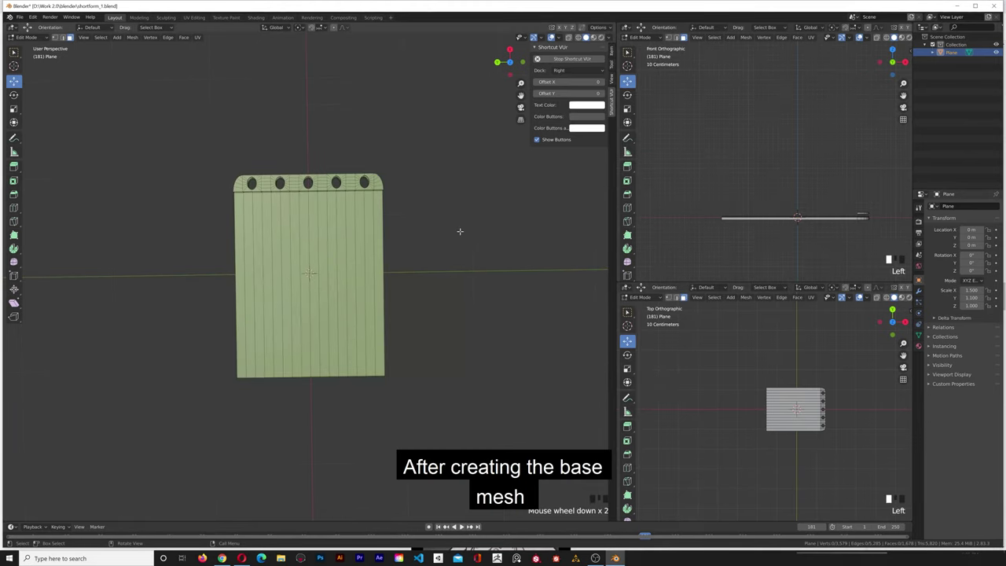
middle_click_drag(456, 236, 393, 206)
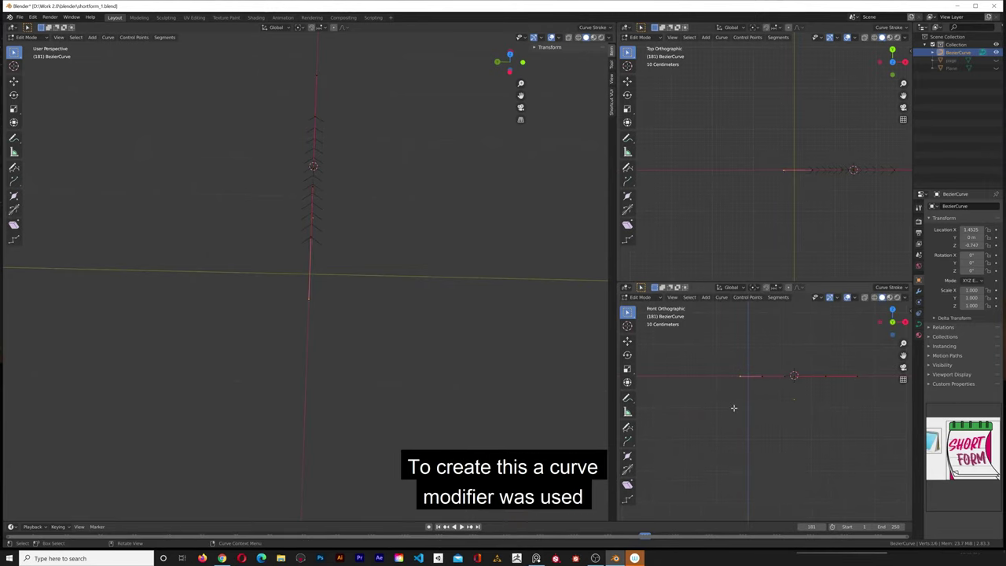
Raise the Bezier curve's end control point in the front view and rotate its handles diagonally to begin the upward bend.
key("g")
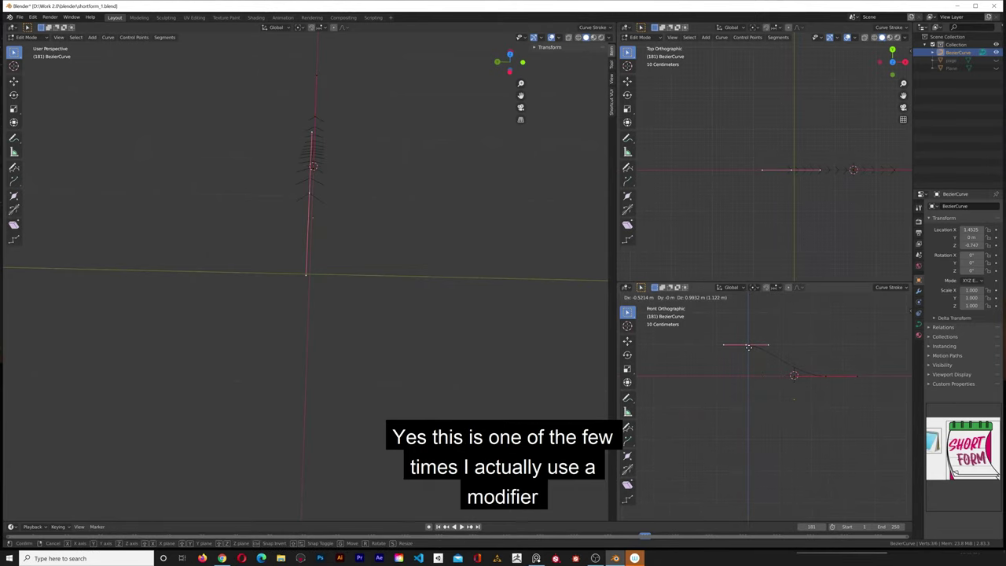
left_click(771, 346)
key("r")
left_click(747, 343)
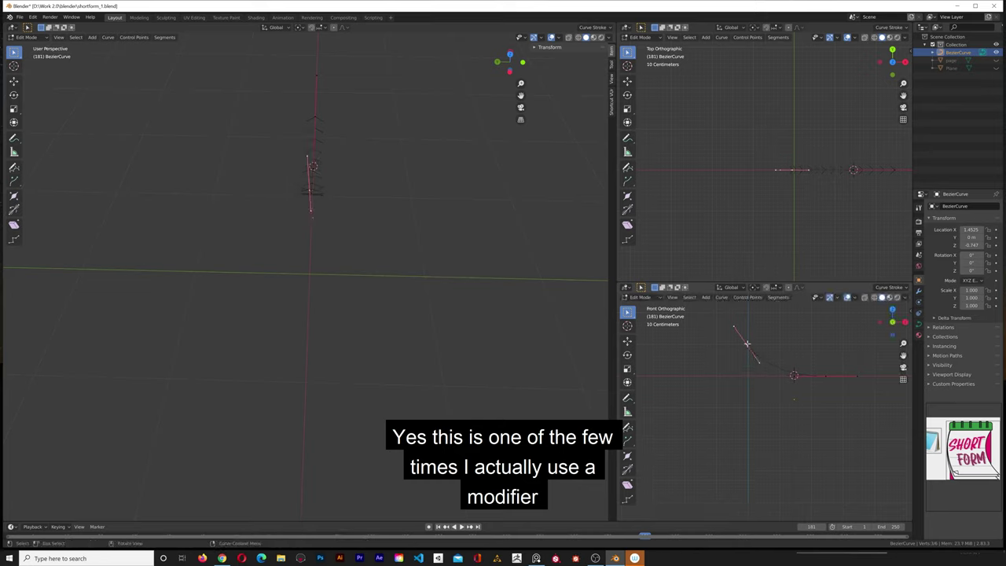
key("g")
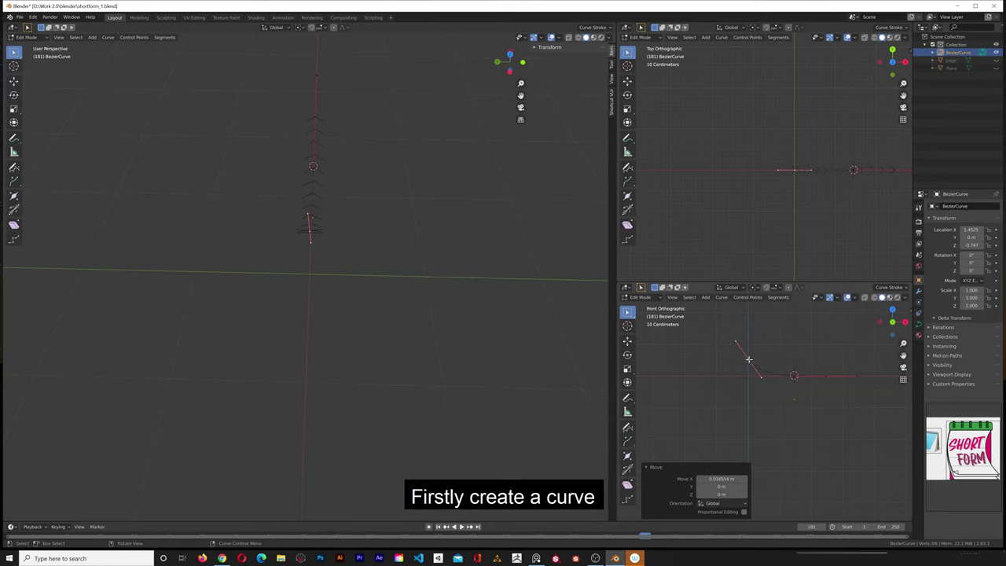
Extrude a control point about 0.80 m back and 1.16 m up from the curve's end, and reposition and rotate it upright.
left_click(723, 322)
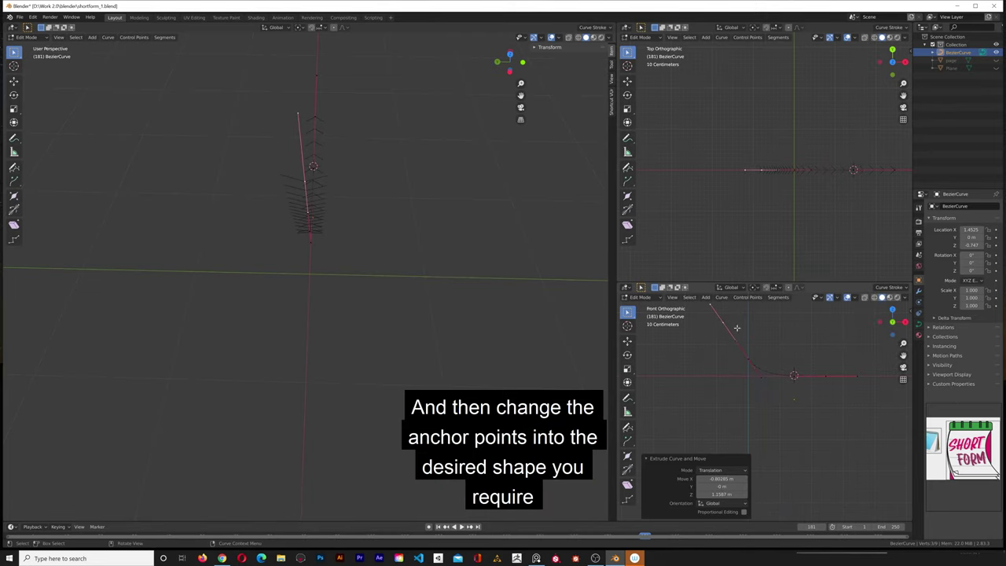
key("g")
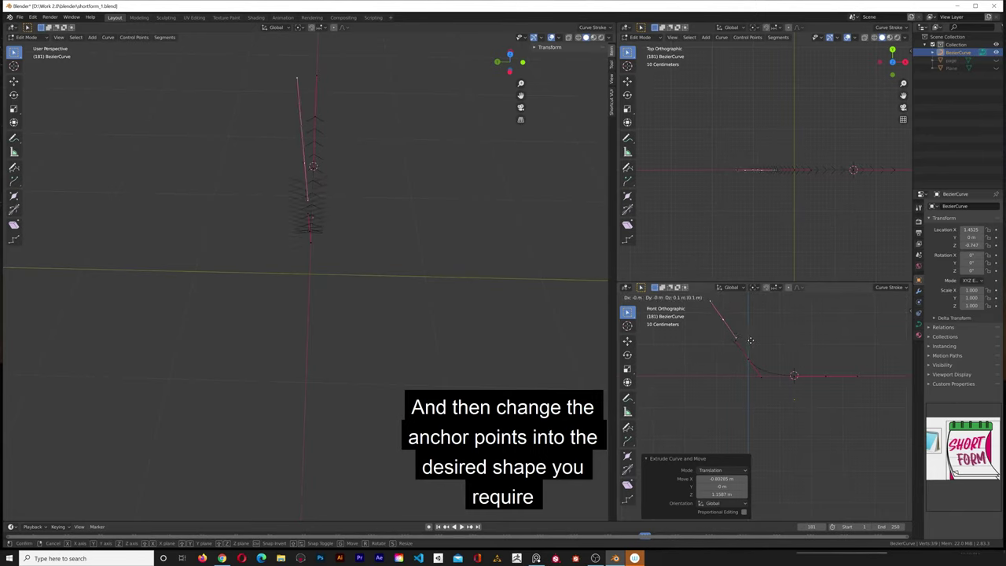
left_click(750, 341)
key("r")
left_click(726, 318)
key("g")
left_click(750, 318)
Lower the curve's upper end control point slightly in the front view.
middle_click_drag(780, 358, 778, 417, "shift")
left_click(750, 378)
key("g")
left_click(749, 388)
left_click(777, 402)
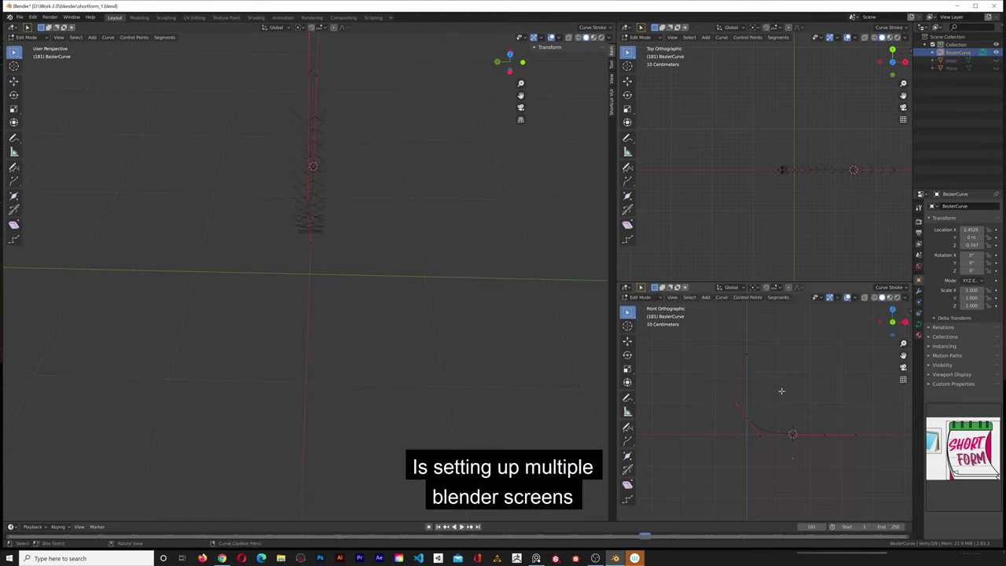
Extrude another control point up and forward from the curve's upper end and scale the handles of the point below it.
key("e")
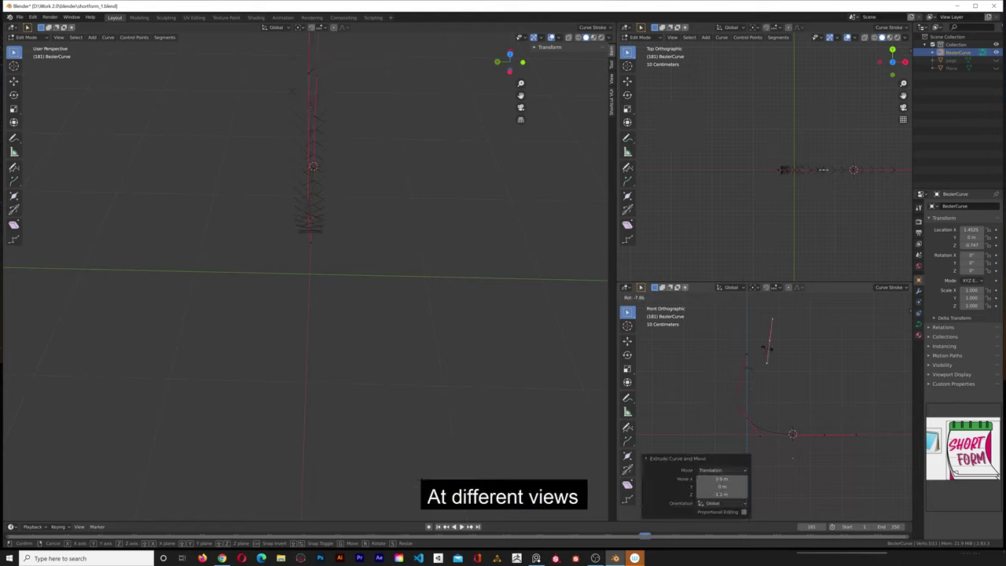
left_click(750, 335)
scroll(752, 388, "up", 3)
left_click(724, 352)
left_click(734, 318)
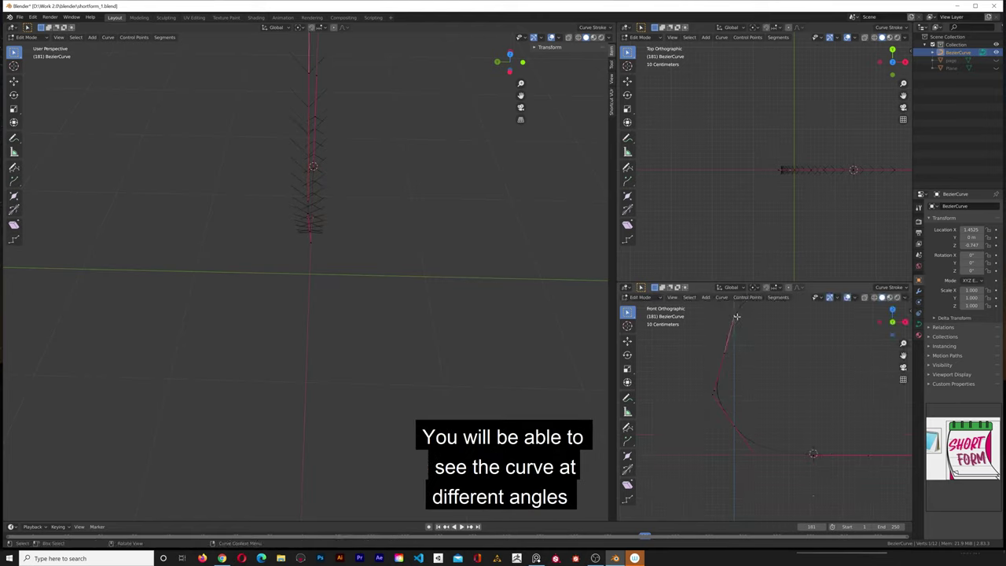
key("s")
left_click(729, 337)
Scale the handles of the curve's middle and lower control points to smooth the bend.
left_click(713, 390)
key("s")
left_click(737, 371)
left_click(741, 425)
left_click(724, 400)
key("s")
left_click(730, 411)
Move and rotate the curve's middle control point to round out the back of the arc.
left_click(759, 450)
key("g")
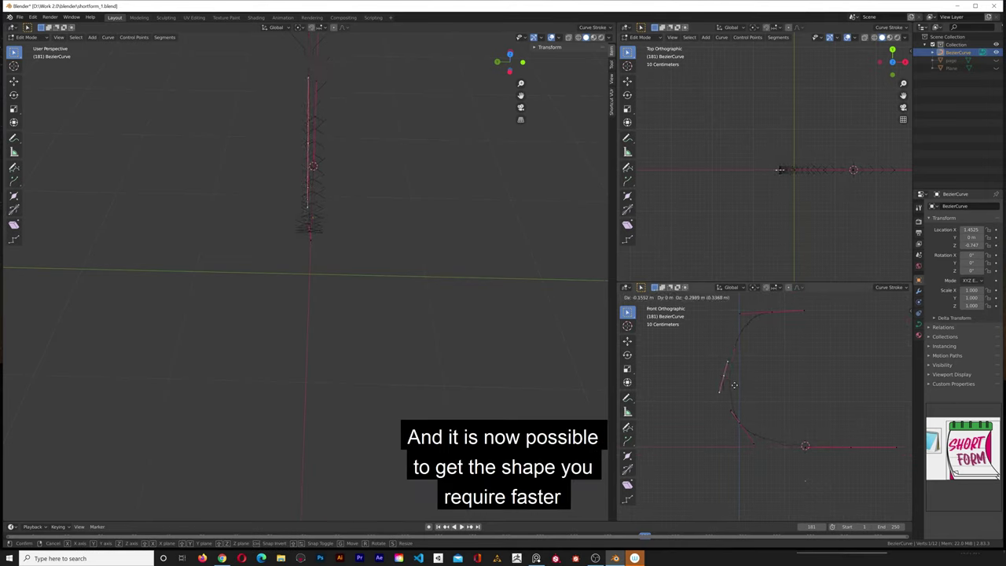
left_click(733, 384)
key("r")
left_click(742, 388)
Lower the control point at the top of the arc and rotate its handles level.
left_click(772, 312)
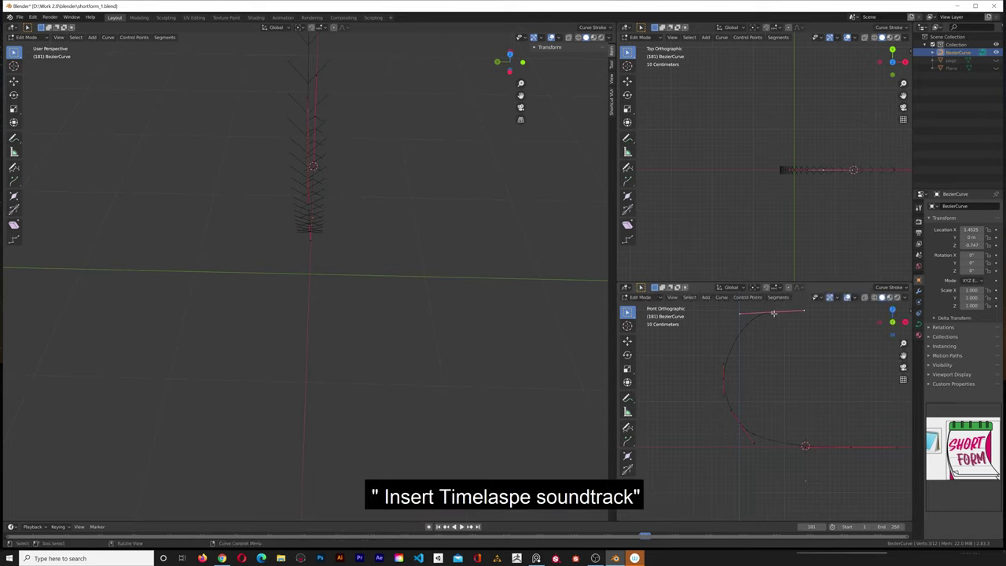
key("g")
left_click(772, 337)
key("r")
left_click(825, 358)
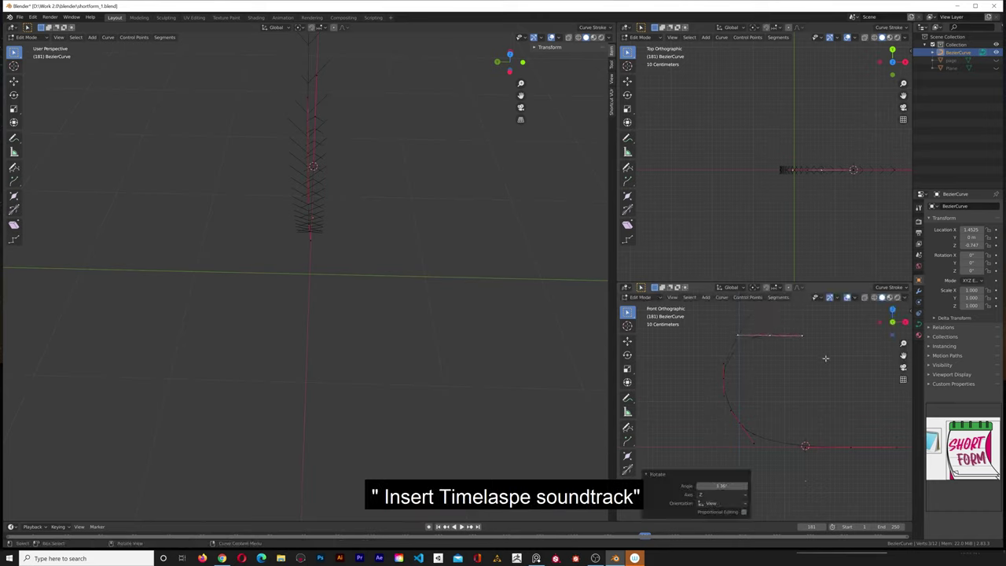
Unhide the page object and snap the 3D cursor to the curve's control point beyond the page's hole end.
left_click(995, 61)
scroll(475, 250, "down", 1)
middle_click_drag(477, 251, 380, 228)
left_click(848, 445)
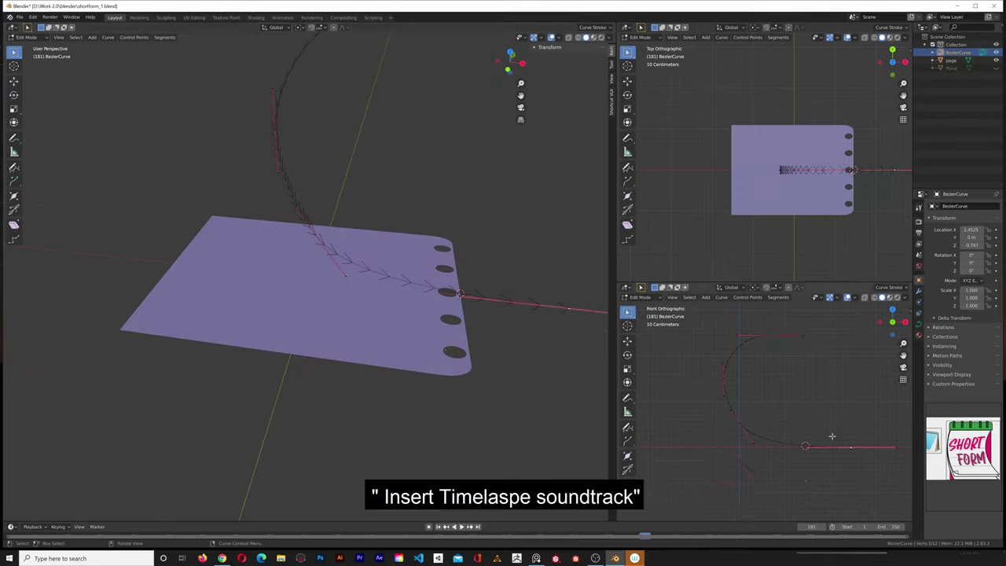
right_click(849, 429)
mouse_move(850, 428)
left_click(907, 461)
In Object Mode, set the Bezier curve's origin to the 3D cursor and unhide the Plane object.
key("Tab")
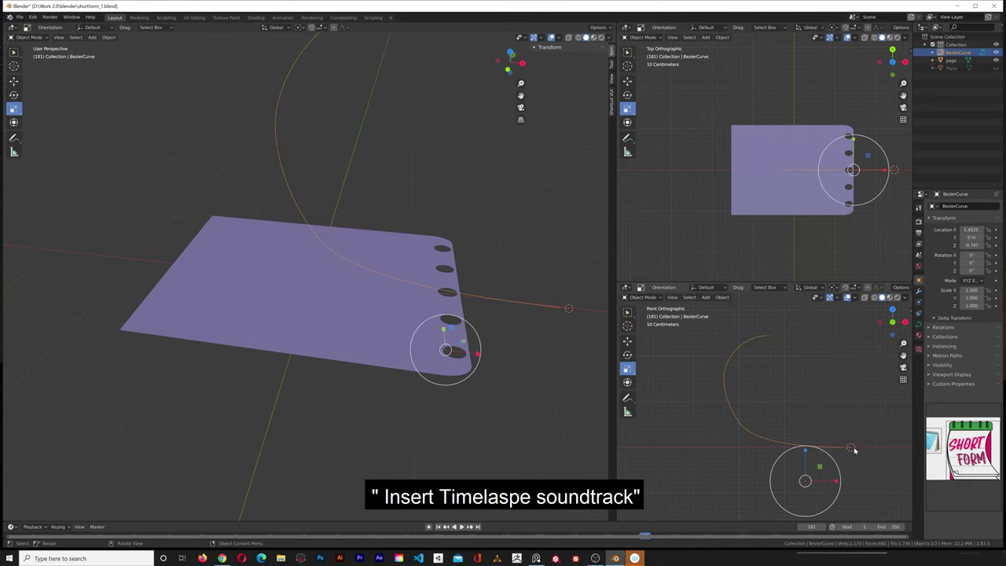
right_click(847, 431)
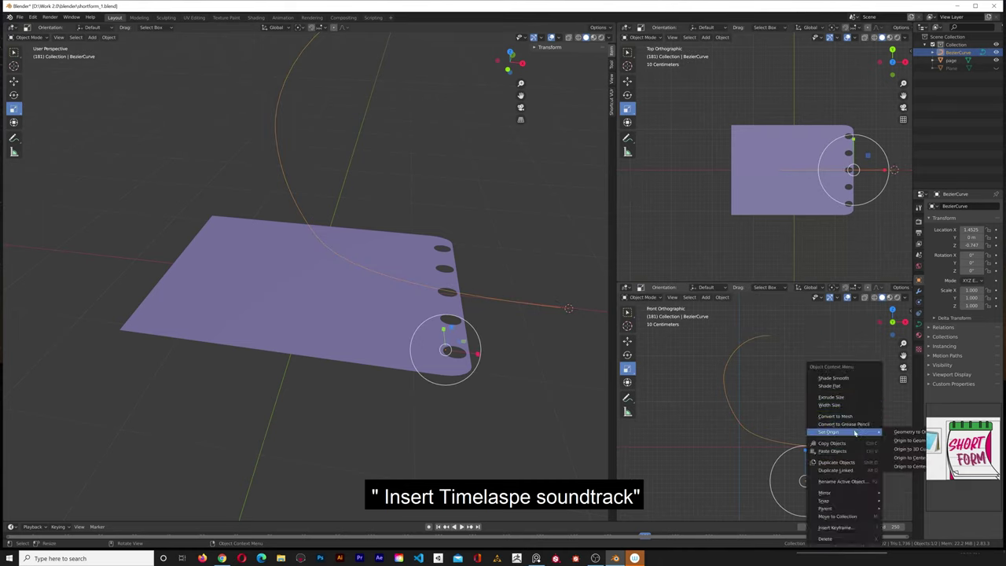
left_click(909, 449)
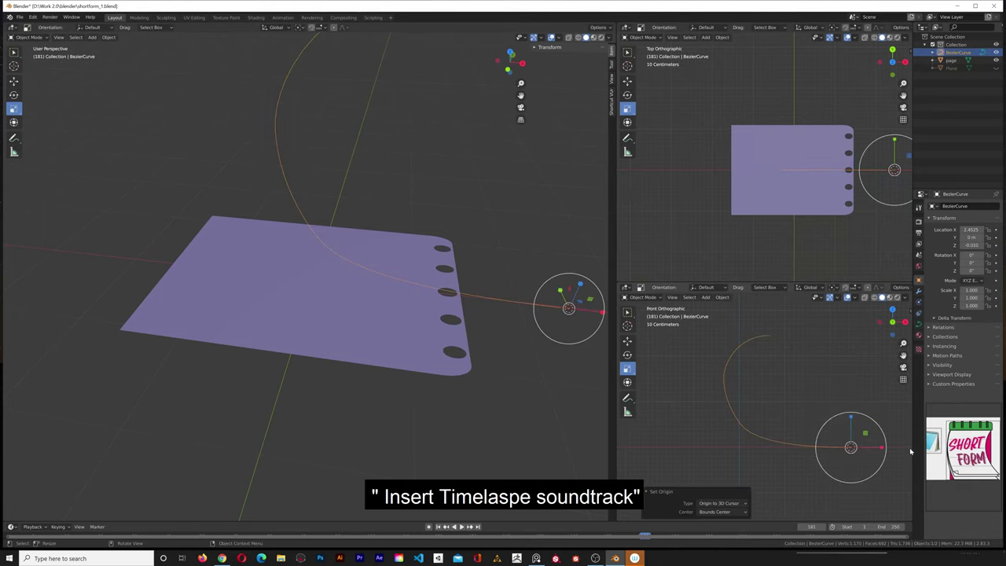
left_click(996, 68)
scroll(400, 333, "down", 2)
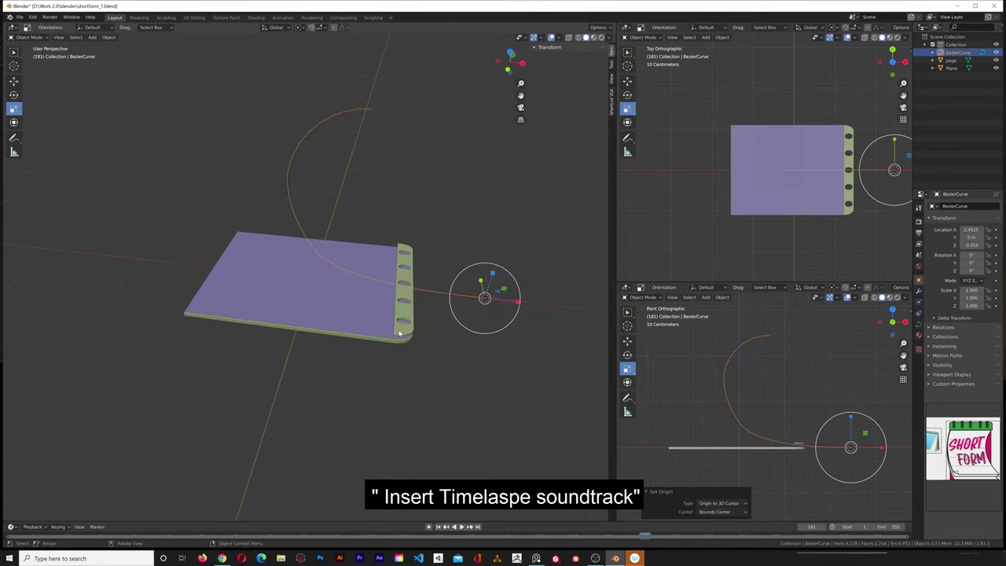
Try a Curve modifier targeting the Bezier curve on the Plane object and remove it again.
left_click(951, 68)
left_click(919, 291)
left_click(996, 208)
left_click(893, 243)
left_click(941, 249)
left_click(933, 264)
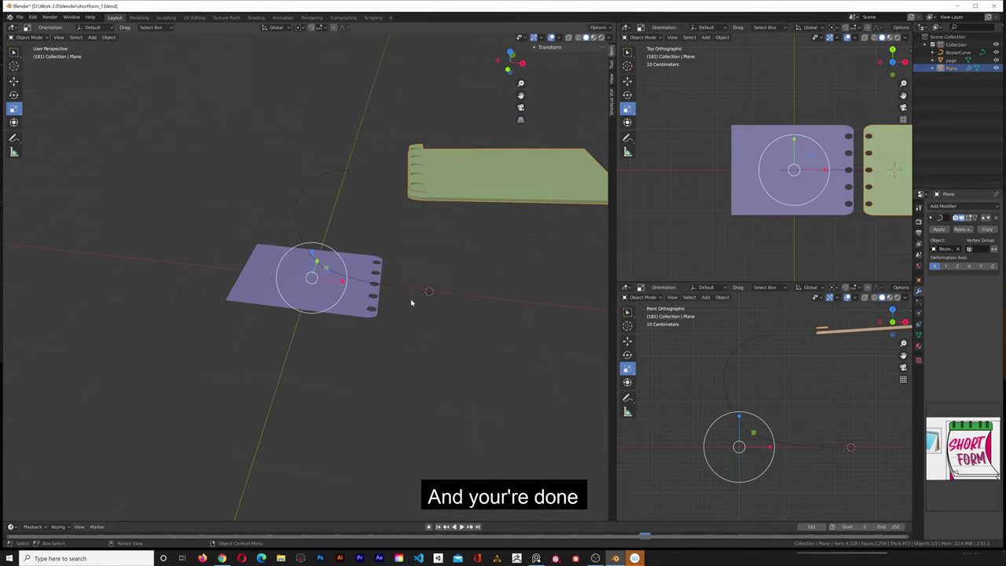
left_click(995, 218)
Add a Curve modifier to the page object with the Bezier curve as its target.
left_click(950, 59)
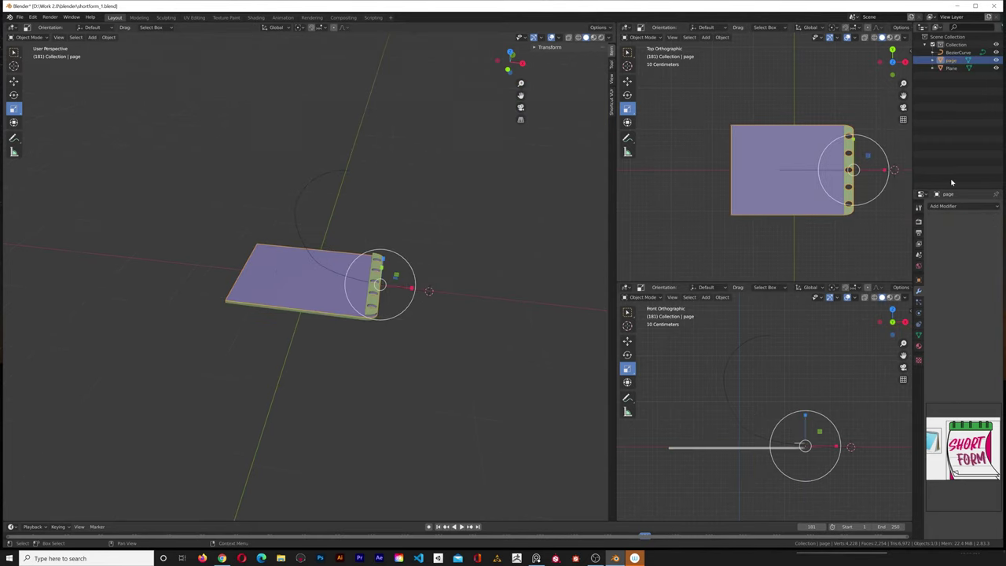
left_click(949, 208)
left_click(899, 243)
left_click(941, 249)
left_click(929, 259)
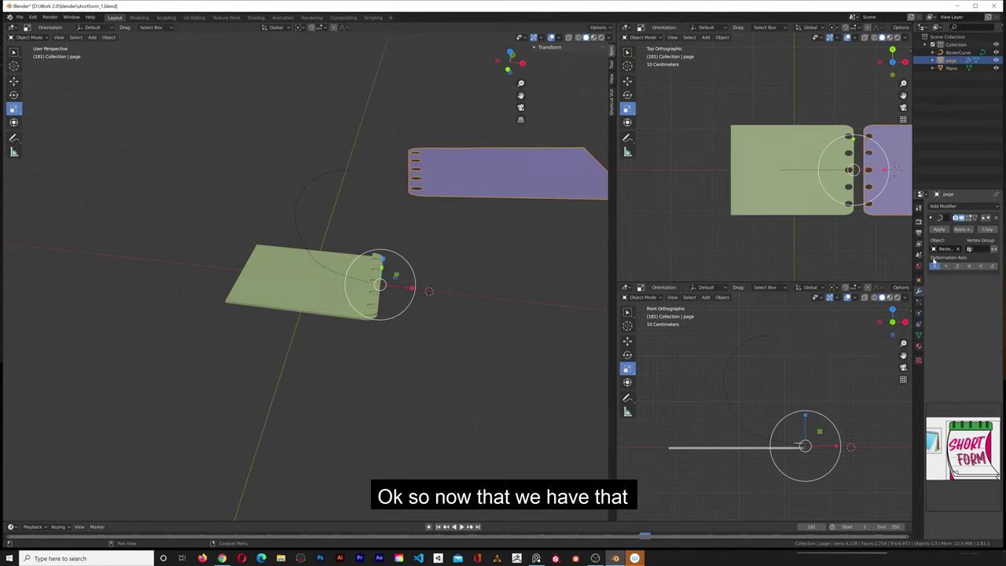
Move the page object about 5.12 m along X so it curls up along the curve from the notepad's hole end.
left_click(465, 166)
key("g")
key("x")
left_click(124, 231)
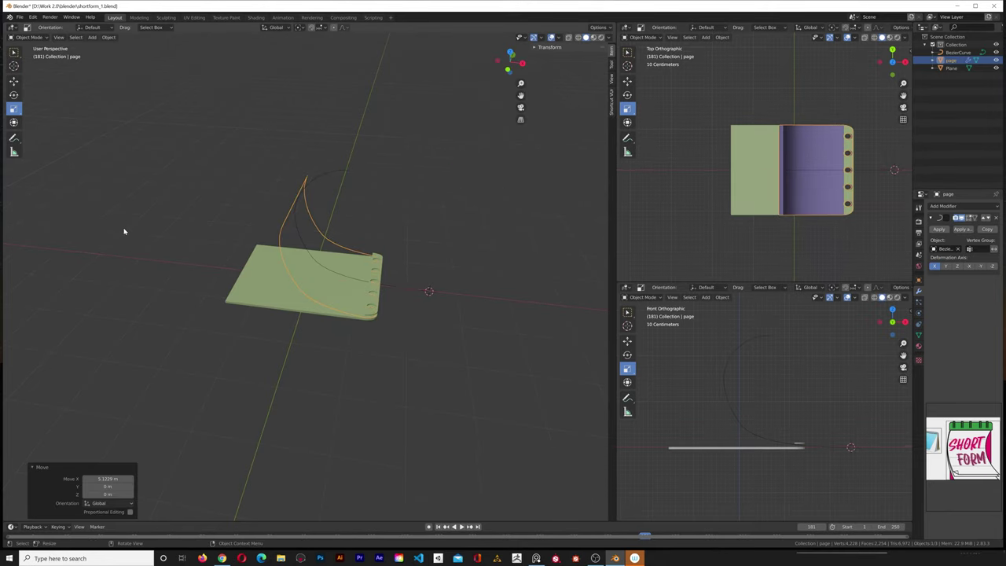
middle_click_drag(121, 175, 459, 233)
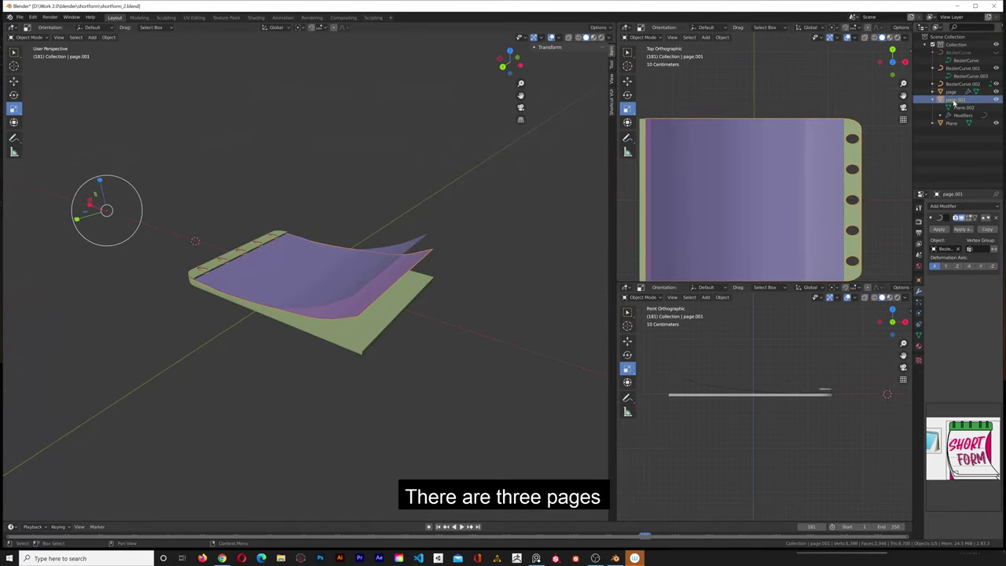
Duplicate the page.001 object in place, without offsetting the copy.
left_click(109, 37)
left_click(132, 101)
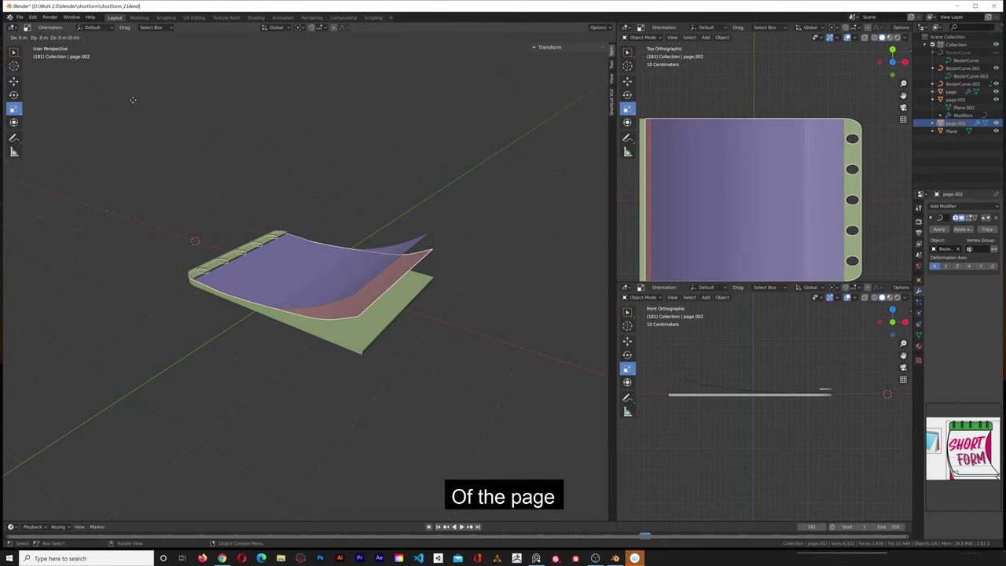
right_click(134, 101)
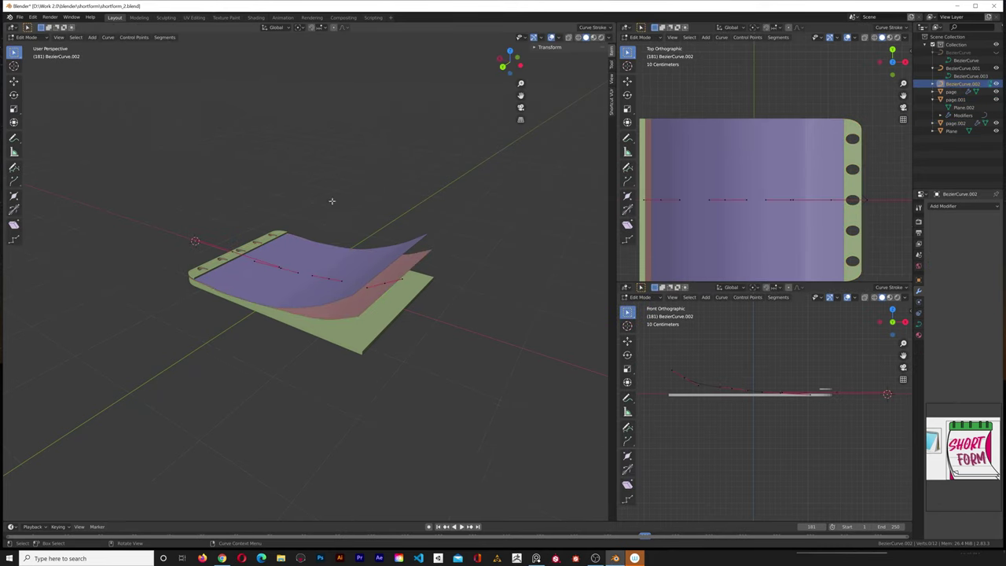
Select the control points at the lifted end of BezierCurve.002 and lower them slightly along Z.
left_click(385, 284)
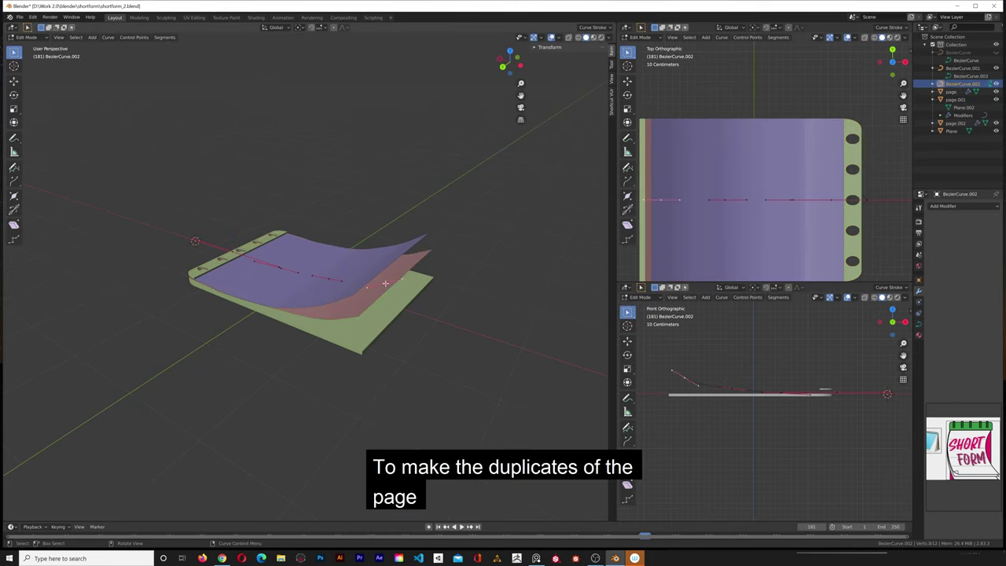
left_click_drag(688, 378, 729, 380)
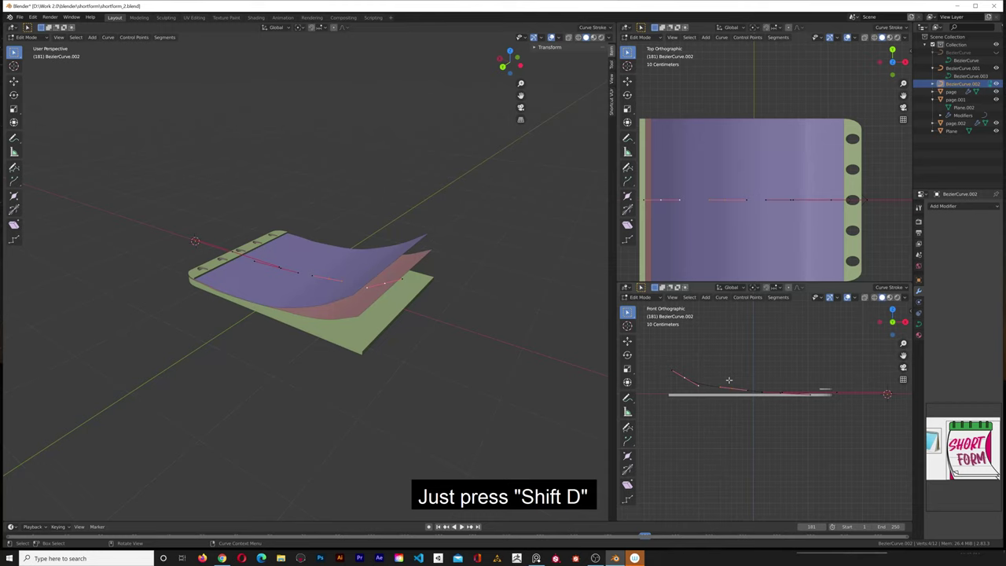
key("z")
left_click(728, 385)
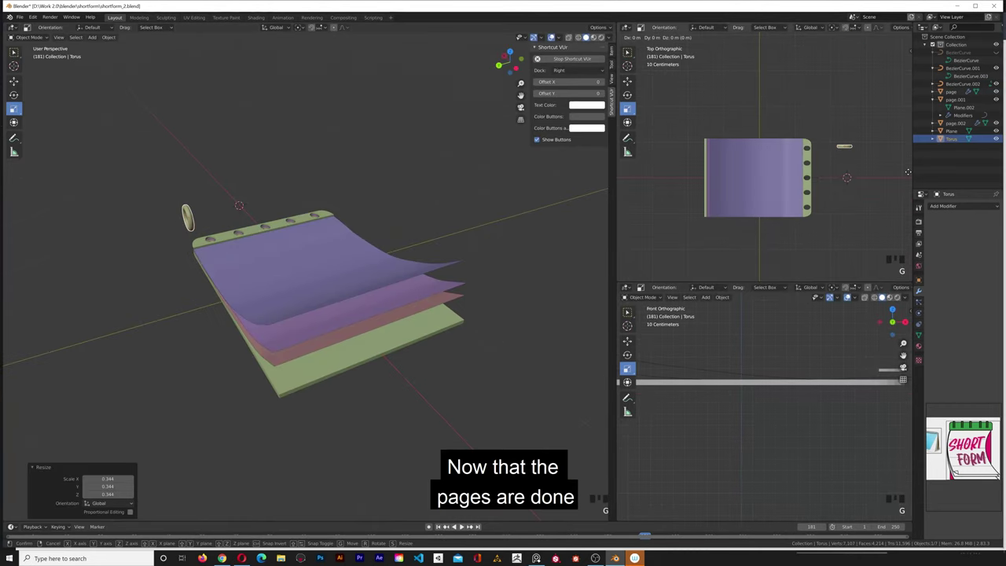
Move the torus ring along X, Z and Y to the corner hole at the notepad's bound end.
key("x")
left_click(820, 146)
key("g")
key("z")
left_click(241, 273)
key("g")
key("y")
left_click(251, 277)
Fine-tune the ring's position so it passes through the corner hole and wraps around the base's edge.
key("g")
left_click(248, 272)
middle_click_drag(248, 272, 268, 283)
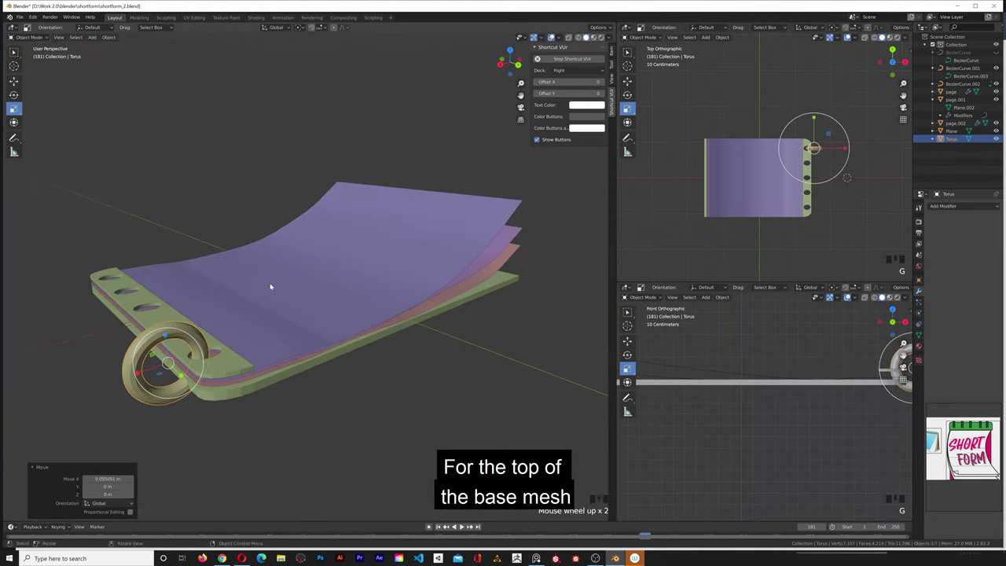
key("g")
key("z")
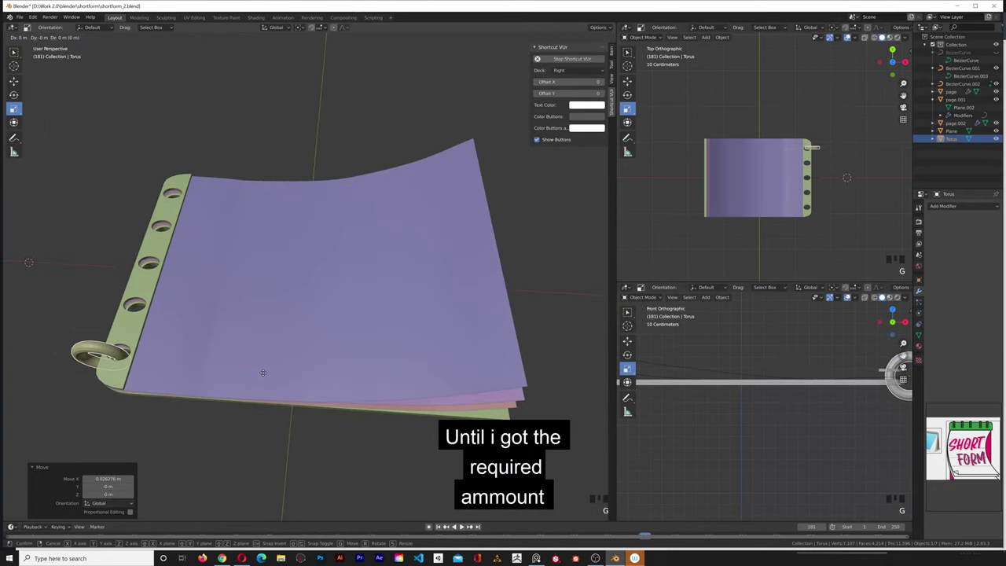
key("y")
left_click(264, 371)
left_click(272, 424)
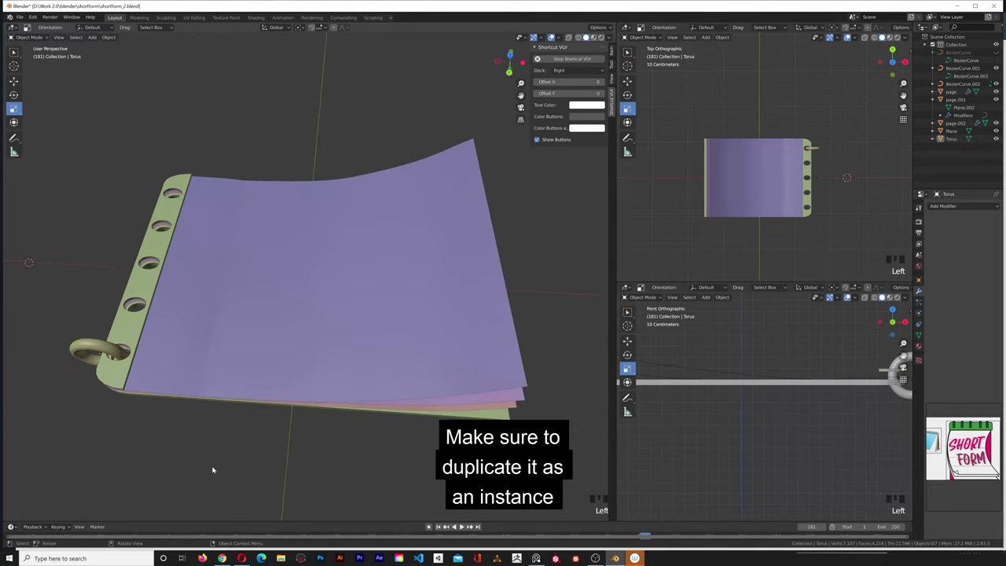
Duplicate the ring and move the copy along Y into the second hole.
left_click(108, 352)
key("shift+d")
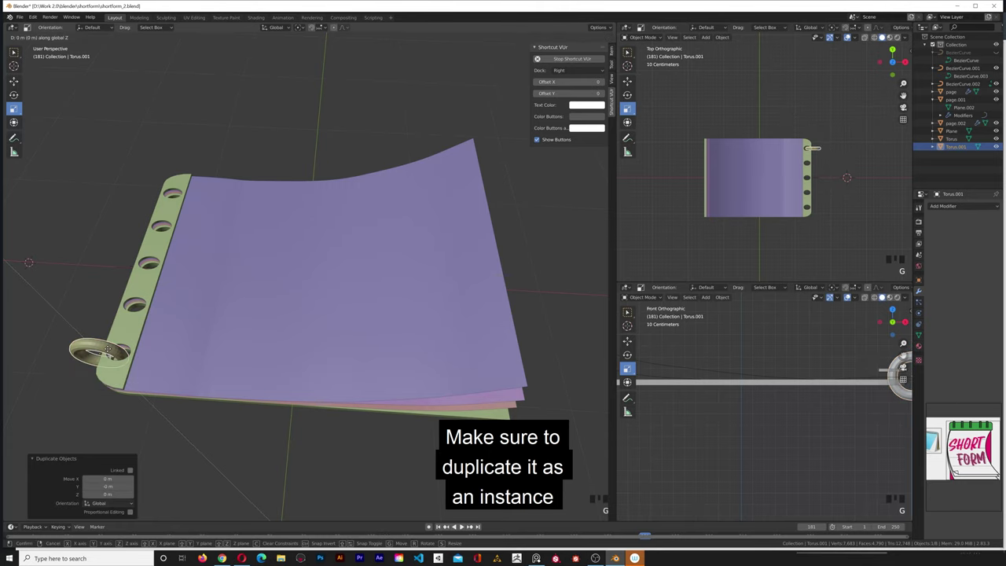
key("y")
left_click(126, 300)
Duplicate the ring two more times along Y, placing the copies in the third and fourth holes.
middle_click_drag(182, 310, 206, 338)
scroll(206, 338, "down", 1)
key("shift+d")
key("x")
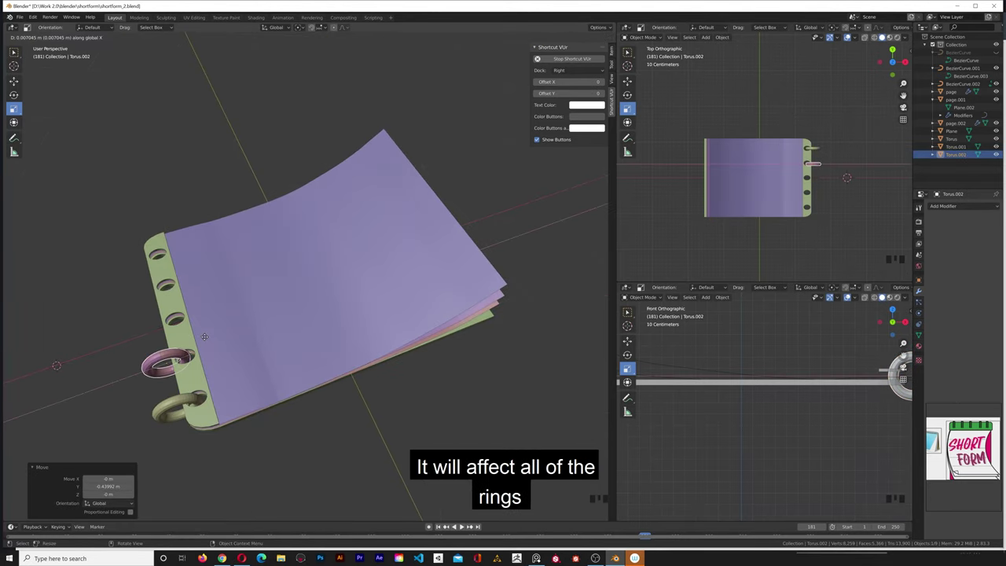
key("y")
left_click(161, 319)
key("shift+d")
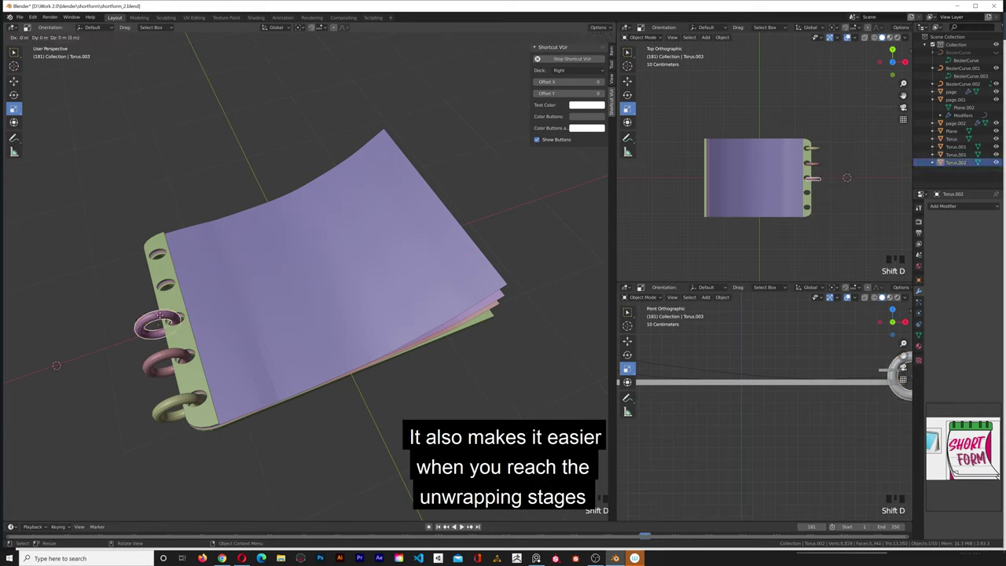
key("y")
left_click(153, 292)
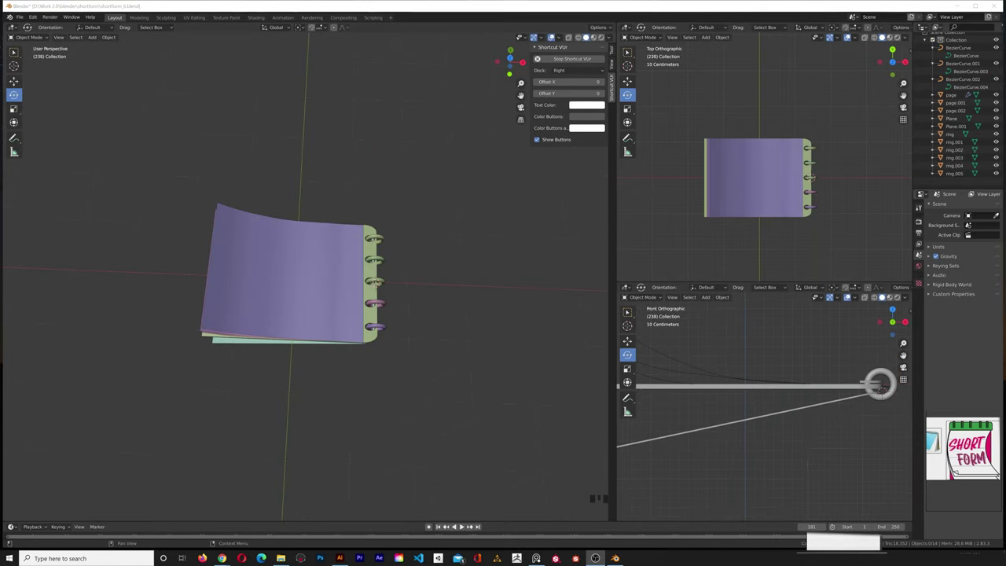
Add a text object and rotate it -90° about Z so it reads parallel to the ring edge.
scroll(957, 107, "up", 1)
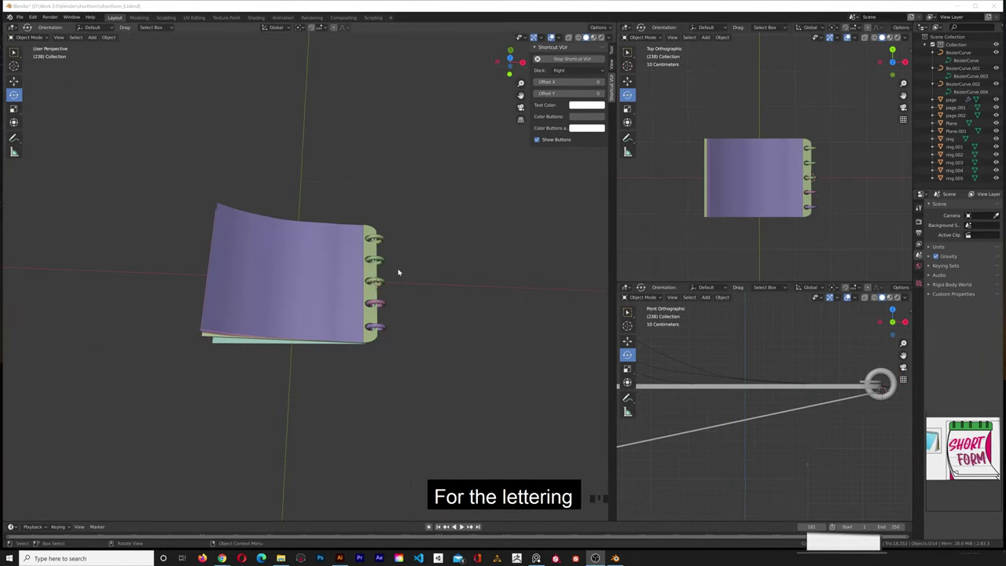
key("shift+a")
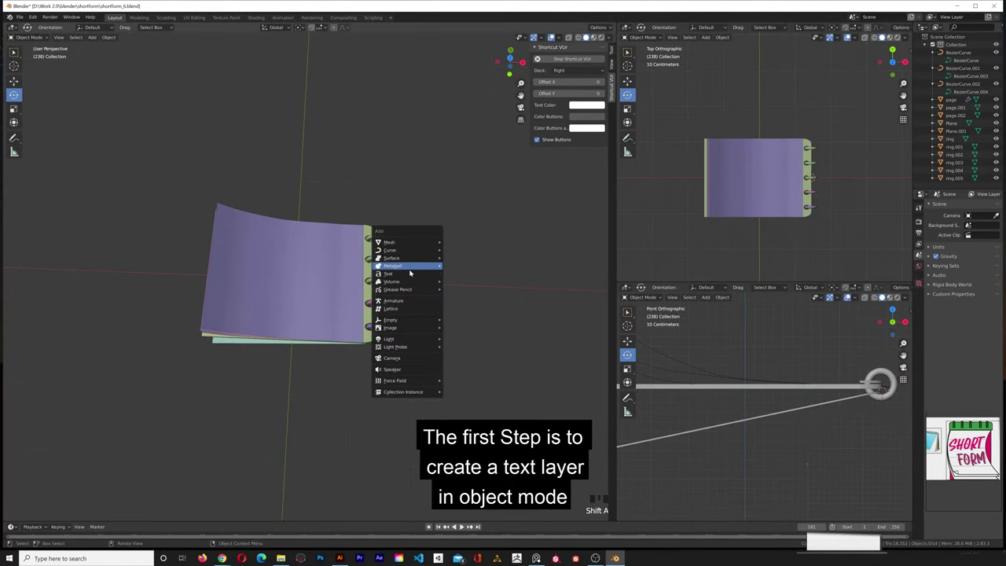
left_click(389, 273)
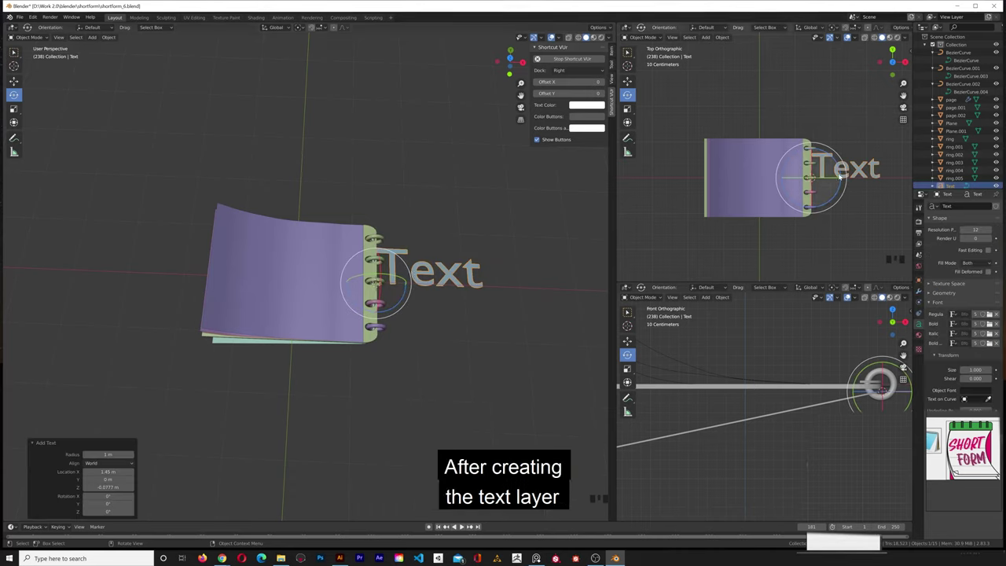
key("r")
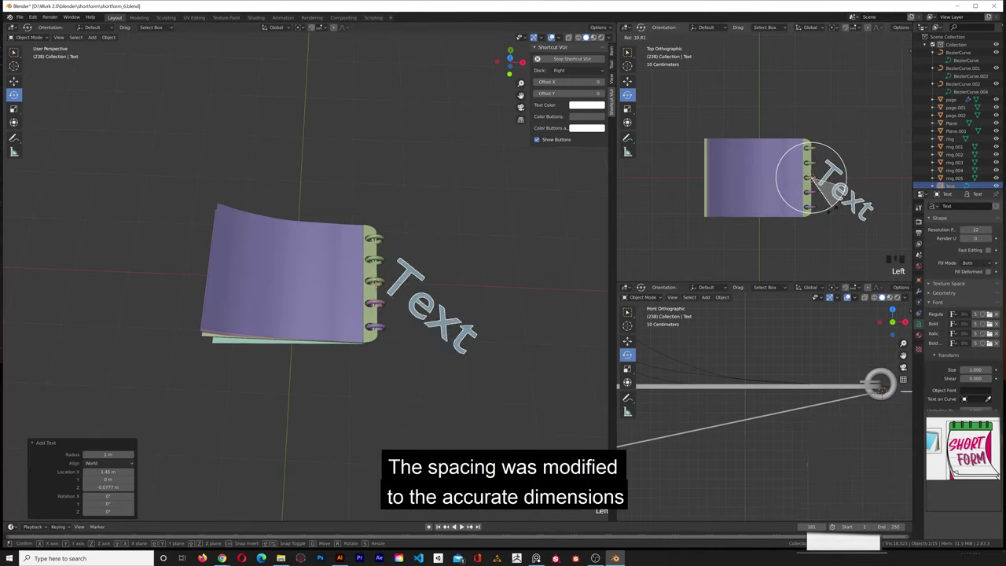
left_click(798, 250)
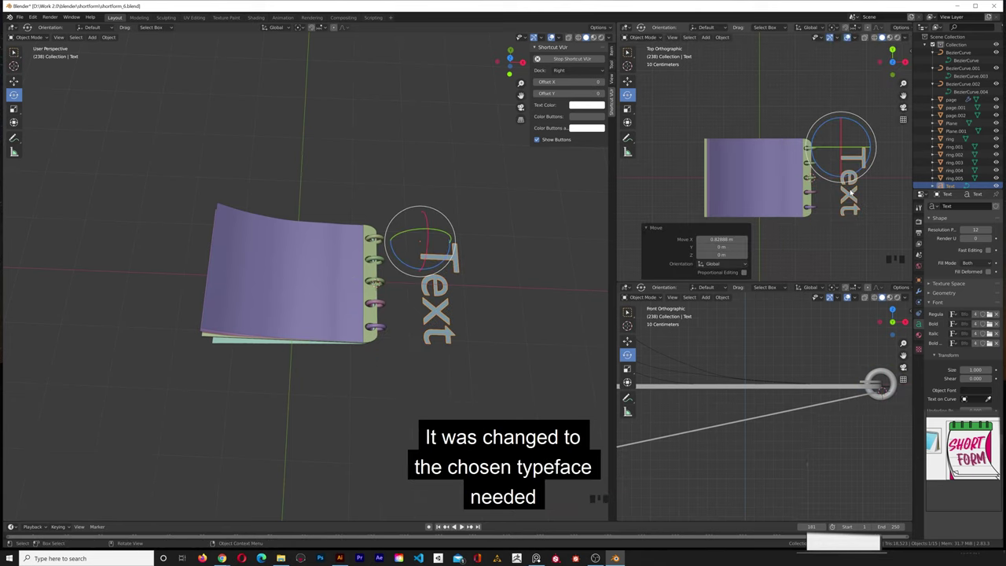
Load the handwriting font from the my_handwriting_2 folder as the text's regular font.
left_click(989, 315)
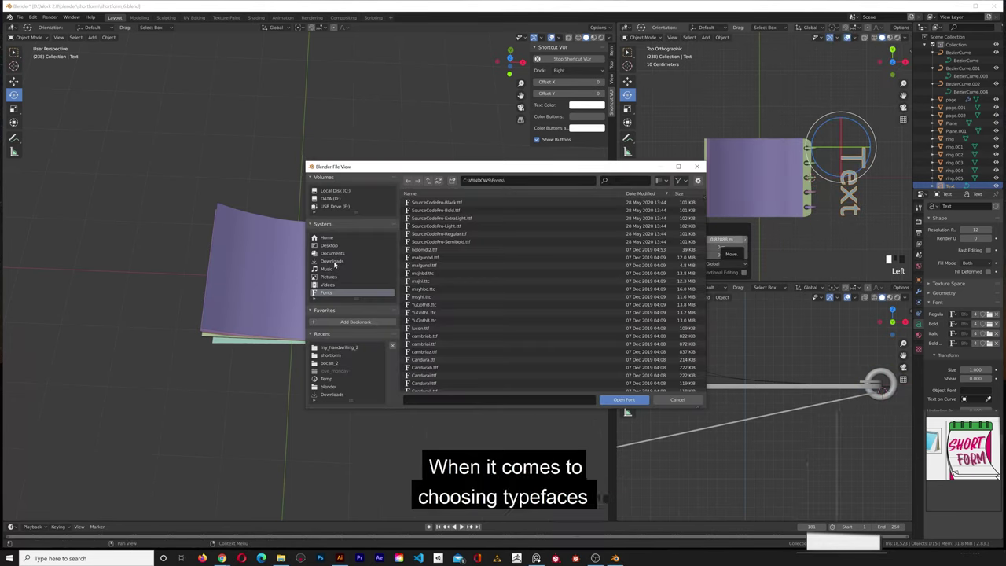
left_click(346, 348)
left_click(456, 202)
left_click(623, 400)
Replace the default text with "SHORT" and "FORM" on two lines.
key("Tab")
key("BackSpace")
key("BackSpace")
key("BackSpace")
key("BackSpace")
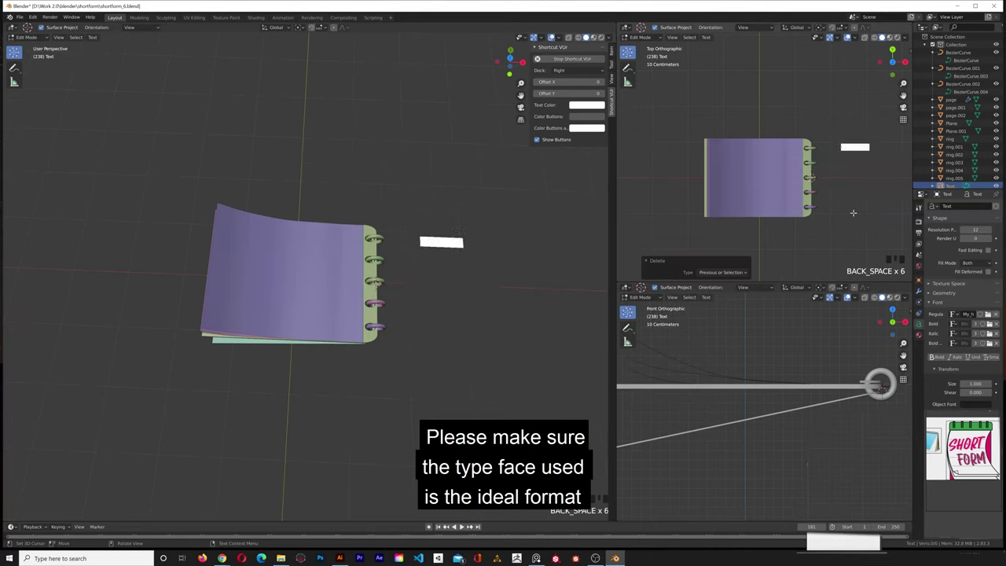
type("SHORT")
key("Return")
type("FORM")
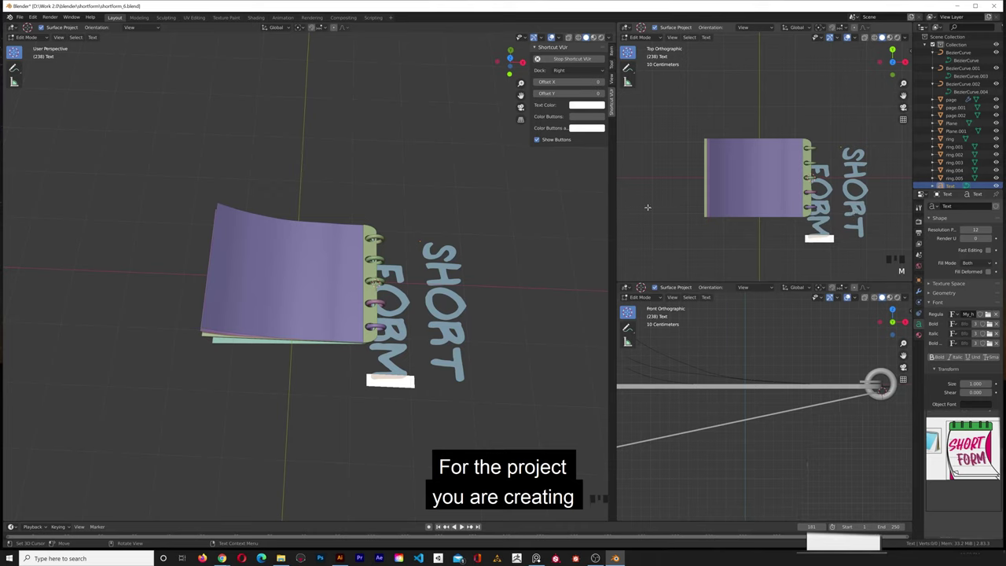
Return to Object Mode and convert the lettering to a mesh.
key("Tab")
right_click(813, 153)
left_click(862, 282)
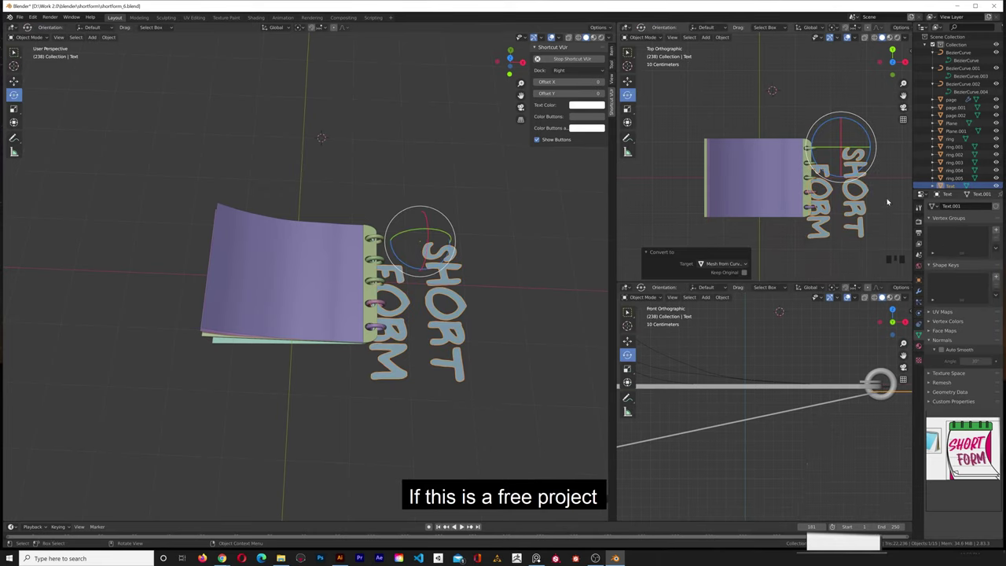
Add a Decimate modifier in Planar mode to the lettering mesh and apply it.
left_click(918, 290)
left_click(945, 206)
left_click(840, 260)
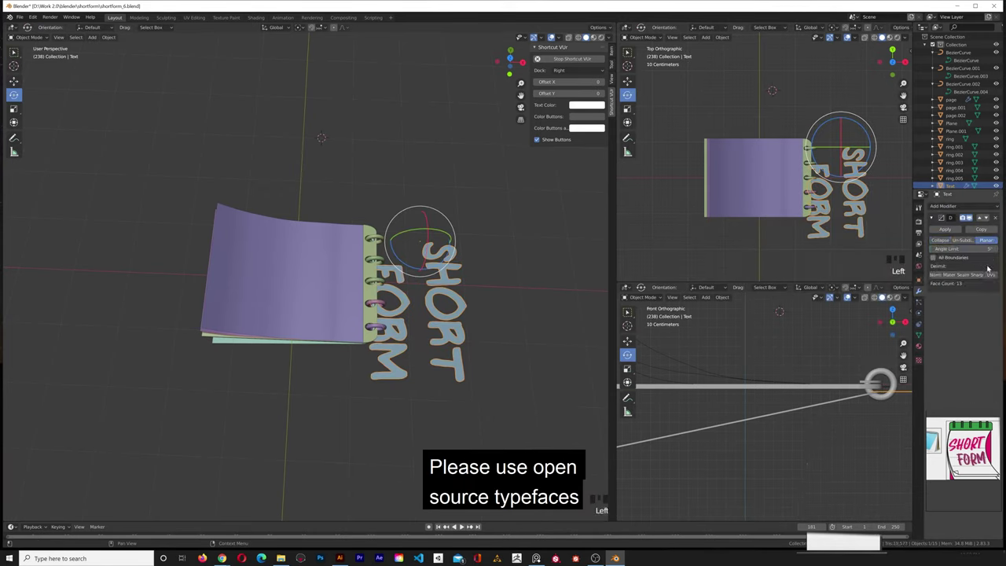
left_click(919, 279)
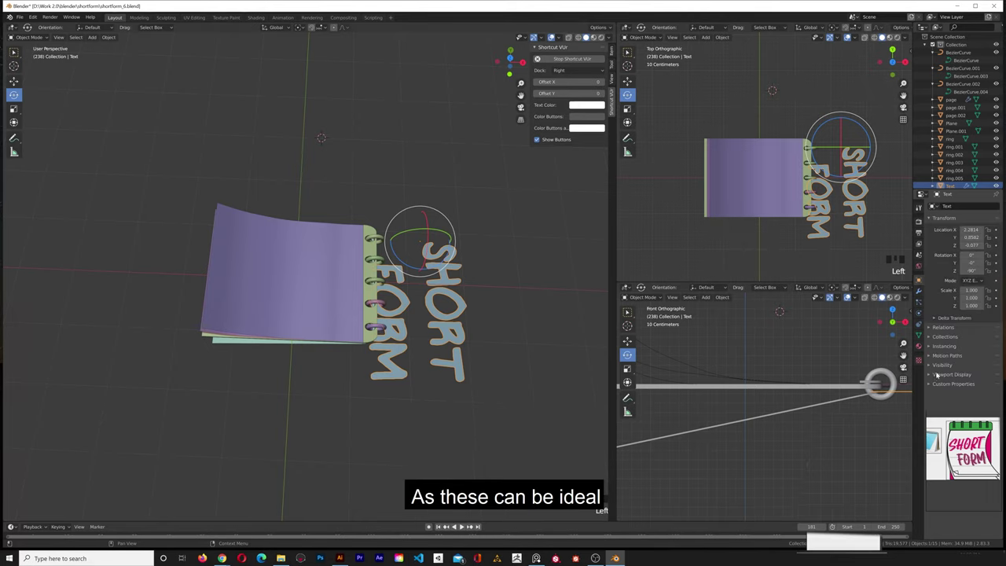
left_click(952, 374)
left_click(919, 289)
left_click(946, 231)
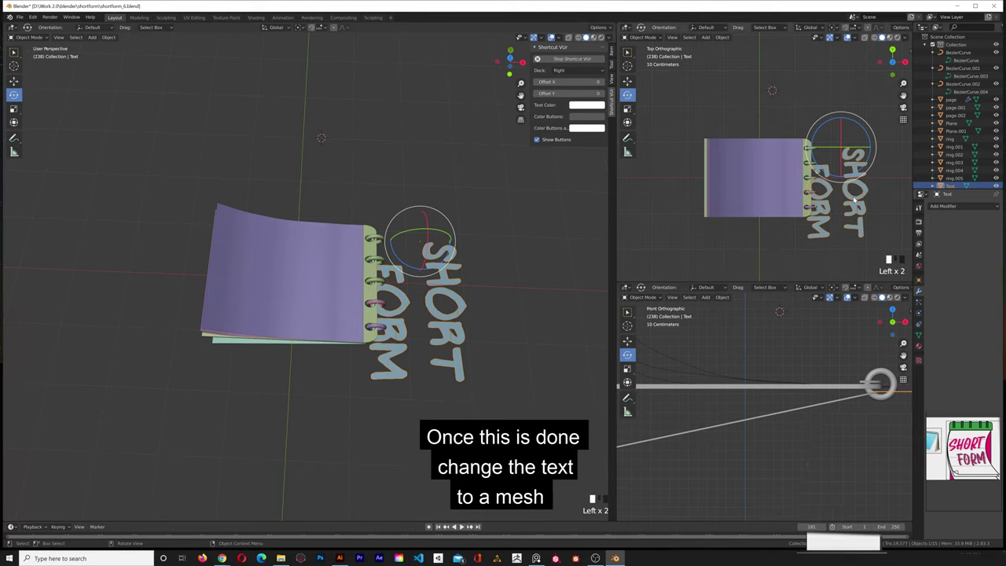
Open the lettering mesh in Edit Mode and inspect its faces from several angles.
key("a")
left_click(858, 197)
key("a")
key("alt+a")
left_click(858, 195)
key("Tab")
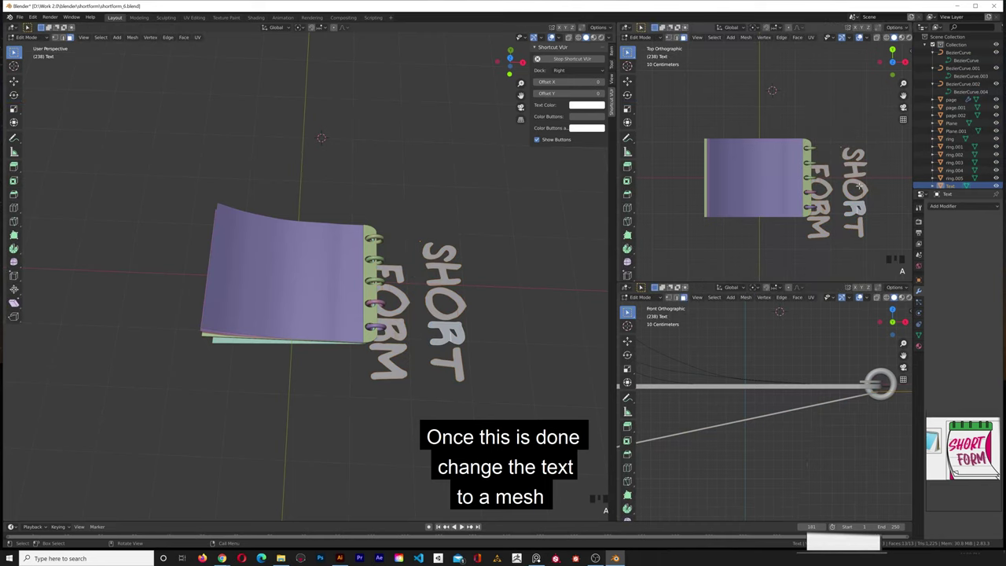
middle_click_drag(369, 236, 335, 207)
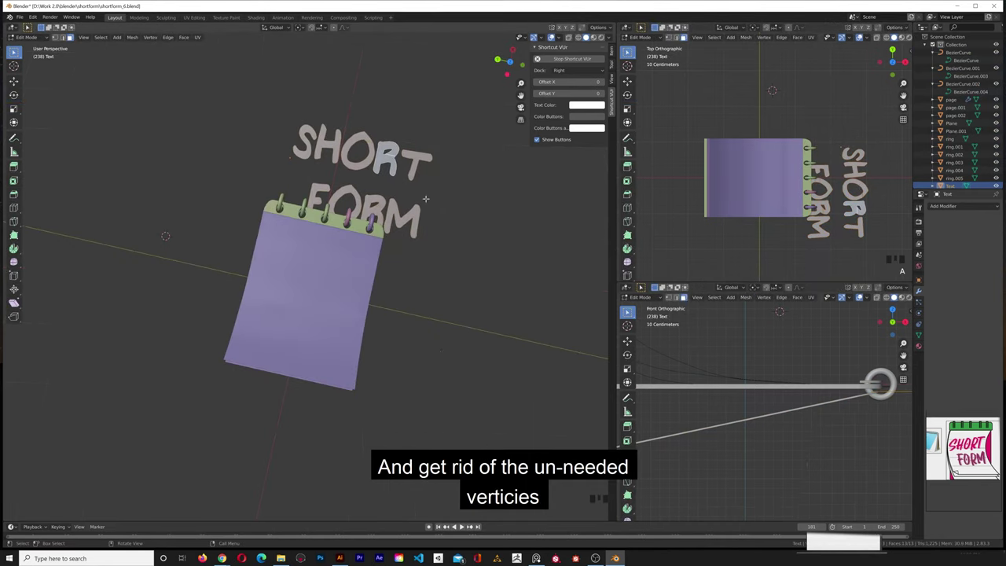
key("KP_7")
scroll(397, 184, "up", 1)
middle_click_drag(398, 184, 541, 243)
key("KP_7")
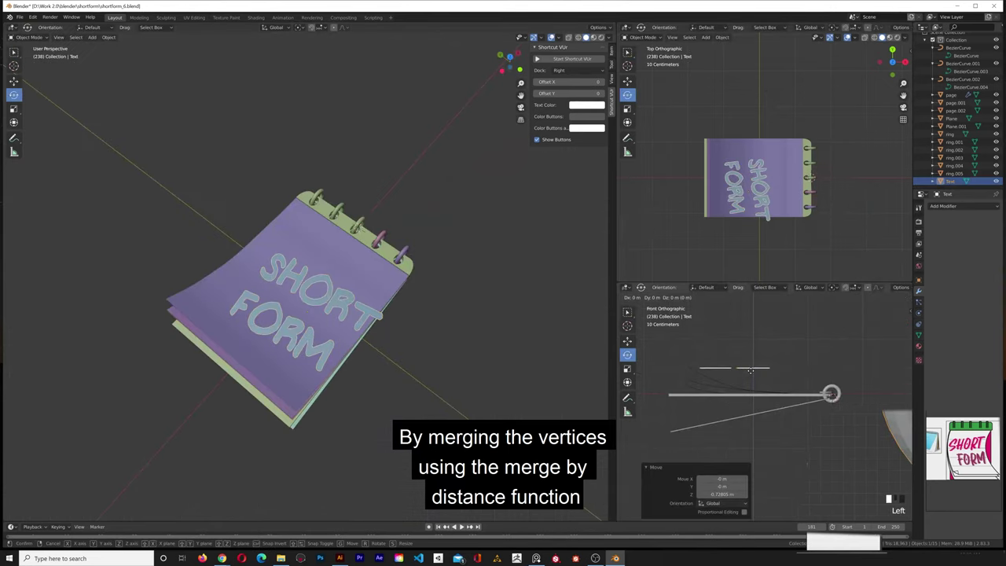
In Object Mode, move the lettering along X, Z and Y so it sits just above the top page.
key("g")
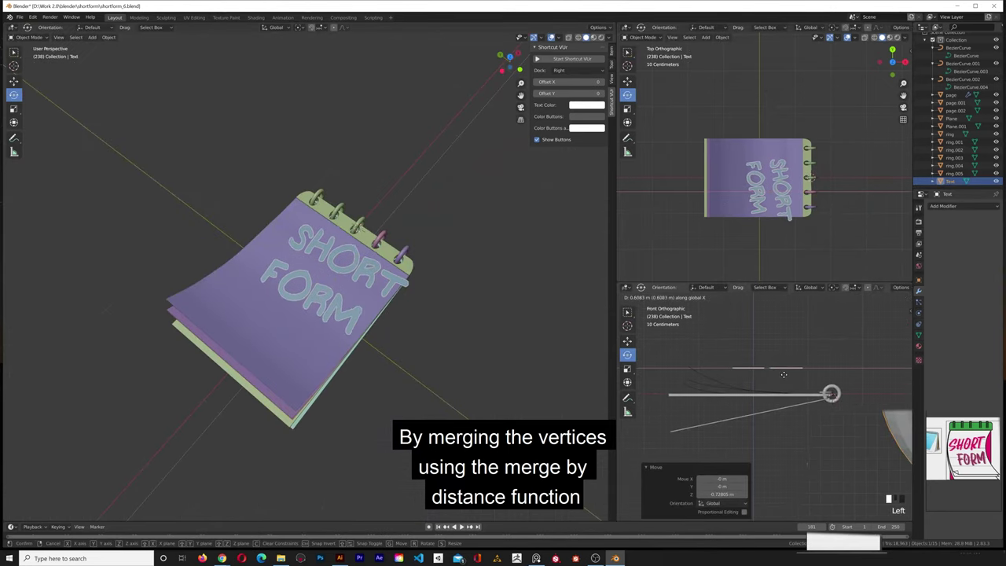
key("z")
left_click(779, 385)
key("g")
key("y")
left_click(306, 305)
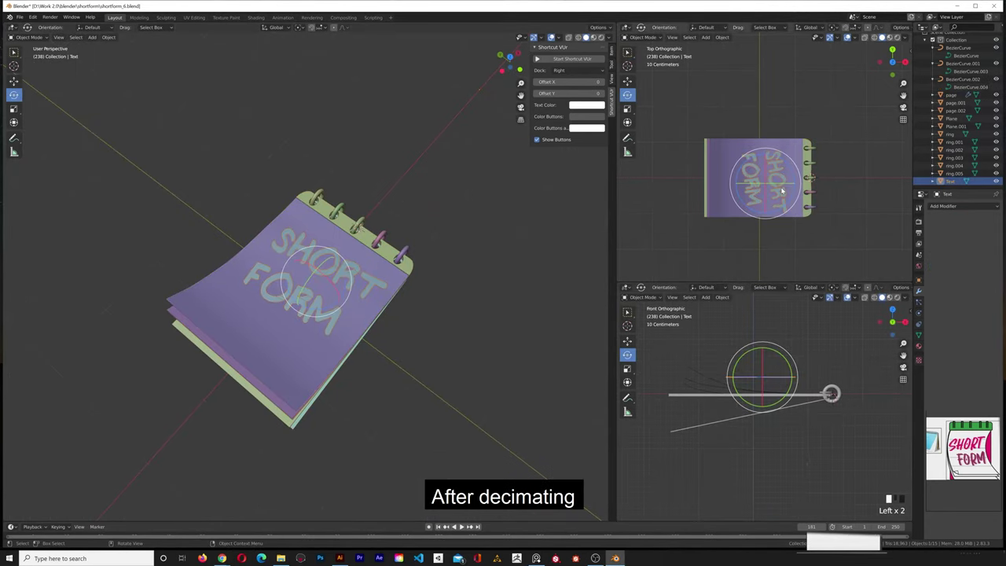
Shift the lettering along Y and scale it to fit the page width, undoing the excess adjustments.
key("g")
key("y")
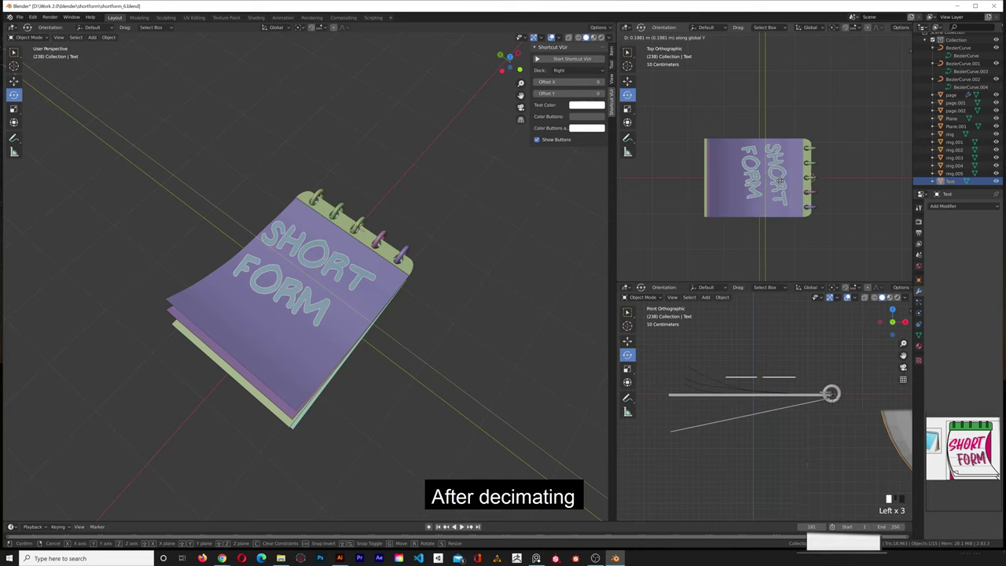
left_click(776, 180)
key("s")
left_click(777, 180)
key("ctrl+z")
key("ctrl+z")
key("ctrl+z")
key("ctrl+z")
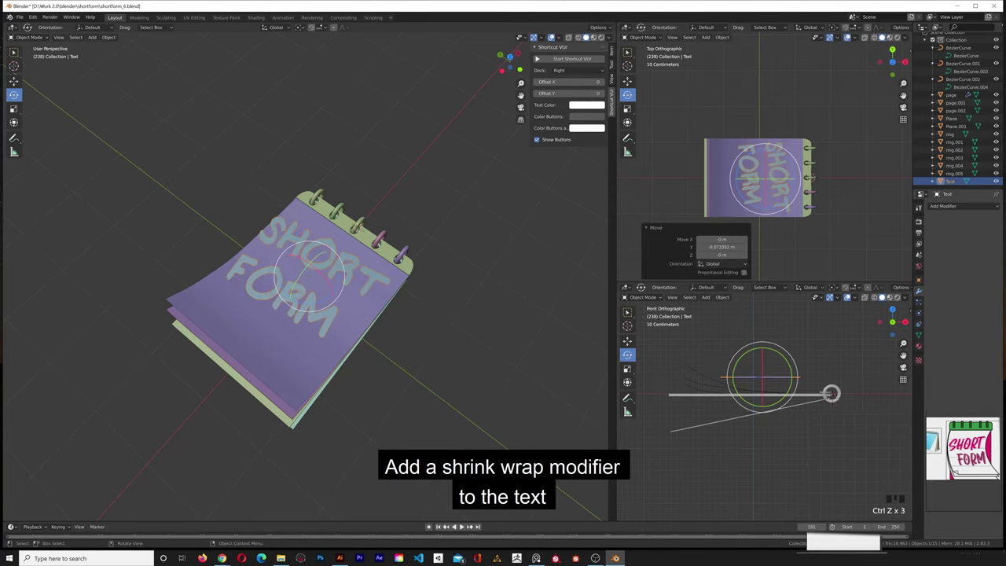
Add a Shrinkwrap modifier to the lettering targeting the page object, using Project along Z in both directions.
left_click(963, 206)
left_click(911, 291)
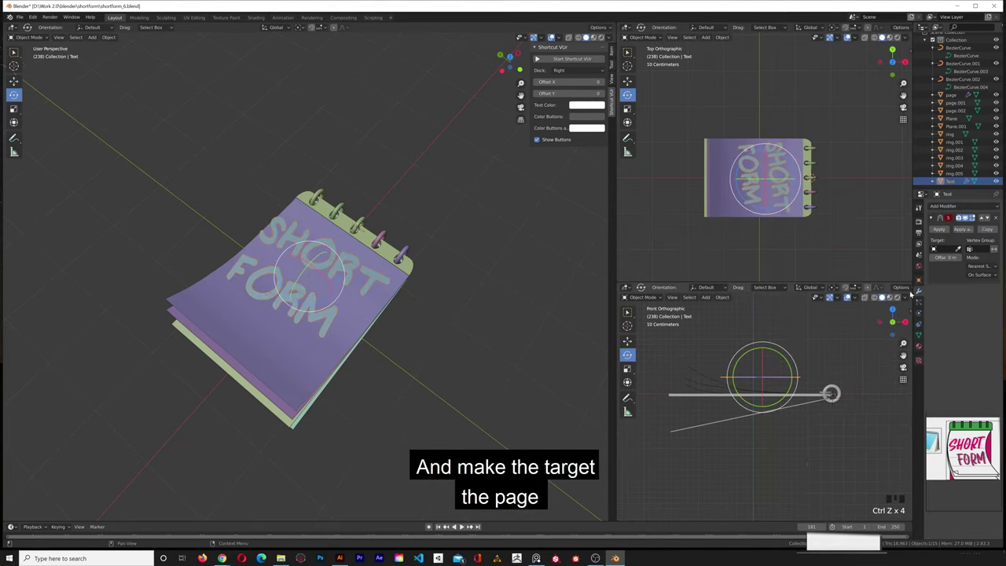
left_click(726, 163)
left_click(979, 266)
left_click(974, 279)
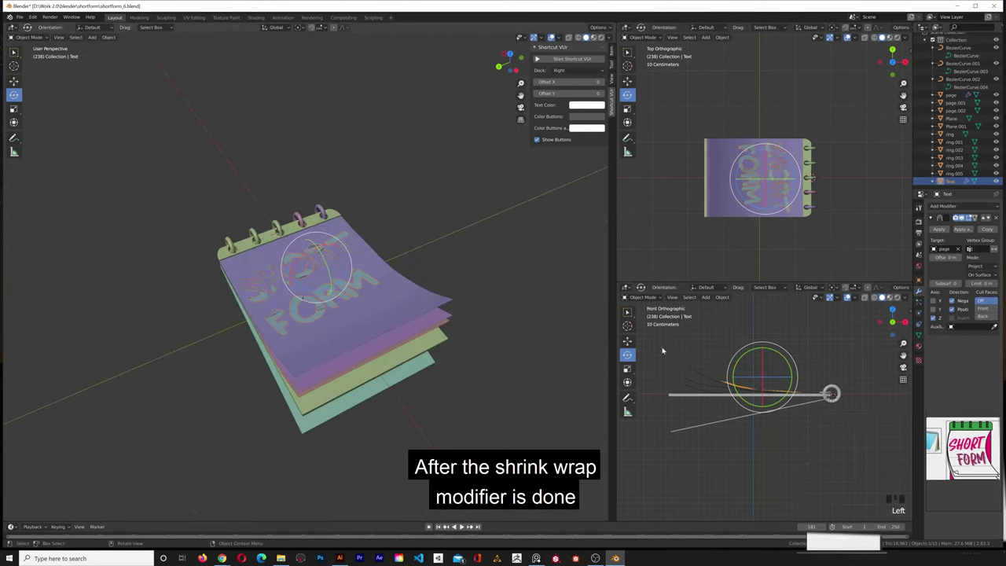
Try the Shrinkwrap modifier's Y axis and Positive direction options on and off, leaving only Positive enabled of the two.
left_click(934, 310)
left_click(935, 310)
left_click(935, 309)
left_click(934, 310)
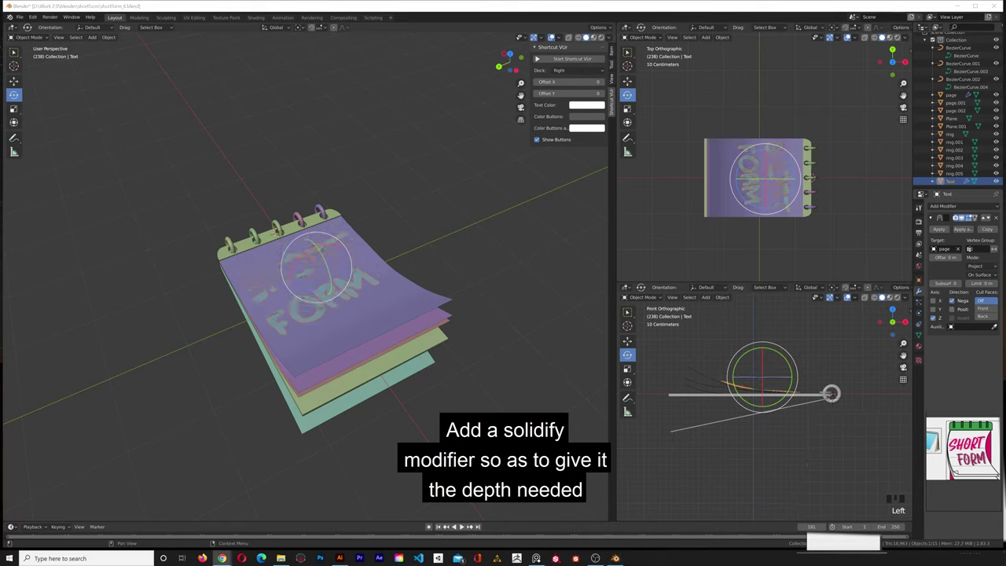
left_click(951, 312)
middle_click_drag(401, 346, 463, 321)
Add a Solidify modifier to the lettering with a thickness of -0.12 m.
left_click(947, 206)
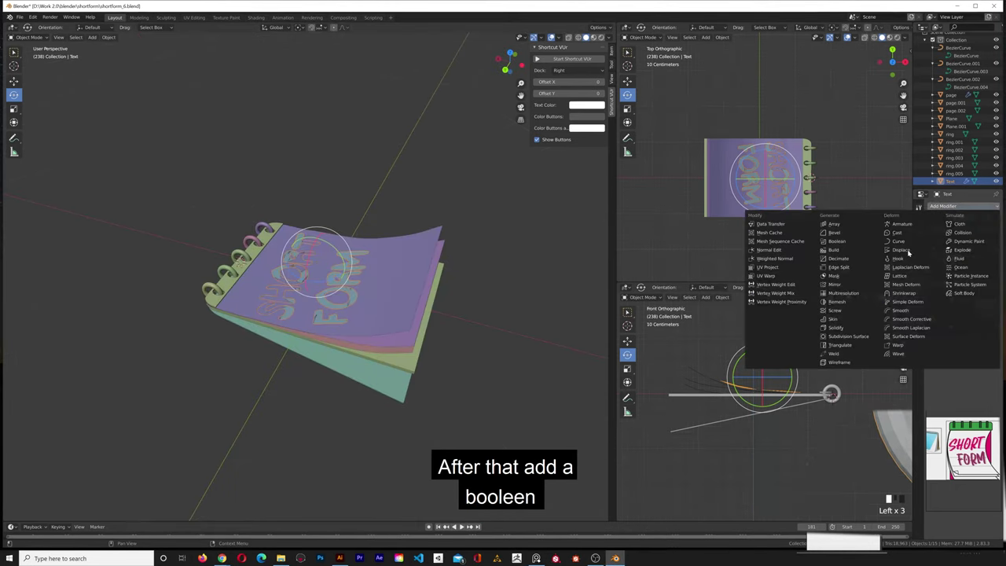
left_click(853, 332)
left_click_drag(945, 374, 903, 374)
key("s")
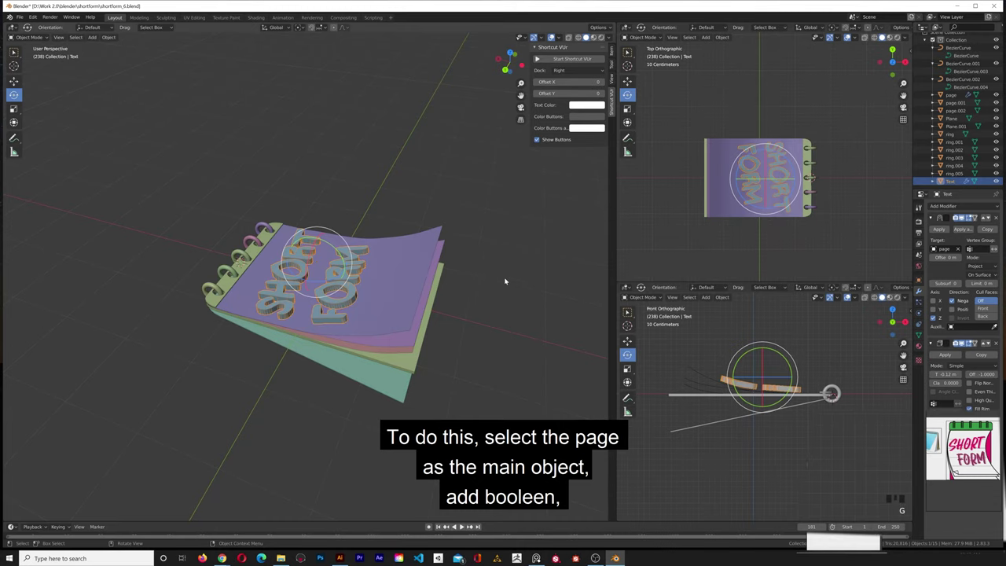
left_click(529, 231)
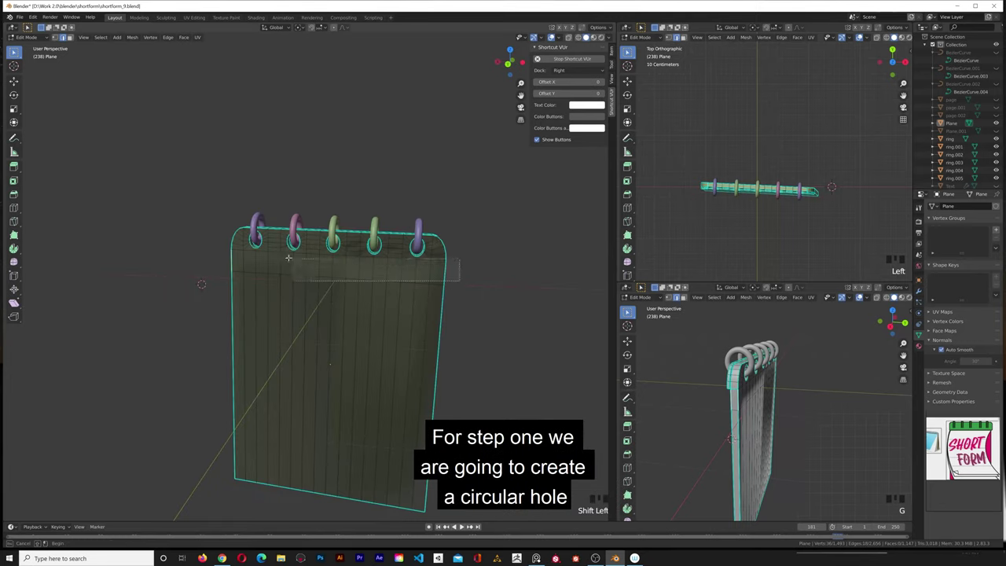
Box-select the short vertical edges below the rings across the board's width, undoing the stray selections.
key("ctrl+z")
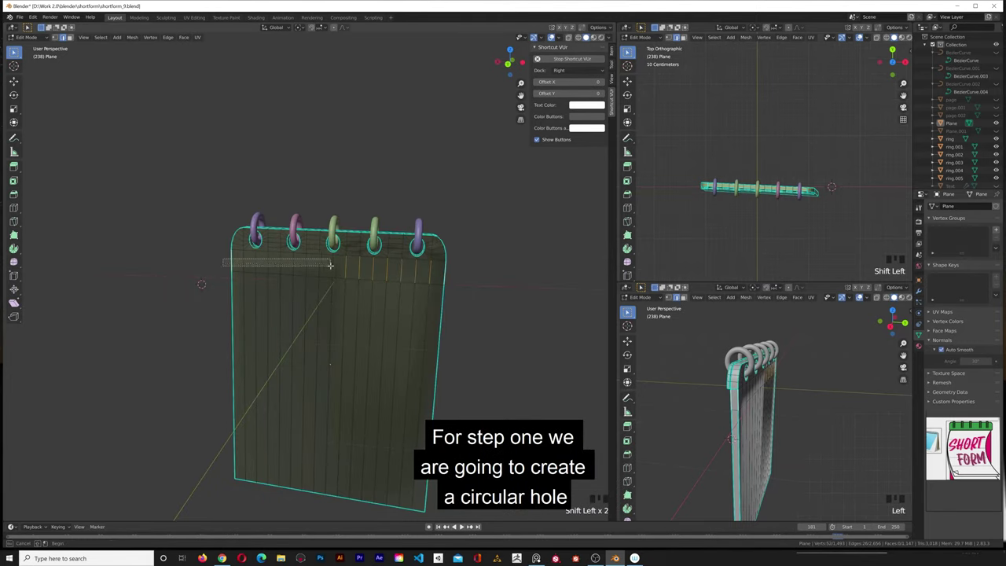
left_click_drag(331, 266, 338, 267, "shift")
middle_click_drag(337, 271, 244, 294)
scroll(315, 299, "up", 2)
left_click(401, 347, "ctrl")
key("ctrl+z")
scroll(349, 304, "down", 3)
key("ctrl+z")
left_click(341, 272, "shift")
scroll(343, 272, "down", 3)
middle_click_drag(343, 272, 448, 299)
scroll(338, 251, "up", 3)
Add multiple horizontal loop cuts around the board in the band just below the rings.
key("ctrl+r")
scroll(334, 260, "up", 3)
left_click(334, 260)
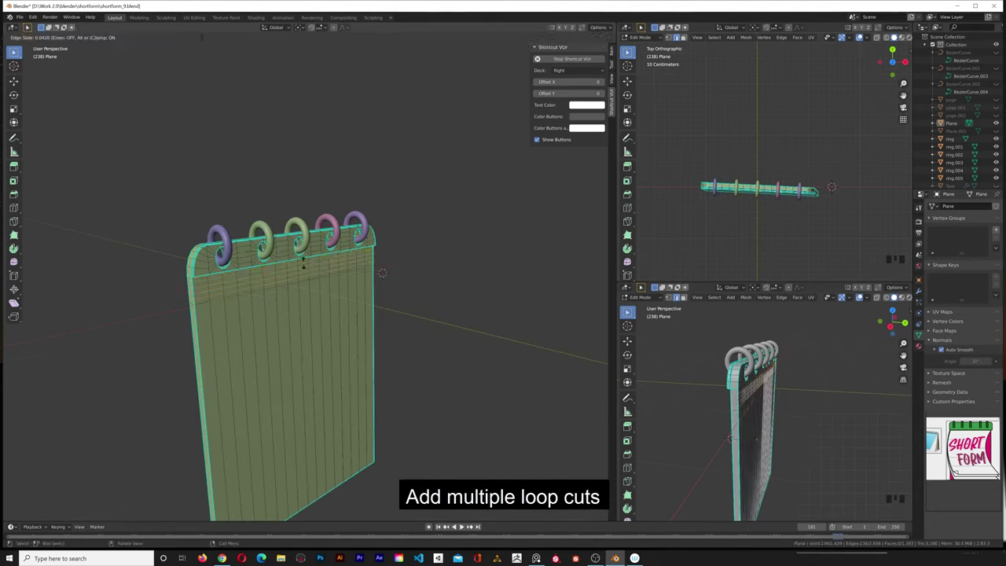
left_click(304, 264)
left_click(133, 453)
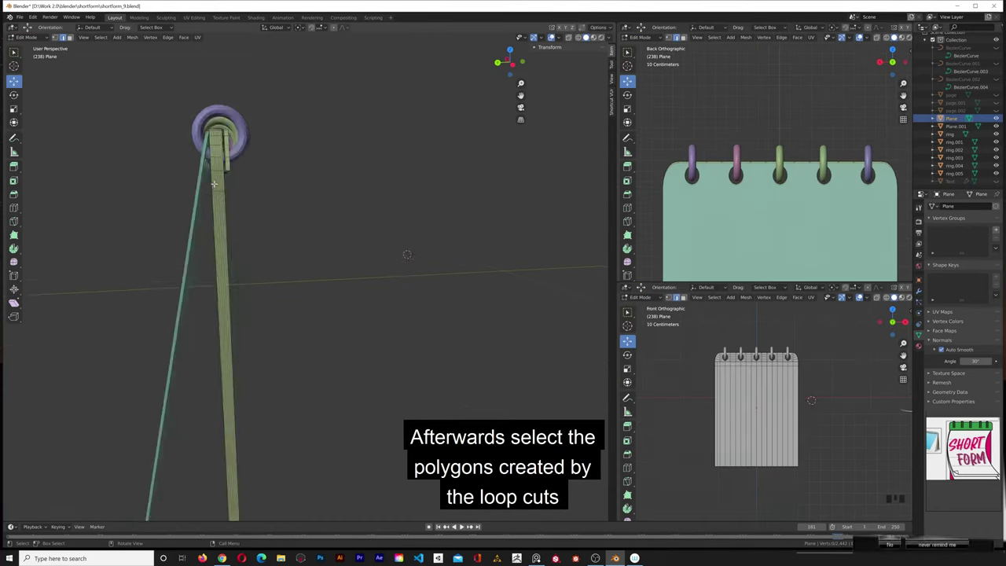
Add another loop cut across the board's side edge below the rings and increase its number of cuts.
key("shift+d")
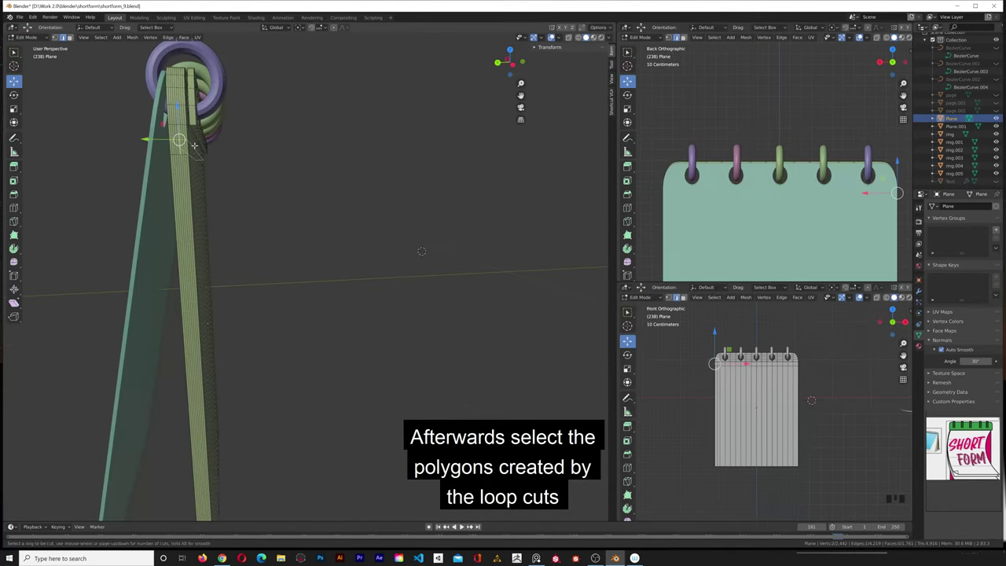
left_click(195, 146)
left_click(195, 145)
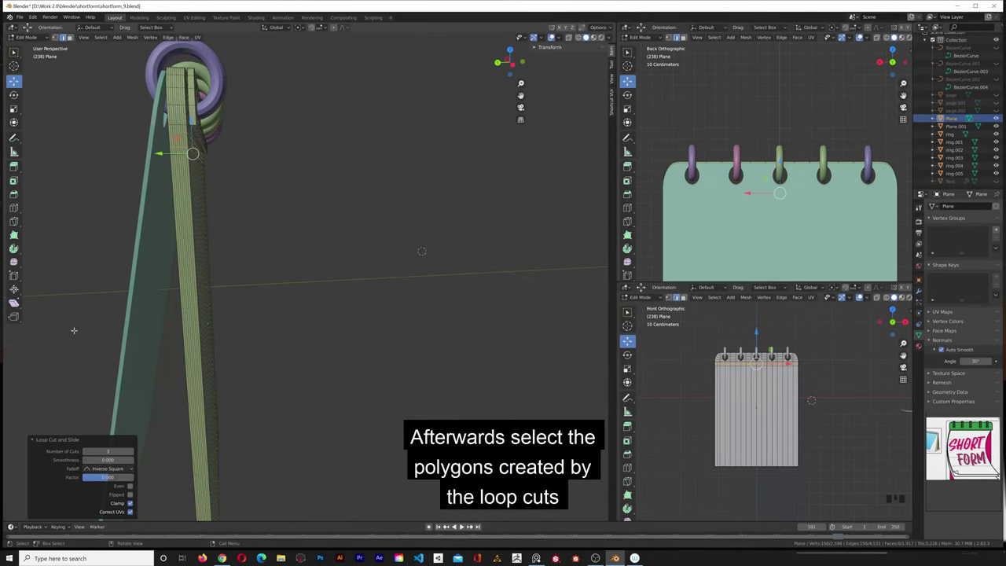
left_click(132, 454)
left_click(132, 453)
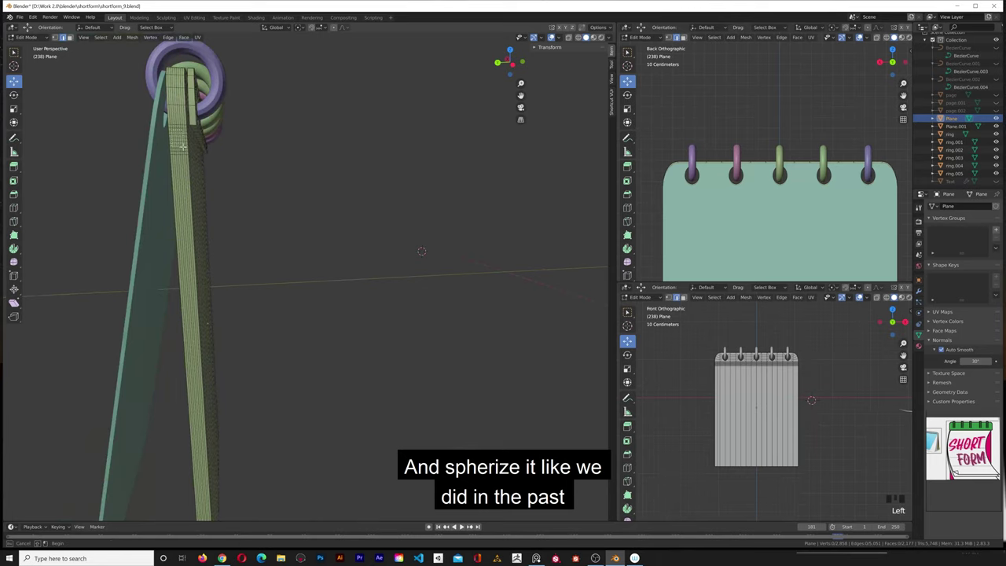
In face selection mode, select the uppermost row of small faces on the board's side edge, adjust it, and clear the selection.
scroll(157, 129, "up", 3)
middle_click_drag(149, 118, 125, 235, "shift")
left_click(124, 207)
key("3")
left_click(142, 209, "shift")
left_click(149, 209, "shift")
left_click(155, 209, "shift")
left_click(162, 209, "shift")
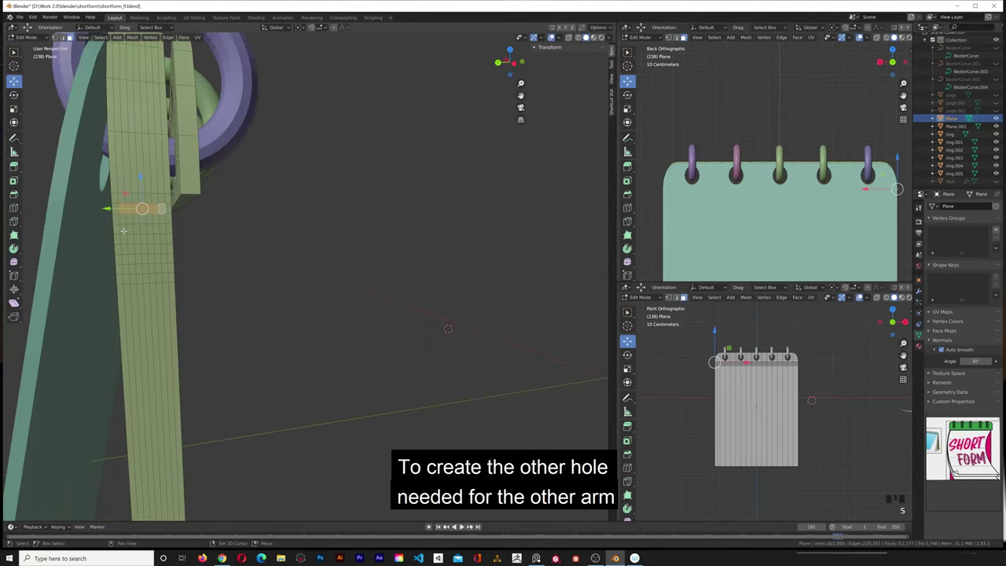
key("g")
key("alt+a")
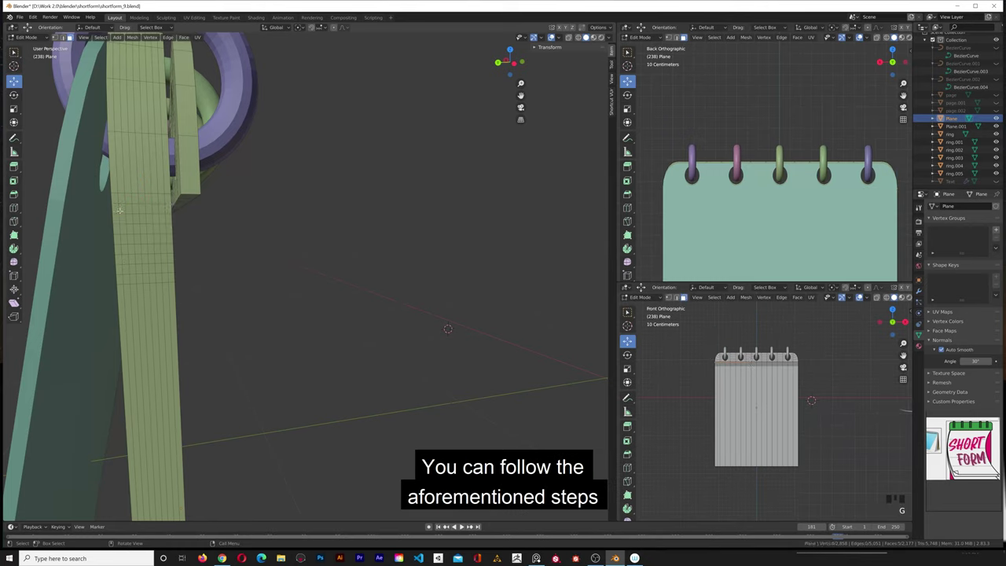
Box-select the square grid of faces on the board's side edge and round it into a circle with To Sphere.
left_click_drag(120, 209, 162, 259)
key("g")
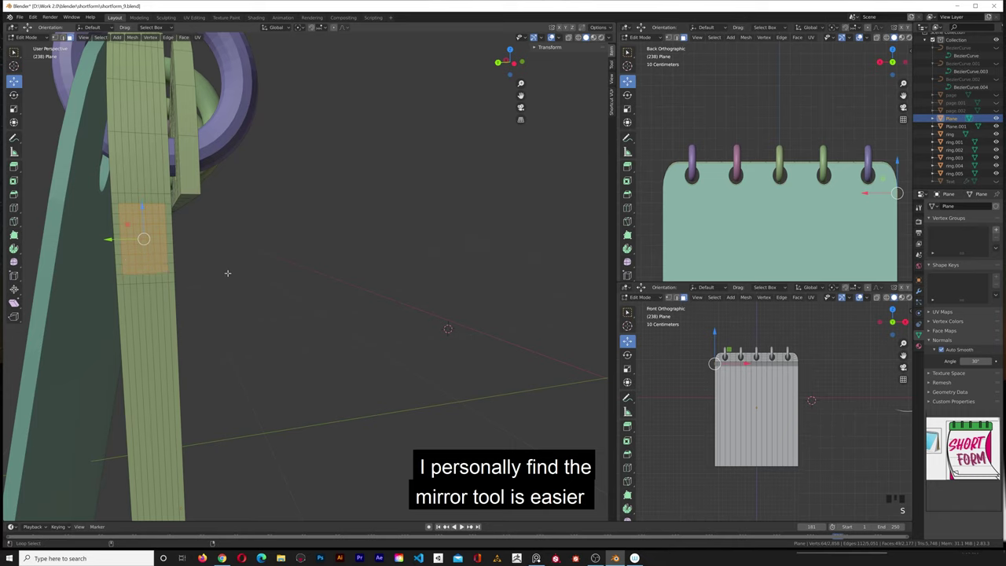
key("shift+alt+s")
left_click(235, 273)
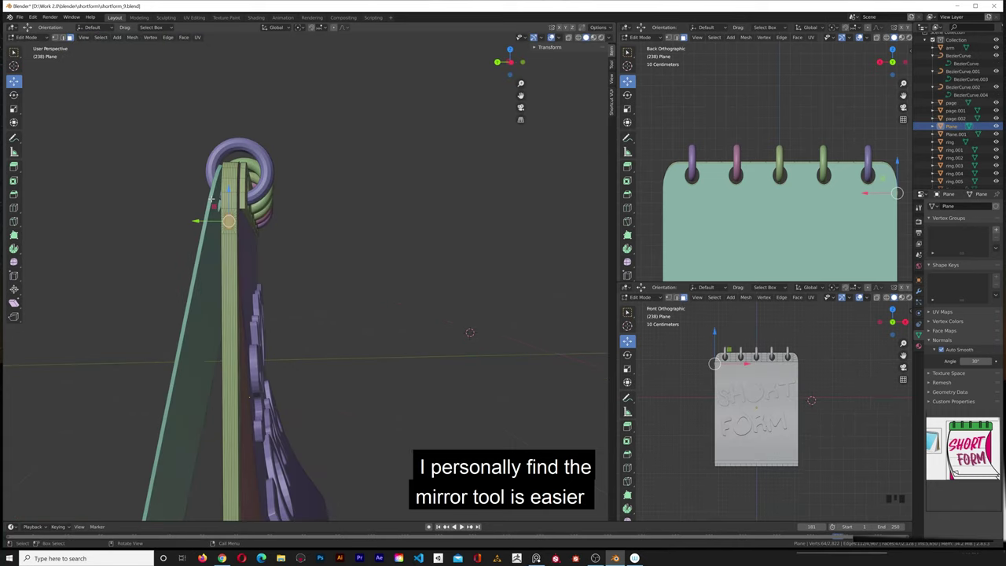
key("p")
left_click(213, 201)
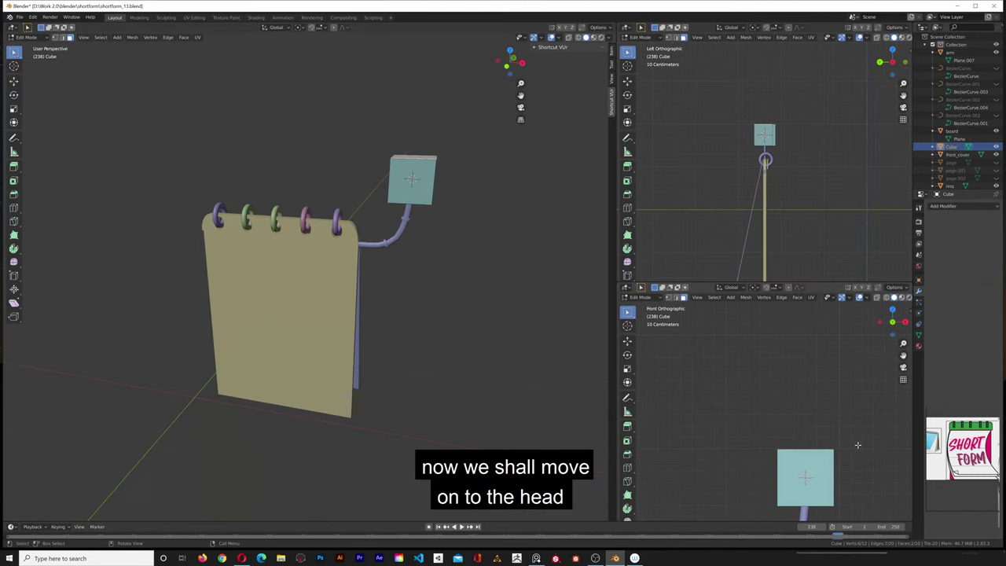
key("e")
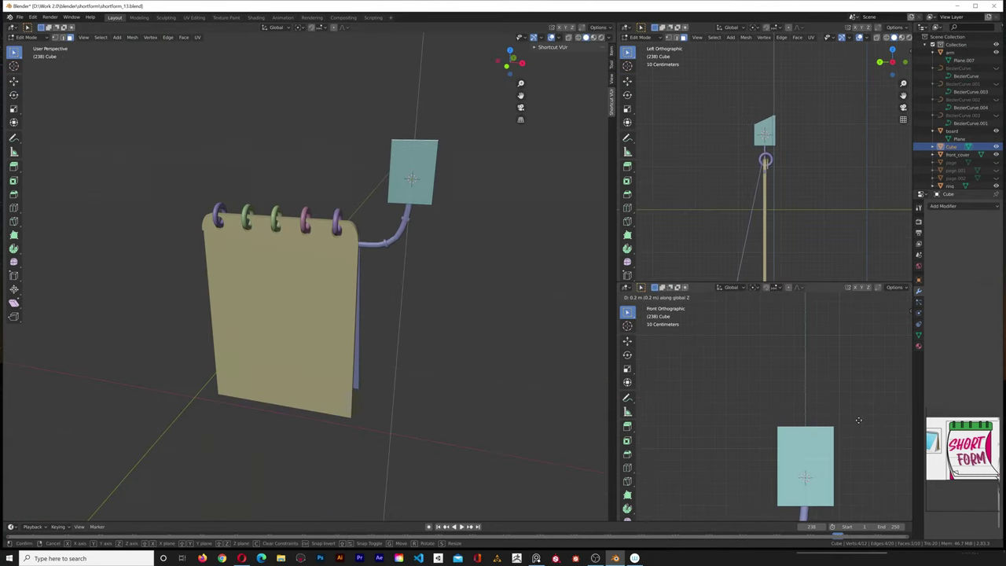
left_click(858, 419)
left_click(471, 265)
middle_click_drag(442, 215, 302, 212)
key("ctrl+z")
key("ctrl+z")
Select both top faces of the head cube and raise them 0.2 m along Z.
left_click(302, 183, "shift")
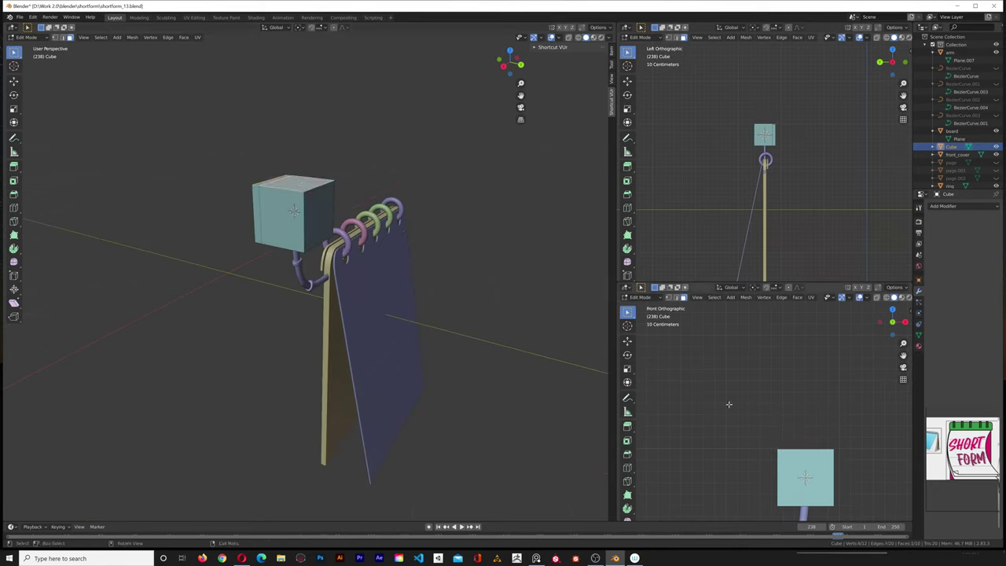
key("g")
key("z")
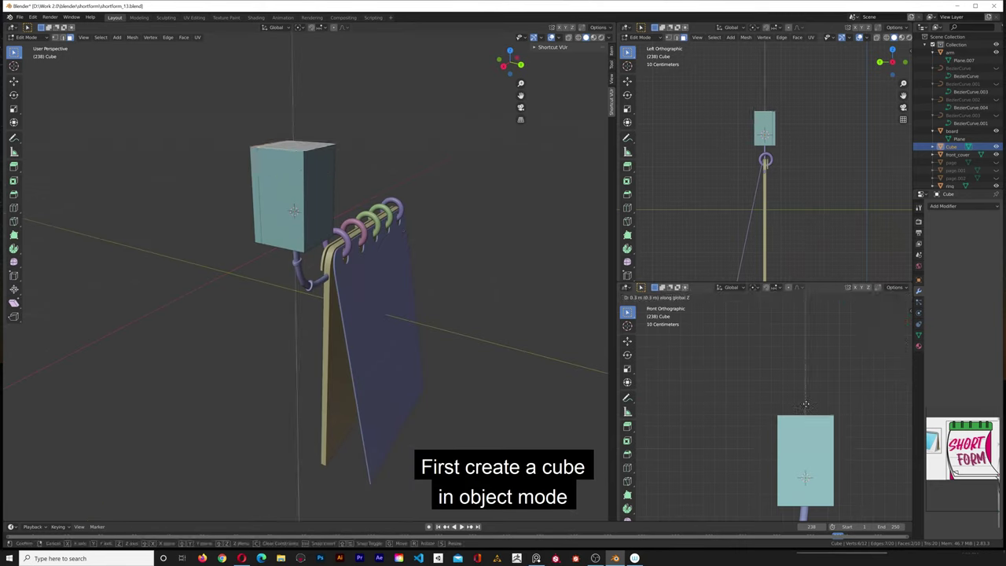
left_click(806, 406)
left_click(722, 494)
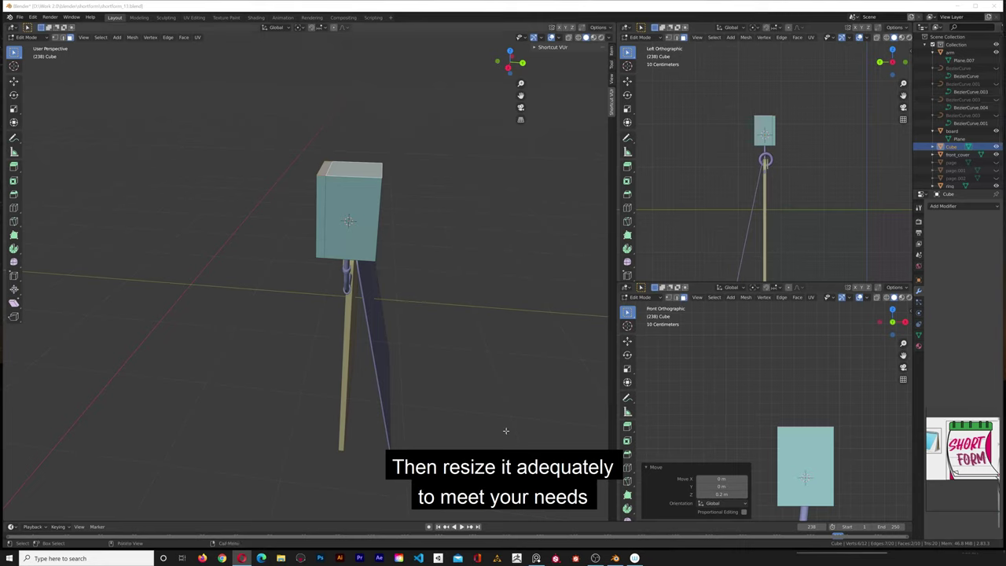
Inset the front face of the head cube and extrude the inset face inward to form a recessed screen.
middle_click_drag(330, 235, 358, 213)
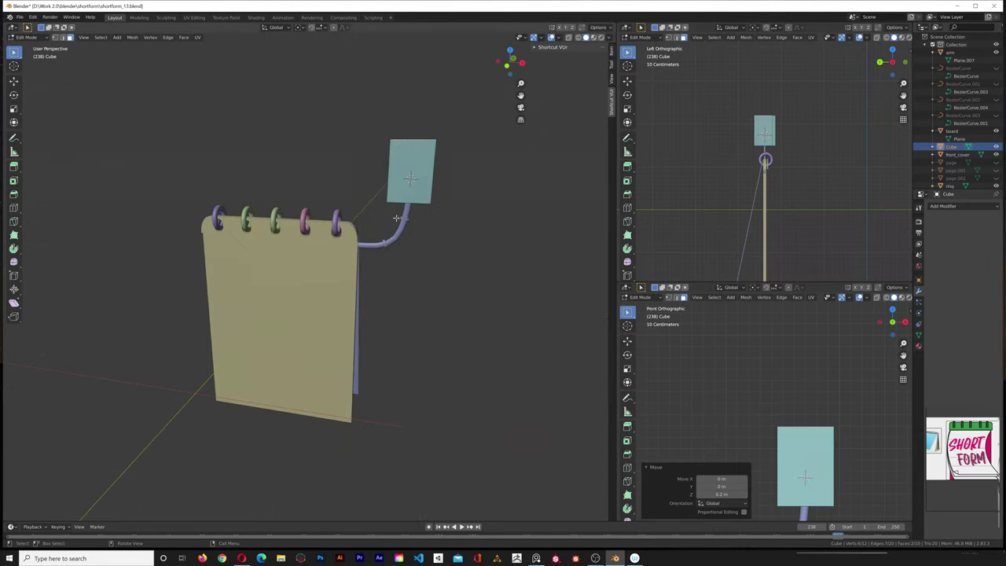
scroll(396, 218, "down", 3)
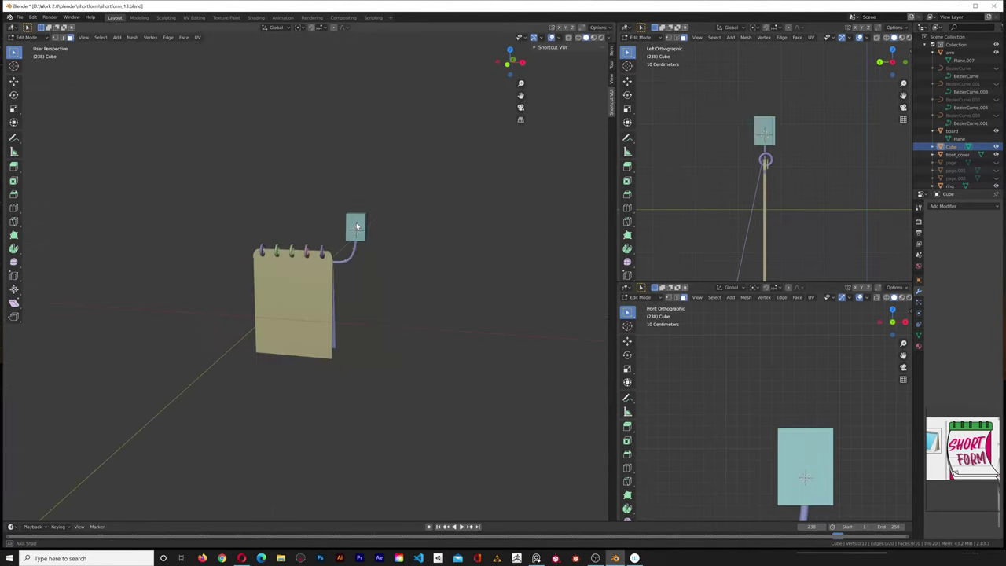
scroll(391, 184, "up", 2)
middle_click_drag(390, 184, 373, 81)
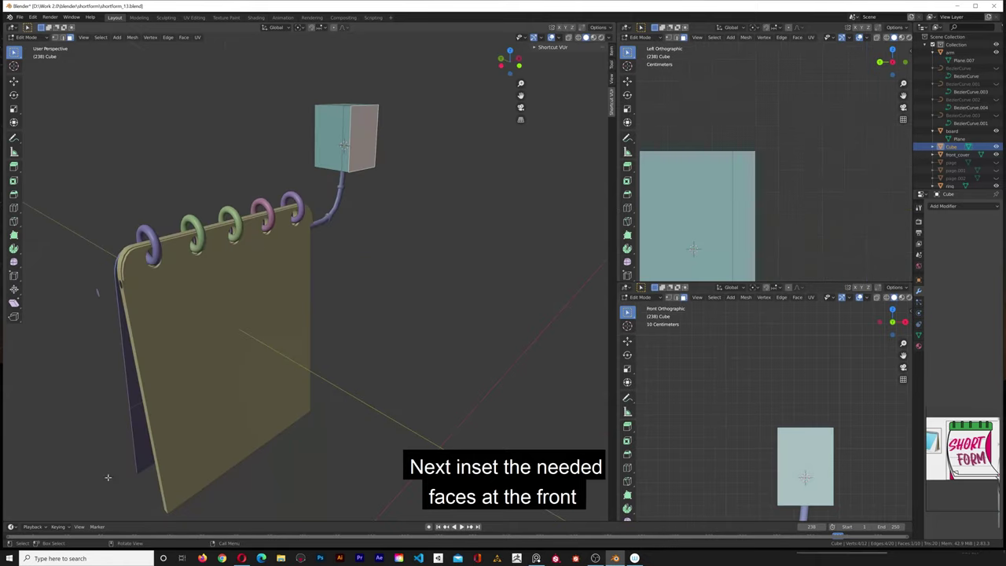
key("i")
left_click(118, 475)
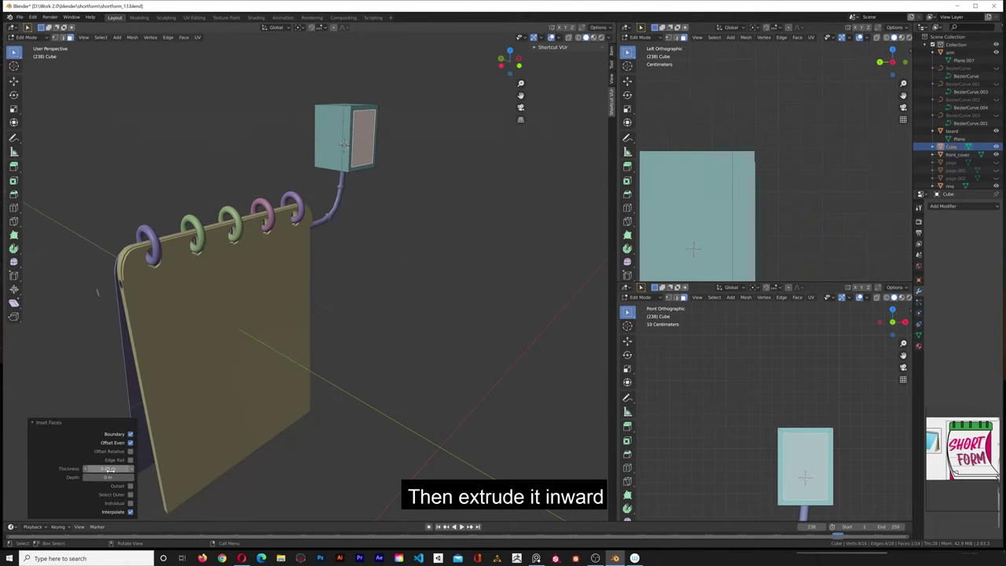
key("e")
left_click(424, 253)
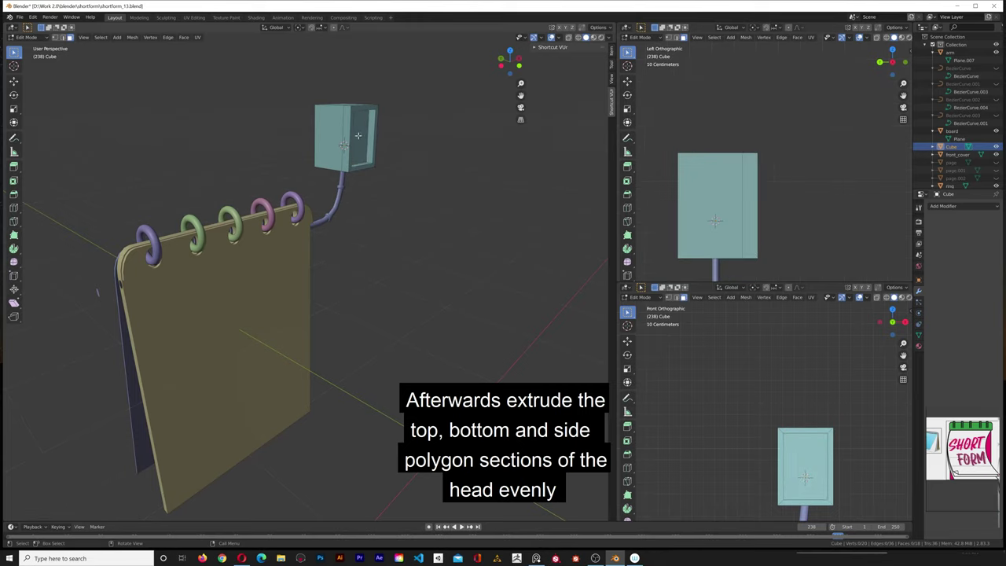
Extrude the top face of the head's front frame upward by 0.1 m.
left_click(357, 135)
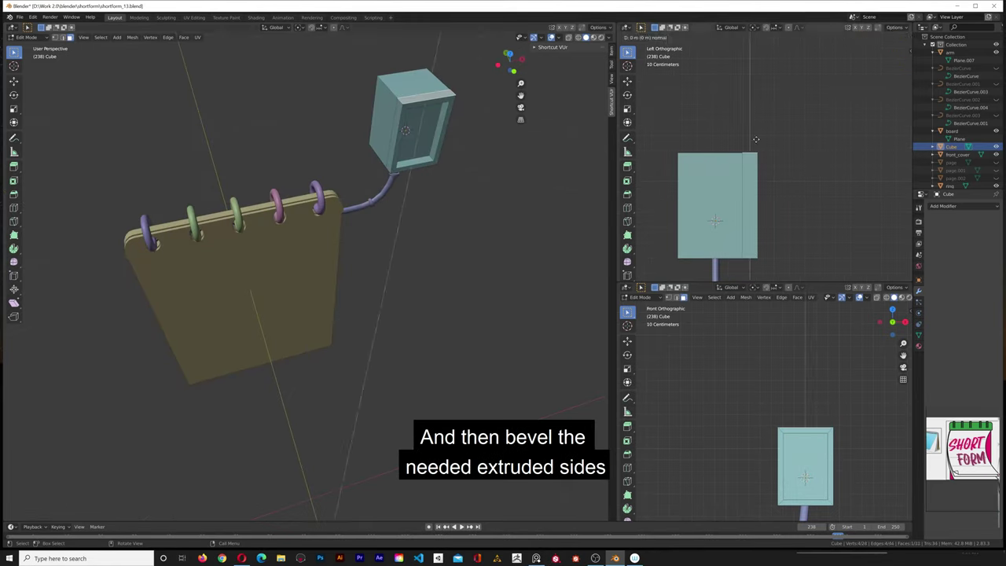
key("e")
left_click(732, 220)
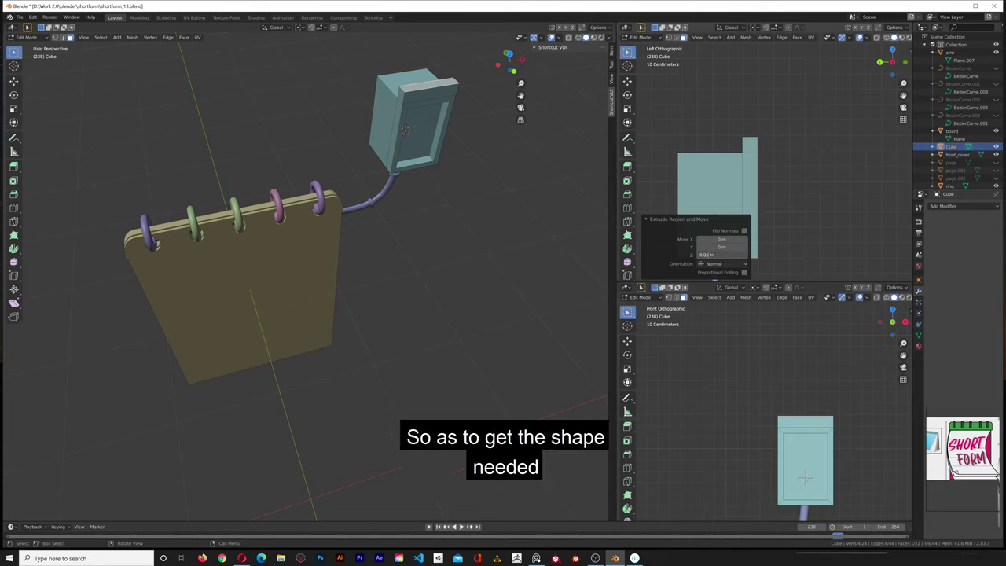
left_click_drag(720, 255, 709, 257)
key("BackSpace")
key("BackSpace")
type("1")
key("Return")
Extrude the bottom face of the head's front frame downward.
middle_click_drag(463, 200, 416, 149)
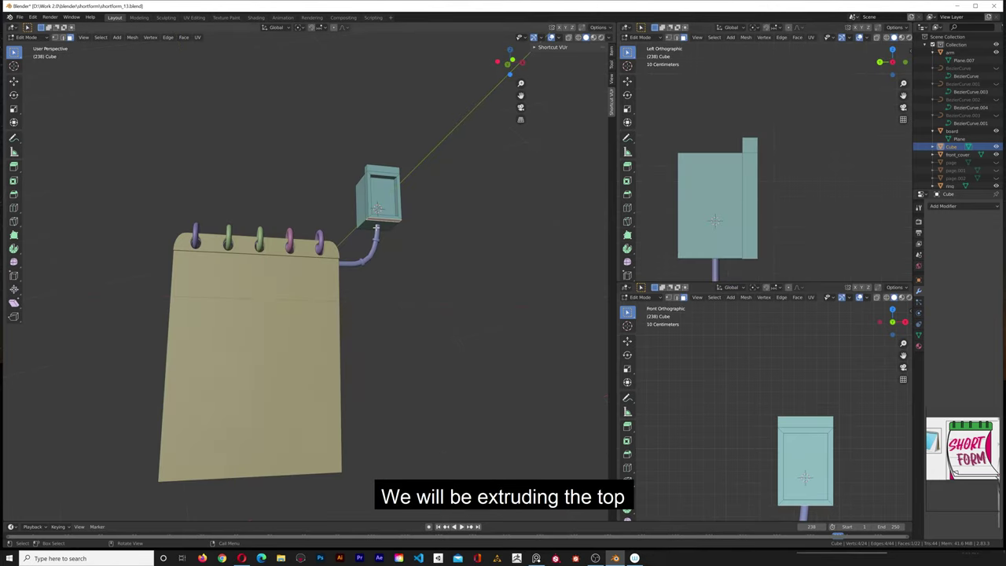
left_click(380, 221)
key("g")
key("z")
right_click(377, 231)
key("e")
left_click(377, 236)
Extrude the end faces of the frame's top and bottom bars outward along X on one side.
middle_click_drag(377, 236, 278, 128)
left_click(365, 114)
left_click(363, 187, "shift")
key("e")
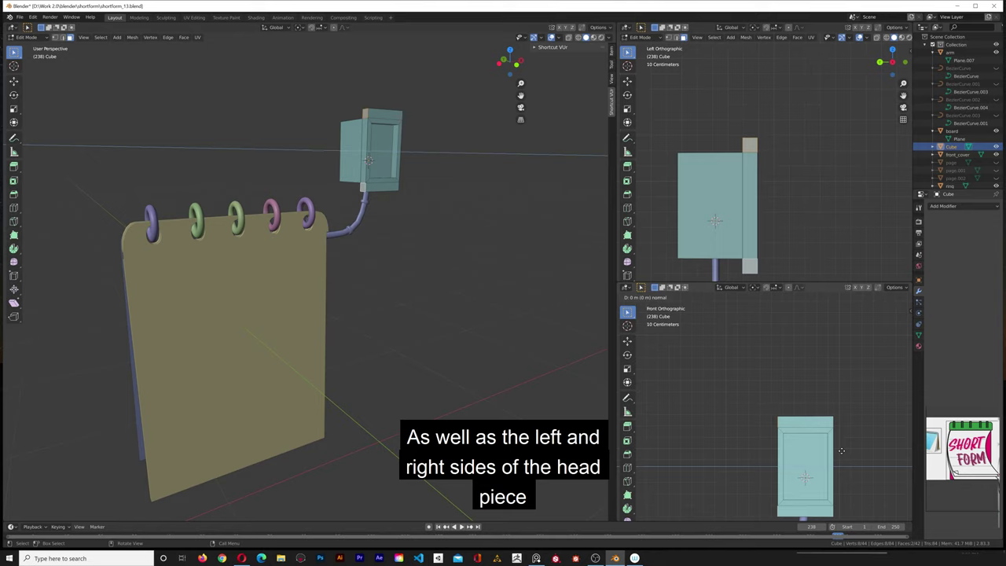
left_click(834, 450)
left_click(711, 479)
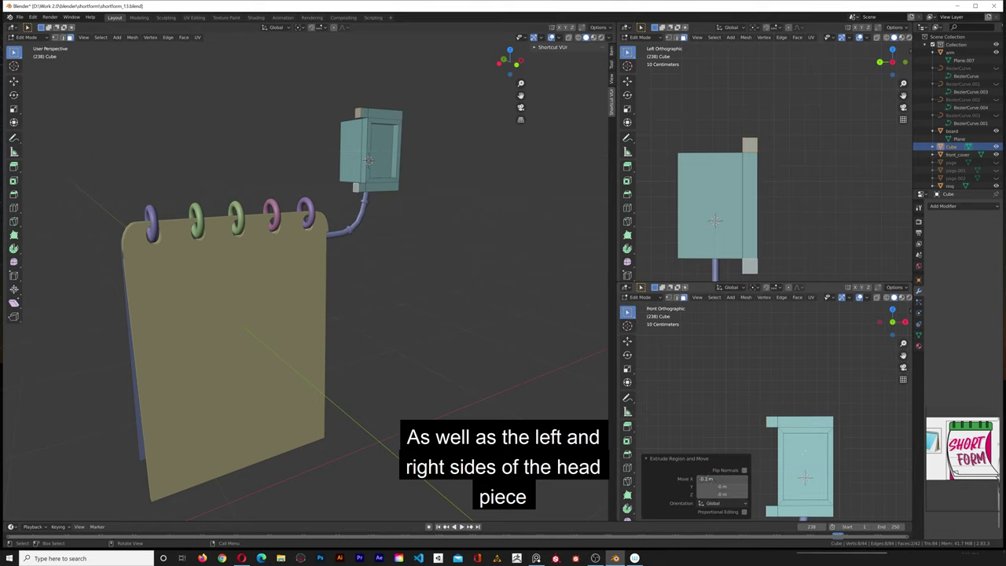
Extrude the opposite end faces of the frame's top and bottom bars outward along X to match.
middle_click_drag(488, 177, 358, 157)
left_click(462, 90)
left_click(452, 198, "shift")
key("e")
key("x")
left_click(842, 408)
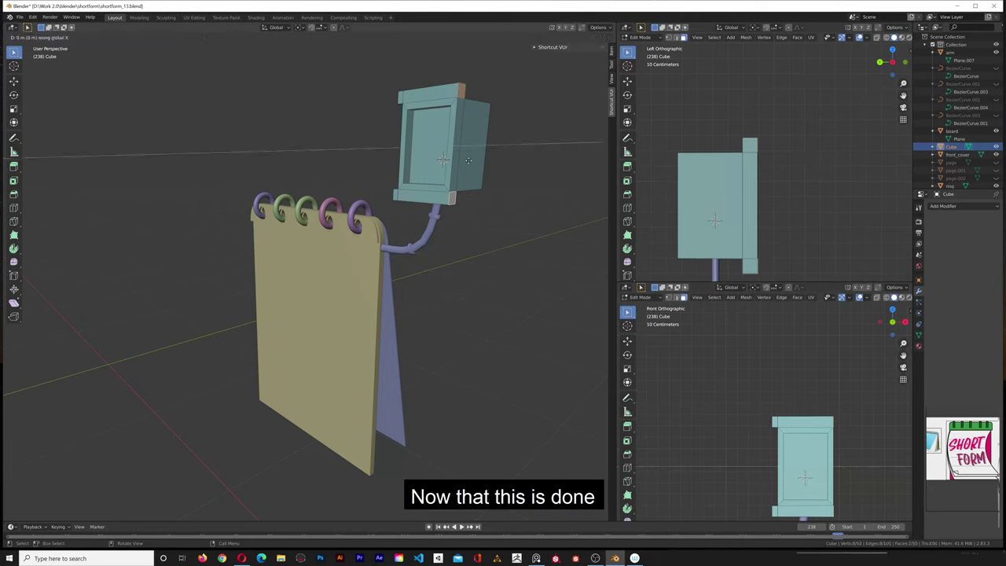
left_click(94, 479)
Move the head's back face along Y toward the front frame to shorten the body.
middle_click_drag(287, 435, 356, 128)
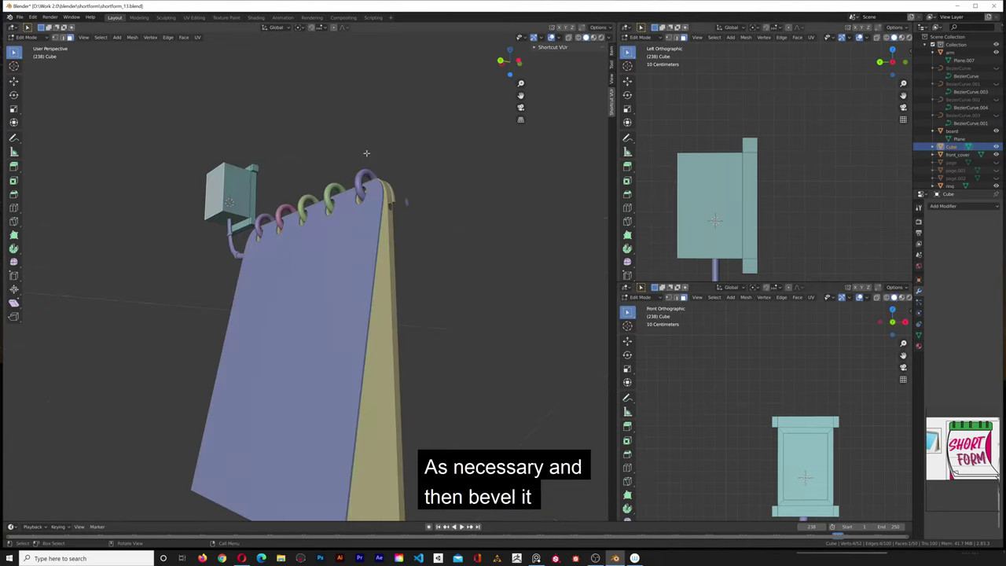
key("g")
key("y")
left_click(711, 198)
left_click(798, 187)
Extrude the head's back face backward and scale it down to 0.7 in X and Y to taper the rear.
left_click(221, 192)
key("e")
left_click(685, 211)
middle_click_drag(330, 235, 409, 275)
key("s")
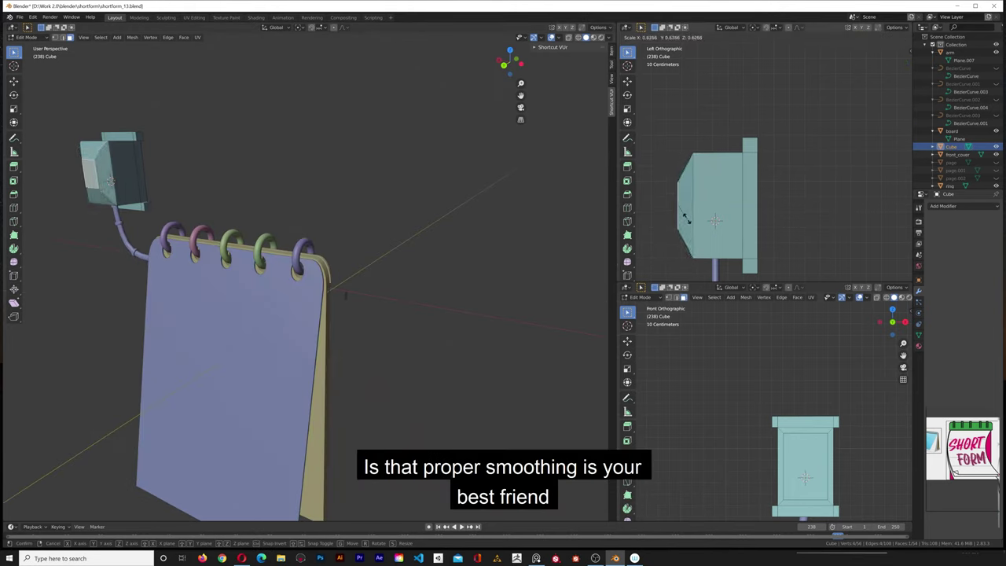
left_click(684, 218)
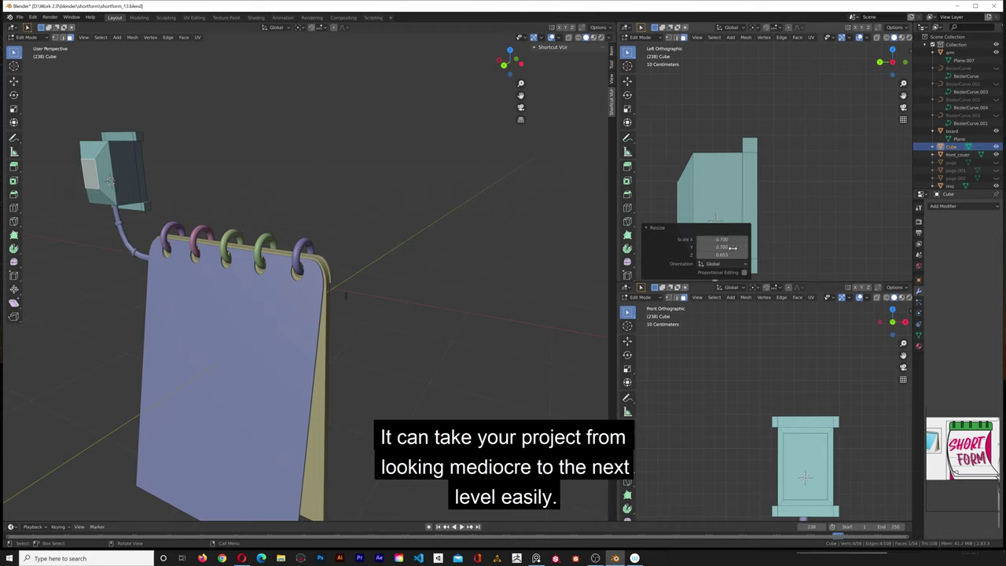
Select the head's whole mesh and scale it uniformly to 0.7.
middle_click_drag(204, 252, 401, 239)
scroll(401, 239, "down", 4)
left_click(413, 236)
key("a")
key("s")
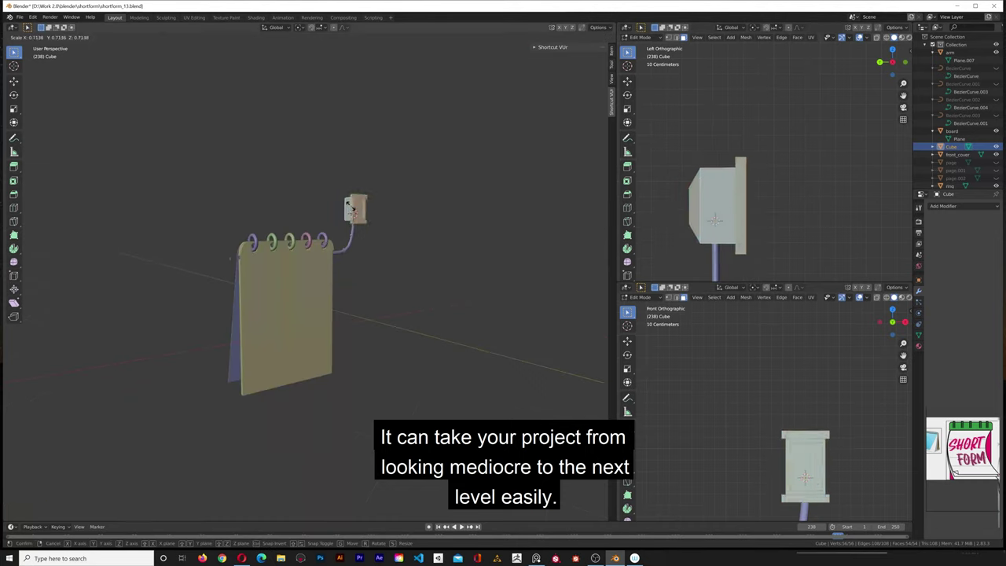
left_click(395, 233)
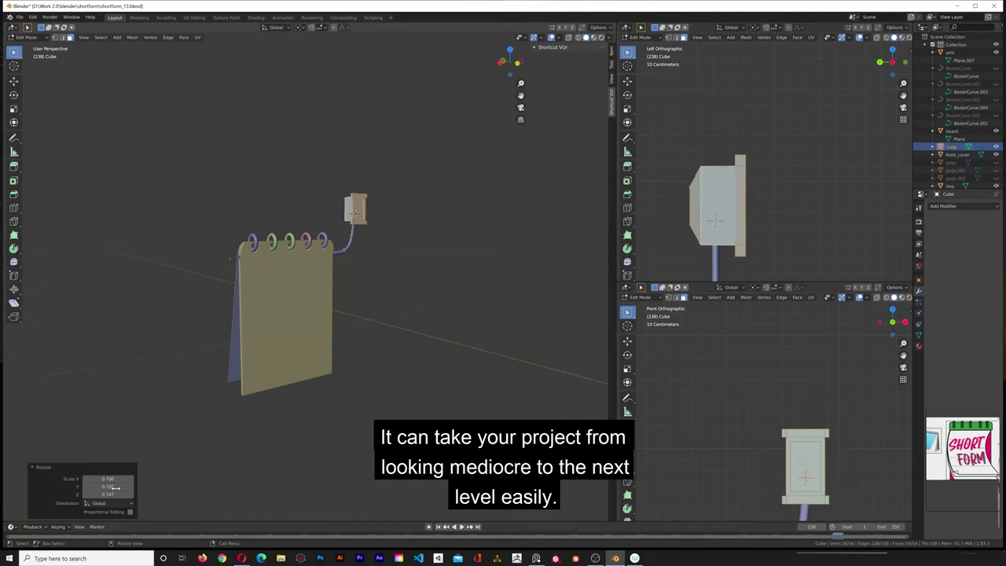
key("BackSpace")
key("Return")
middle_click_drag(377, 225, 287, 224)
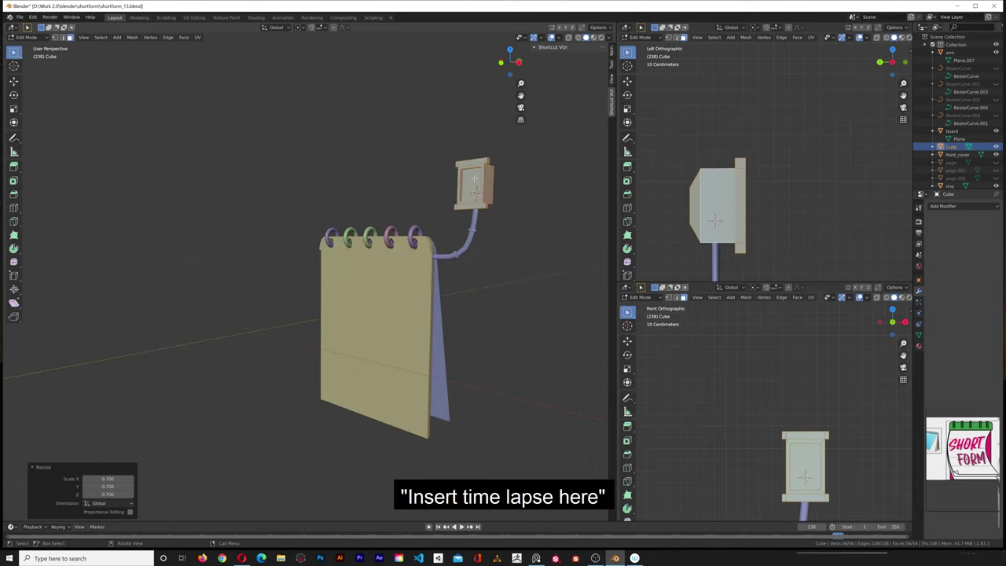
Bevel the corner edges at the ends of the head frame's top and bottom bars with 3 segments.
left_click(241, 558)
left_click(63, 38)
middle_click_drag(408, 172, 393, 174)
left_click(541, 128)
middle_click_drag(542, 129, 503, 145)
left_click(531, 175)
middle_click_drag(537, 249, 414, 224)
scroll(414, 224, "up", 2)
middle_click_drag(393, 314, 489, 333)
key("ctrl+b")
left_click(460, 258)
scroll(440, 267, "up", 3)
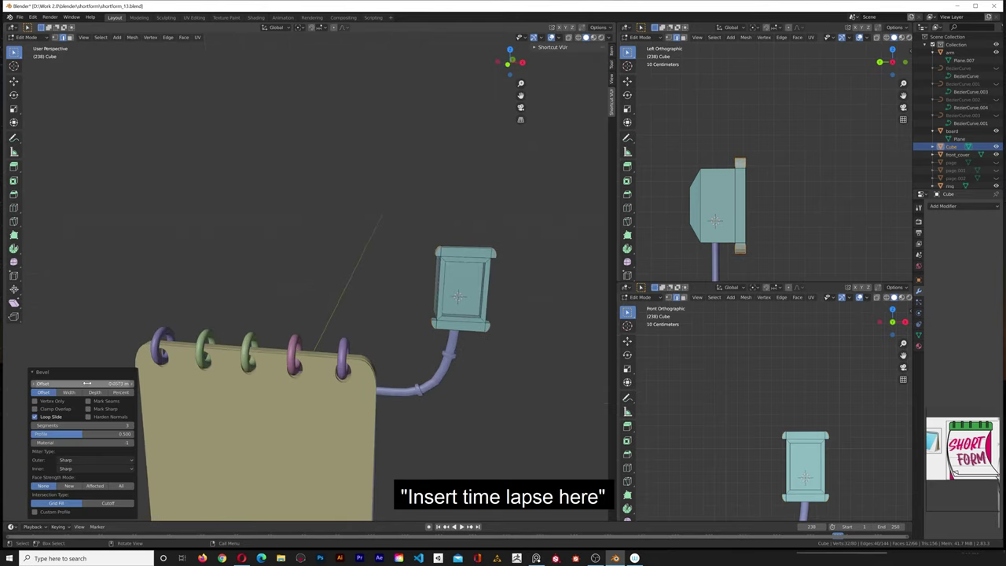
Reposition the selected edges of the head's front frame along Z and Y.
left_click(496, 332)
scroll(495, 332, "down", 2)
middle_click_drag(496, 332, 322, 294)
key("g")
left_click(783, 218)
key("g")
key("z")
left_click(783, 218)
scroll(784, 217, "down", 5)
middle_click_drag(314, 239, 233, 259)
key("g")
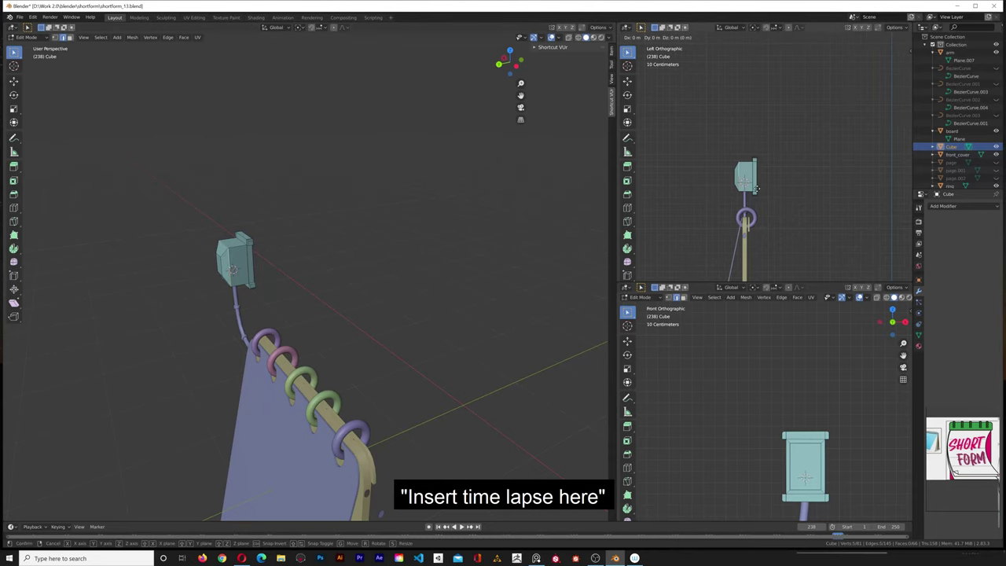
key("y")
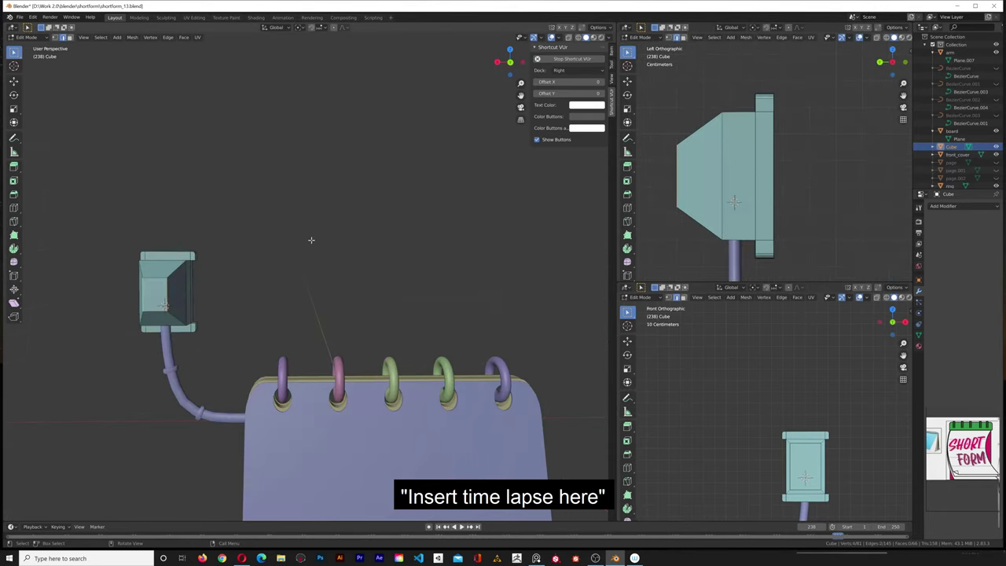
Try to bevel the selected edge at the tapered back of the head.
left_click(150, 294)
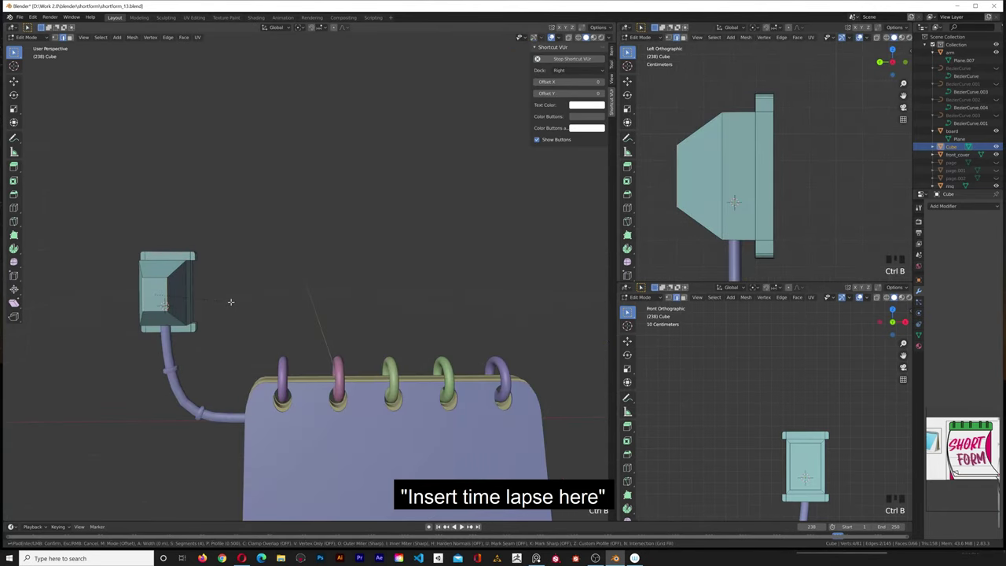
key("Tab")
middle_click_drag(286, 299, 229, 293)
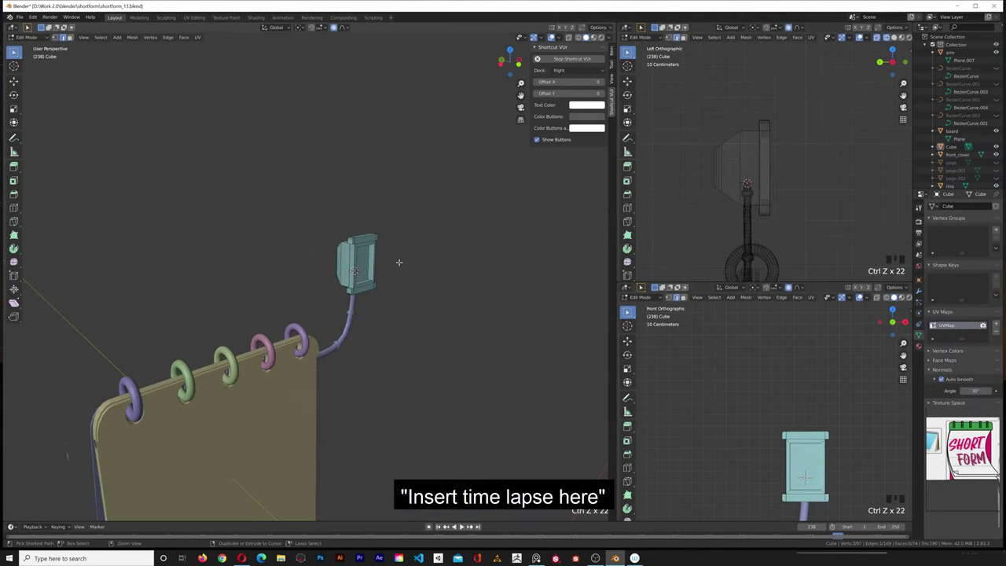
Add a loop cut around the head's body behind the frame and remove the selected stray geometry on its side.
key("ctrl+r")
left_click(384, 259)
left_click(384, 259)
middle_click_drag(384, 259, 266, 270)
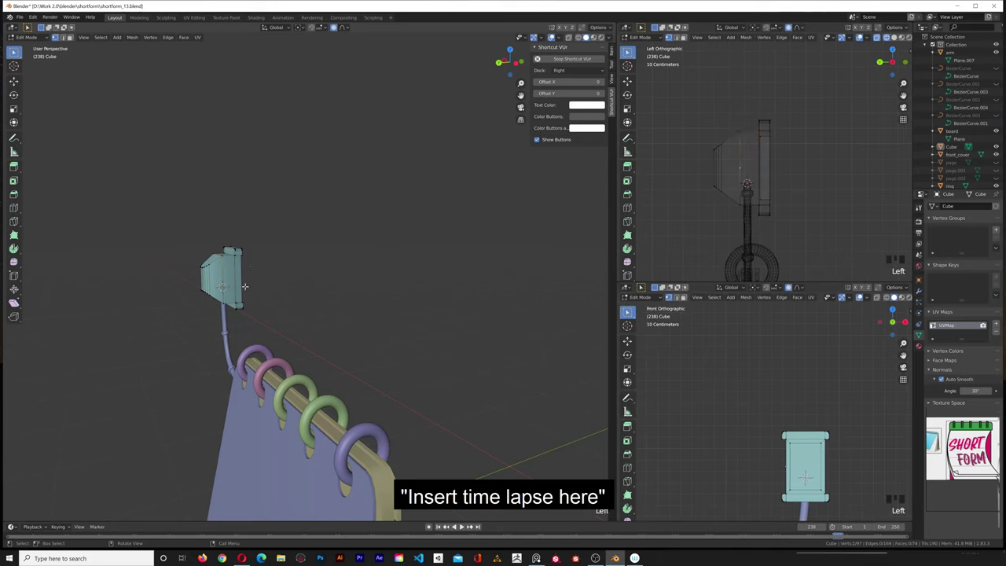
middle_click_drag(246, 282, 275, 278)
key("x")
left_click(212, 282)
key("2")
left_click(223, 276)
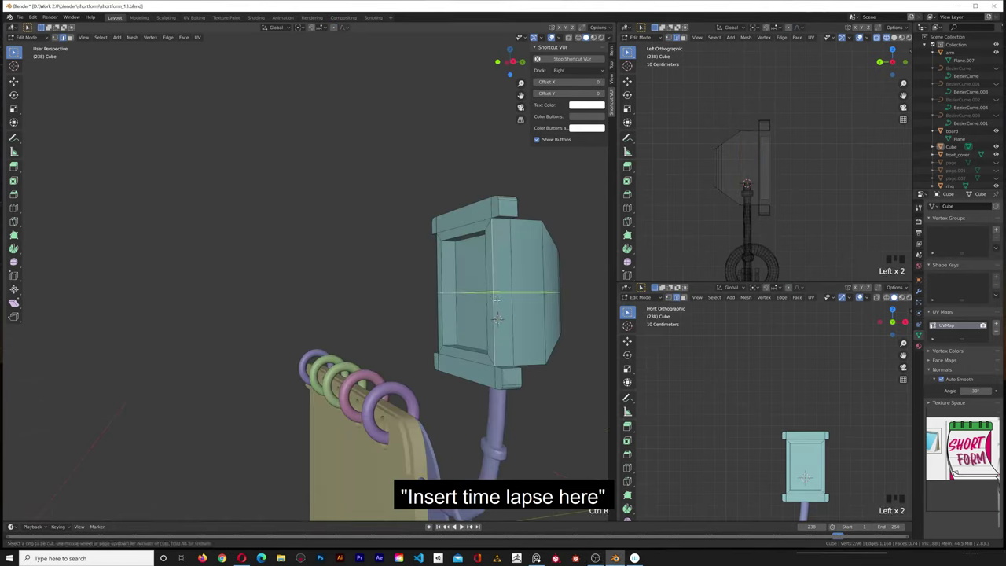
Add a centred horizontal loop cut through the head and move the screen's middle edge along Y.
left_click(496, 300)
right_click(496, 299)
mouse_move(384, 423)
middle_mouse_down()
mouse_move(420, 424)
mouse_move(369, 418)
middle_mouse_up()
left_click(428, 289)
key("g")
key("y")
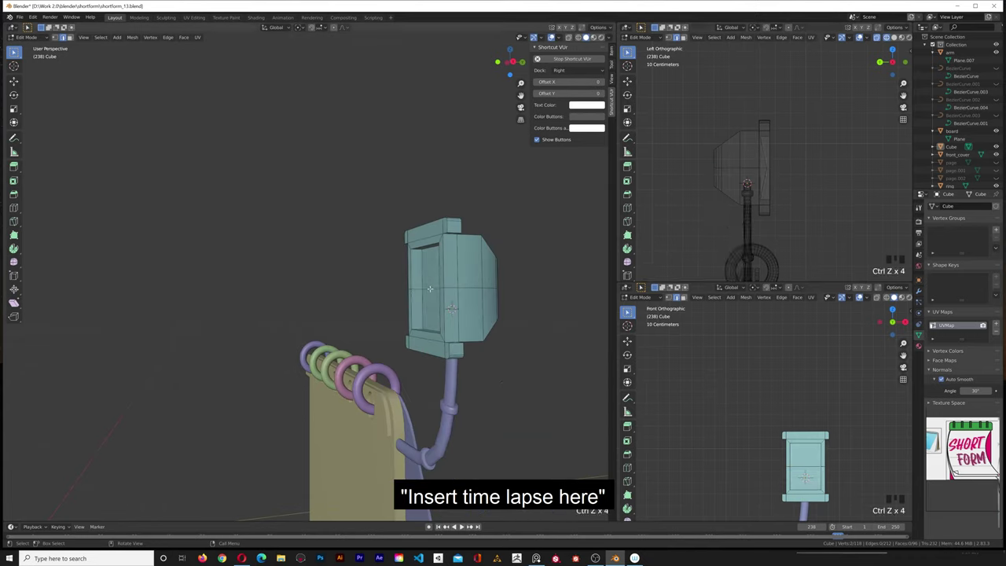
left_click(780, 233)
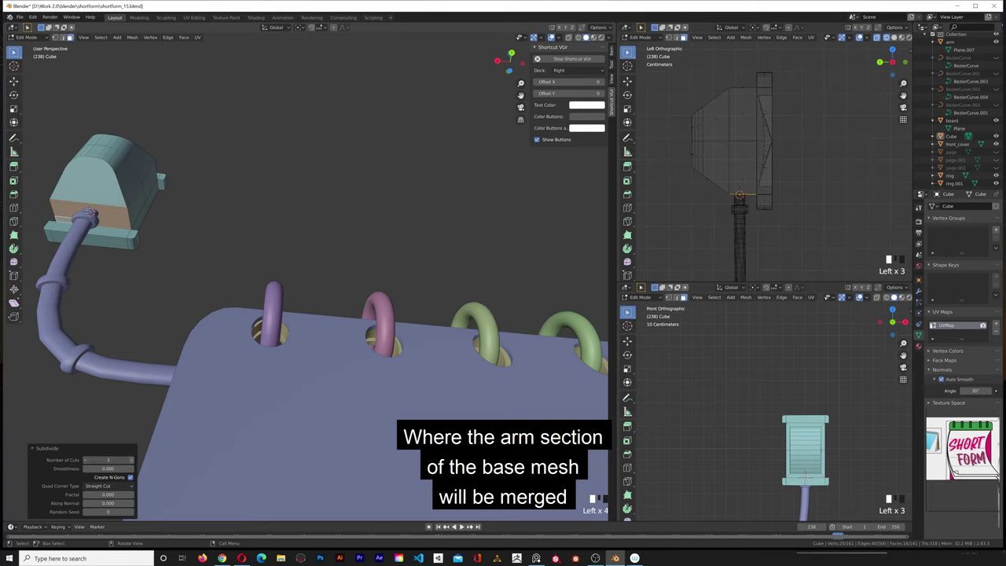
Shape the subdivided faces on the head's underside into a circle with To Sphere and remove the geometry inside it.
left_click(181, 236)
left_click(63, 38)
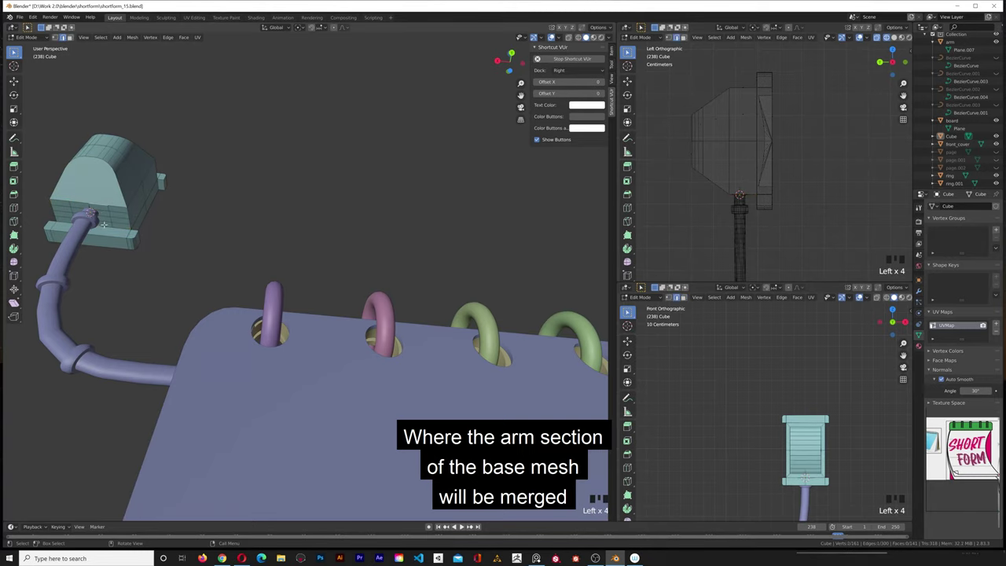
key("shift+alt+s")
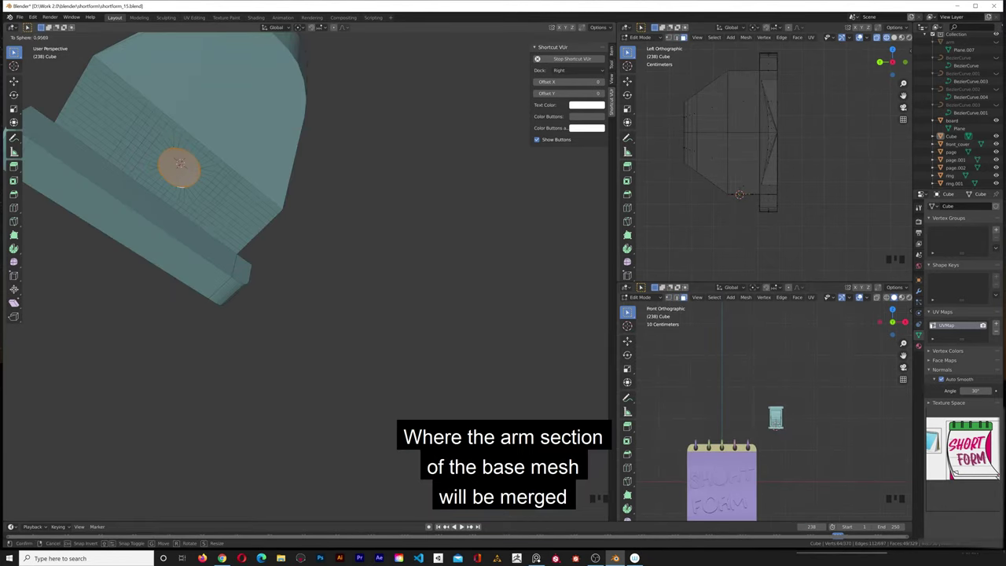
left_click(136, 225)
key("x")
left_click(139, 228)
left_click(179, 188, "alt")
Move the selected edges of the arm segment about 0.0033 m along X.
left_click(212, 186)
key("g")
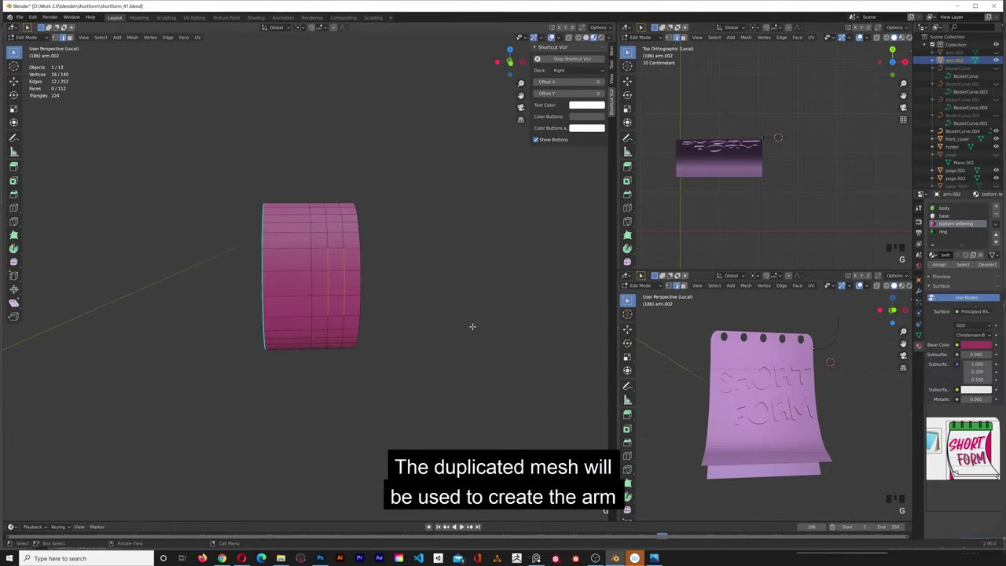
left_click(478, 326)
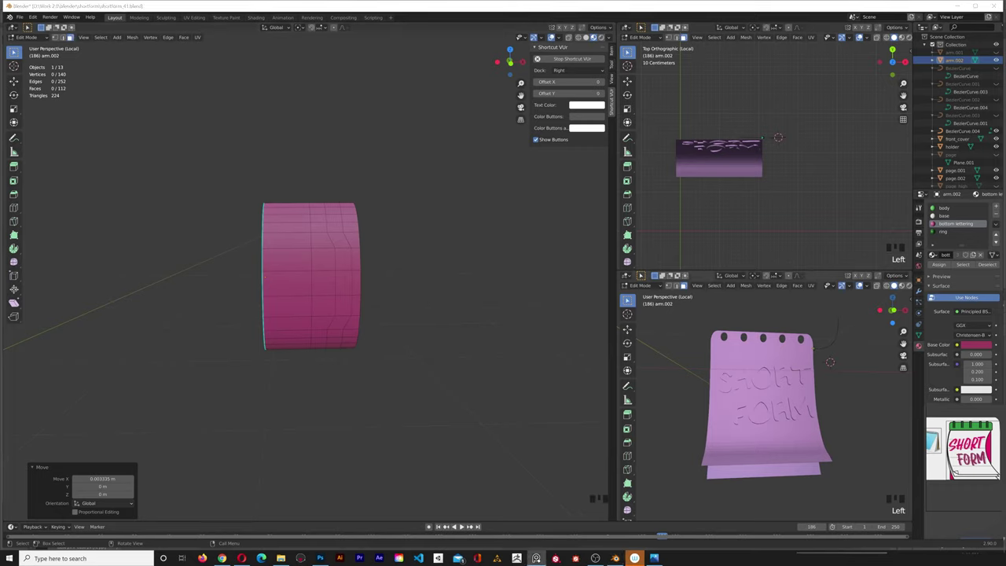
Try to extrude and scale the arm segment's face loops on one side of the narrow band.
left_click(299, 281)
left_click(291, 250, "alt+shift")
left_click(321, 265, "alt+shift")
left_click(338, 275, "alt+shift")
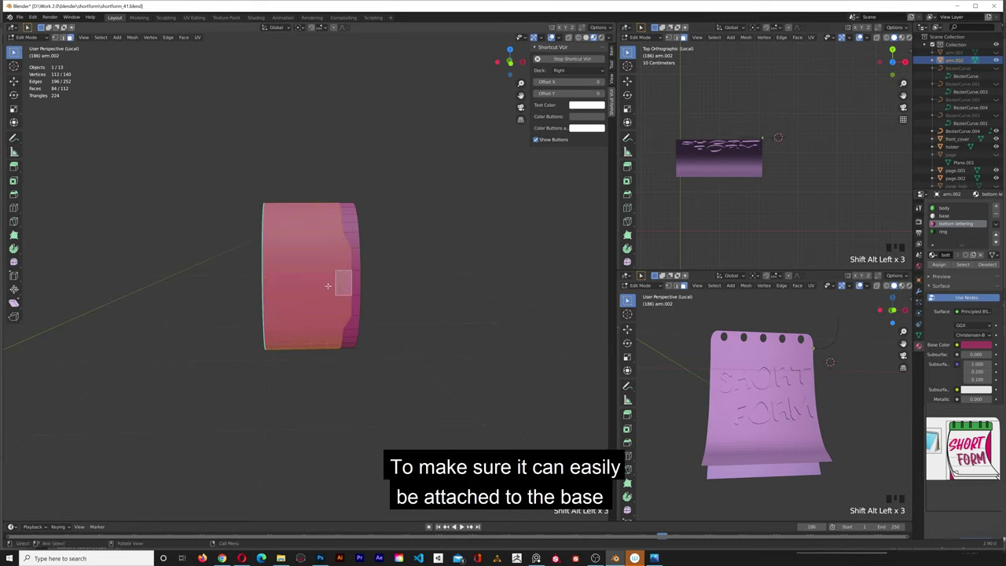
key("e")
key("s")
right_click(376, 315)
key("ctrl+z")
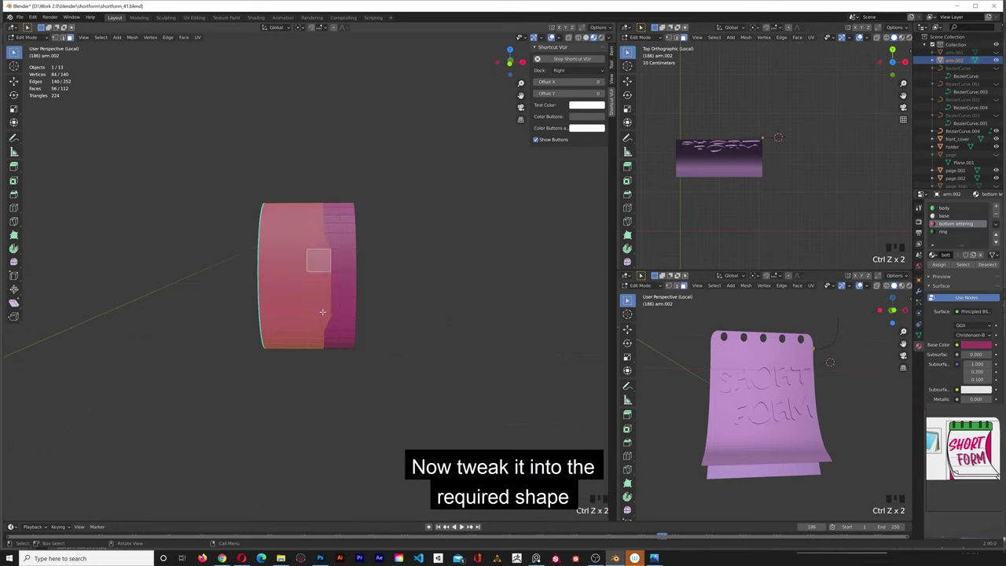
Extrude the arm segment's face loops on both sides of the narrow band and scale them outward, leaving the band as a groove.
left_click(296, 263, "alt+shift")
left_click(295, 263, "alt+shift")
left_click(346, 236)
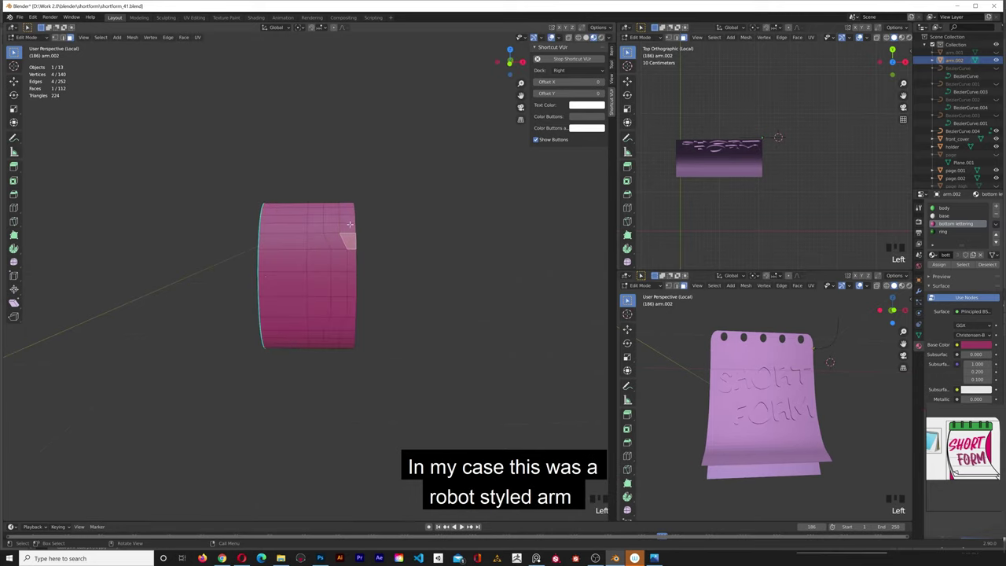
left_click(346, 238, "alt+shift")
left_click(316, 242, "alt+shift")
left_click(291, 242, "alt+shift")
key("s")
right_click(302, 258)
key("e")
right_click(302, 256)
key("e")
key("s")
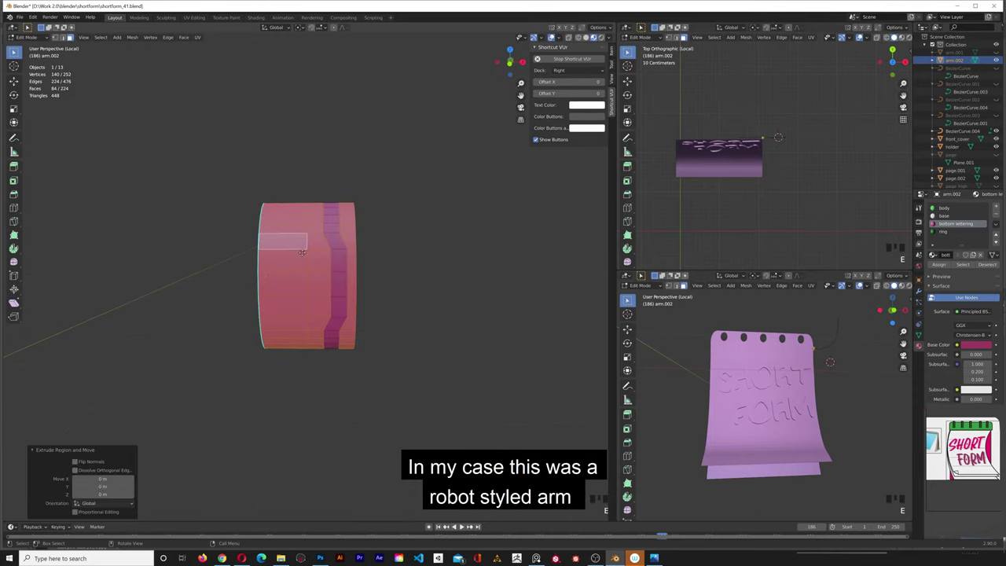
left_click(294, 250)
Delete only the faces of the rim loop at the arm segment's open end.
middle_click_drag(409, 300, 379, 323)
left_click(373, 436)
middle_click_drag(372, 435, 277, 259)
left_click(252, 421)
key("Tab")
key("Tab")
left_click(343, 217, "alt+shift")
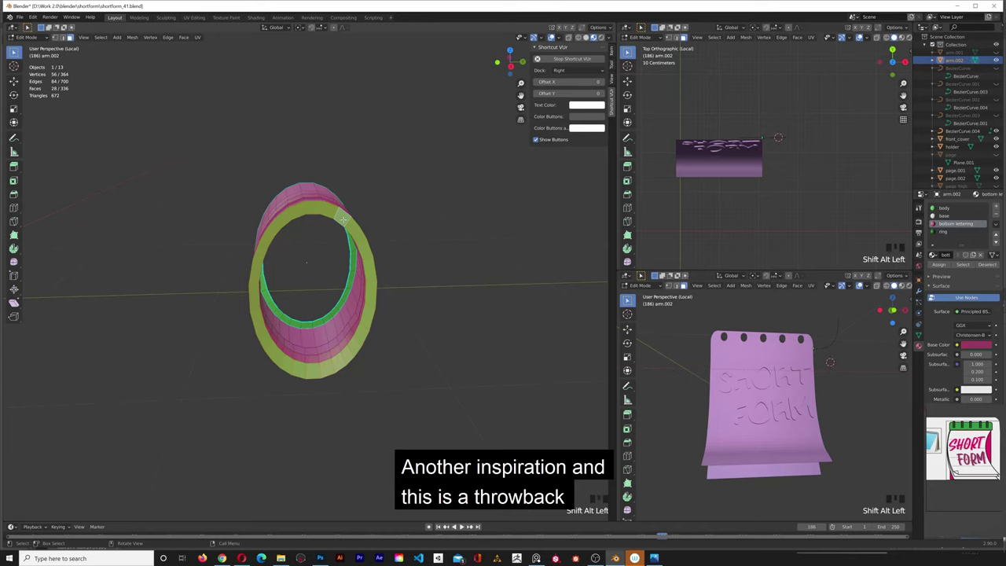
key("x")
left_click(348, 222)
middle_click_drag(352, 234, 432, 251)
key("ctrl+z")
key("x")
left_click(389, 275)
key("ctrl+z")
key("x")
left_click(388, 284)
middle_click_drag(388, 283, 397, 234)
Add two loop cuts around the arm segment's wide end, scale them to 1.146 and bevel them into a rounded ridge.
left_click(63, 38)
left_click(316, 293, "alt+shift")
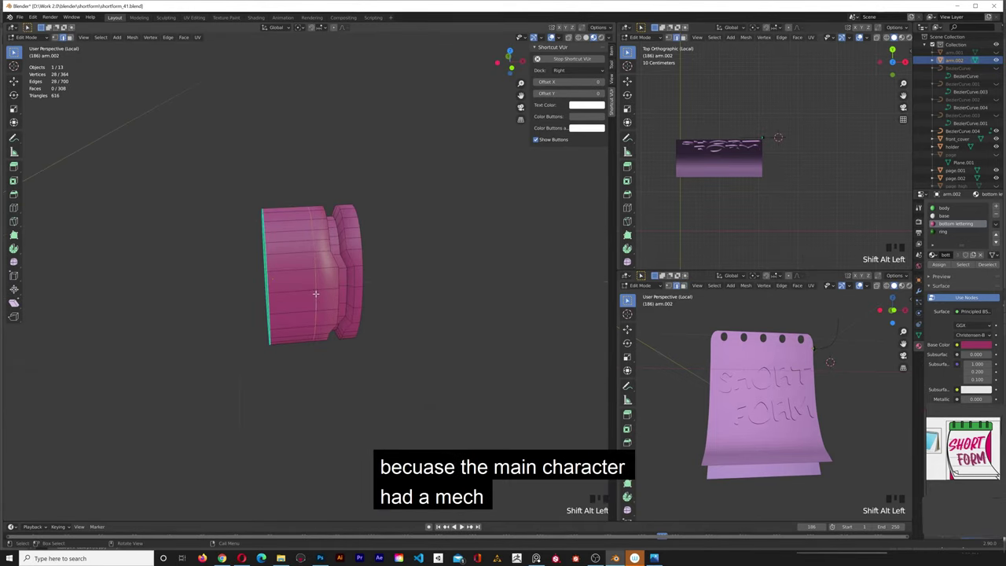
key("ctrl+r")
scroll(308, 309, "up", 1)
left_click(308, 309)
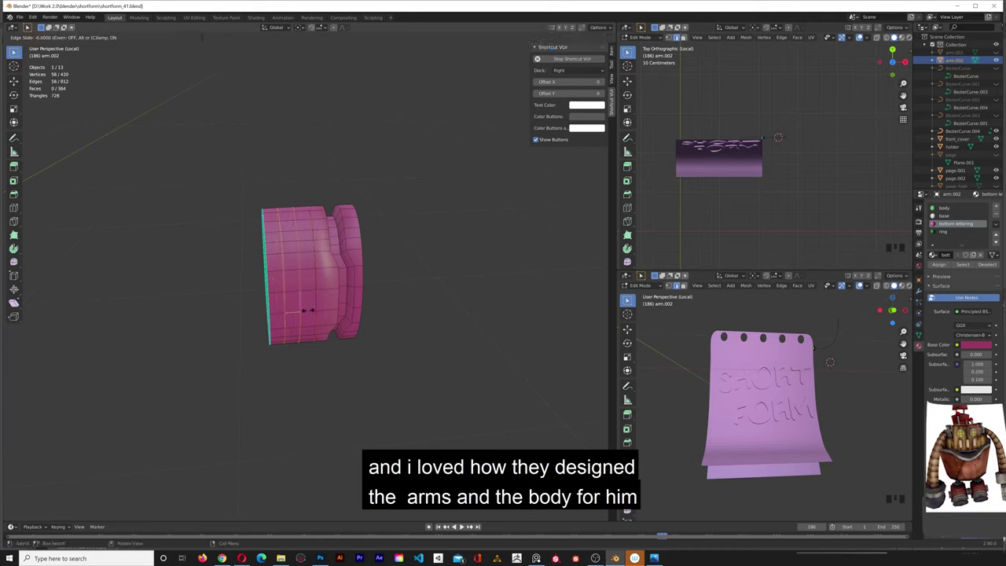
left_click(308, 311)
key("ctrl+b")
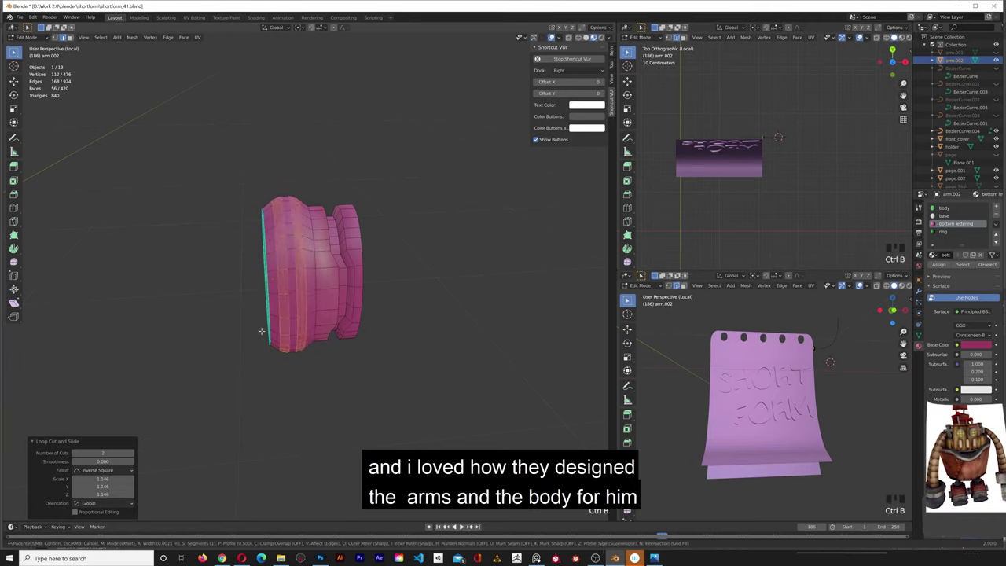
left_click(298, 316)
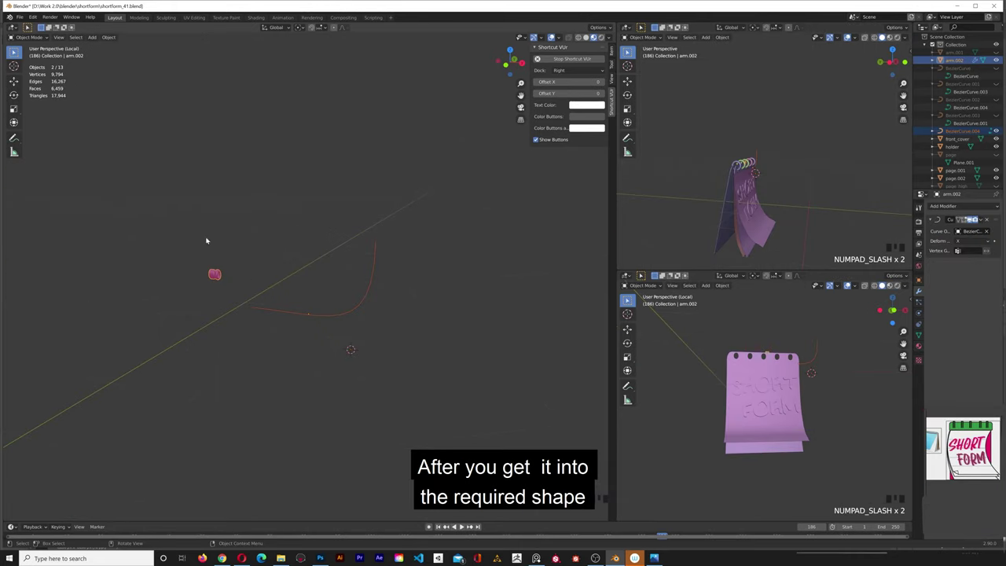
Add an Array modifier to the arm segment with relative offset factors of 0 and -1.
left_click(217, 275)
key("g")
right_click(234, 291)
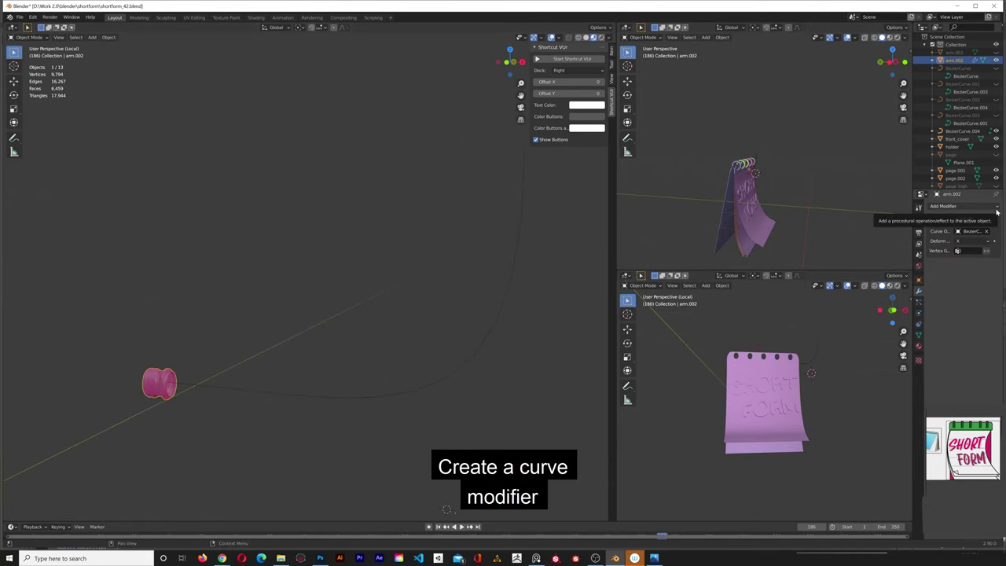
left_click(963, 206)
left_click(911, 269)
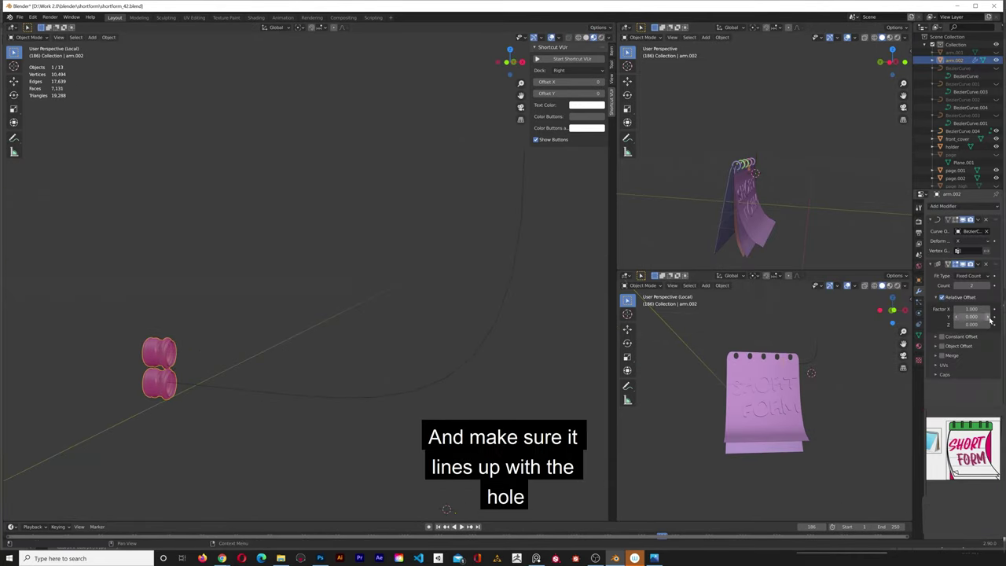
type("0")
key("Tab")
type("-1")
key("Return")
Place the arm's Array modifier above its Curve modifier and collapse both modifiers.
left_click_drag(971, 285, 995, 241)
left_click(930, 264)
left_click(931, 221)
scroll(416, 319, "down", 2)
scroll(415, 319, "up", 1)
left_click(955, 241)
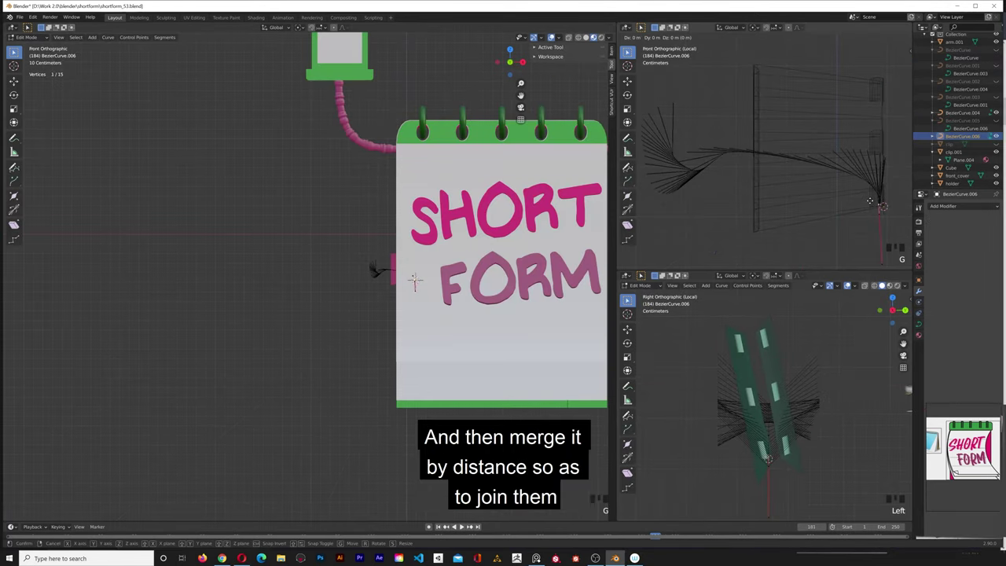
Move the control point at the lower end of the clip's curve along Z.
key("g")
key("z")
left_click(848, 170)
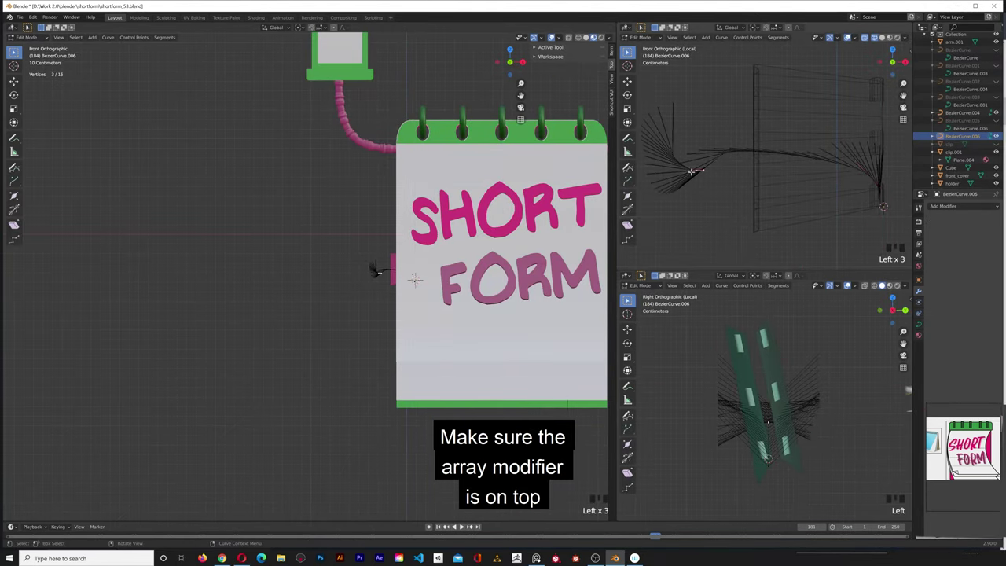
Reposition the control points at the curve's opposite end and duplicate the selected point.
key("g")
left_click(681, 174)
left_click(691, 170)
key("g")
left_click(681, 168)
left_click(683, 161)
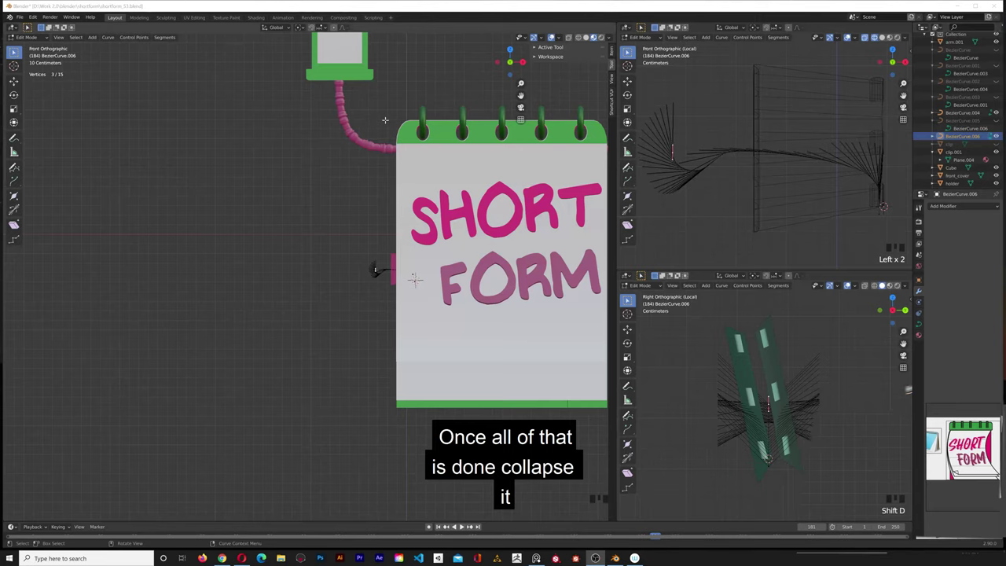
key("shift+d")
left_click(904, 62)
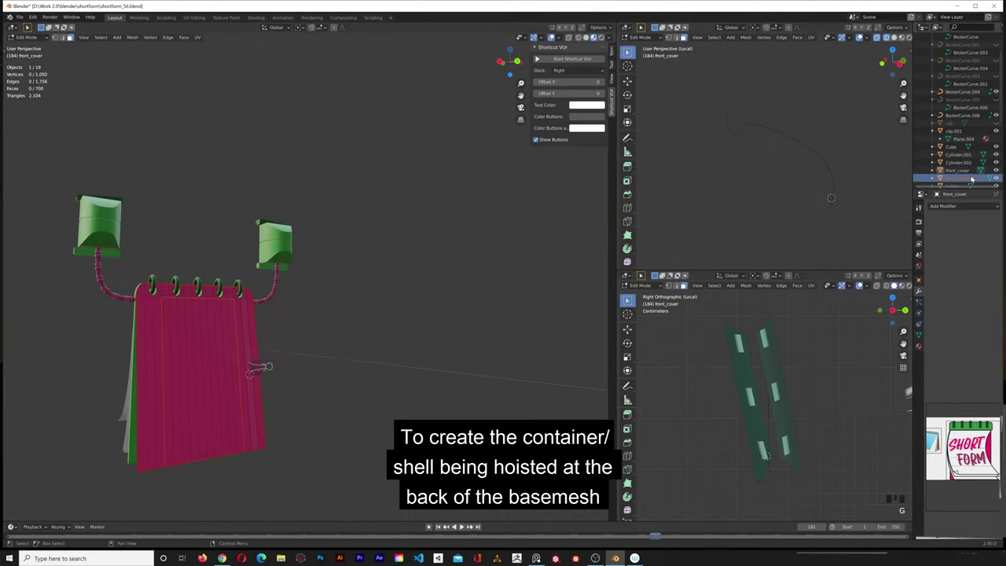
Duplicate the middle strip of the back cover as a separate mesh and add 15 horizontal loop cuts across it.
key("ctrl+r")
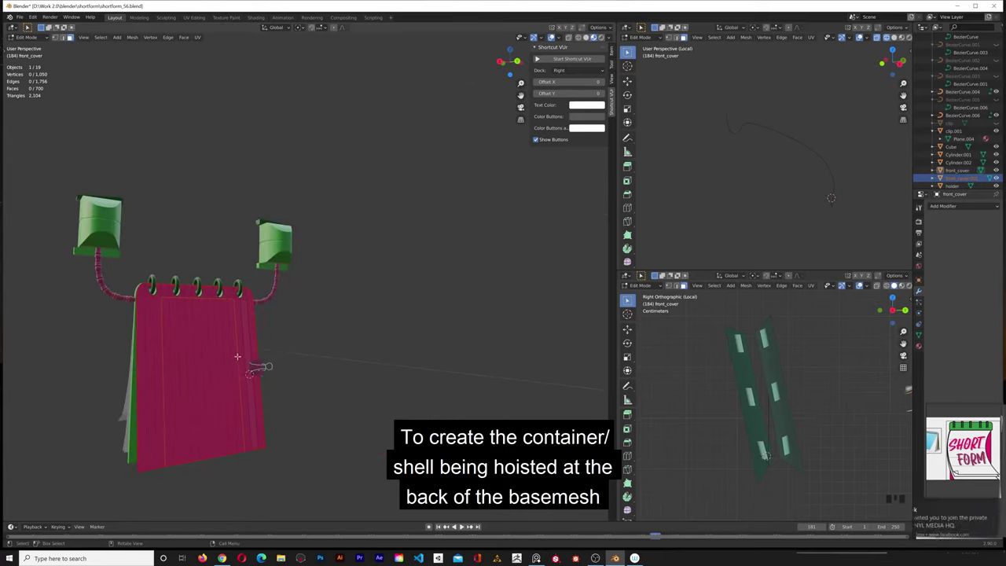
key("shift+d")
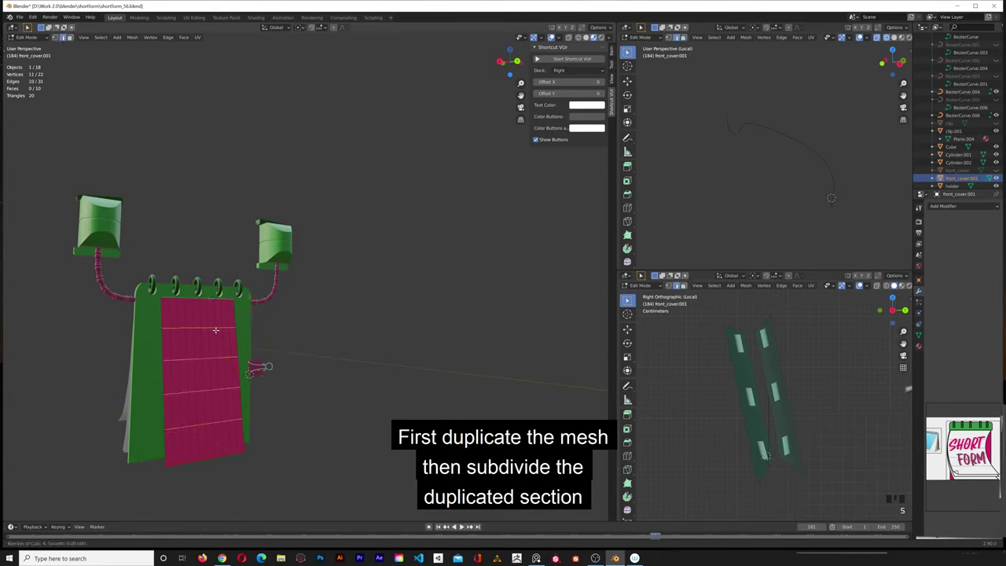
scroll(216, 330, "up", 14)
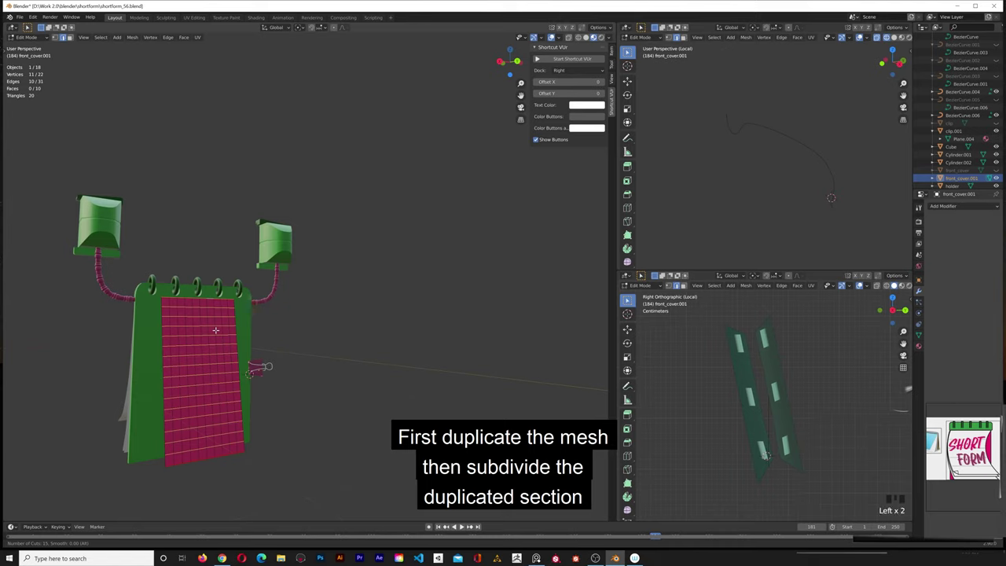
left_click(215, 330)
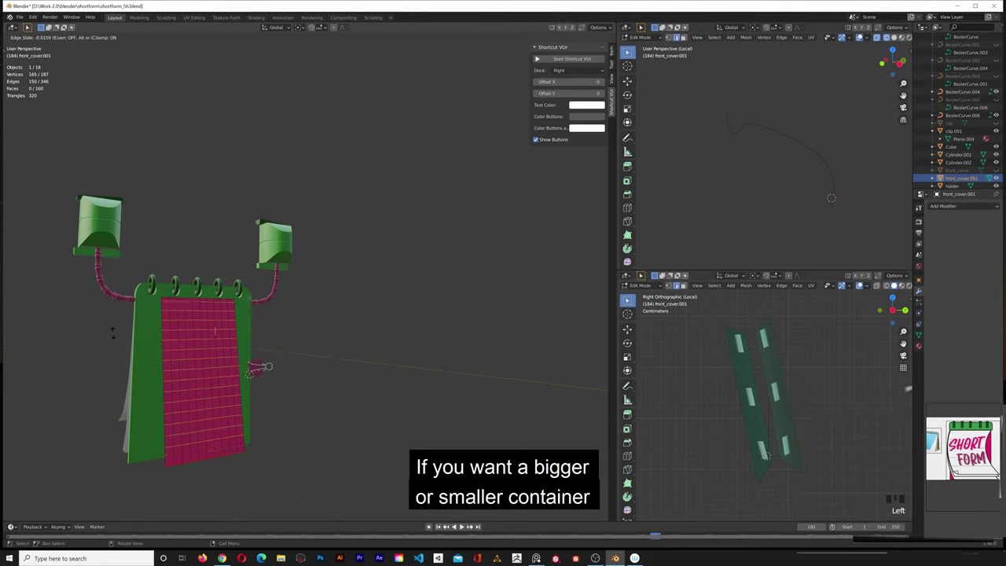
left_click(259, 382)
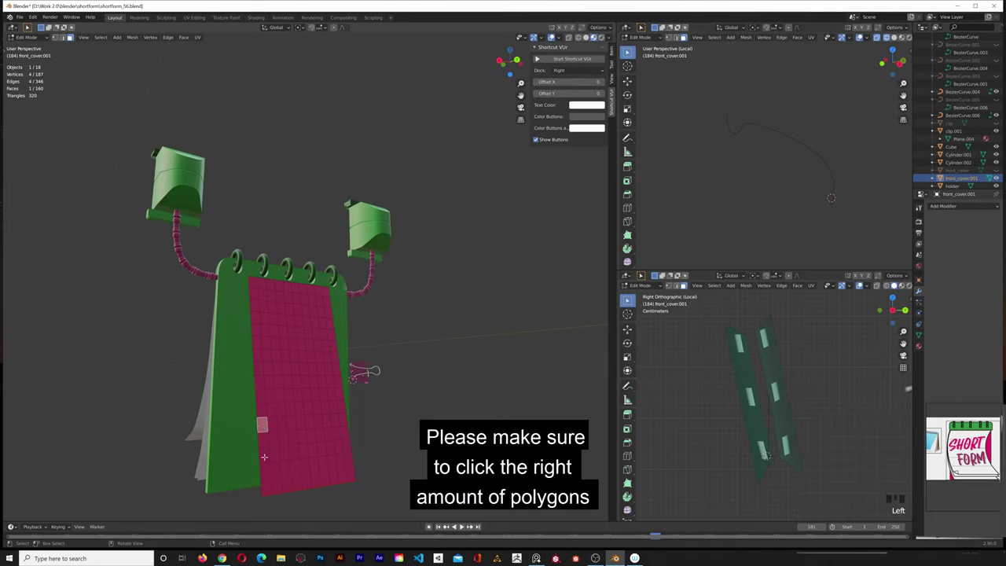
Delete the bottom row of faces from the cover grid and reshape a central block of 100 faces with To Sphere at factor 1.
key("x")
left_click(255, 464)
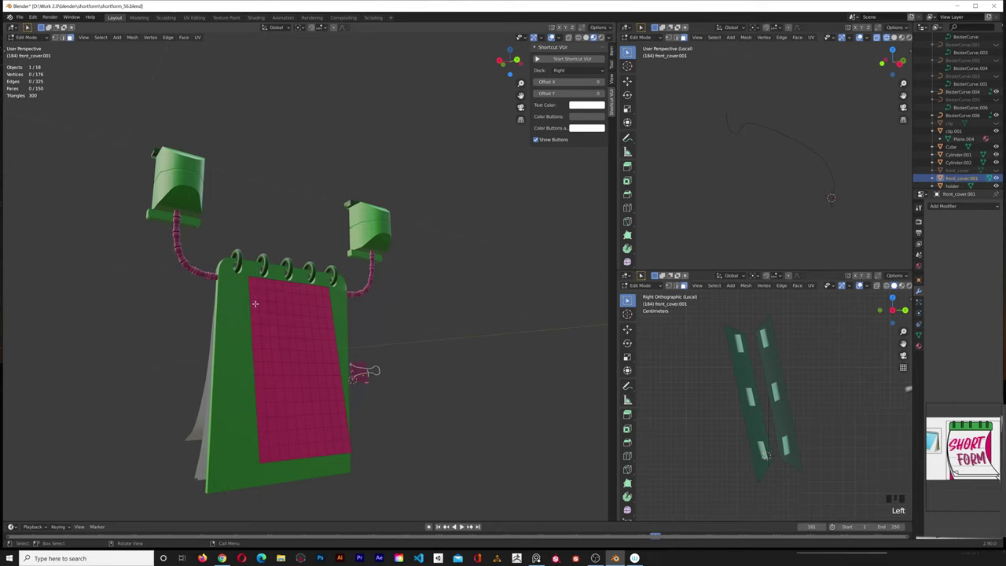
left_click_drag(255, 304, 342, 421)
left_click_drag(294, 294, 318, 301, "ctrl")
key("shift+alt+s")
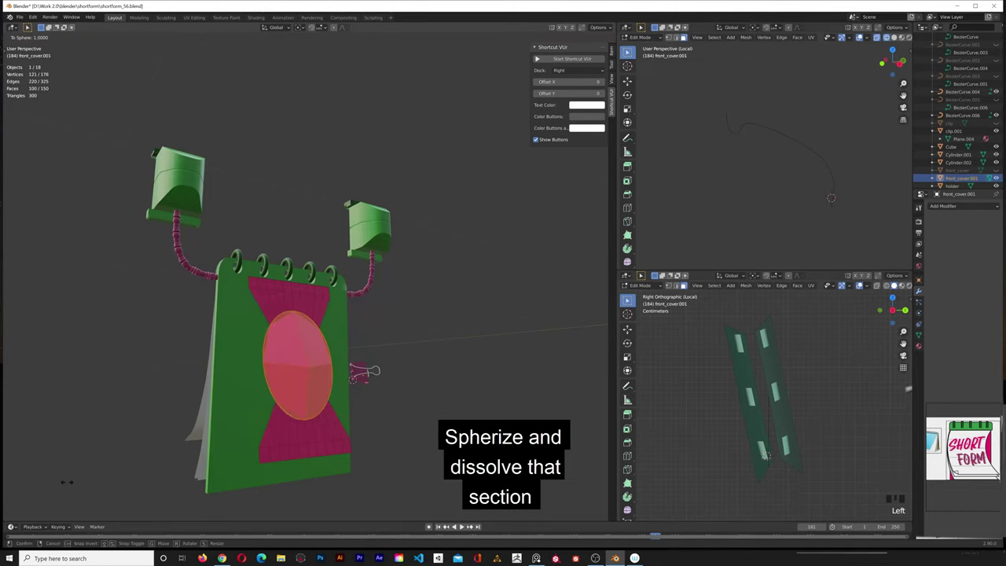
left_click(67, 481)
Dissolve the faces inside the spherized area into a single round face.
key("x")
left_click(66, 482)
key("ctrl+z")
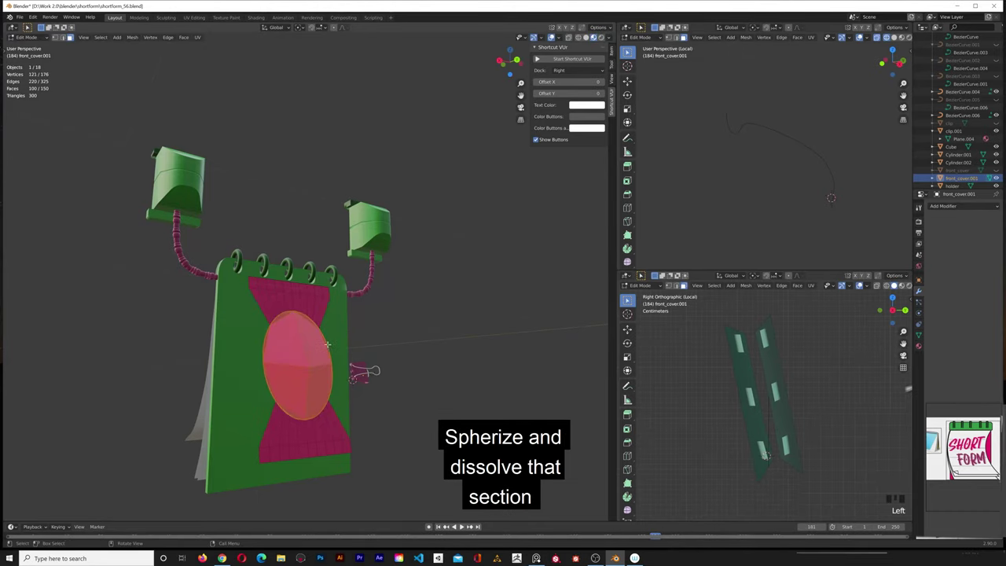
key("x")
left_click(314, 382)
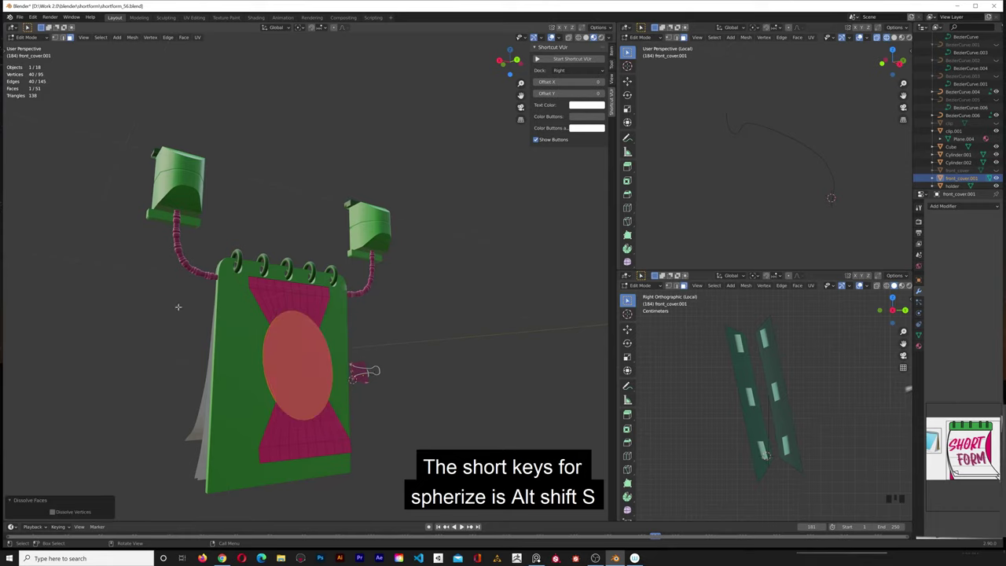
key("ctrl+z")
key("x")
left_click(365, 444)
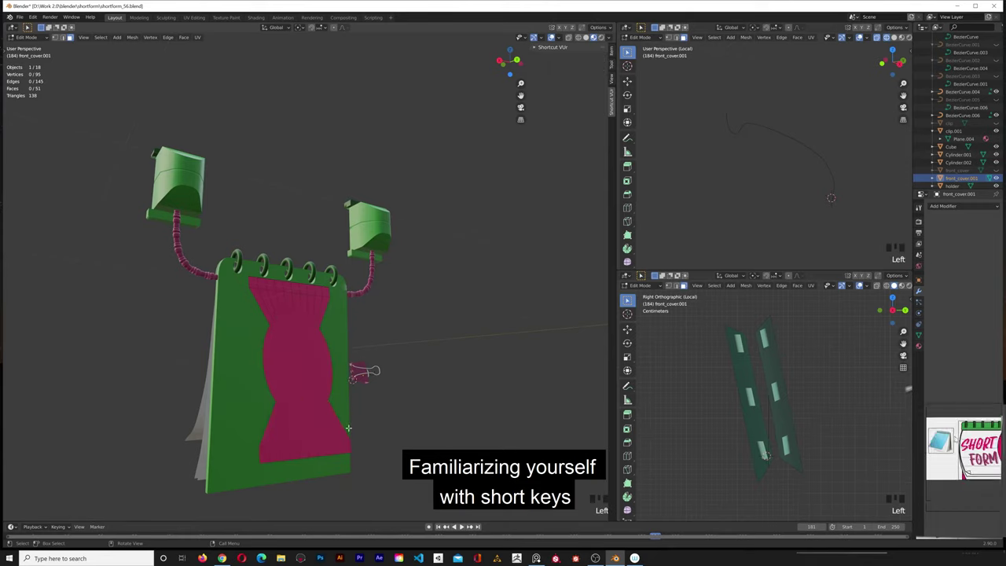
Delete the remaining grid faces below and above the round face.
left_click_drag(344, 426, 360, 473)
left_click(63, 38)
left_click(310, 441, "alt+shift")
key("x")
left_click(295, 413)
key("x")
left_click(328, 447)
left_click(296, 291, "alt+shift")
key("x")
left_click(296, 295)
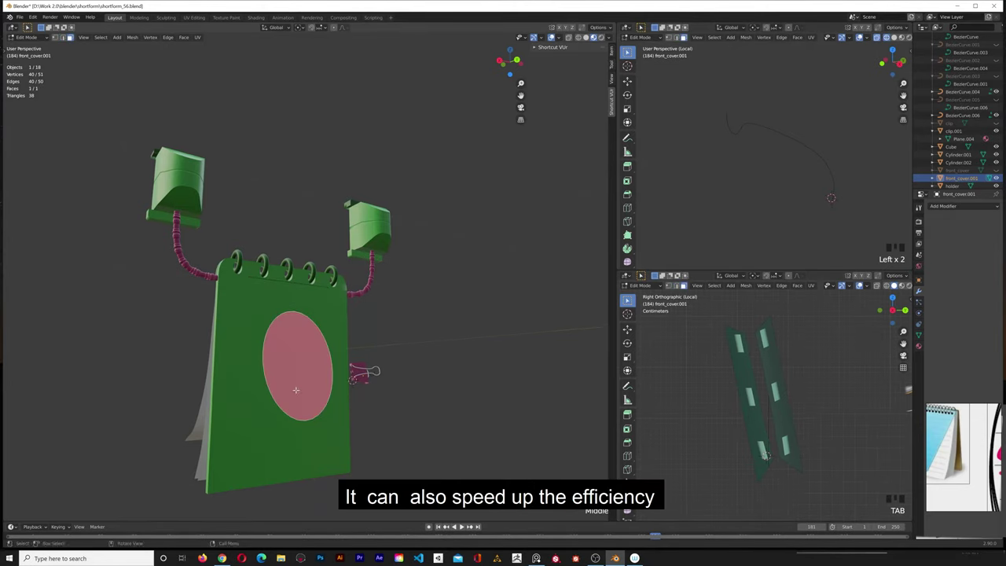
Scale the round face to 0.725 and extrude it into a thin disc on the cover.
middle_click_drag(305, 395, 370, 407)
key("ctrl+z")
key("ctrl+z")
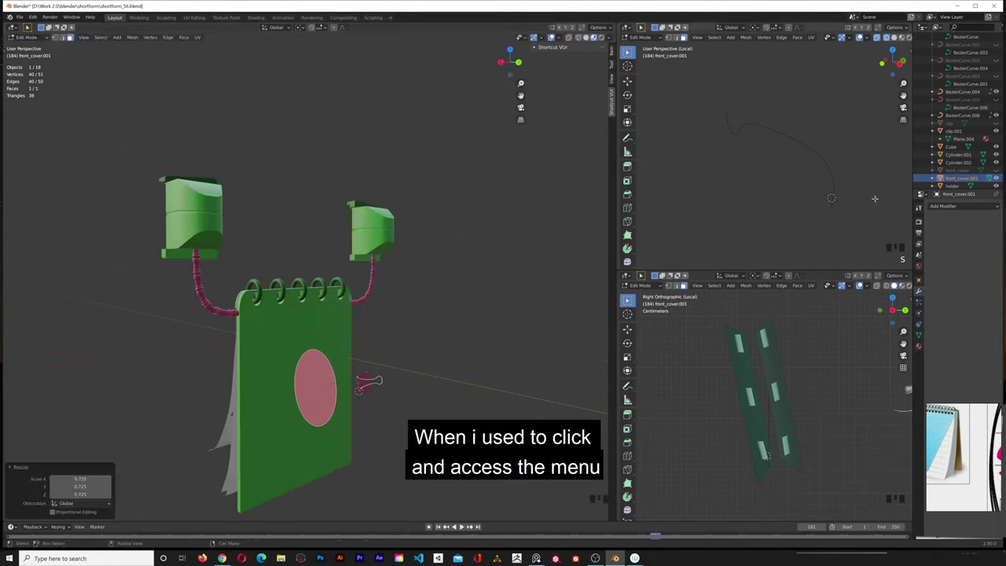
left_click(343, 377, "alt")
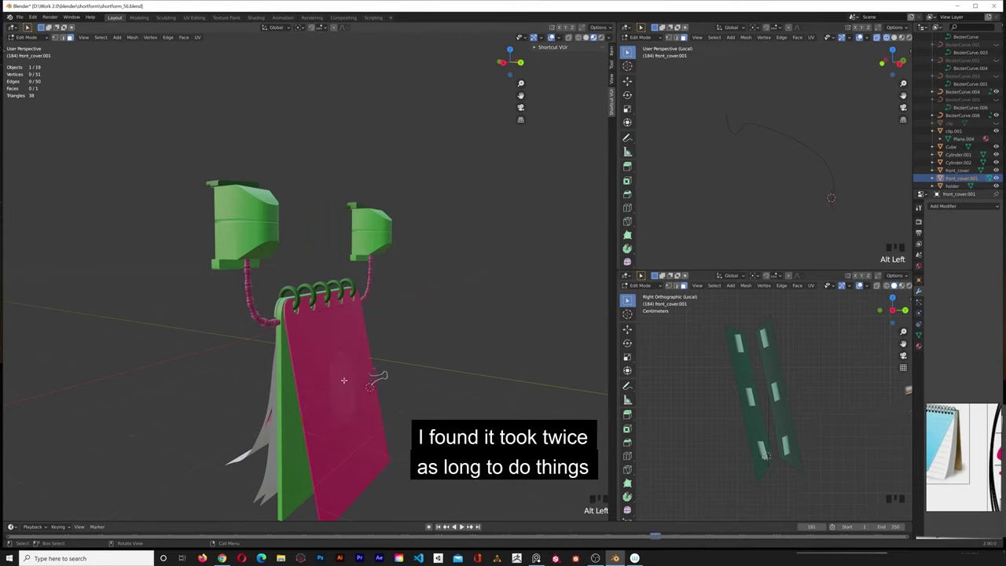
left_click(348, 371)
middle_click_drag(347, 370, 395, 378)
key("e")
left_click(395, 382)
left_click(427, 387)
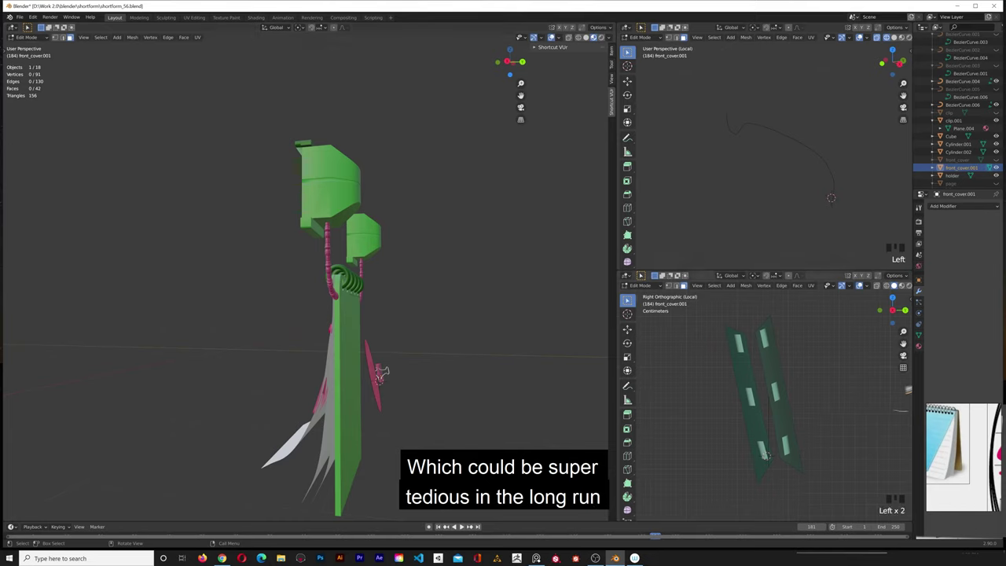
Extrude the disc's outer face away from the cover into a cylinder, moving it 0.70349 m along Y and adjusting its height along Z.
scroll(411, 411, "up", 4)
left_click(424, 429)
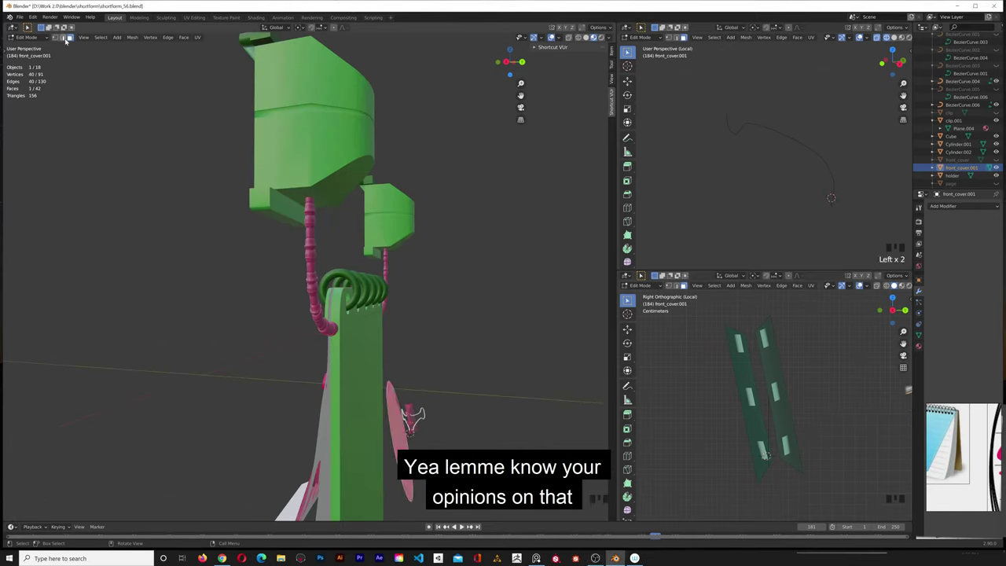
scroll(424, 424, "down", 3)
key("e")
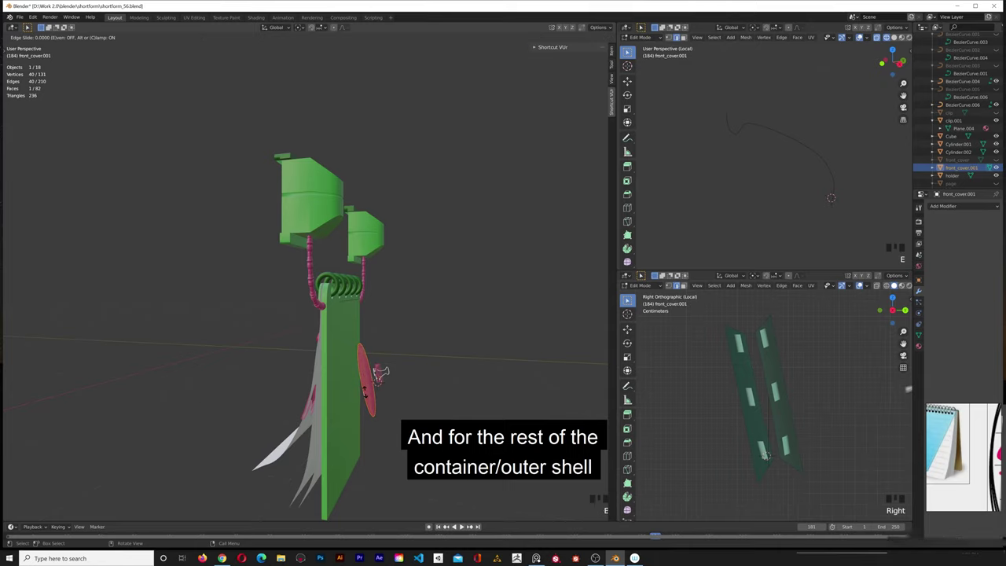
left_click(411, 404)
key("ctrl+z")
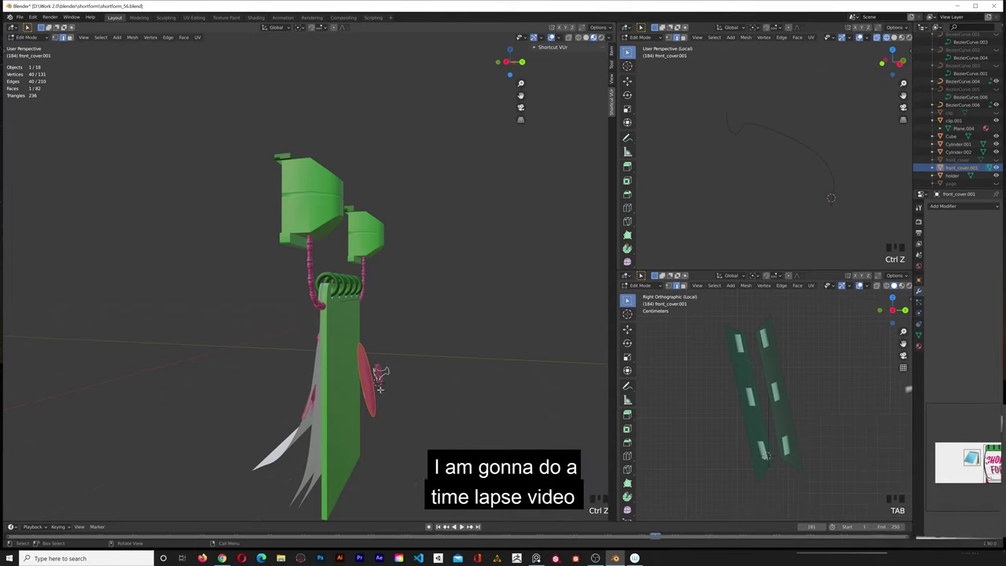
key("e")
left_click(478, 400)
key("g")
key("z")
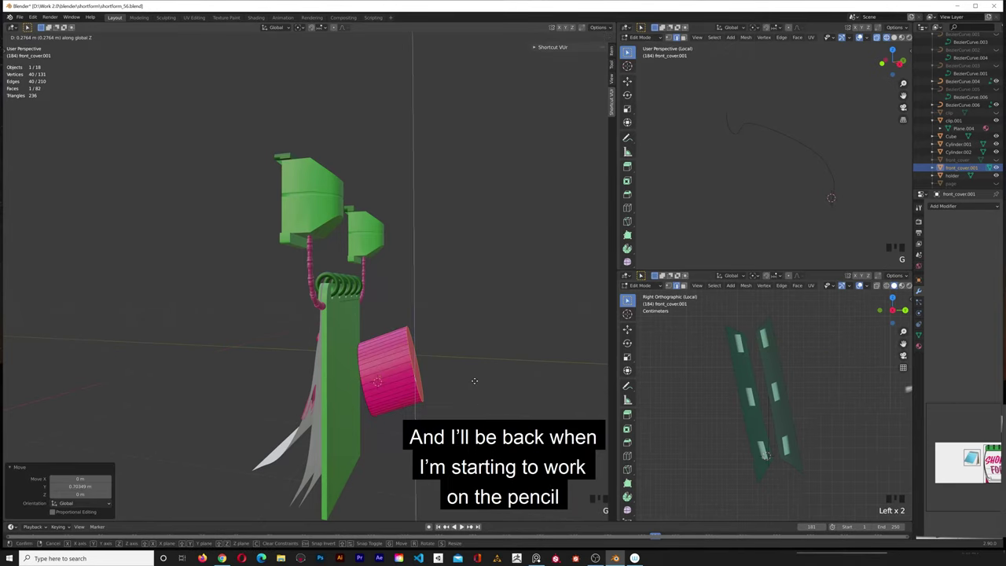
left_click(474, 380)
Add seven loop cuts around the cylinder along its length.
left_click(496, 406)
middle_click_drag(497, 405, 338, 407)
left_click(197, 358, "alt+shift")
left_click(35, 166)
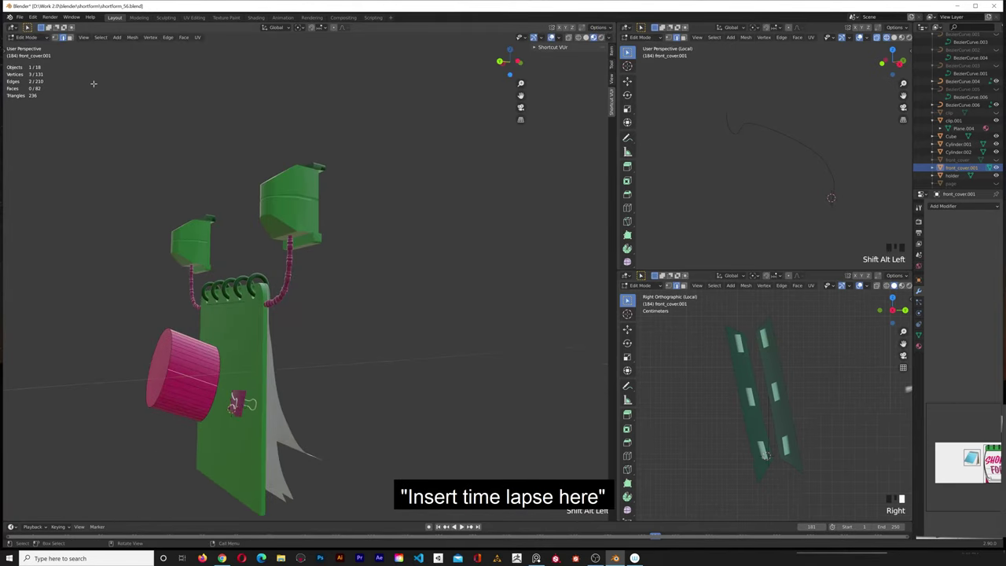
key("ctrl+r")
scroll(182, 372, "up", 4)
left_click(180, 373)
left_click(180, 372)
left_click(216, 375)
left_click(214, 374)
left_click(215, 375)
left_click(215, 376)
left_click(166, 362, "alt+shift")
key("ctrl+r")
left_click(177, 362)
left_click(177, 363)
Delete the cylinder's outer end face to leave it open.
middle_click_drag(178, 363, 256, 366)
left_click(71, 38)
left_click(226, 389)
key("x")
left_click(225, 404)
left_click(225, 405)
middle_click_drag(226, 404, 90, 359)
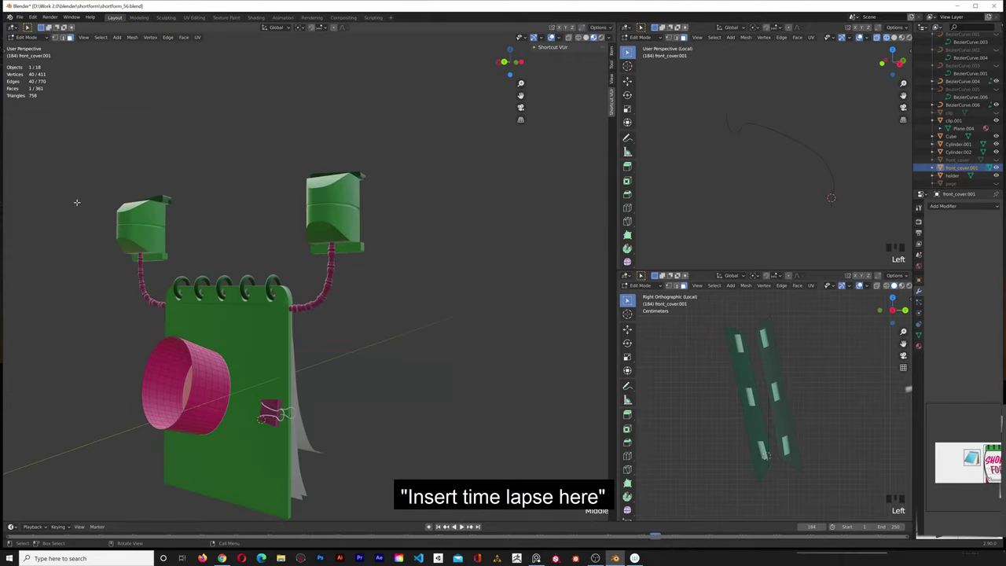
Isolate the open cylinder and scale up the edge loops at both ends to form flared rims.
left_click(192, 352, "alt+shift")
middle_click_drag(193, 352, 213, 319)
scroll(193, 352, "up", 4)
key("KP_Divide")
key("s")
left_click_drag(81, 479, 82, 494)
key("ctrl+z")
Rescale the rim edge loops and adjust their scale factor.
key("s")
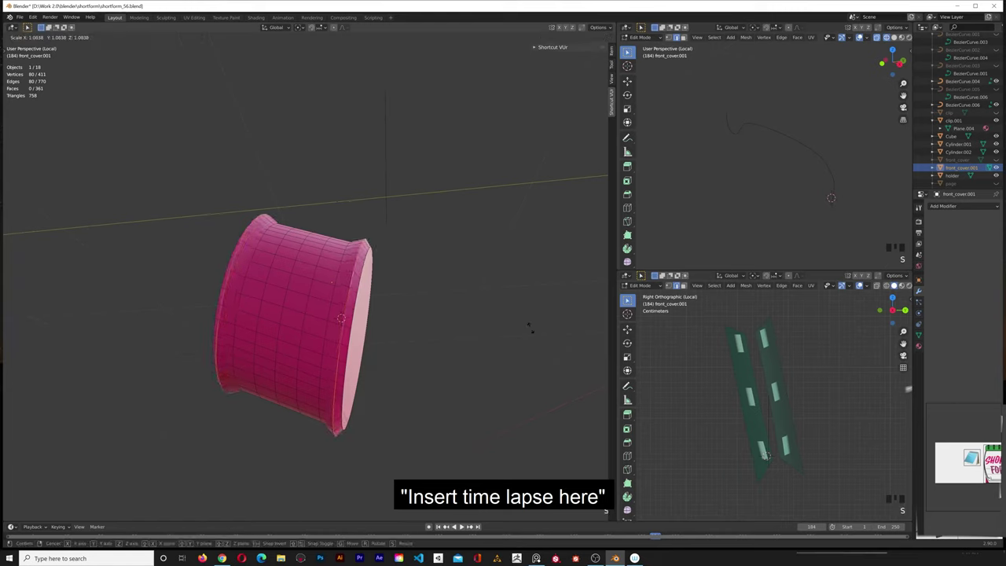
left_click(223, 436)
scroll(196, 451, "up", 2)
mouse_move(145, 446)
middle_mouse_down()
mouse_move(195, 451)
mouse_move(146, 447)
middle_mouse_up()
left_click_drag(81, 487, 73, 486)
key("BackSpace")
key("BackSpace")
key("BackSpace")
key("BackSpace")
key("Return")
middle_click_drag(125, 479, 196, 417)
middle_click_drag(427, 403, 291, 412)
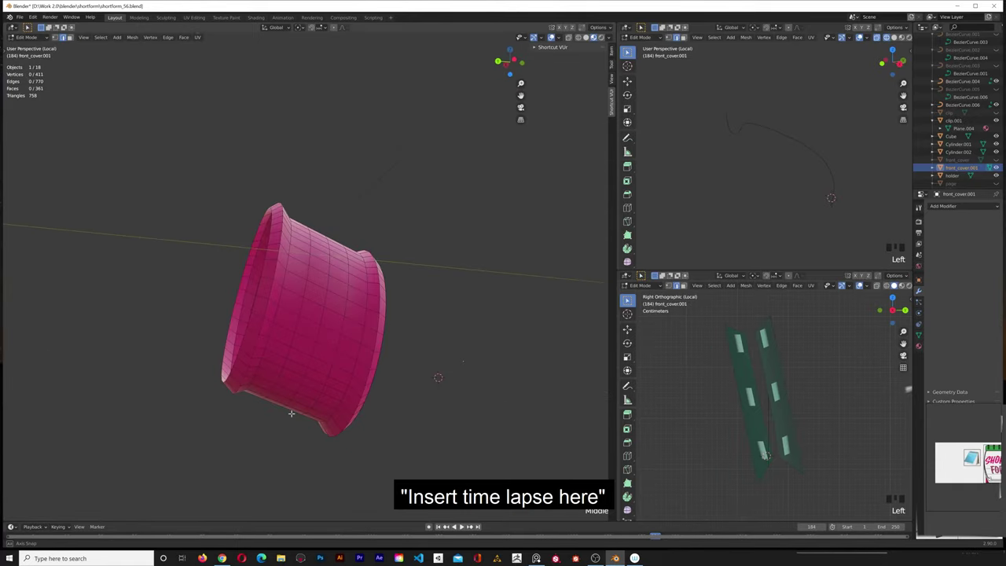
Bevel the edge loops of both rims with a width of 0.0401 m and 2 segments.
key("ctrl+b")
left_click(390, 350)
left_click(53, 393)
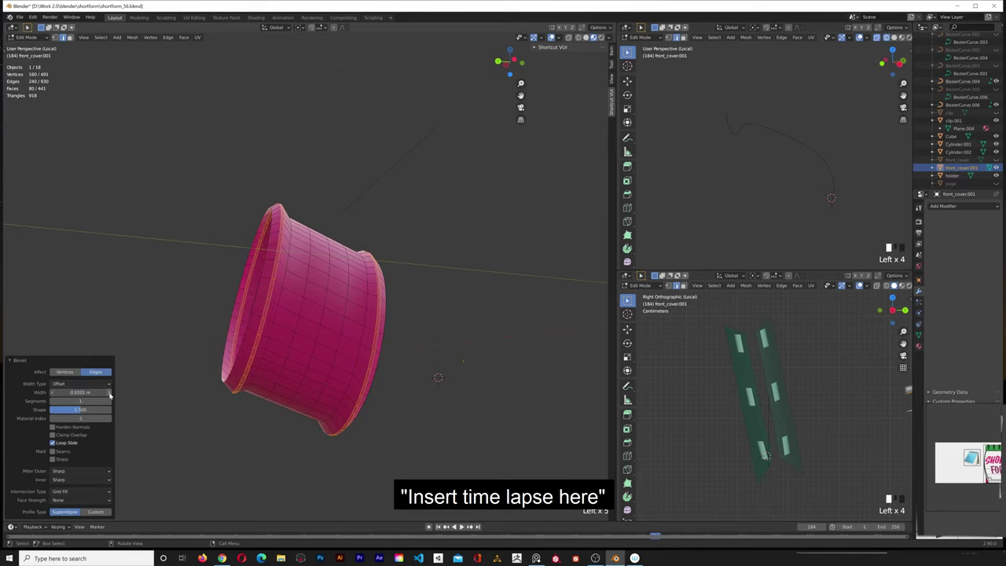
left_click(110, 393)
left_click(109, 393)
left_click(109, 401)
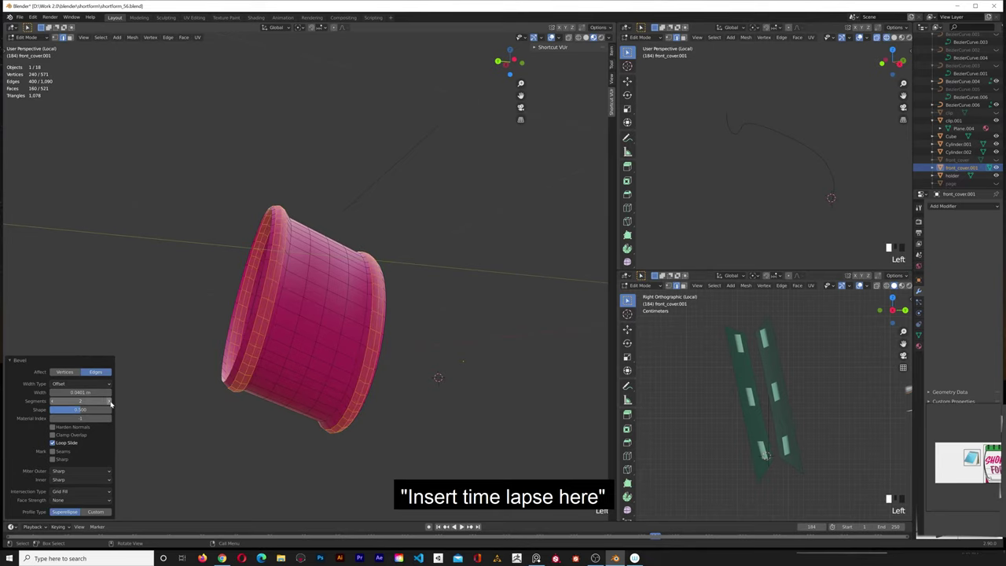
left_click(395, 400)
Leave the isolated view and examine the round container against the whole notepad from the front.
key("Tab")
middle_click_drag(391, 395, 439, 403)
scroll(438, 403, "down", 4)
key("KP_Divide")
middle_click_drag(353, 288, 360, 336)
scroll(359, 337, "down", 5)
left_click(29, 38)
left_click(33, 64)
key("Tab")
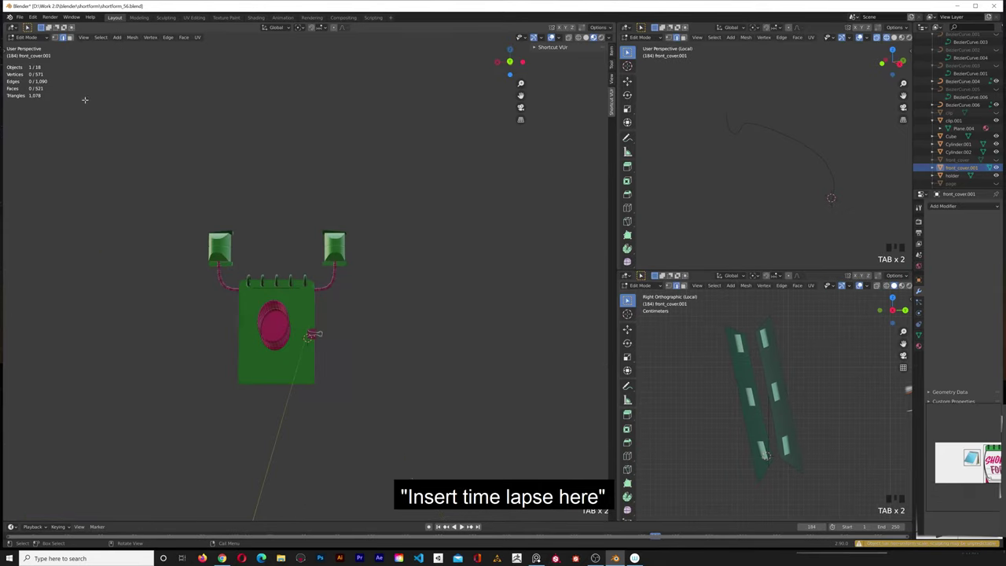
Isolate the container mesh and delete the leftover loose edges above it.
left_click(277, 286, "alt")
key("x")
middle_click_drag(292, 291, 342, 309)
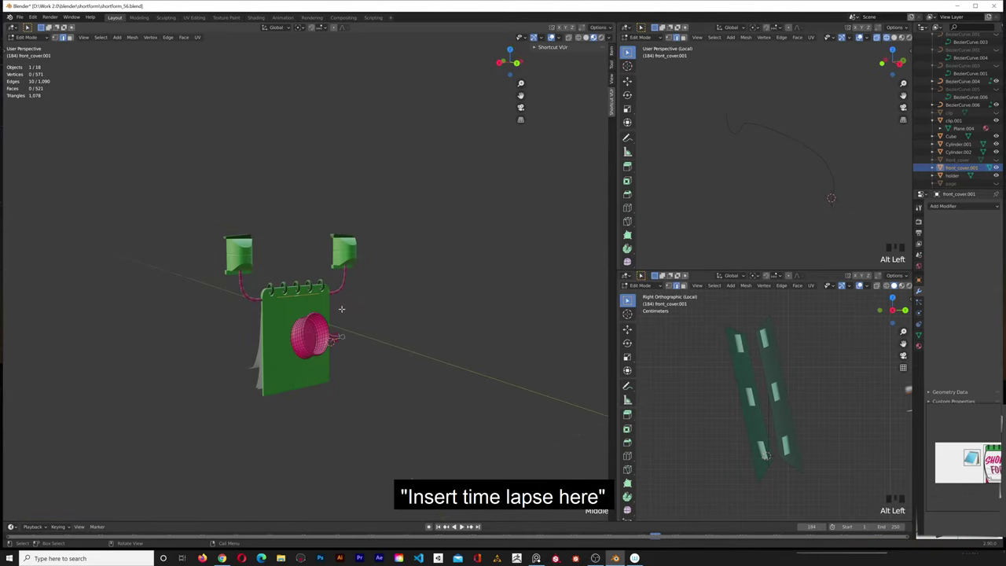
middle_click_drag(257, 303, 290, 307)
left_click(972, 167)
left_click(56, 38)
scroll(290, 307, "up", 3)
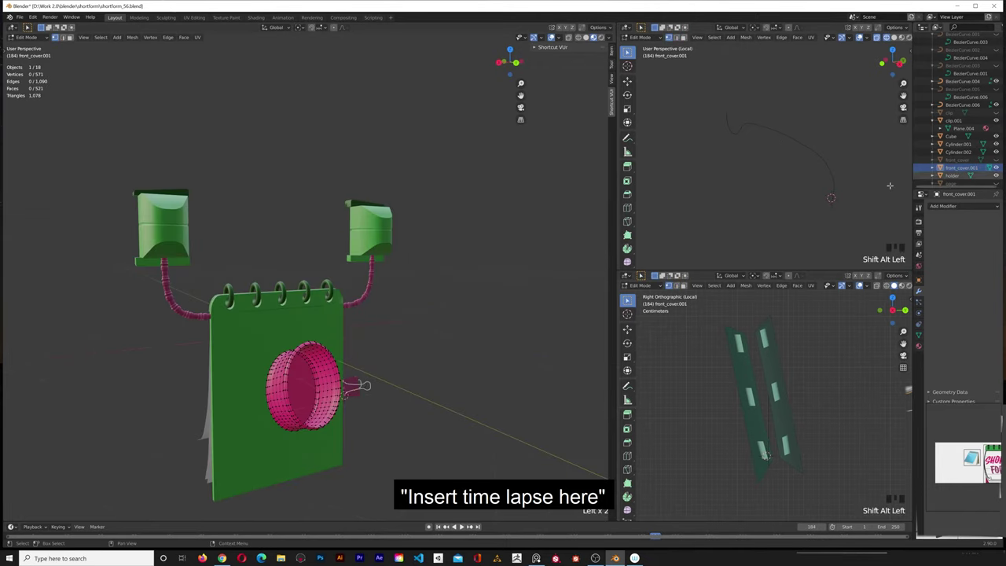
key("KP_Divide")
scroll(202, 327, "down", 3)
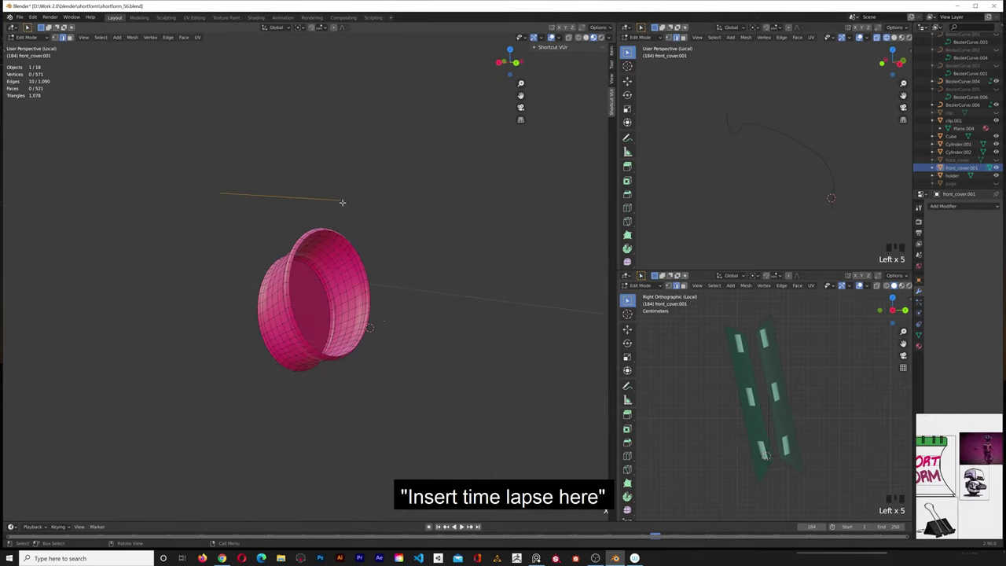
key("x")
left_click(338, 213)
Bring back the full model, unhide the front cover and give the container the body material.
key("Tab")
key("KP_Divide")
middle_click_drag(338, 215, 432, 217)
left_click(996, 159)
scroll(407, 346, "up", 3)
key("Tab")
left_click(918, 345)
left_click(933, 239)
left_click(401, 377, "alt")
left_click(408, 376, "alt+shift")
left_click(414, 374, "alt+shift")
key("ctrl+z")
scroll(400, 374, "up", 4)
middle_click_drag(392, 370, 338, 334)
scroll(320, 308, "up", 3)
left_click(408, 308, "alt+shift")
left_click(407, 308, "alt")
key("ctrl+x")
key("ctrl+z")
left_click(407, 310, "alt+shift")
left_click(408, 312, "alt+shift")
key("ctrl+z")
key("ctrl+z")
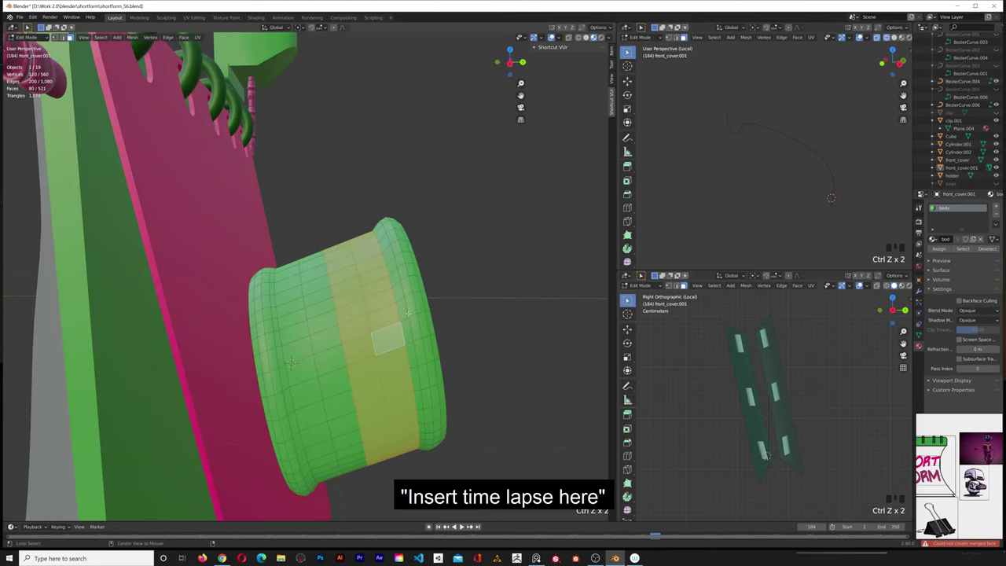
left_click(457, 298)
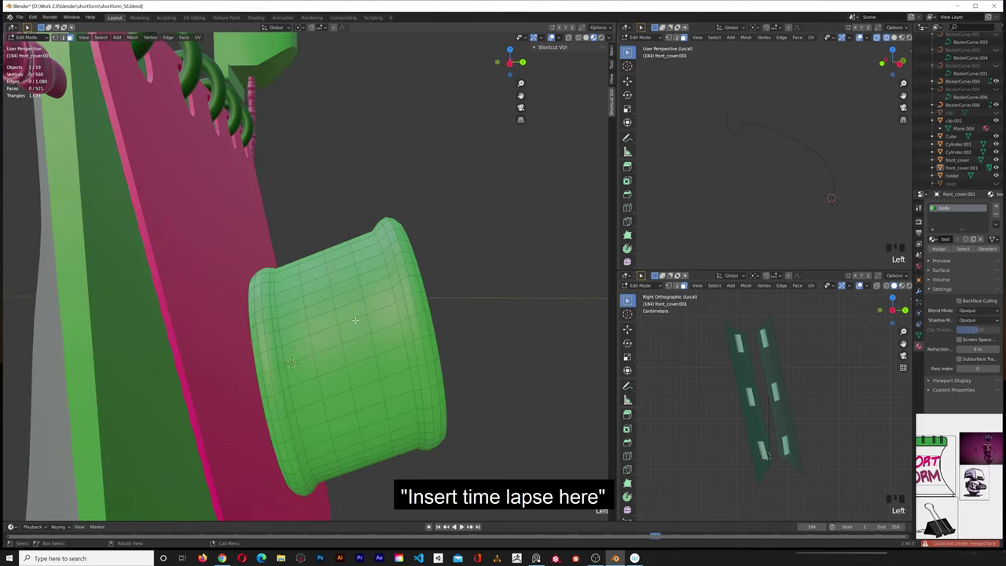
Try to select the container's side by growing the selection from one face ring.
left_click(356, 330, "alt")
key("ctrl+KP_Add")
key("ctrl+KP_Add")
key("ctrl+KP_Add")
key("ctrl+KP_Add")
key("ctrl+KP_Add")
left_click(433, 269)
Select the face rings of the container's outer half and move them along the Y and X axes.
left_click(419, 270, "alt+shift")
left_click(415, 272, "alt+shift")
left_click(410, 274, "alt+shift")
left_click(404, 278, "alt+shift")
left_click(397, 281, "alt+shift")
left_click(378, 287, "alt+shift")
scroll(385, 290, "down", 6)
middle_click_drag(440, 314, 353, 330)
key("g")
key("z")
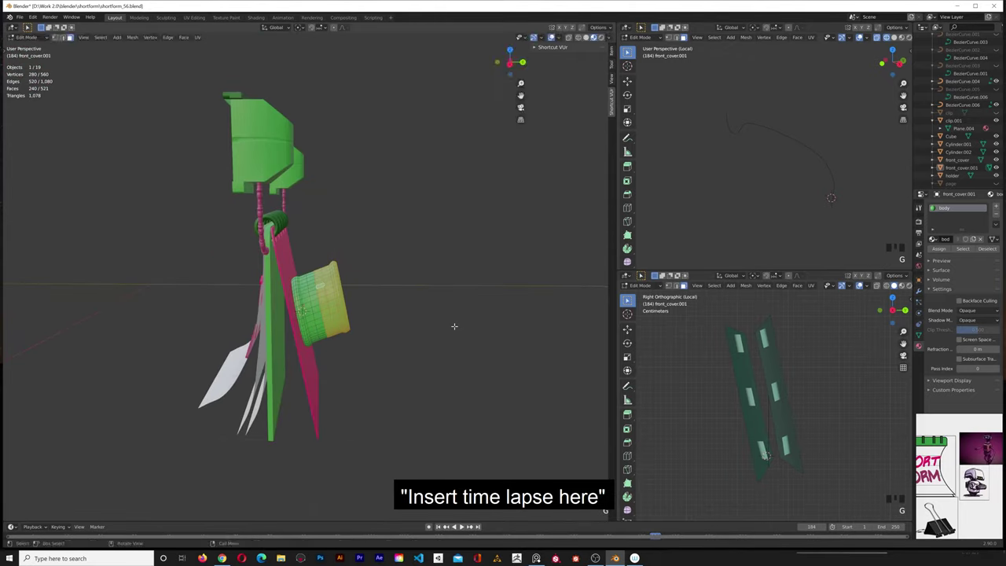
key("g")
key("g")
key("y")
left_click(479, 321)
key("g")
key("x")
key("g")
left_click(471, 309)
Try to select the container's whole linked mesh after clearing the face selection.
left_click(543, 337)
key("ctrl+Tab")
mouse_move(543, 337)
middle_mouse_down()
mouse_move(374, 326)
mouse_move(472, 311)
mouse_move(534, 235)
mouse_move(290, 117)
middle_mouse_up()
left_click(426, 328)
key("Tab")
key("Tab")
scroll(386, 305, "up", 1)
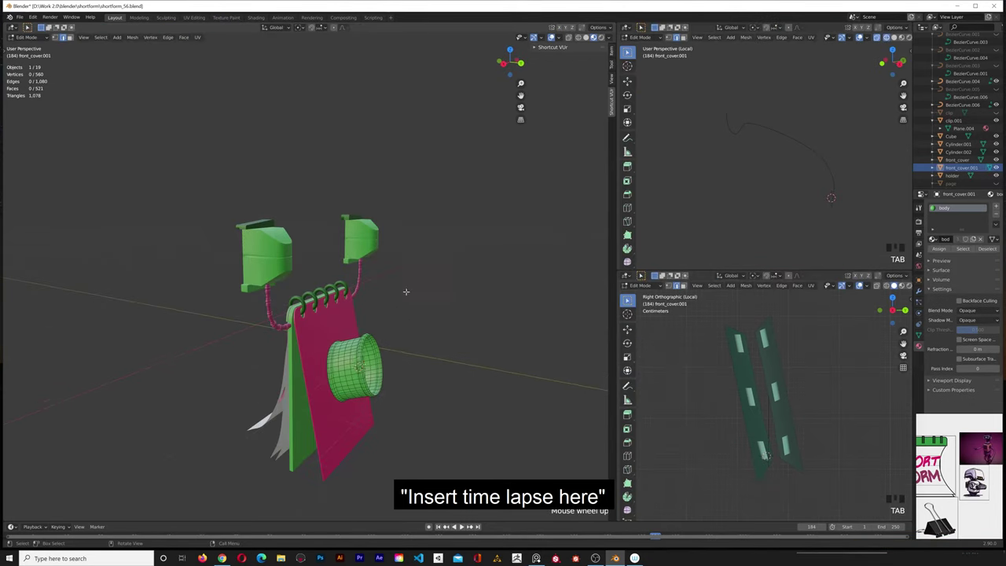
key("l")
middle_click_drag(356, 369, 399, 334)
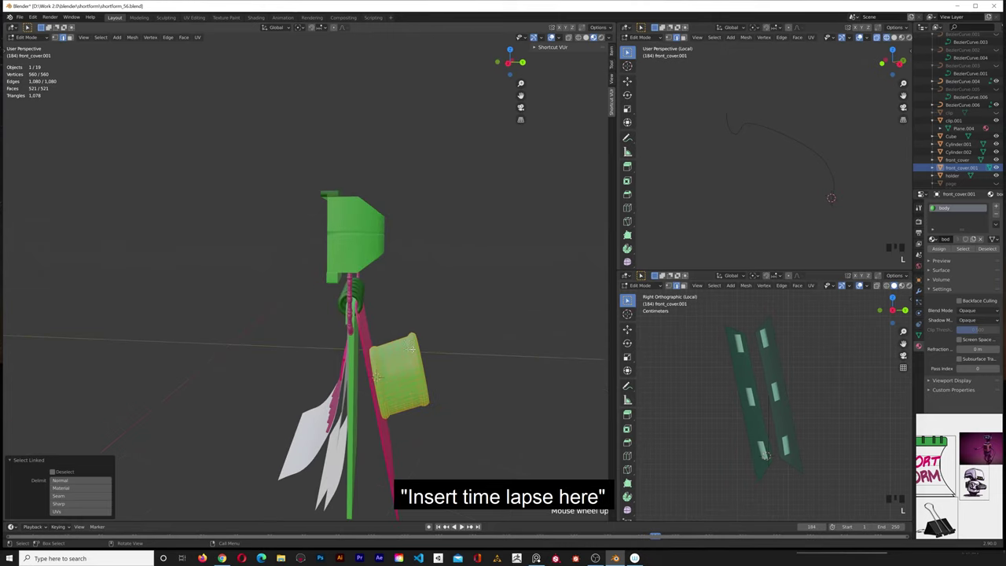
left_click(400, 334)
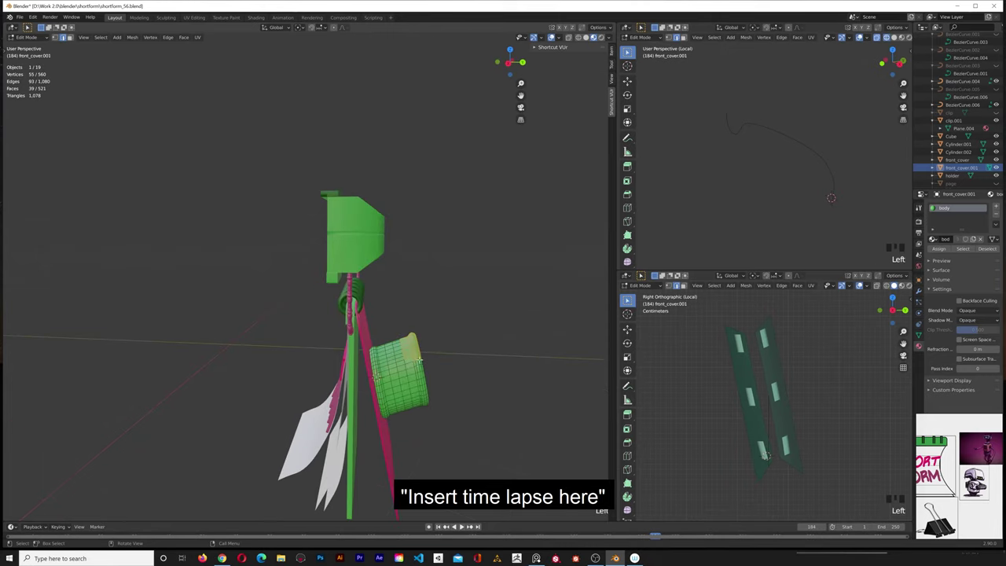
Select the face rings around the container's outer half again and leave mesh editing.
key("3")
left_click(410, 364, "alt")
left_click(407, 377, "alt+shift")
left_click(410, 375, "alt+shift")
key("ctrl+z")
scroll(410, 376, "up", 4)
middle_click_drag(458, 379, 341, 287)
left_click(337, 281, "alt+shift")
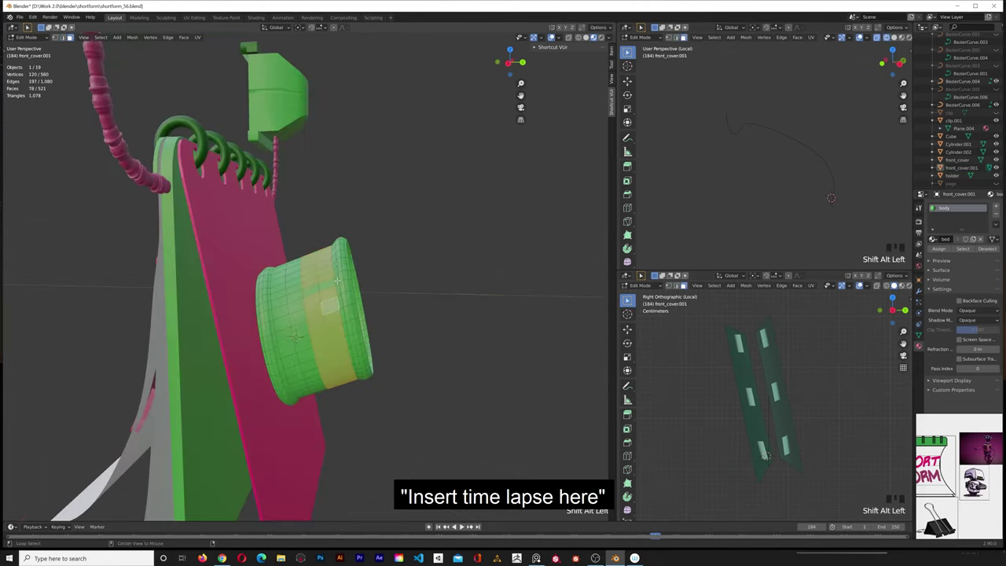
key("Tab")
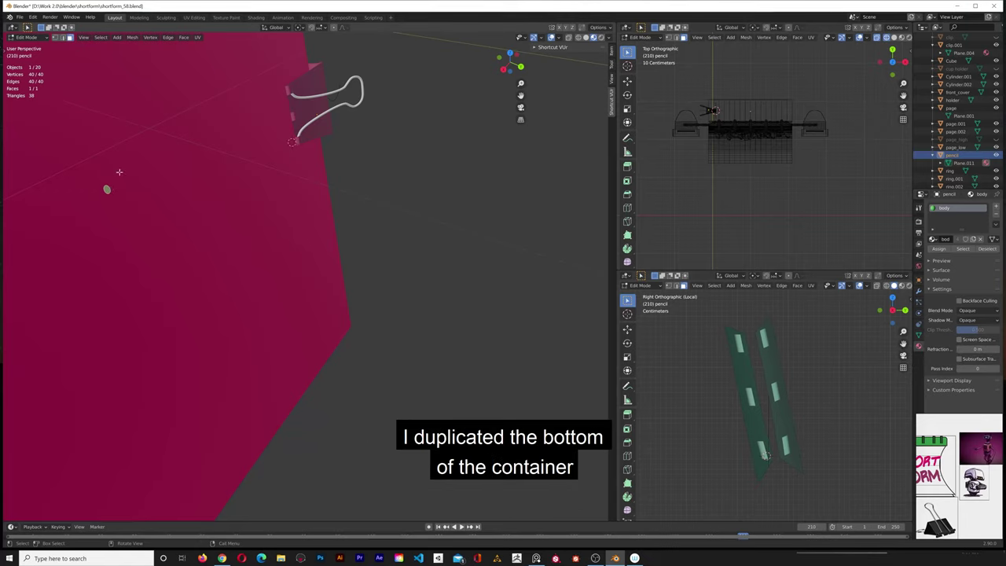
Extrude the small pencil disc outward and scale down the new end to form a taper.
left_click(107, 190)
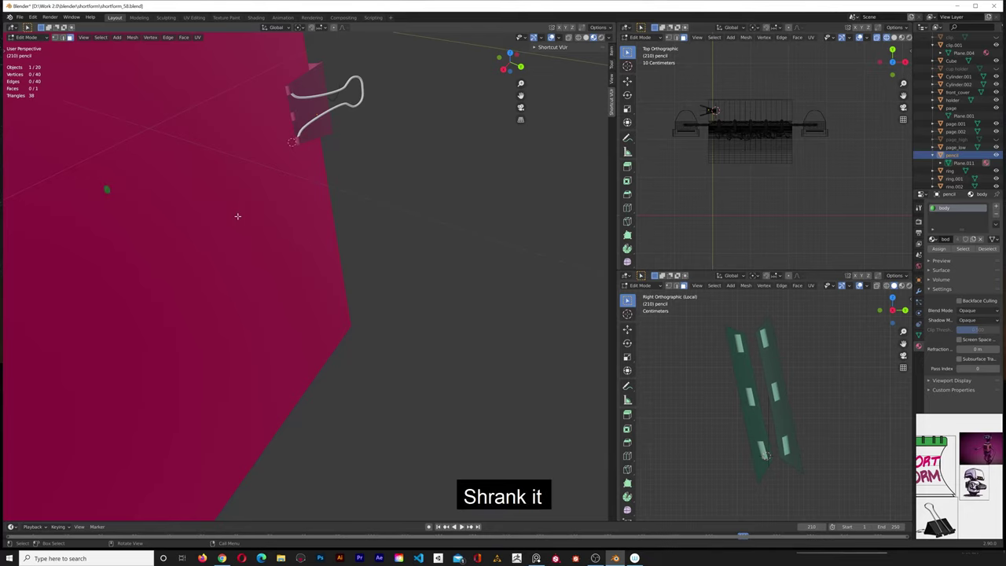
key("e")
left_click(118, 195)
key("s")
left_click(114, 205)
Isolate the pencil mesh and merge the vertices of its narrow end into a single point.
left_click_drag(100, 182, 112, 199)
scroll(101, 187, "up", 1)
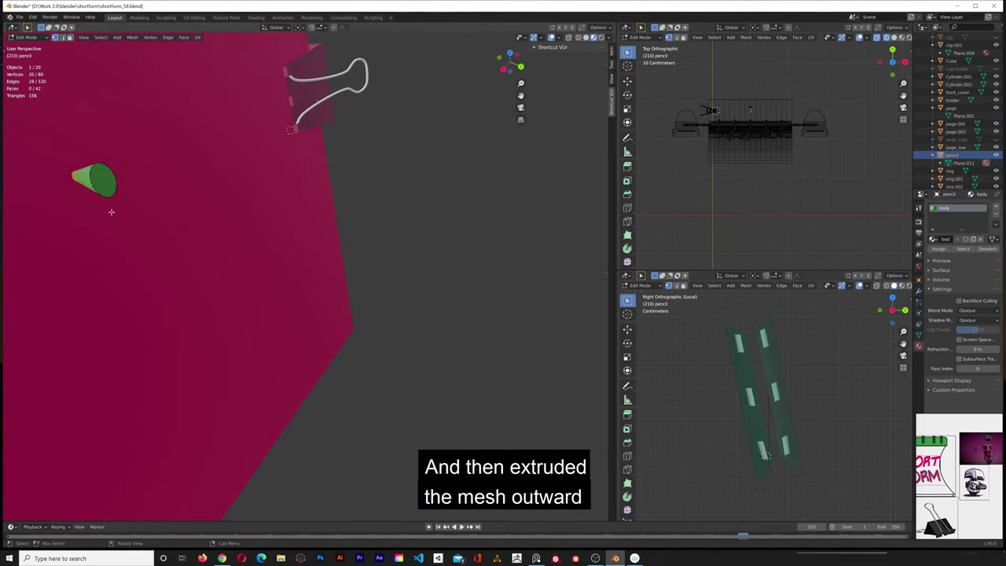
key("KP_Divide")
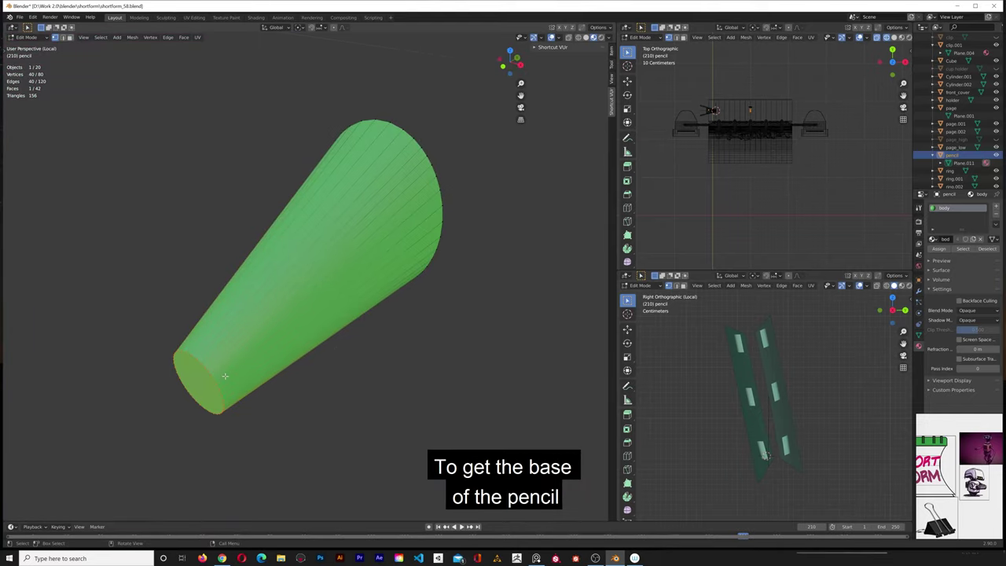
key("m")
left_click(225, 376)
key("2")
scroll(222, 102, "down", 2)
middle_click_drag(222, 102, 207, 81)
scroll(360, 228, "down", 5)
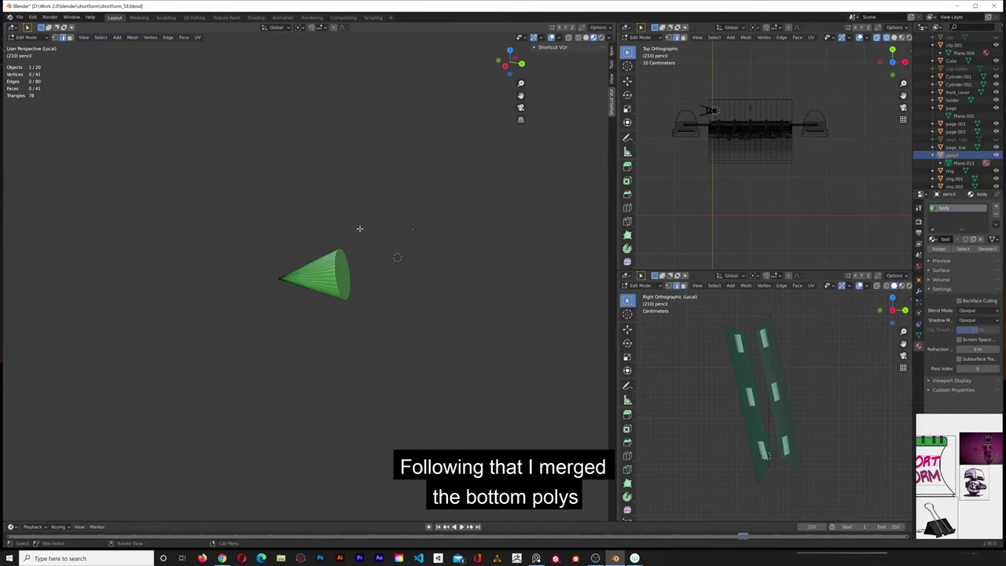
Return to the full model with the cup holder unhidden and extrude the pencil's wide end outward along Y.
left_click(334, 261, "alt")
scroll(381, 253, "down", 2)
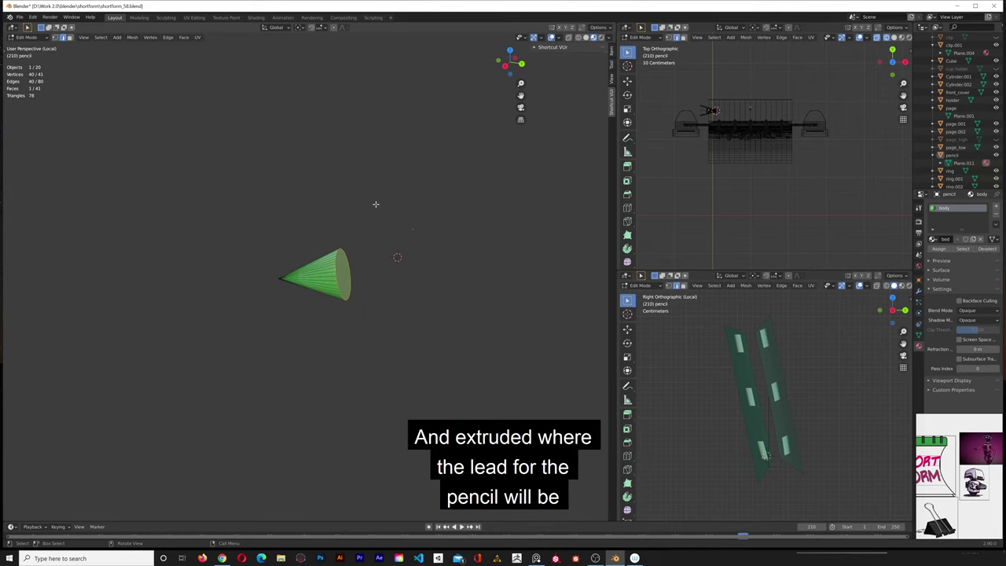
key("KP_Divide")
left_click(996, 69)
middle_click_drag(326, 209, 282, 223)
scroll(297, 210, "down", 3)
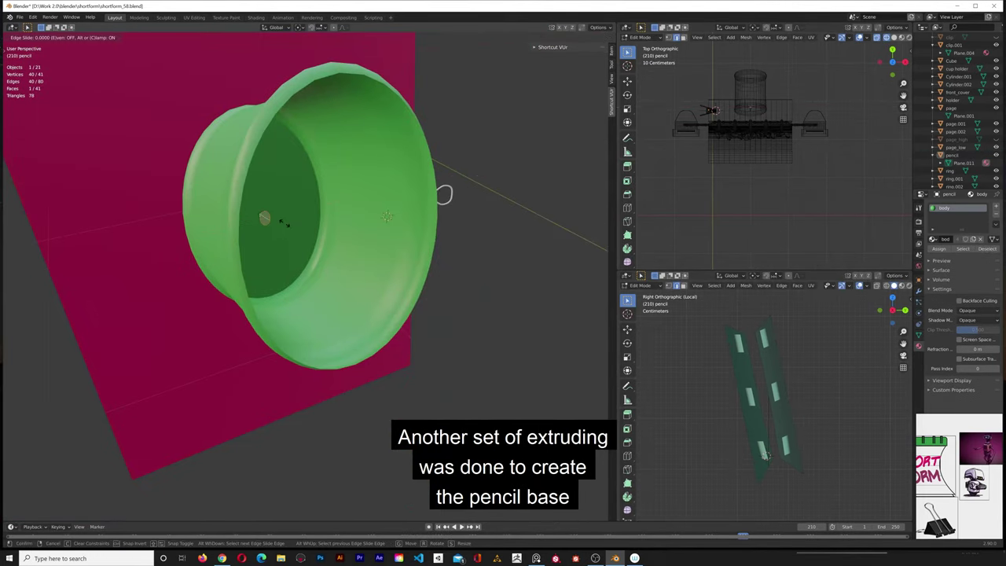
key("e")
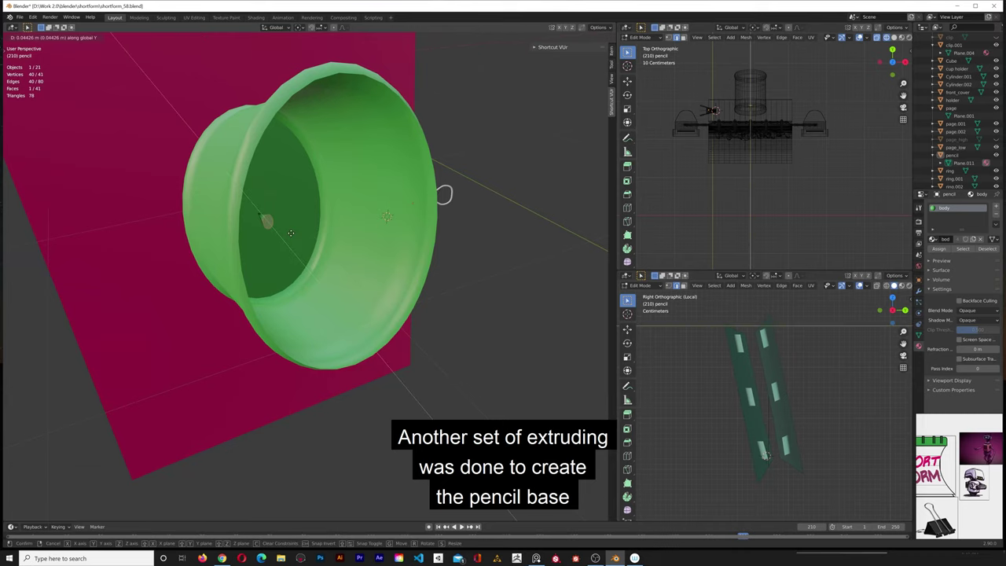
left_click(293, 236)
left_click(460, 361)
Add two loop cuts around the pencil shaft near its flat end to mark off the rubber section.
middle_click_drag(460, 361, 357, 346)
scroll(347, 202, "down", 5)
key("ctrl+r")
left_click(314, 284)
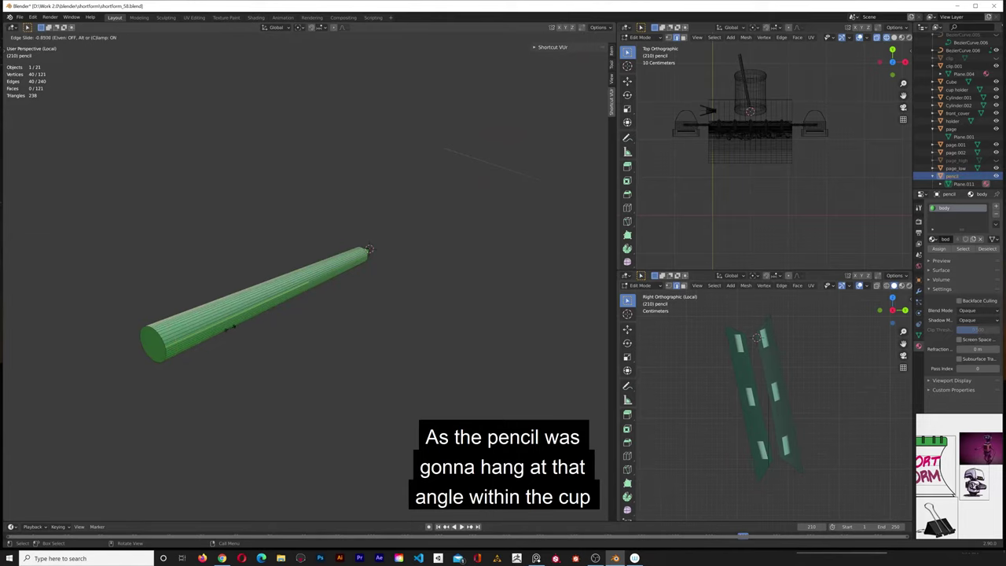
left_click(237, 326)
left_click(204, 361, "shift")
scroll(189, 324, "up", 3)
scroll(189, 324, "down", 3)
key("ctrl+r")
double_click(192, 342)
left_click(84, 225)
Select the faces of the pencil's rubber section and scale them to about 1.037.
middle_click_drag(239, 289, 185, 283)
left_click(69, 37)
left_click_drag(58, 261, 69, 366)
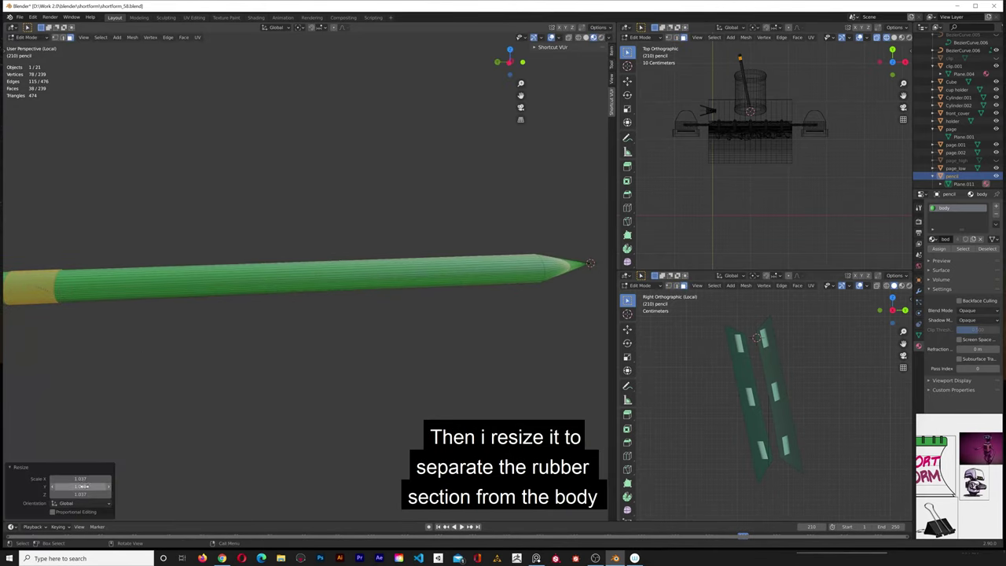
middle_click_drag(191, 357, 276, 359)
left_click(275, 359)
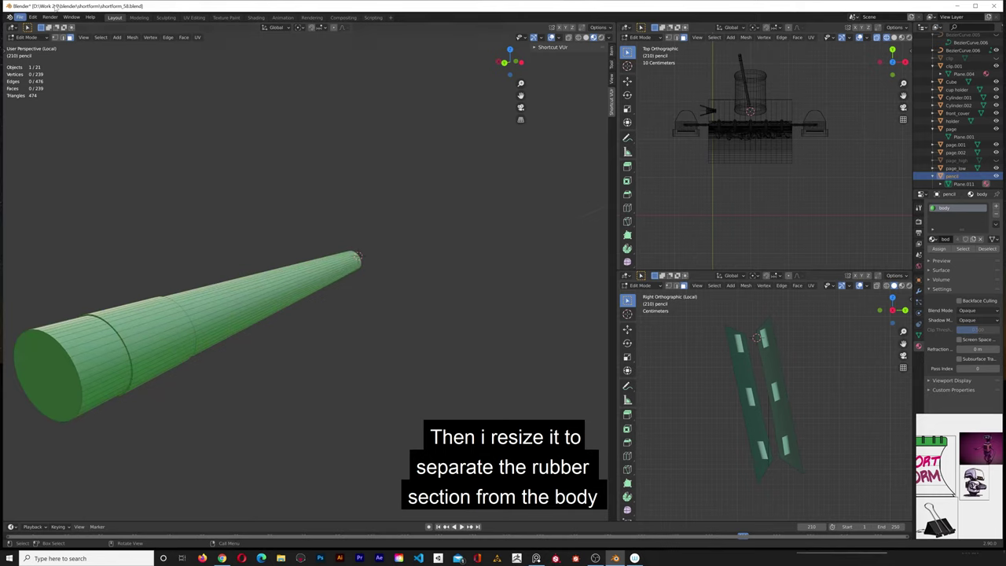
left_click(96, 361, "alt")
key("2")
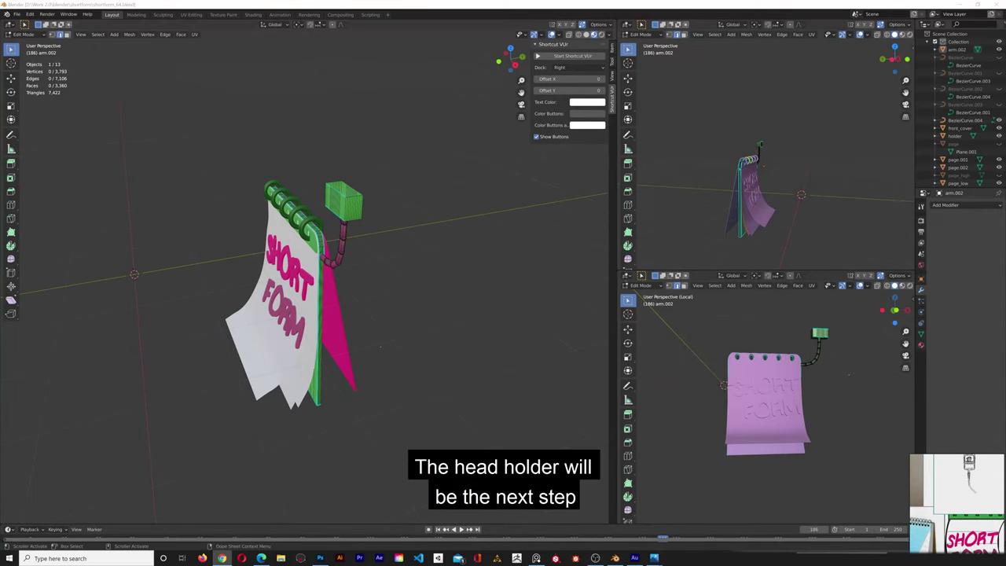
Extrude the selected rear faces of the box-shaped head holder 0.05 m along Y.
scroll(247, 158, "up", 4)
middle_click_drag(247, 159, 314, 252)
scroll(343, 213, "down", 3)
key("3")
left_click(258, 240)
key("e")
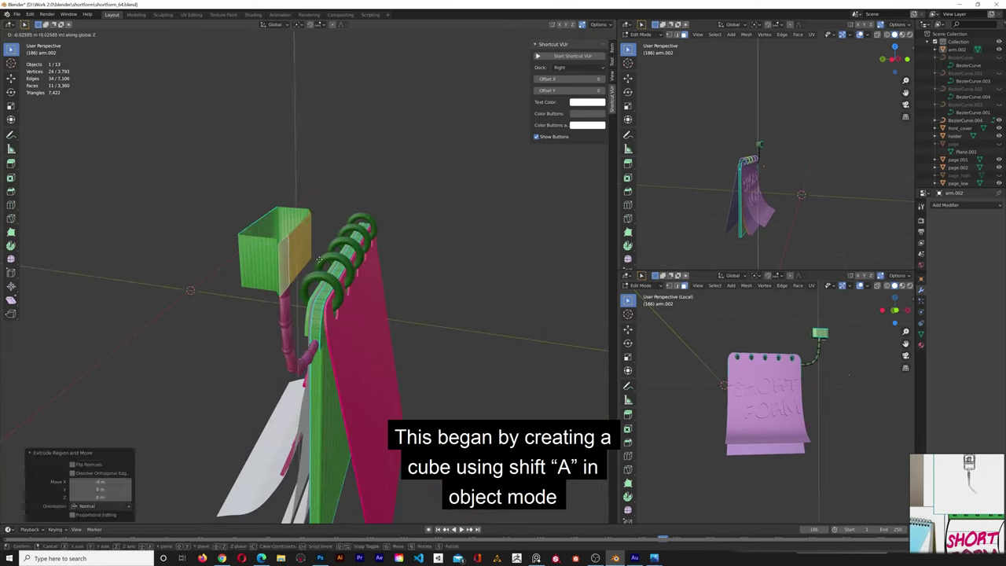
right_click(319, 260)
key("ctrl+z")
key("e")
key("z")
key("y")
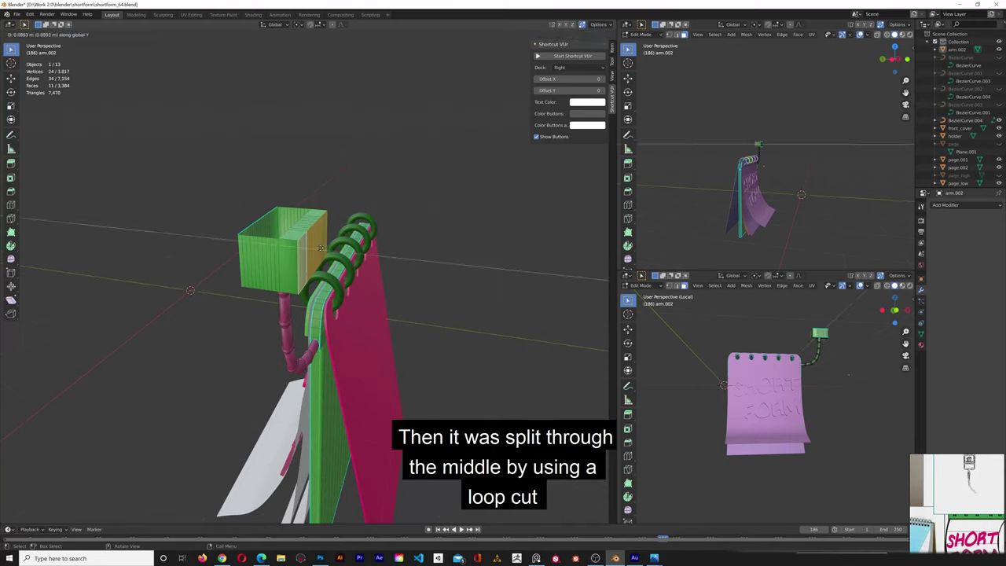
left_click_drag(80, 489, 75, 488)
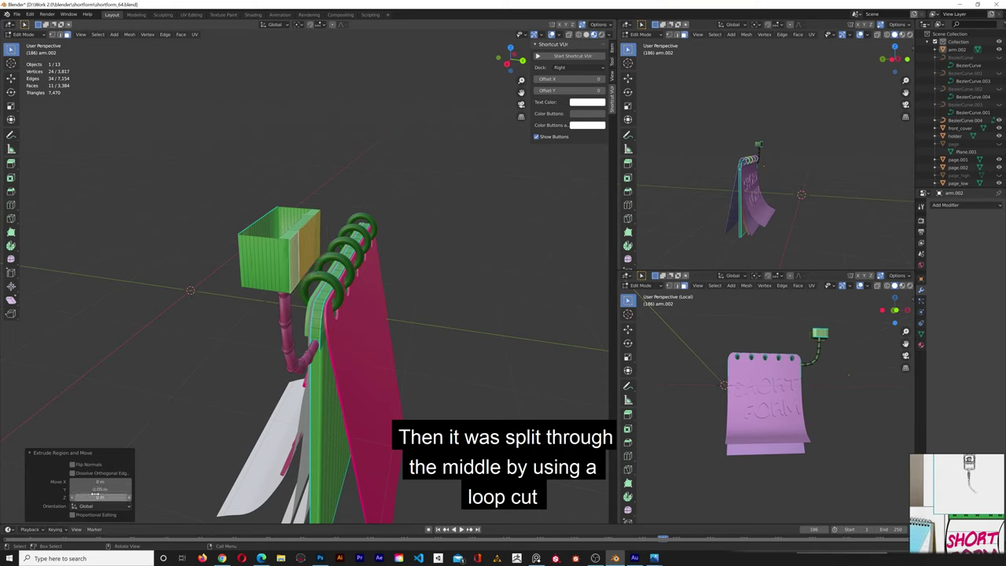
Select the top faces along the head holder's extruded rear wall and delete them.
left_click(289, 229)
middle_click_drag(310, 214, 309, 260)
scroll(308, 236, "up", 3)
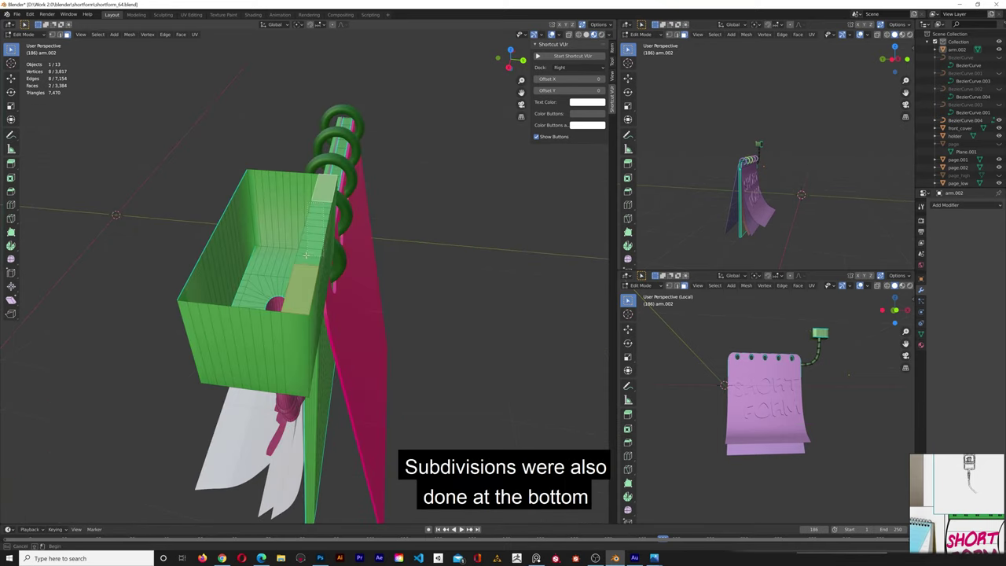
left_click(323, 190, "shift")
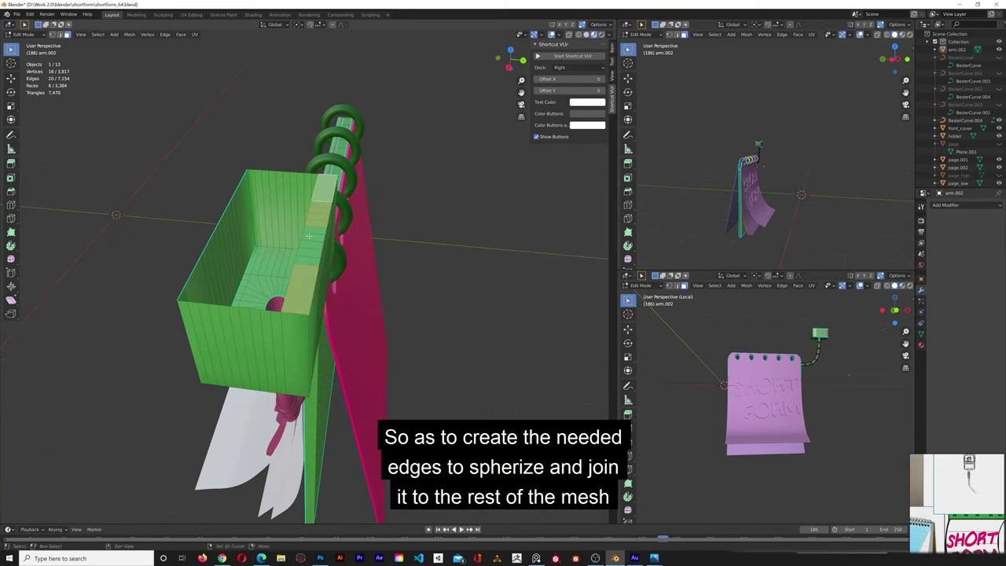
key("x")
left_click(294, 289)
Move a single vertex on the open upper edge of the head holder.
scroll(294, 285, "down", 4)
middle_click_drag(294, 284, 232, 263)
key("1")
left_click(305, 263)
key("g")
left_click(305, 271)
mouse_move(306, 270)
middle_mouse_down()
mouse_move(395, 199)
mouse_move(340, 203)
mouse_move(346, 275)
middle_mouse_up()
left_click_drag(182, 61, 322, 142)
left_click_drag(322, 142, 358, 224)
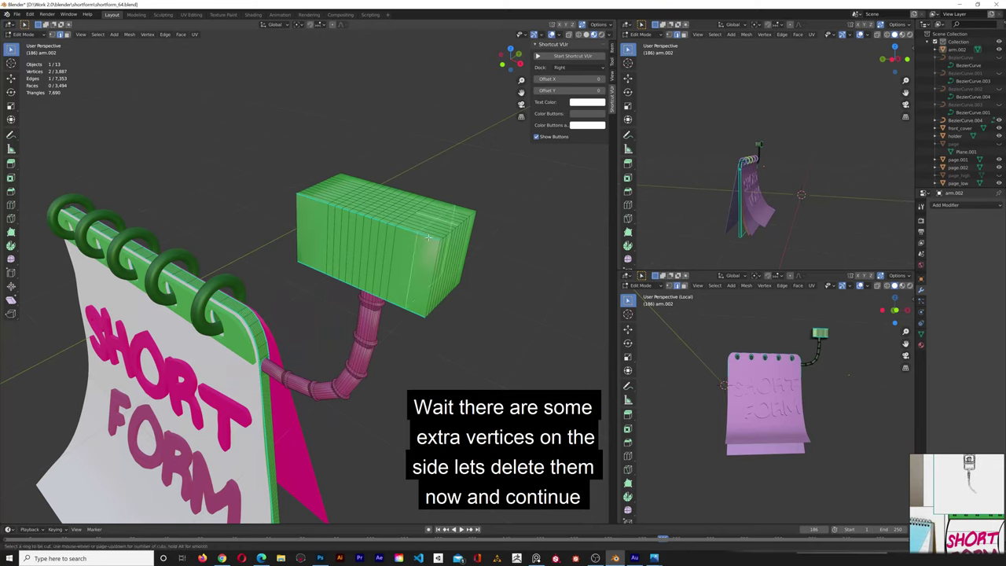
Add two loop cuts across the head holder, one near each short end, with the slide factor set to 0.
left_click_drag(428, 237, 436, 240)
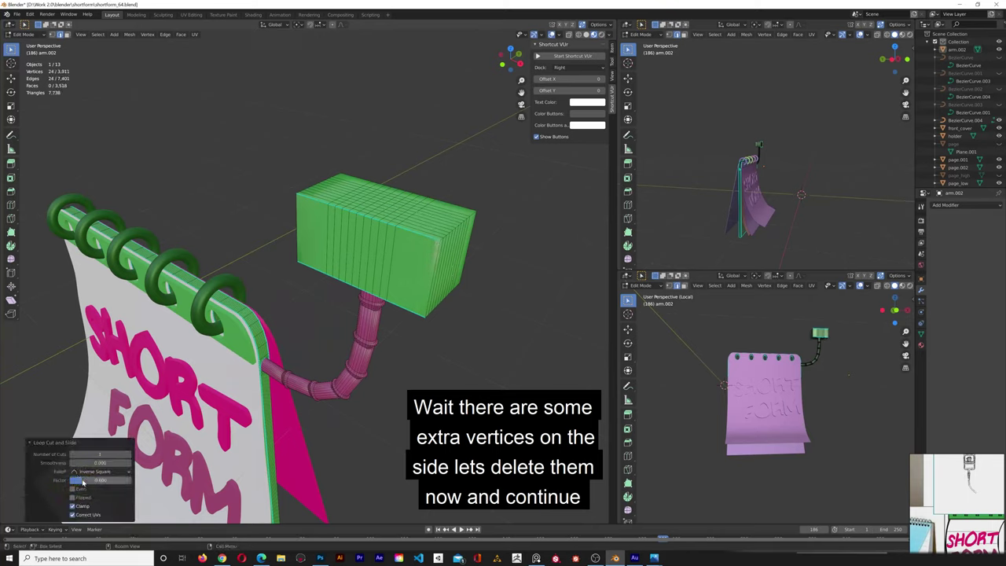
left_click(329, 198)
left_click(316, 251)
left_click(317, 252)
double_click(102, 481)
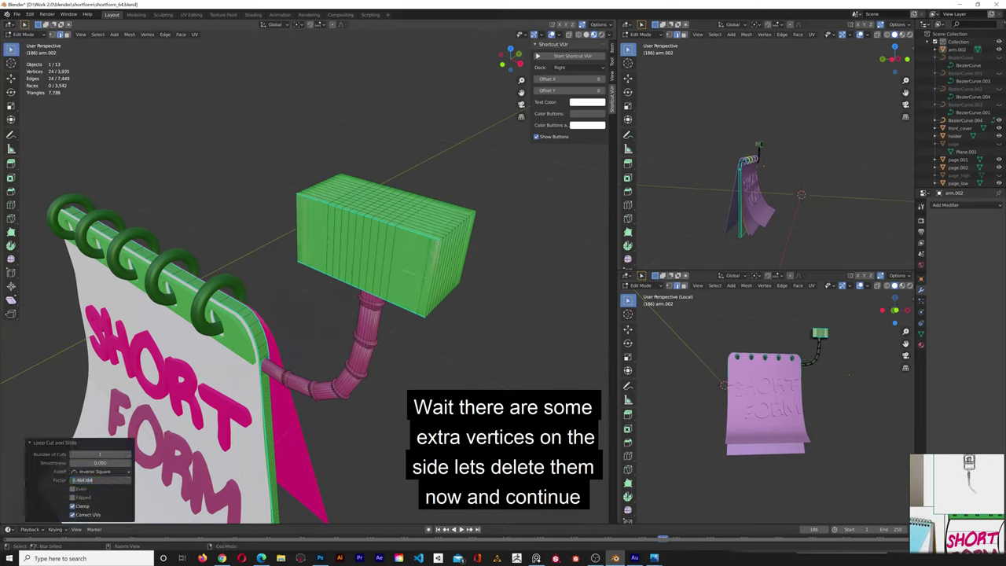
type("0")
key("Return")
left_click(527, 399)
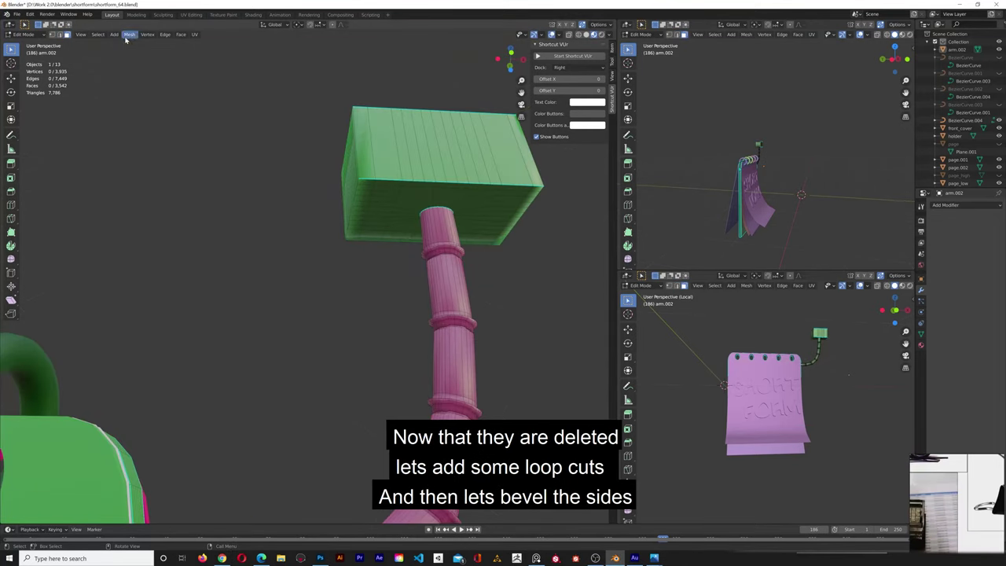
Bevel the head holder's lower edges on both short sides with 3 segments and adjust the bevel width.
left_click(60, 34)
middle_click_drag(314, 212, 346, 196)
left_click(354, 187, "alt+shift")
middle_click_drag(471, 180, 253, 179)
left_click(370, 122, "alt+shift")
key("ctrl+b")
left_click(253, 180)
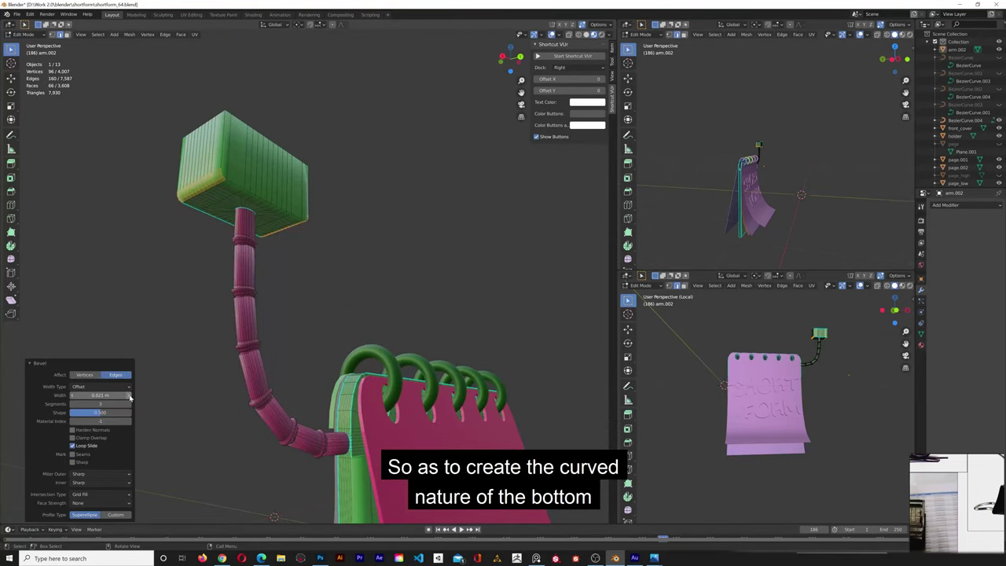
left_click(131, 397)
left_click(73, 396)
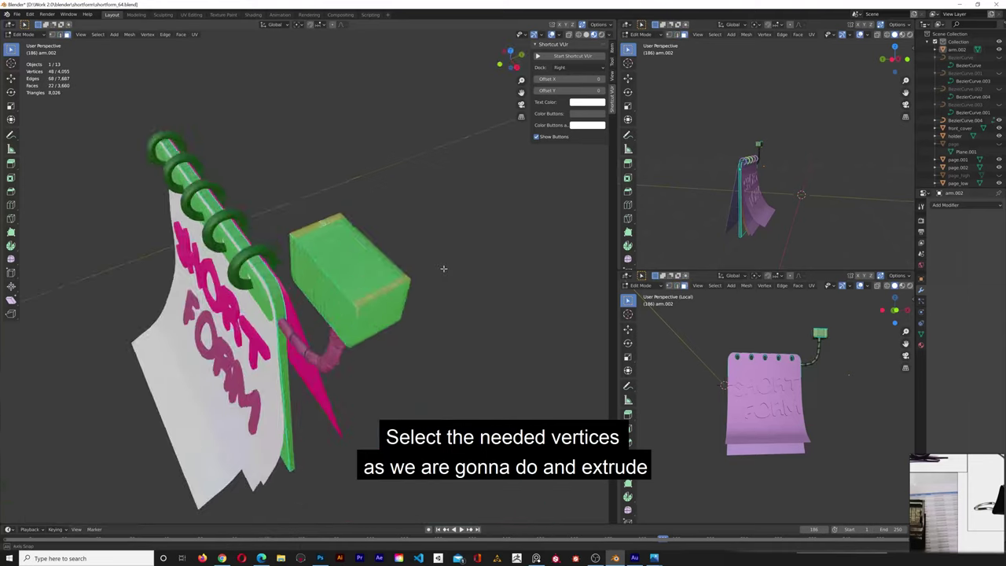
Extrude the face strips at both short ends of the head holder upward along Z into side walls.
middle_click_drag(442, 269, 492, 244)
key("e")
key("z")
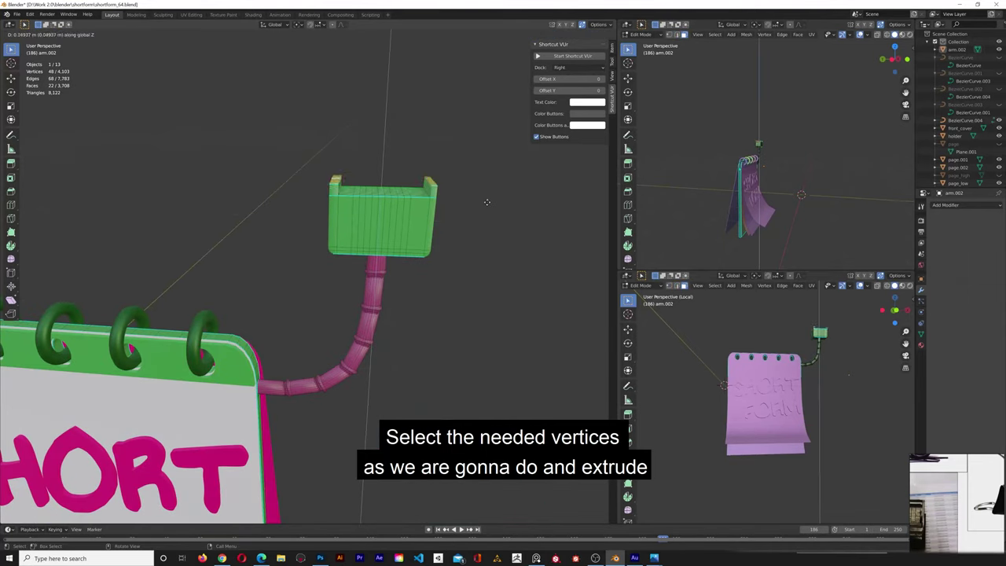
left_click(494, 166)
key("alt+a")
middle_click_drag(461, 231, 380, 210)
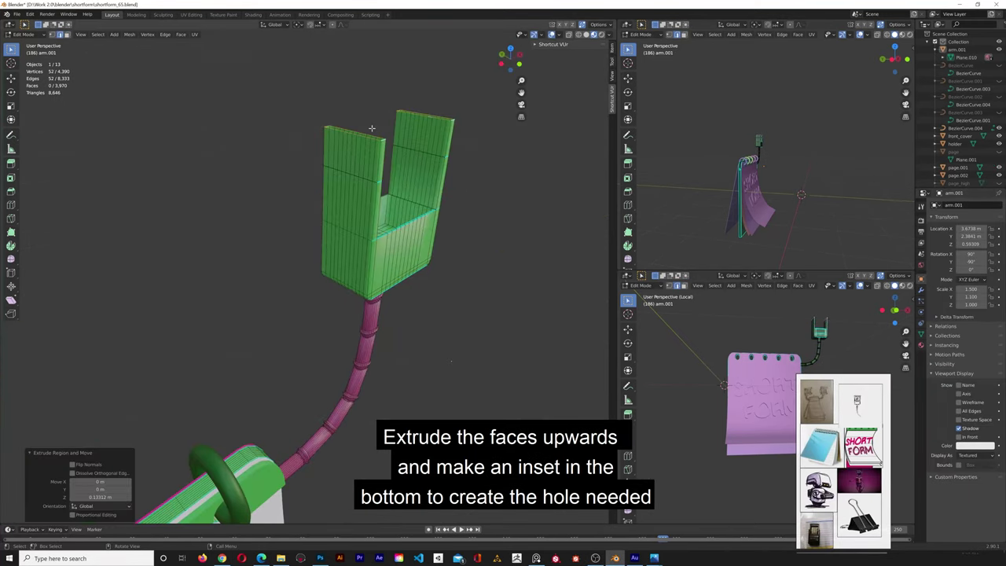
Bevel the upper corners of the holder's two side walls with 12 segments and a width of about 0.11 m.
middle_click_drag(371, 127, 307, 137)
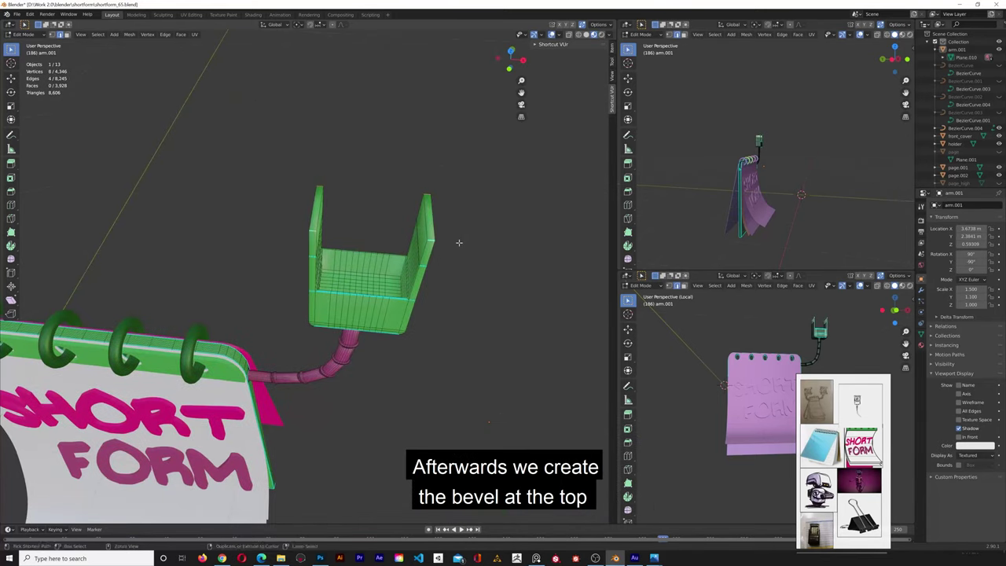
key("ctrl+b")
left_click(467, 275)
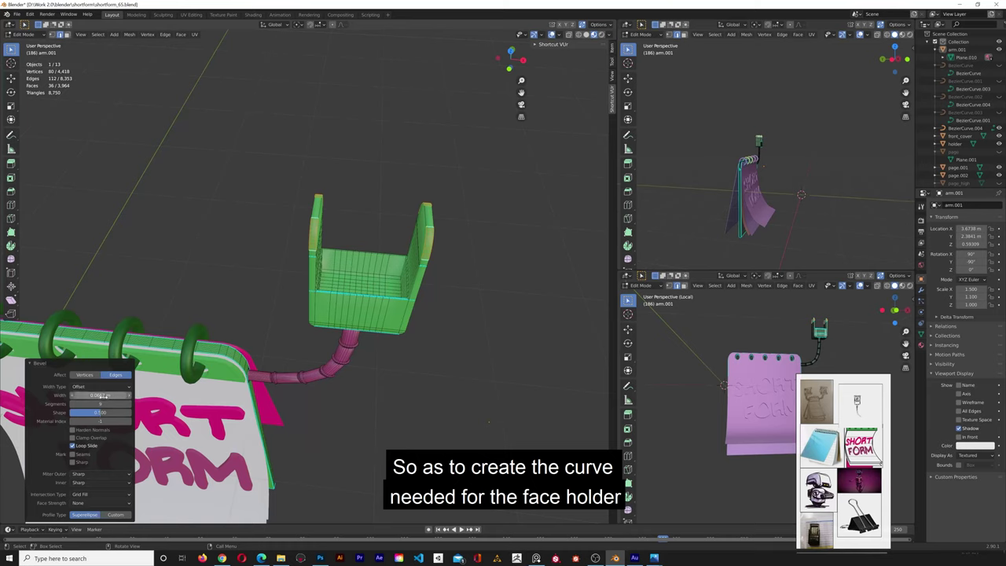
middle_click_drag(369, 236, 306, 232)
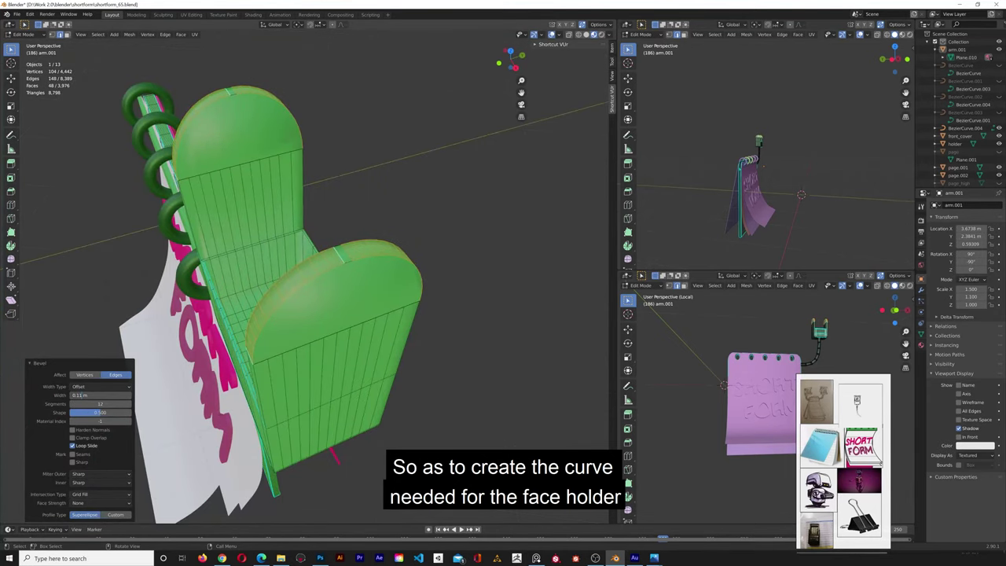
left_click(87, 395)
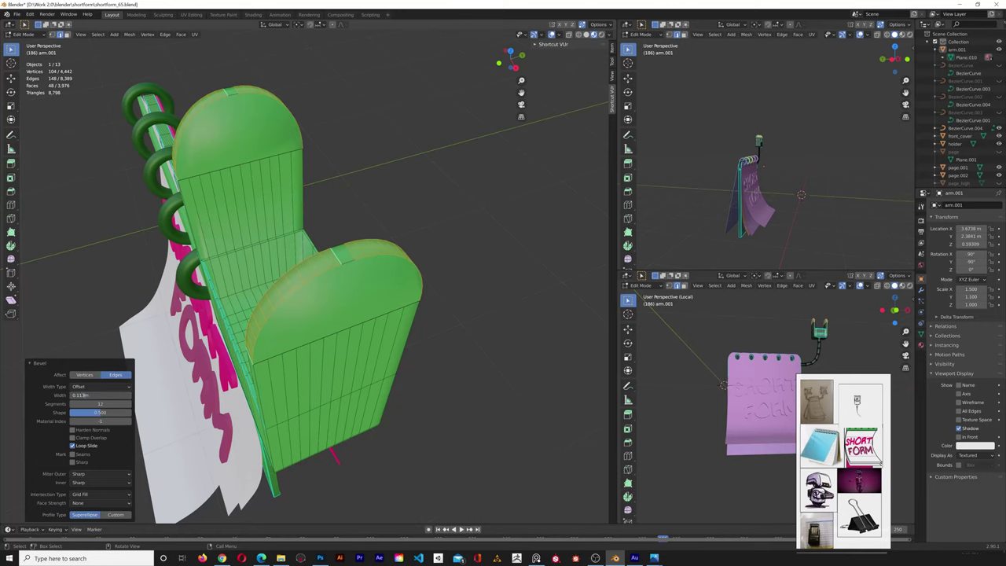
key("Return")
mouse_move(330, 267)
middle_mouse_down()
mouse_move(299, 259)
mouse_move(330, 267)
middle_mouse_up()
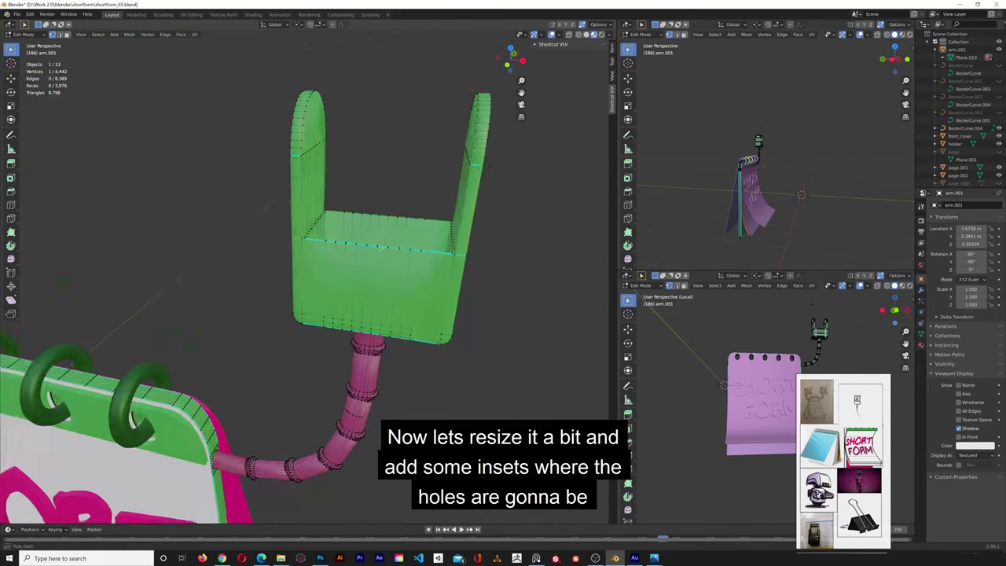
Inset the rounded upper faces on both sides of the holder's two side walls, with a thickness of about 0.006 m.
middle_click_drag(386, 246, 409, 239)
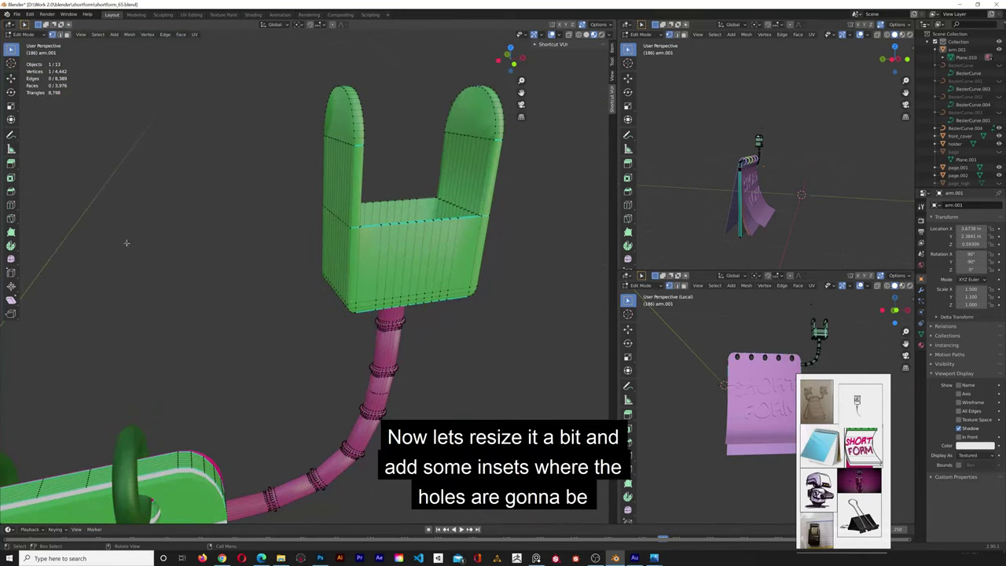
key("3")
middle_click_drag(127, 243, 78, 263)
left_click(356, 114)
middle_click_drag(355, 115, 302, 126)
left_click(410, 171)
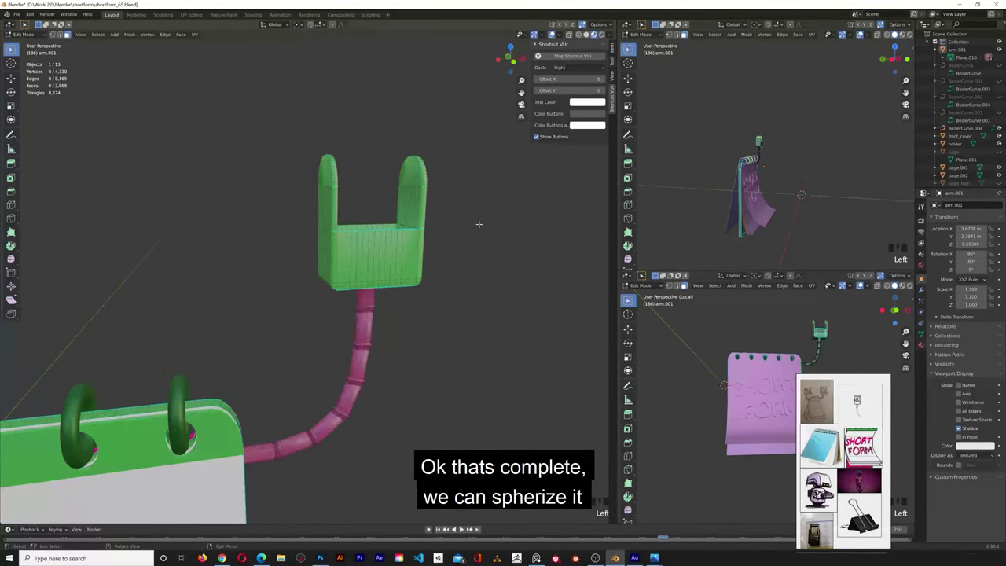
middle_click_drag(478, 222, 347, 130)
left_click(347, 129, "shift")
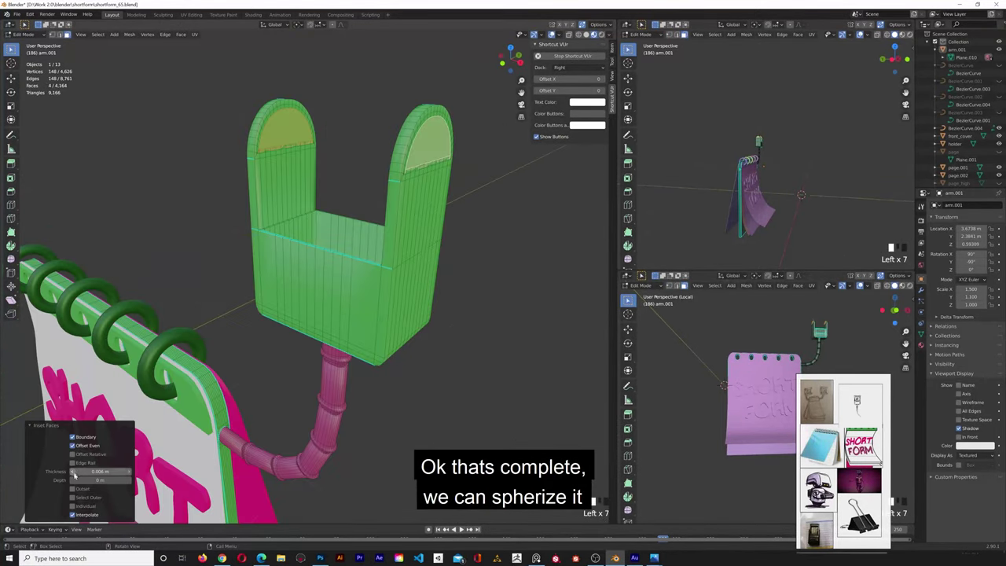
left_click(75, 475)
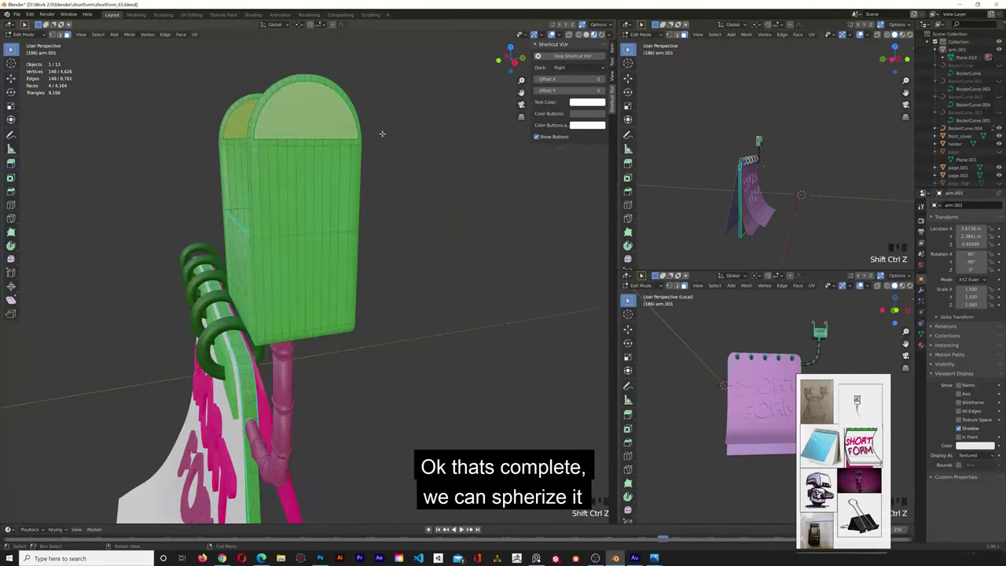
Apply To Sphere to the inset faces on both side walls and shrink the circles with scale Y 0.200 and Z about 0.12.
left_click(311, 117, "shift")
key("shift+alt+s")
left_click(277, 343)
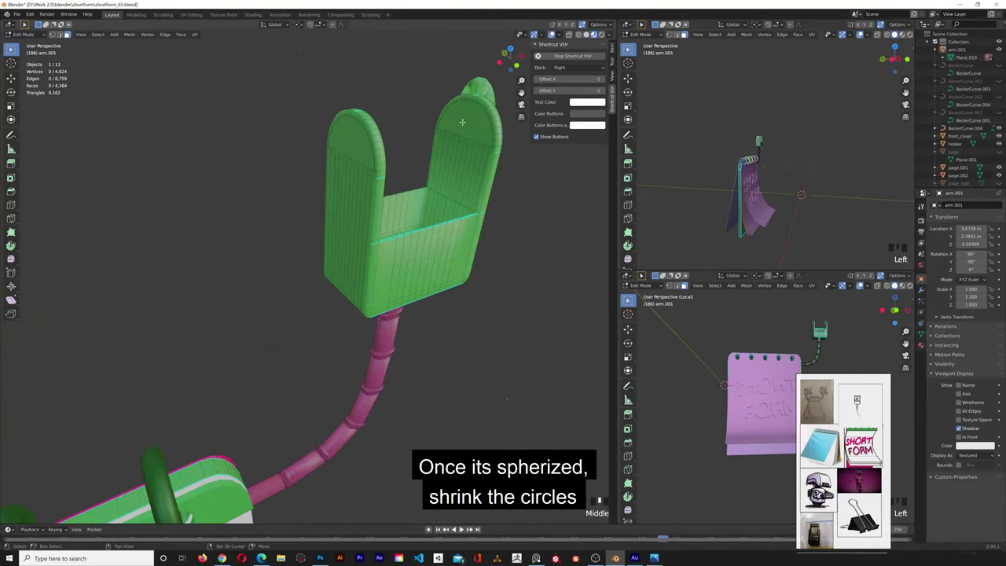
left_click(470, 124, "shift")
key("s")
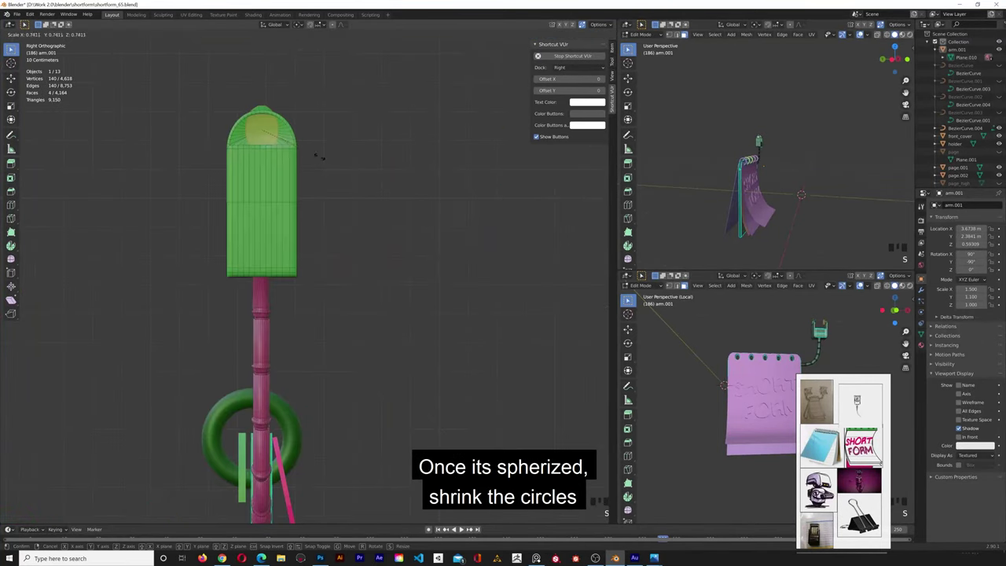
left_click(318, 157)
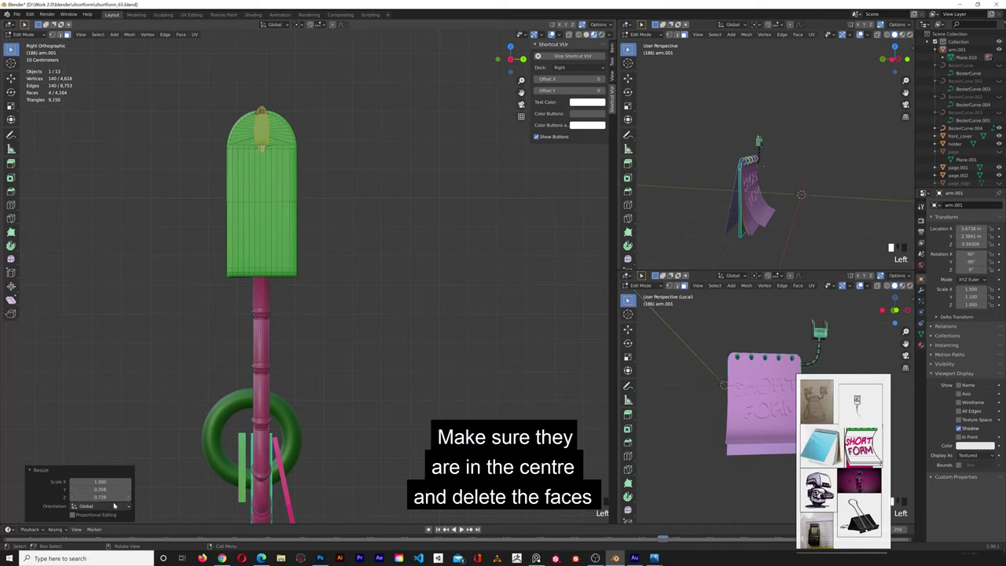
middle_click_drag(102, 488, 140, 497)
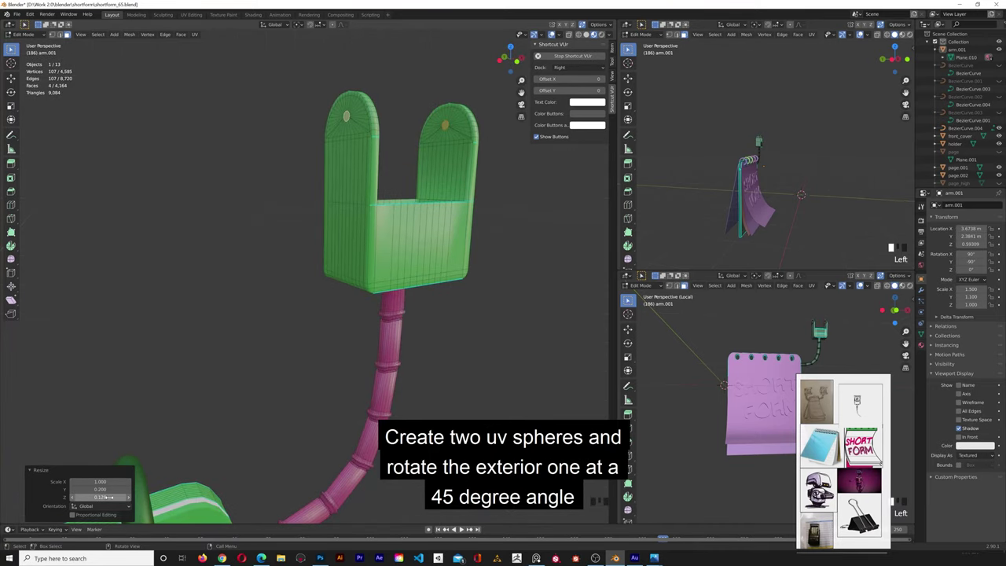
Add a UV sphere for the eye and rotate it in the front view.
key("shift+a")
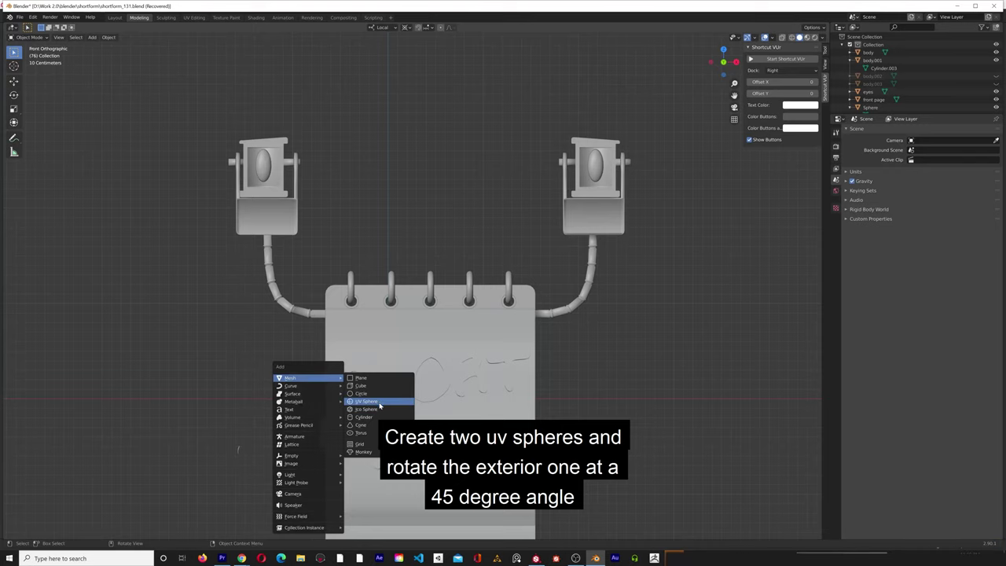
left_click(379, 401)
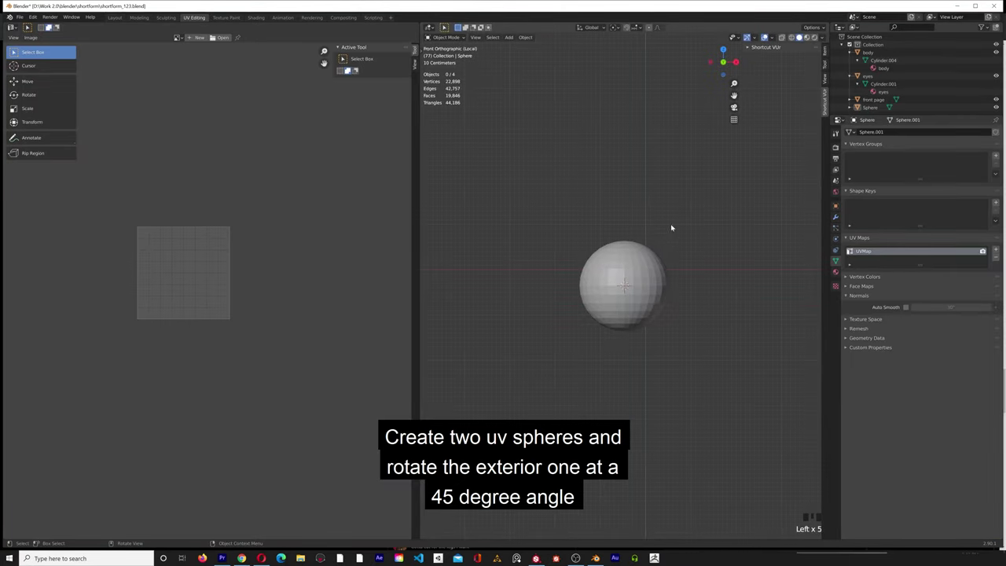
left_click(618, 270)
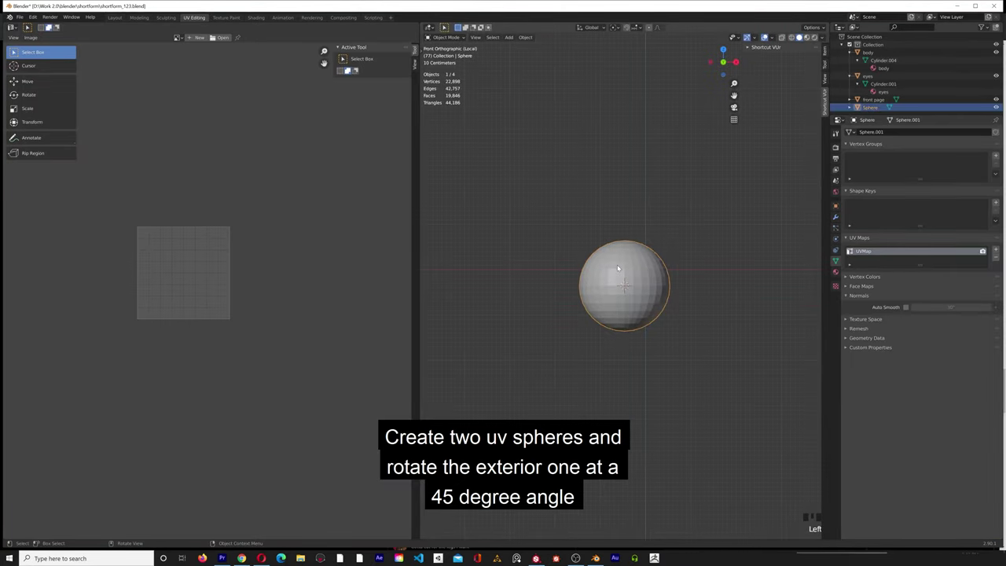
key("r")
left_click(539, 313)
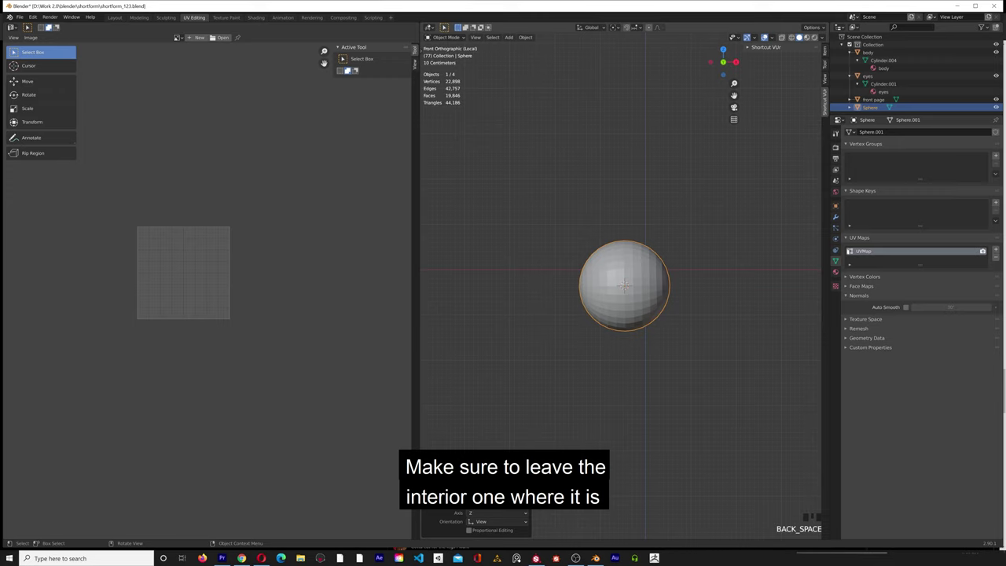
Scale all of the sphere's geometry along X in Edit Mode to narrow it.
key("Tab")
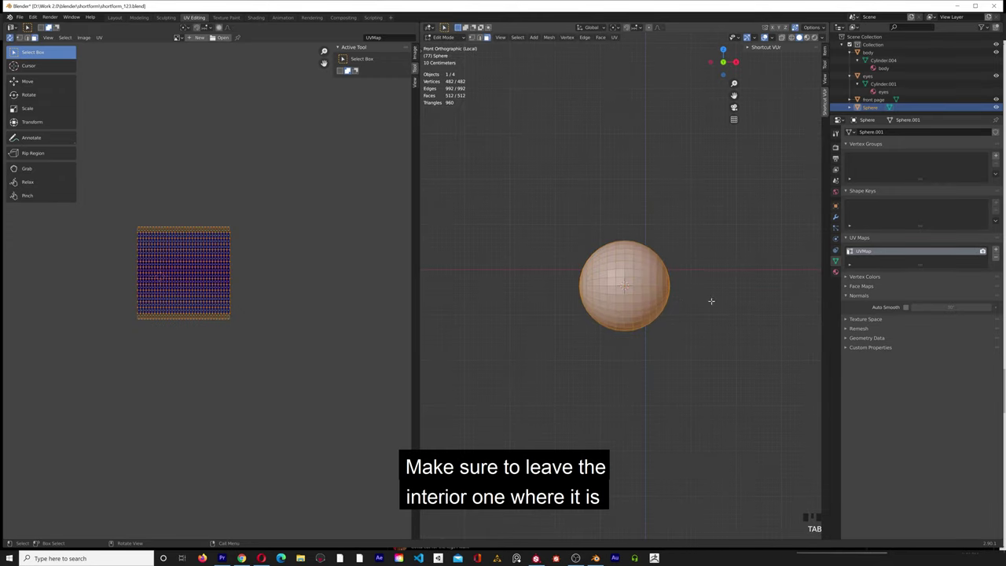
key("s")
key("x")
left_click(655, 284)
Try to narrow the sphere along Y, and undo that scaling.
left_click(735, 61)
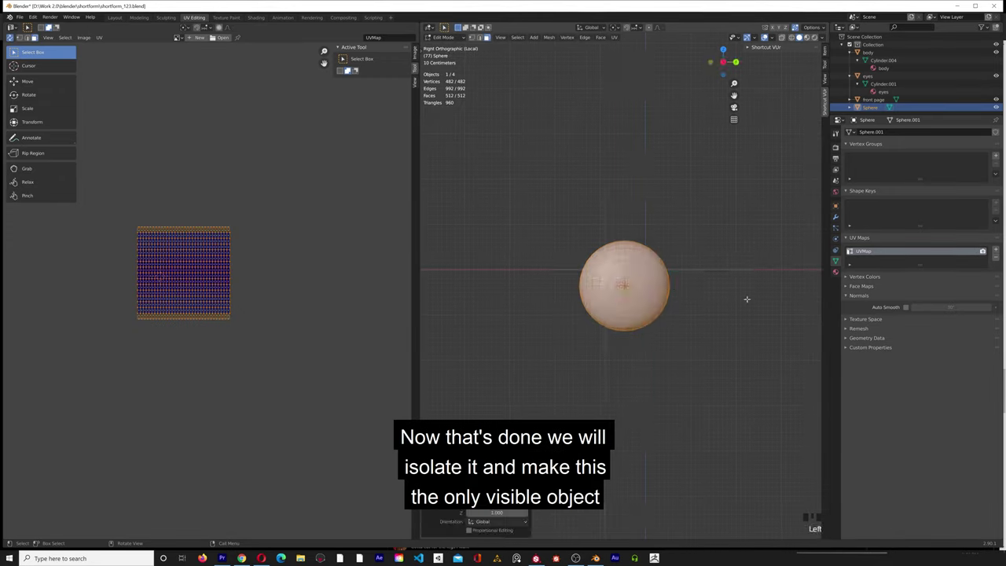
key("s")
key("y")
left_click(688, 286)
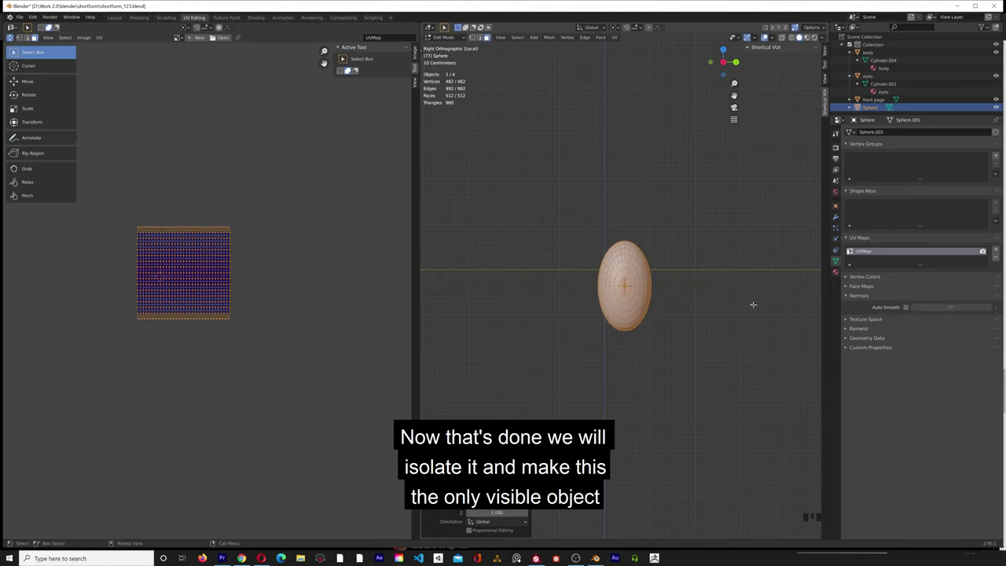
left_click(736, 62)
key("BackSpace")
left_click(718, 294)
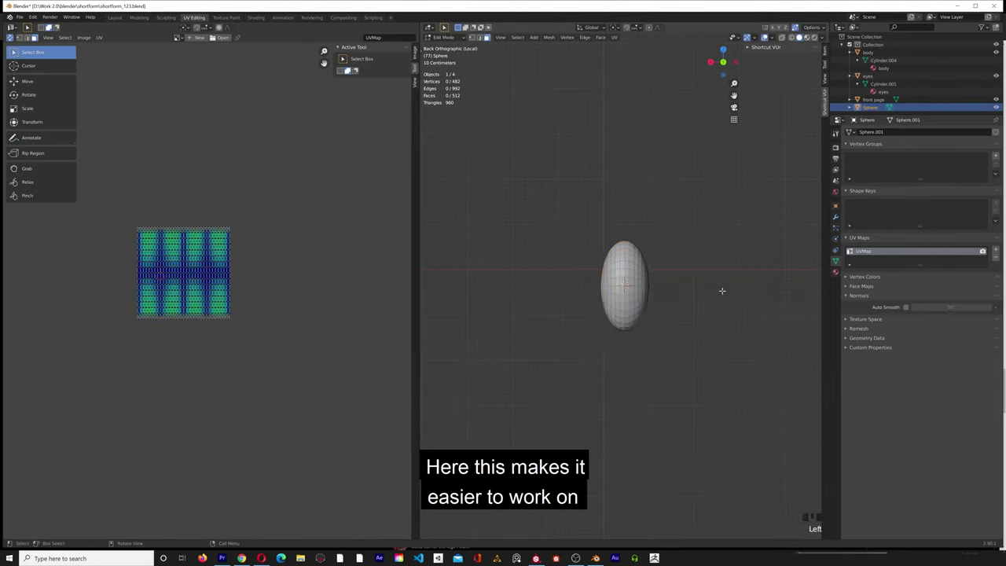
key("ctrl+z")
key("ctrl+z")
Try another Y scale on the sphere from the side view, and undo it.
scroll(662, 283, "up", 2)
middle_click_drag(663, 283, 629, 296)
middle_click_drag(660, 298, 598, 313)
left_click(721, 64)
left_click(722, 65)
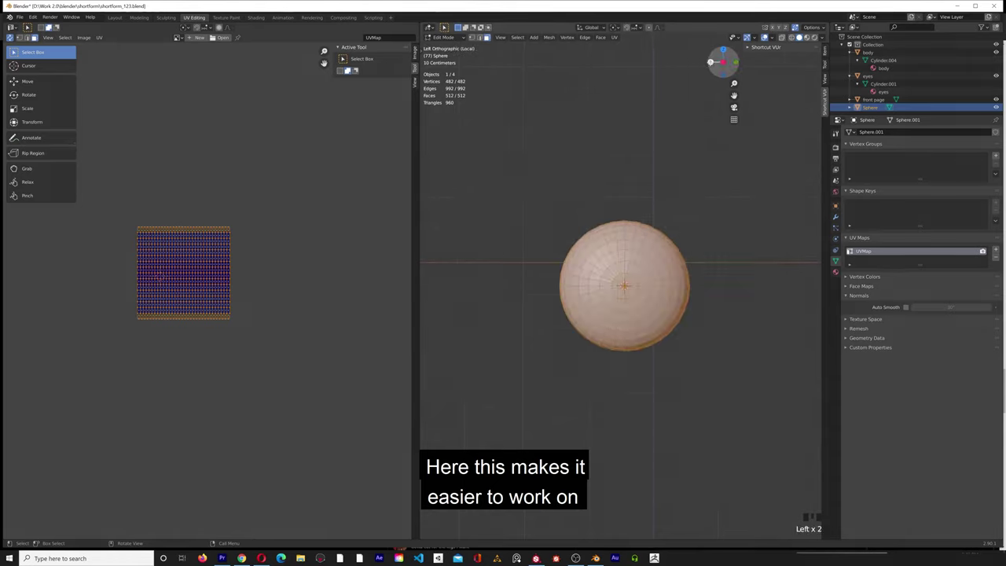
key("s")
key("y")
left_click(689, 297)
left_click(691, 299)
middle_click_drag(690, 306, 767, 359)
key("ctrl+z")
key("ctrl+z")
Scale the sphere's mesh along Y into an ellipsoid and enlarge the tilted outer sphere to about 1.5 times its size.
key("s")
key("y")
left_click(684, 329)
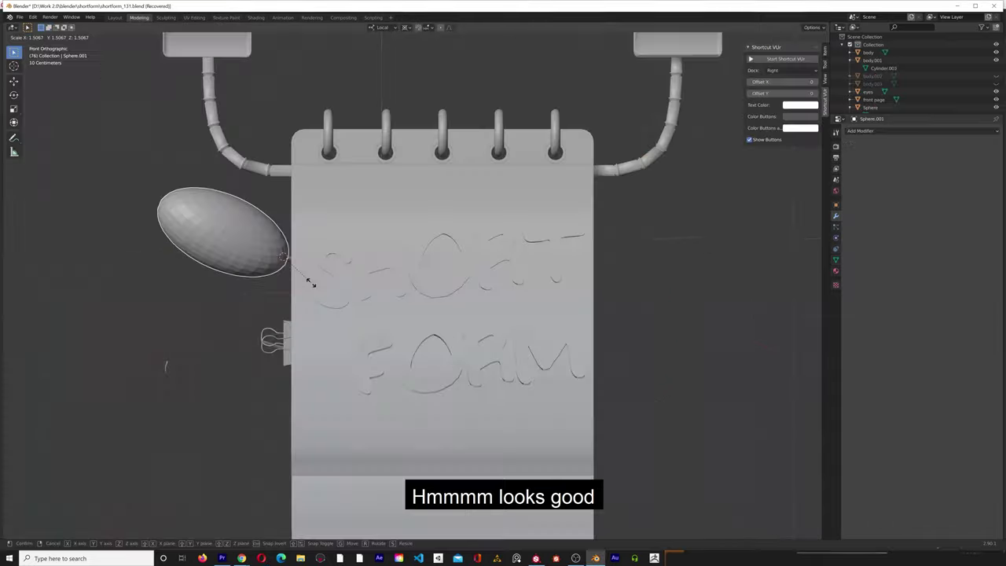
left_click(166, 366)
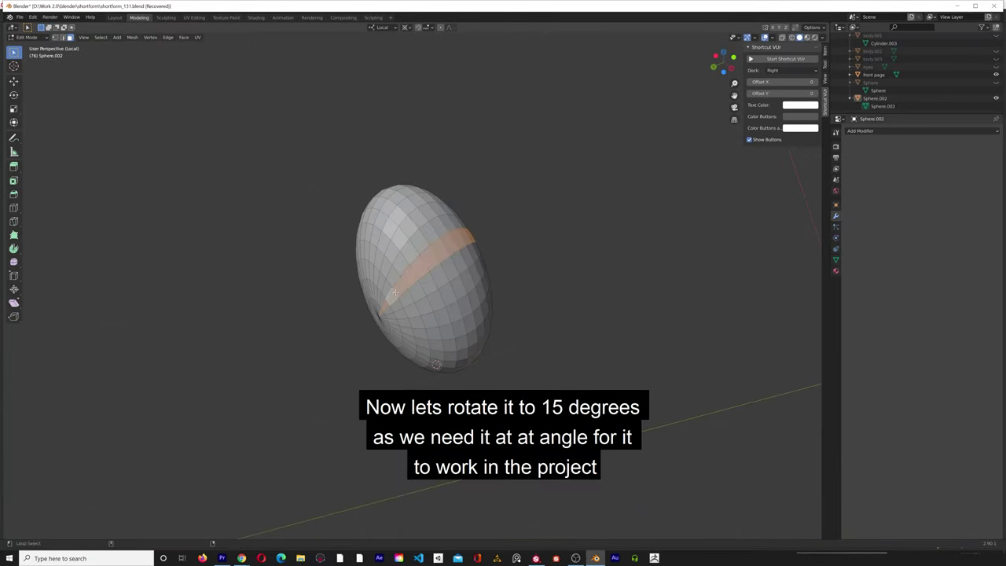
Delete the selected pole-to-pole face loop of the outer sphere and the leftover faces around the pole.
key("x")
middle_click_drag(395, 293, 575, 300)
left_click(487, 313)
left_click(440, 338, "alt")
key("x")
left_click(577, 299)
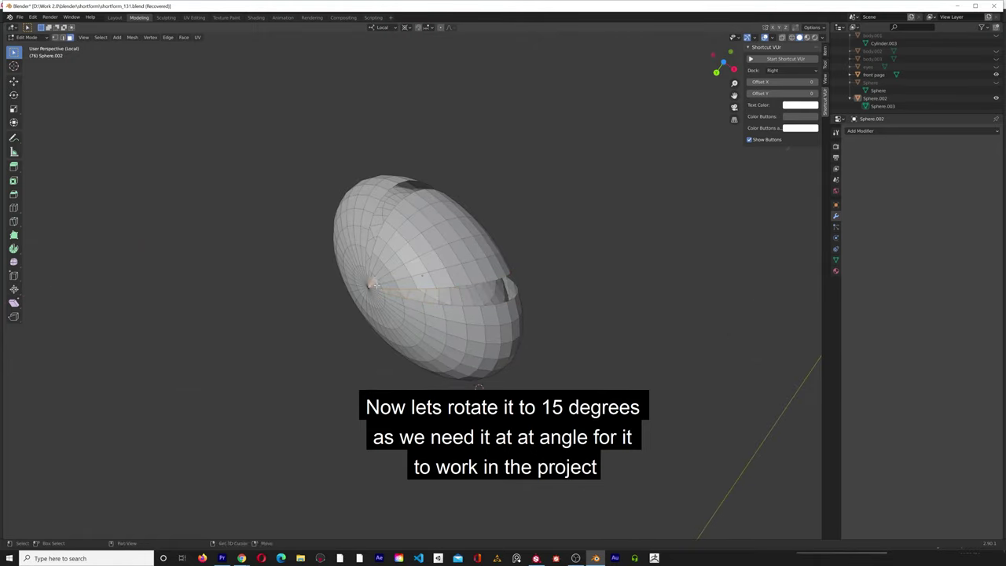
key("x")
left_click(682, 330)
Delete a second pole-to-pole face loop on the outer sphere to separate the eyelid sections.
middle_click_drag(681, 330, 600, 317)
left_click(438, 314, "alt")
middle_click_drag(439, 314, 413, 281)
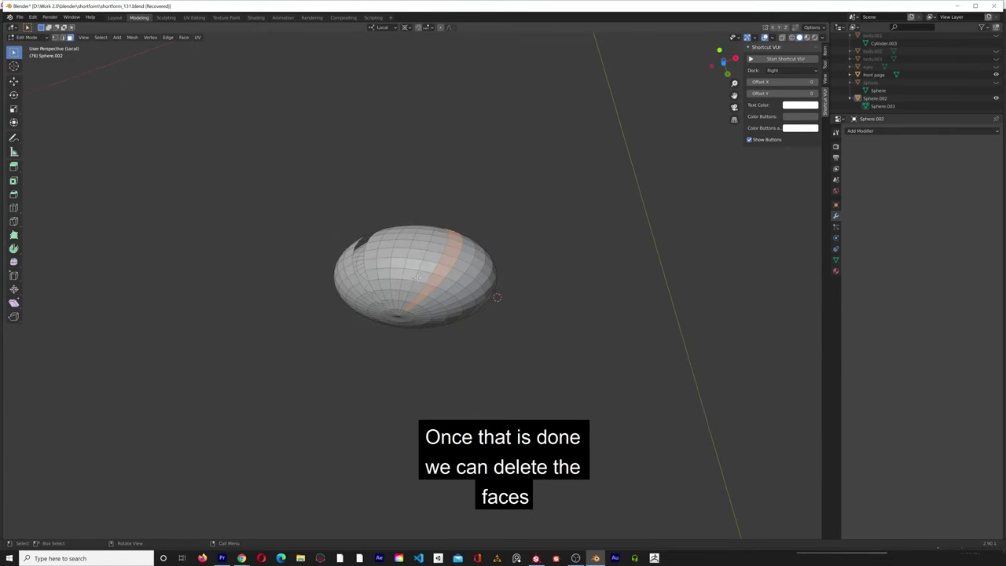
middle_click_drag(554, 277, 426, 271)
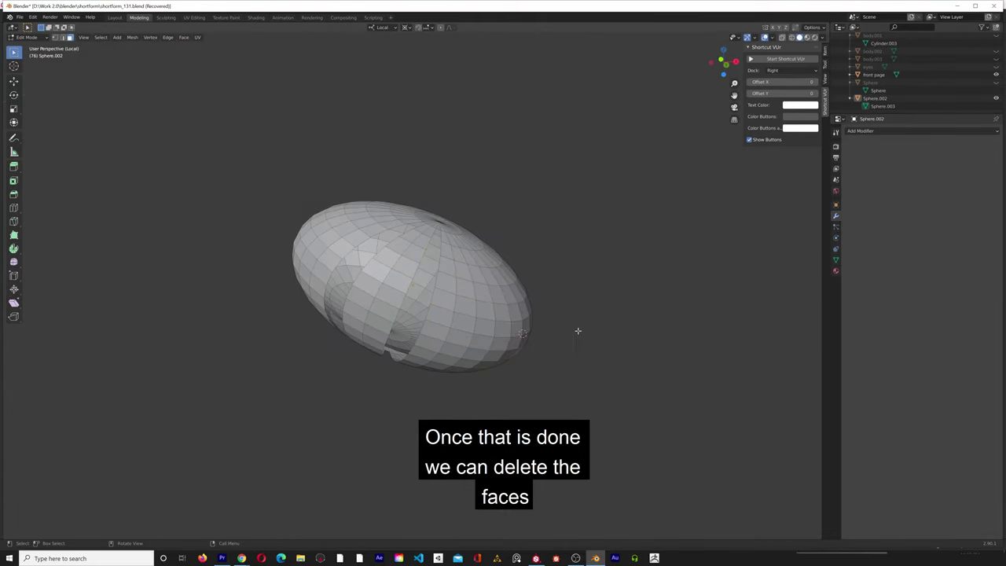
middle_click_drag(577, 331, 362, 291)
key("x")
left_click(535, 312)
key("x")
left_click(624, 342)
middle_click_drag(582, 315, 472, 377)
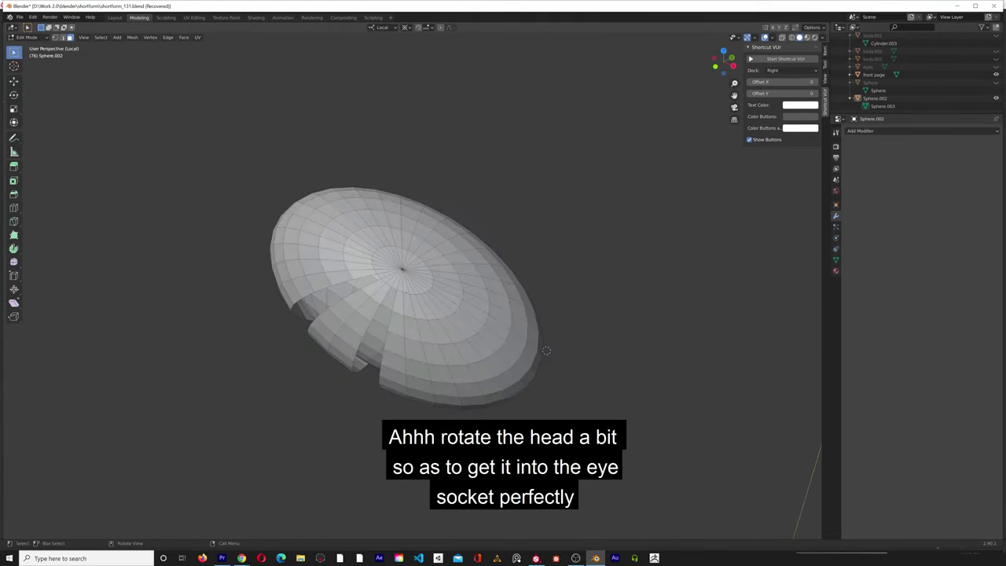
Select the linked strip of faces isolated between the two gaps in the outer sphere and delete it.
key("x")
left_click(395, 297)
key("l")
key("x")
left_click(356, 316)
Fit the linked eyelid shell around the eyeball by rotating it, moving it within the XY plane and scaling it.
middle_click_drag(361, 314, 595, 246)
scroll(408, 295, "up", 1)
scroll(383, 301, "down", 1)
middle_click_drag(548, 308, 525, 335)
key("l")
key("r")
left_click(417, 282)
key("g")
key("shift+z")
left_click(417, 291)
middle_click_drag(467, 304, 440, 263)
key("s")
left_click(553, 300)
Select the linked eyelid shell and add a Solidify modifier to the outer eye object.
key("l")
left_click(997, 132)
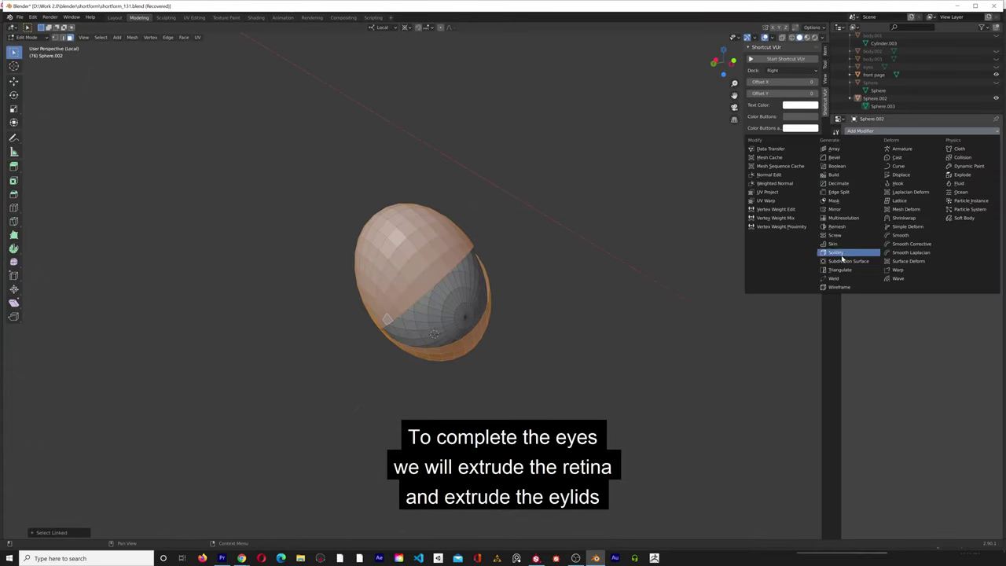
left_click(843, 256)
scroll(596, 320, "up", 2)
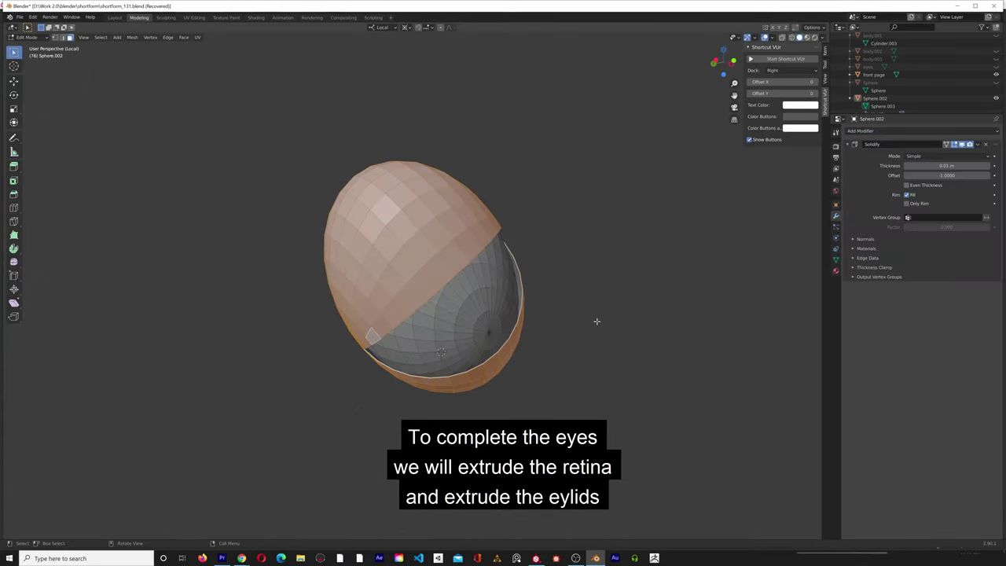
left_click(677, 316)
middle_click_drag(677, 316, 543, 253)
scroll(579, 278, "up", 1)
Increase the Solidify modifier's thickness to make the eyelids thicker.
left_click(987, 165)
left_click(987, 165)
middle_click_drag(547, 309, 578, 351)
key("Tab")
left_click(988, 166)
middle_click_drag(616, 243, 573, 221)
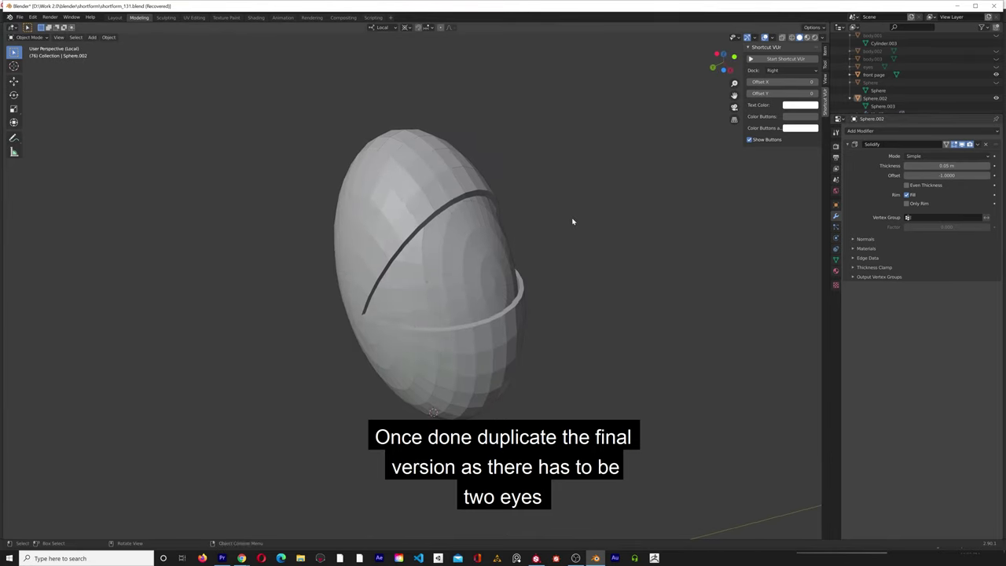
Select the band of faces along the upper eyelid's front rim and move it along the normal Y axis.
key("Tab")
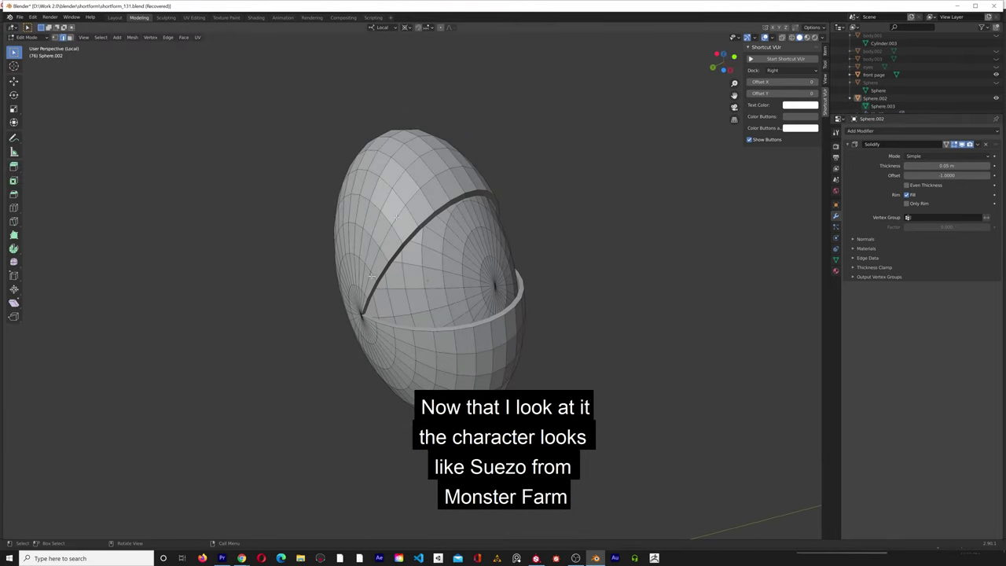
key("ctrl+z")
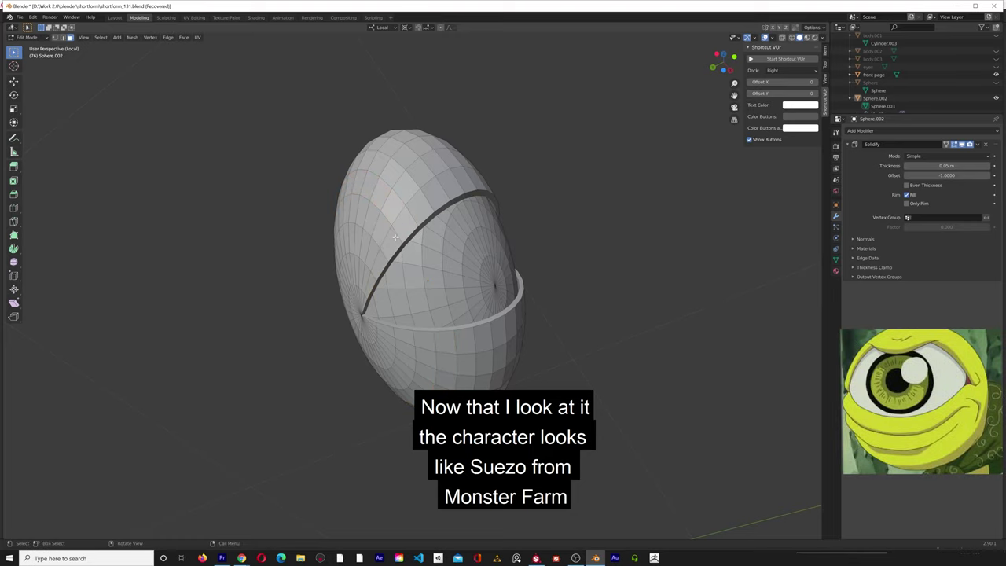
left_click(392, 244)
middle_click_drag(392, 245, 396, 262)
left_click(421, 210, "alt")
scroll(362, 299, "up", 2)
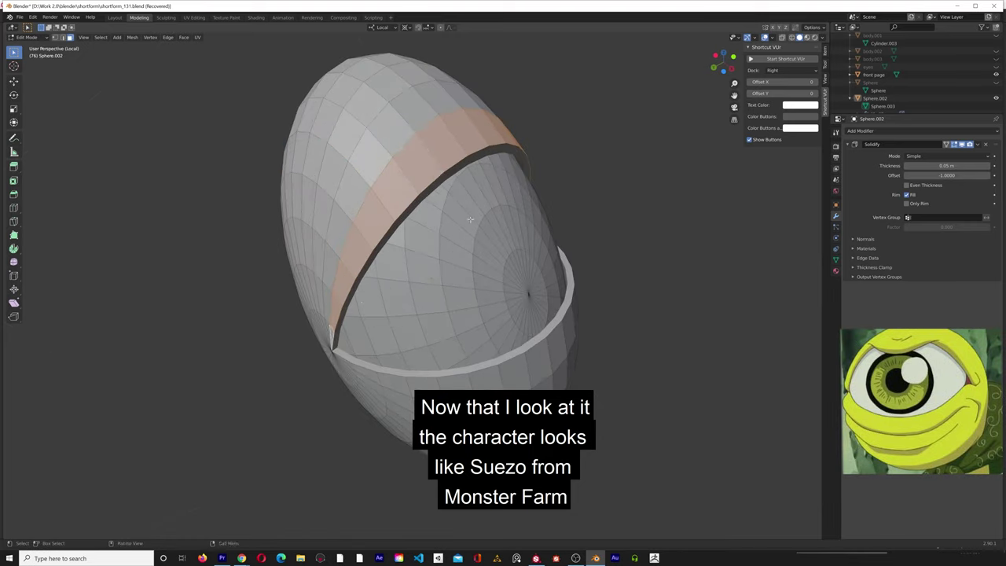
middle_click_drag(361, 299, 910, 162)
key("Return")
middle_click_drag(487, 260, 539, 303)
scroll(539, 303, "down", 3)
key("s")
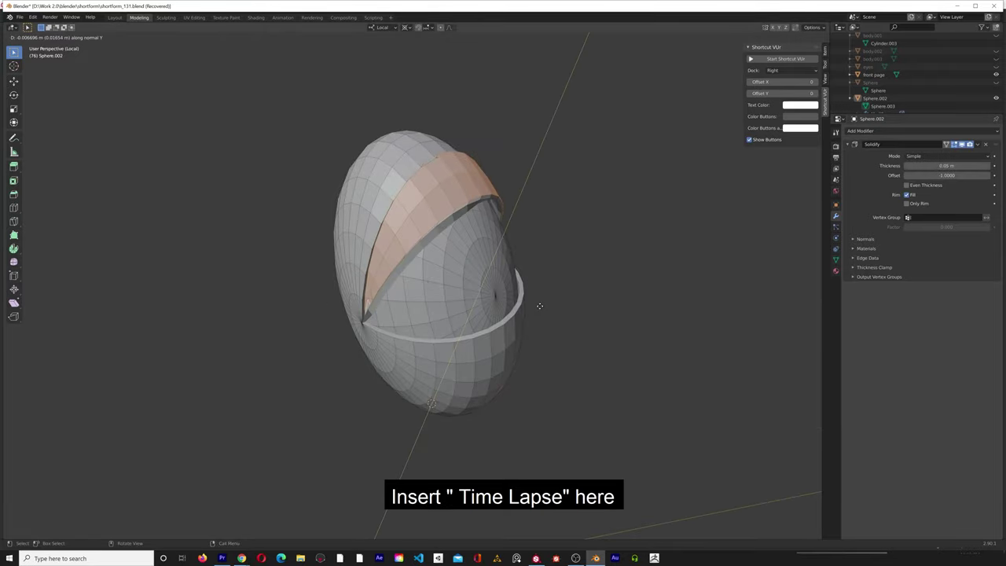
left_click(574, 377)
left_click(574, 377)
middle_click_drag(575, 377, 620, 354)
scroll(598, 354, "down", 2)
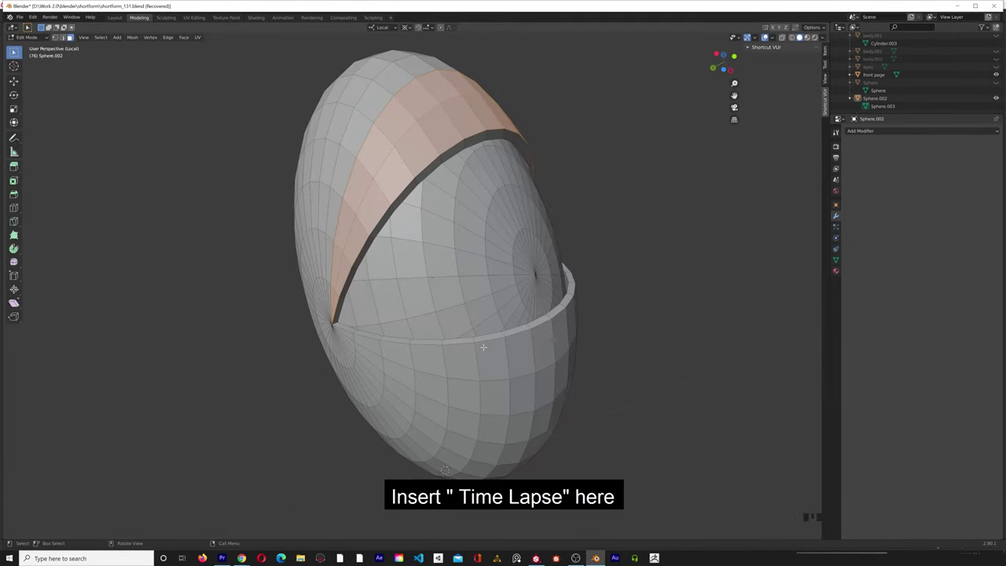
Poke the selected faces on the upper eyelid's front band.
right_click(395, 126)
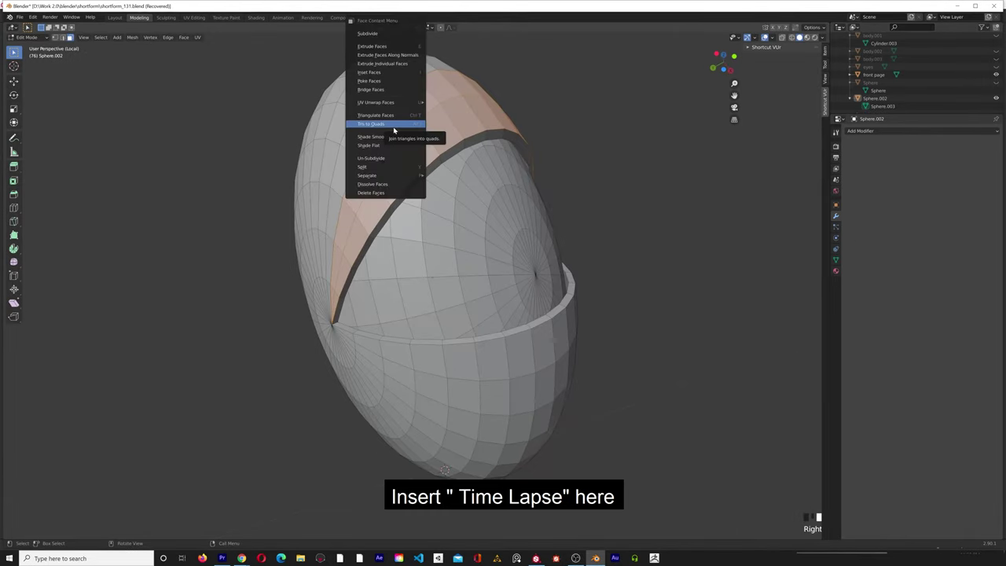
left_click(419, 81)
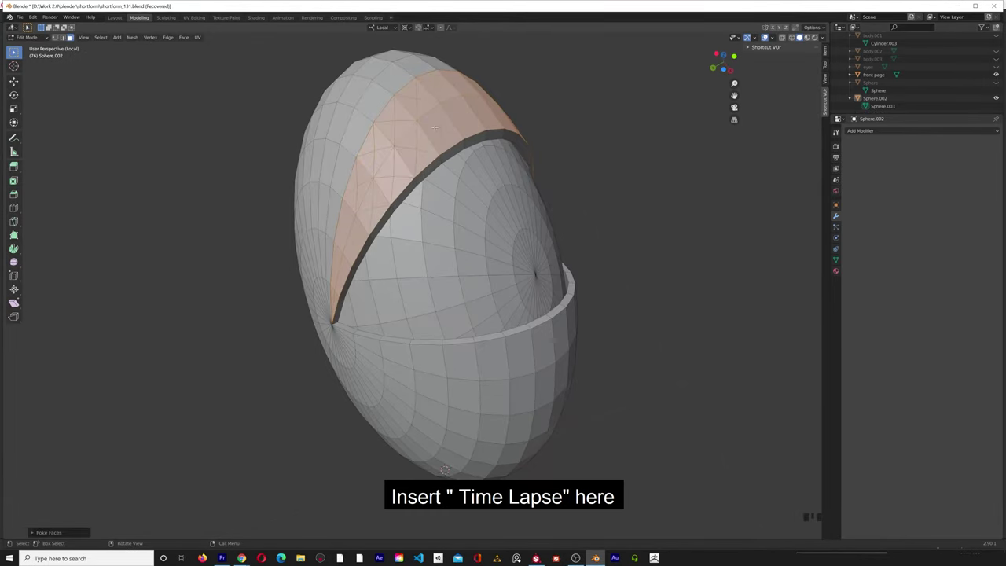
Select the linked eyelid geometry and shade it smooth.
key("l")
right_click(536, 409)
left_click(535, 461)
Select the rings of faces around the eyeball's front pole and extrude them as the iris.
scroll(568, 404, "down", 1)
middle_click_drag(478, 306, 474, 282)
left_click(464, 251)
scroll(464, 250, "up", 2)
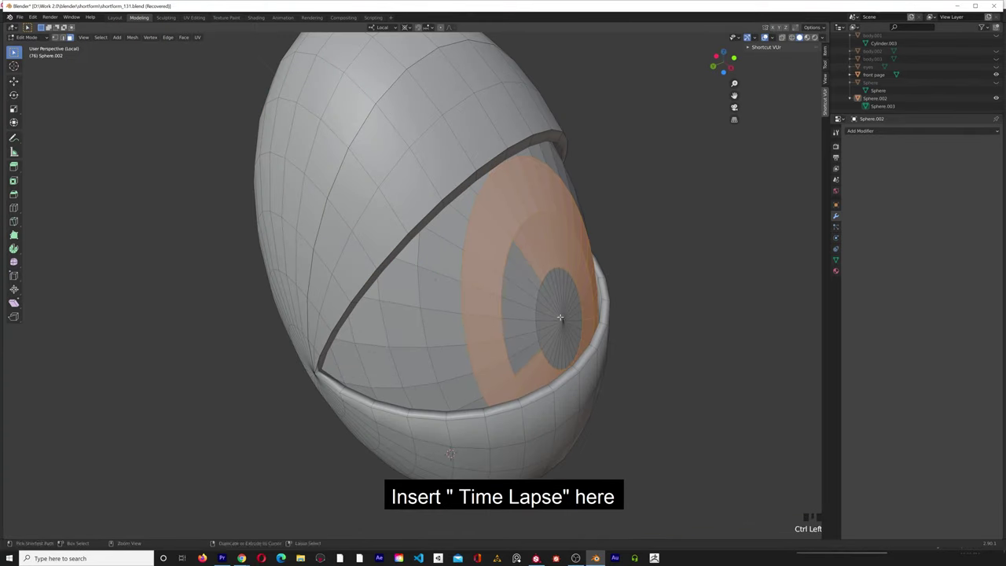
left_click_drag(560, 317, 556, 323, "shift")
left_click_drag(559, 318, 567, 321, "shift")
middle_click_drag(577, 322, 640, 372)
key("e")
left_click(640, 374)
left_click(640, 374)
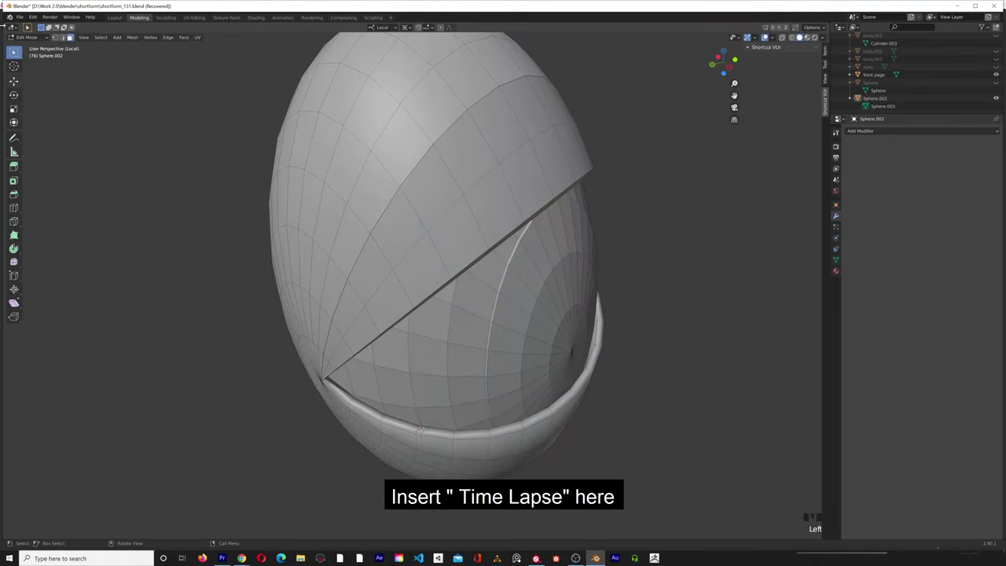
Select the unwanted edges near the eyeball's side pole and delete them.
scroll(629, 370, "down", 1)
middle_click_drag(731, 361, 794, 334)
left_click(65, 38)
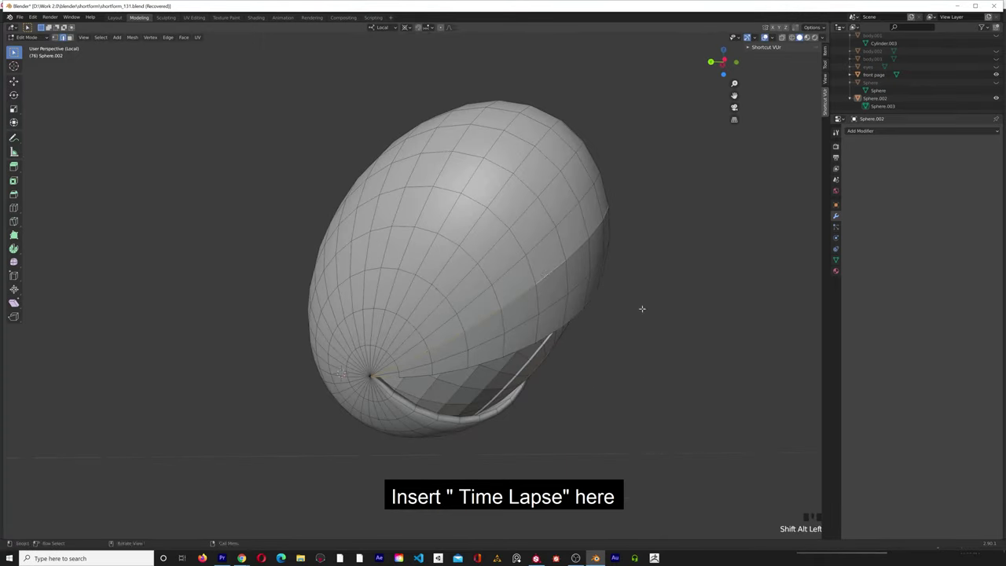
middle_click_drag(643, 310, 600, 285)
key("x")
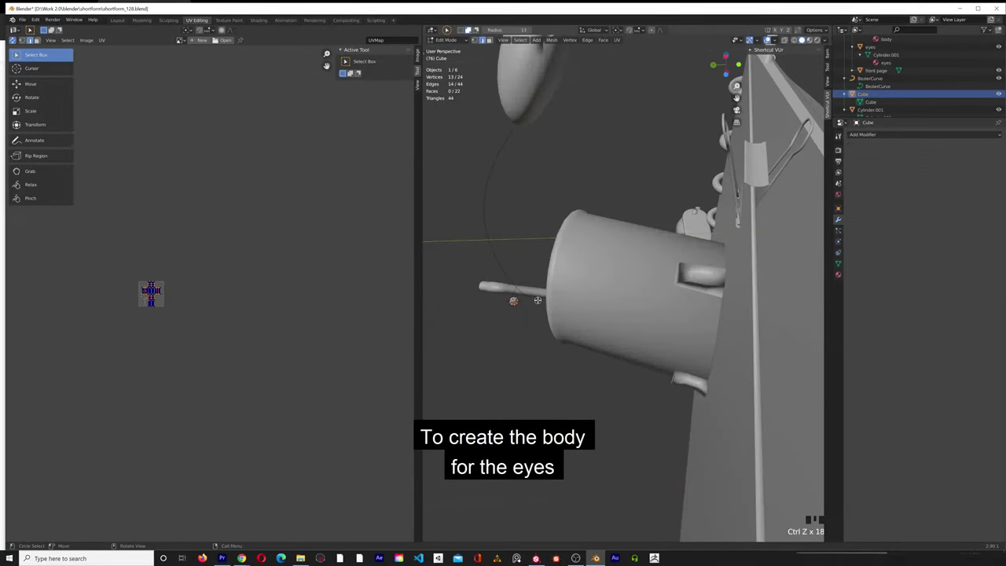
Add a first set of parallel loop cuts to the small cube beside the pencil.
scroll(585, 248, "up", 3)
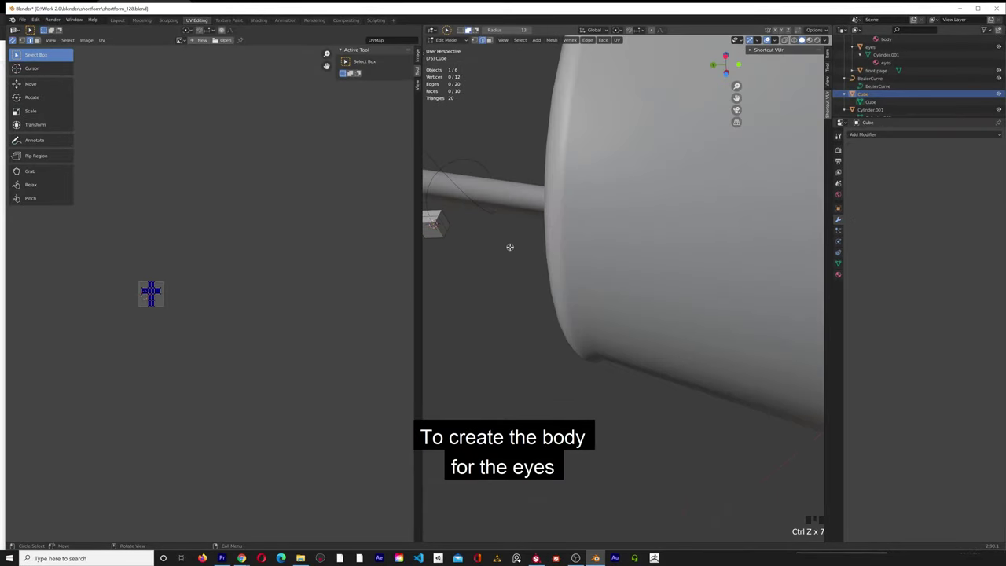
scroll(509, 247, "down", 2)
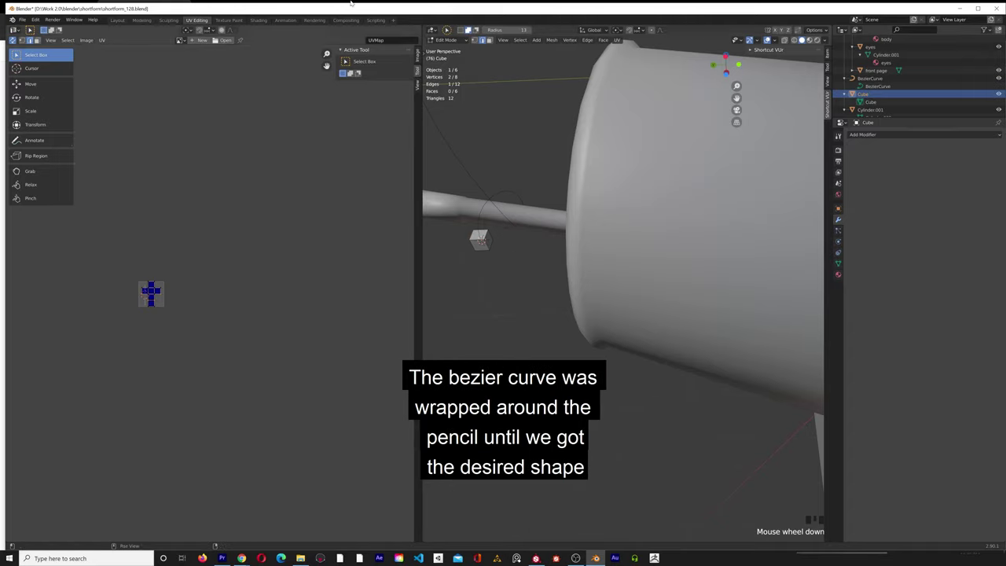
left_click(36, 20)
left_click(44, 37)
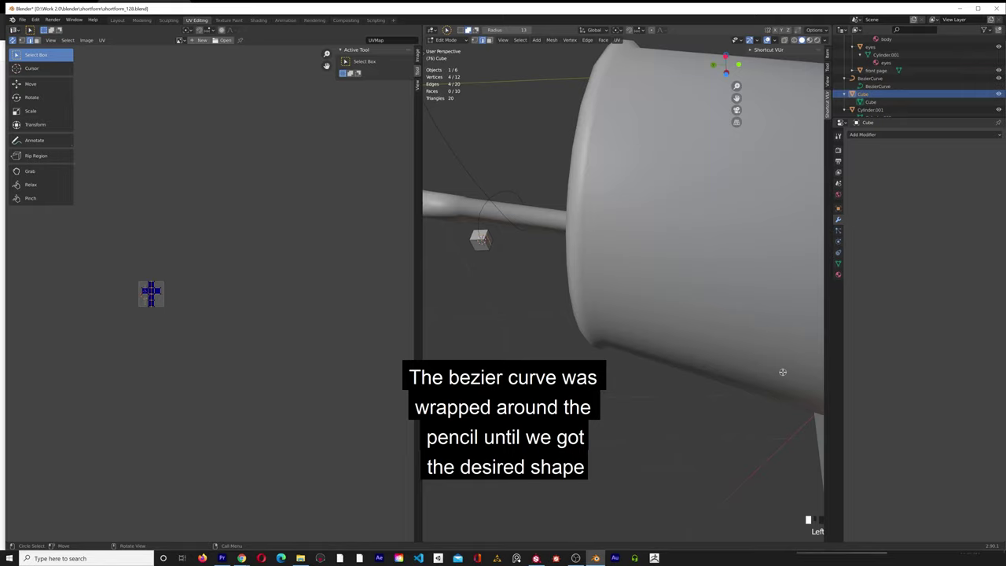
key("ctrl+shift+r")
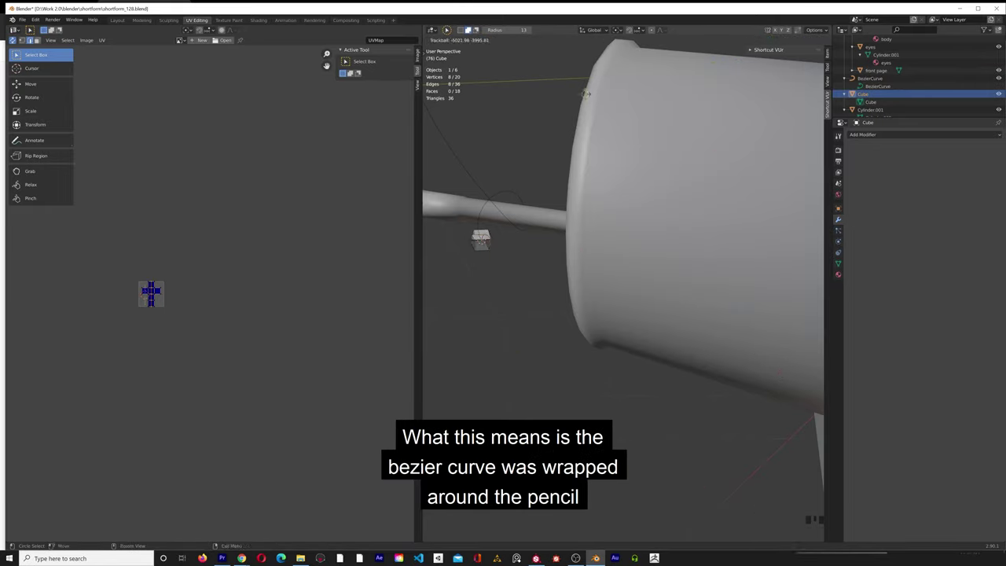
left_click(638, 365)
Add a second set of loop cuts to the small cube, crossing the existing ones.
left_click(36, 19)
left_click(56, 47)
scroll(541, 280, "down", 2)
middle_click_drag(490, 222, 628, 144)
scroll(628, 144, "down", 3)
left_click_drag(118, 264, 209, 319)
left_click(209, 319)
left_click(634, 148)
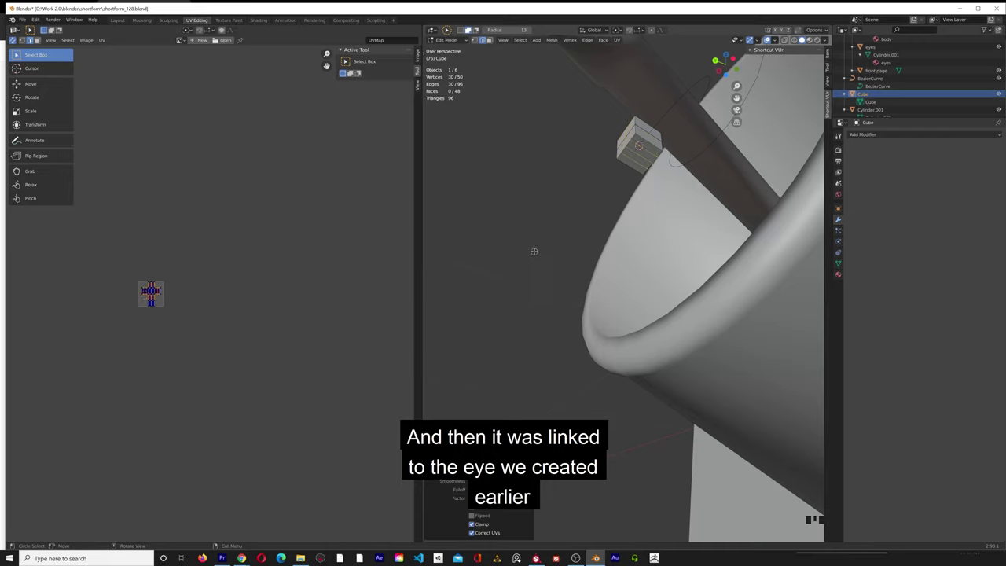
Add an Array modifier to the cube and set its count to 42.
key("Tab")
key("Tab")
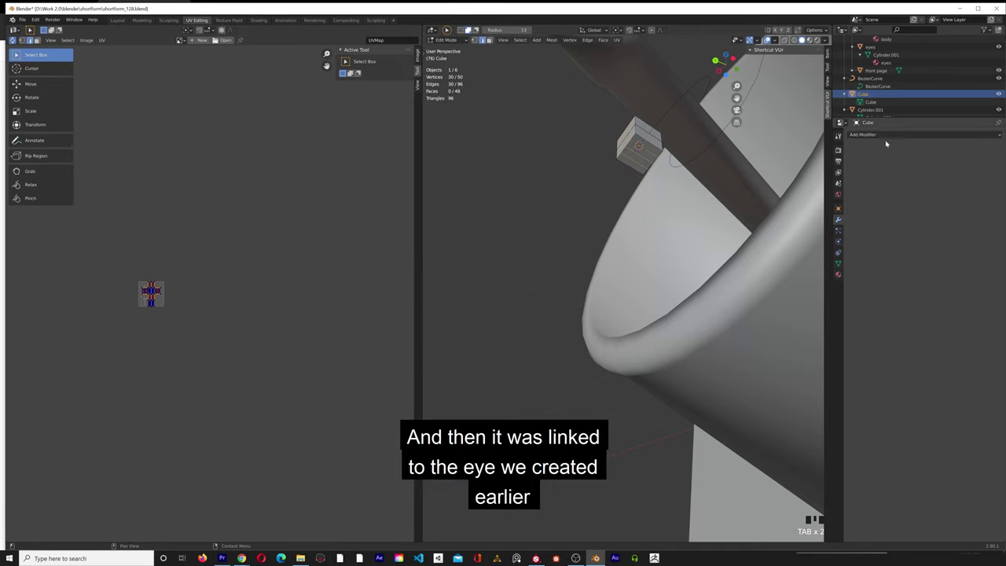
left_click(893, 138)
left_click(856, 152)
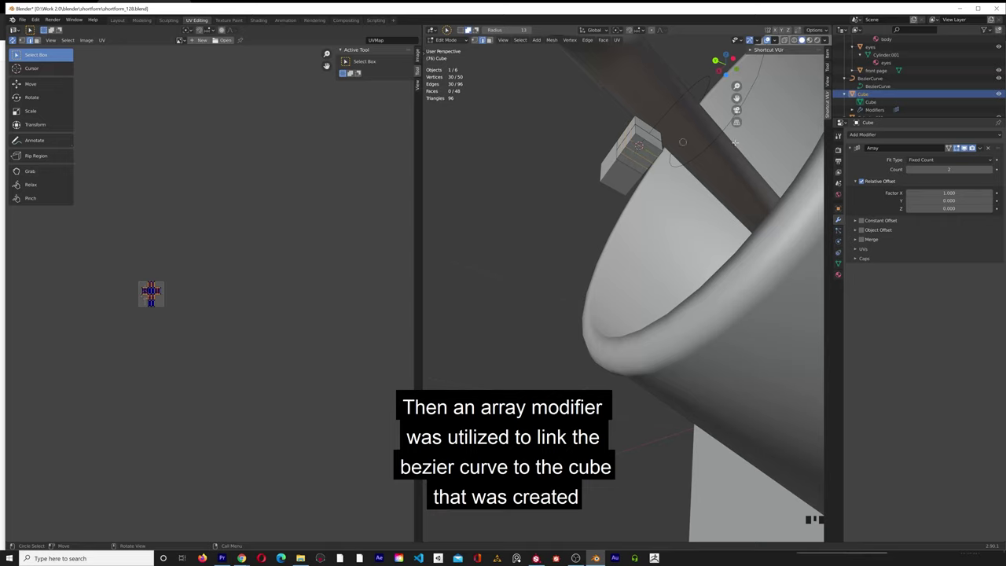
left_click_drag(953, 169, 983, 169)
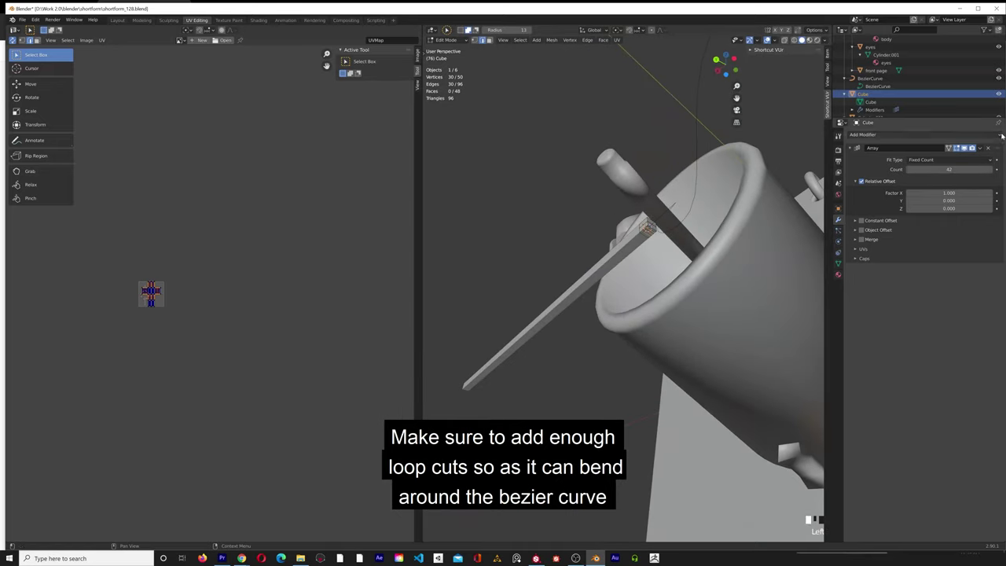
Add a Curve modifier to the arrayed cube so that it follows the Bezier curve.
left_click(1001, 135)
left_click(905, 171)
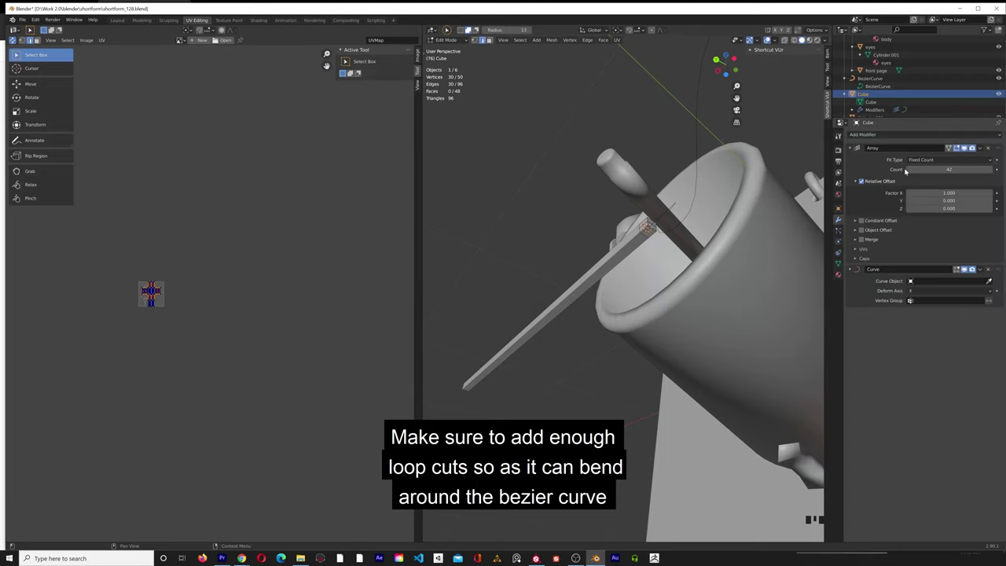
left_click(698, 155)
scroll(651, 198, "down", 4)
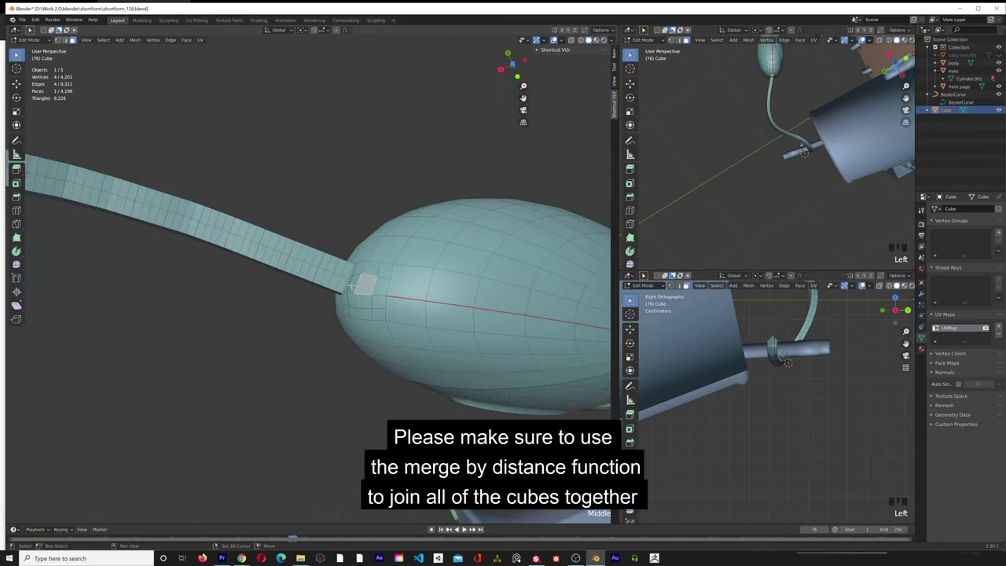
Delete the geometry at the head's tip where the stalk meets it, and the faces capping the stalk's end.
key("x")
left_click(366, 298)
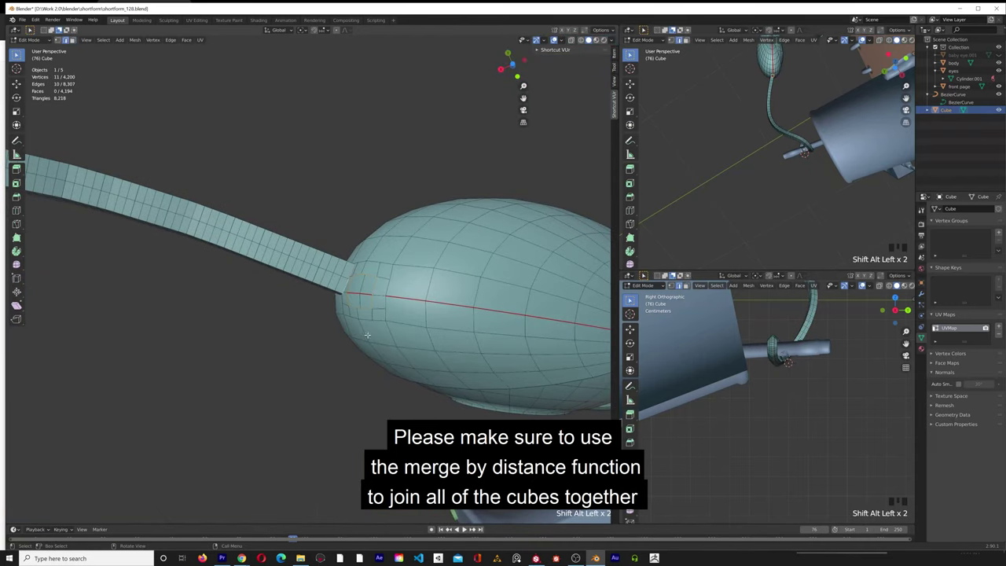
scroll(345, 259, "up", 1)
middle_click_drag(367, 335, 260, 223)
left_click(72, 40)
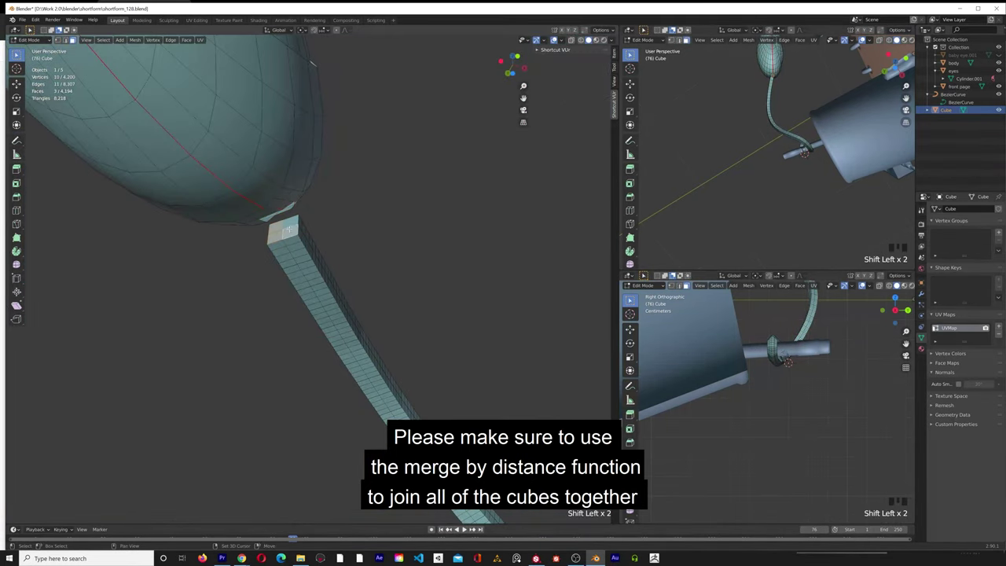
key("x")
left_click(389, 254)
key("x")
left_click(385, 233)
left_click(279, 229, "shift")
key("x")
left_click(284, 226)
Try to bridge the open edge loops of the stalk's end and the head's opening in one go.
middle_click_drag(284, 228, 306, 275)
left_click(284, 242, "alt+shift")
left_click(261, 234, "alt+shift")
middle_click_drag(348, 213, 373, 213)
right_click(373, 213)
left_click(370, 228)
middle_click_drag(372, 263, 369, 226)
key("ctrl+z")
key("ctrl+z")
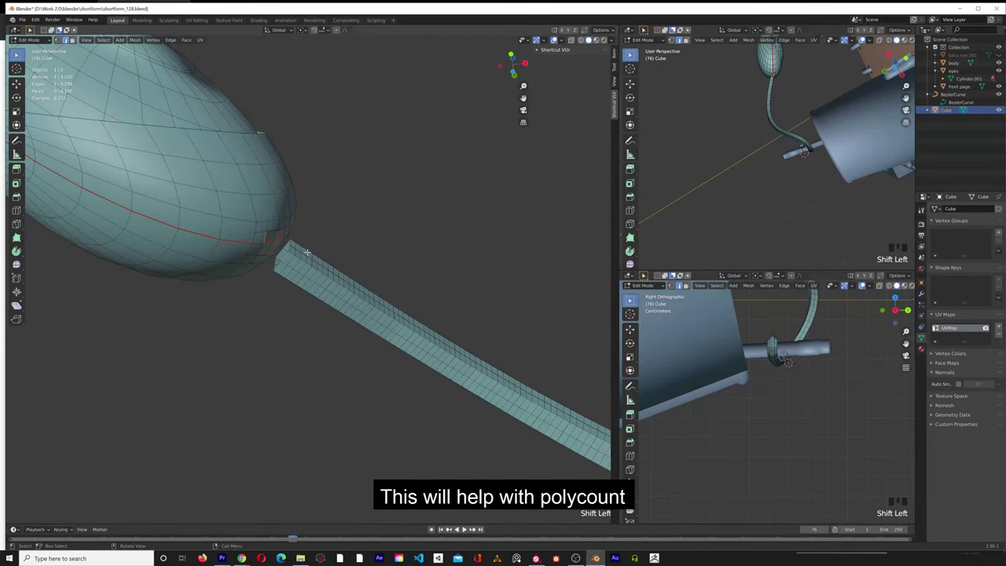
Bridge the first facing edges between the stalk's open end and the hole in the head.
key("ctrl+e")
left_click(340, 228)
key("ctrl+e")
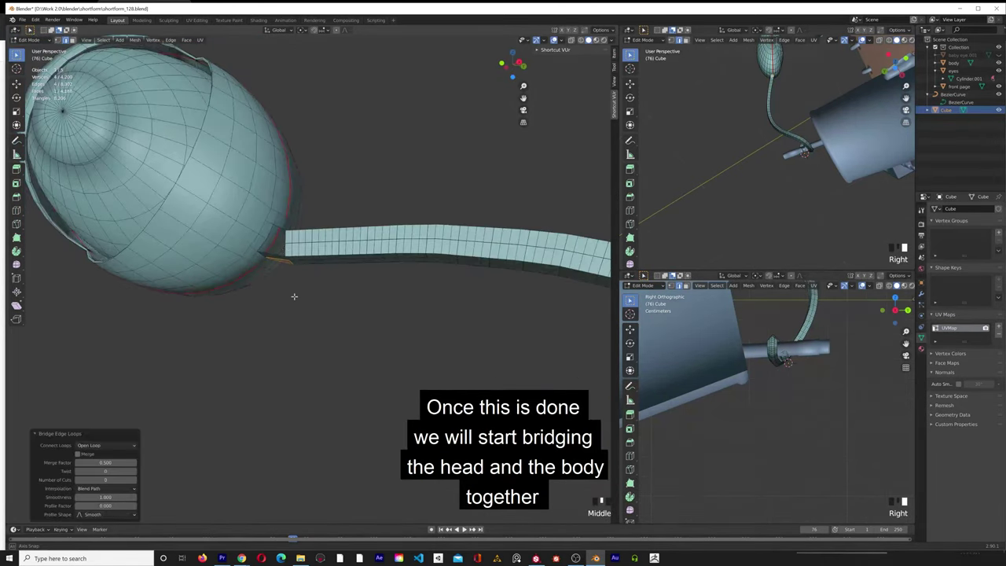
key("ctrl+e")
left_click(364, 188)
right_click(325, 220)
left_click(325, 220)
Bridge the next pair of facing edges around the joint between stalk and head.
middle_click_drag(325, 220, 285, 260)
left_click(324, 226, "shift")
right_click(366, 227)
left_click(366, 227)
left_click(329, 228)
key("ctrl+e")
left_click(353, 220)
left_click(325, 224)
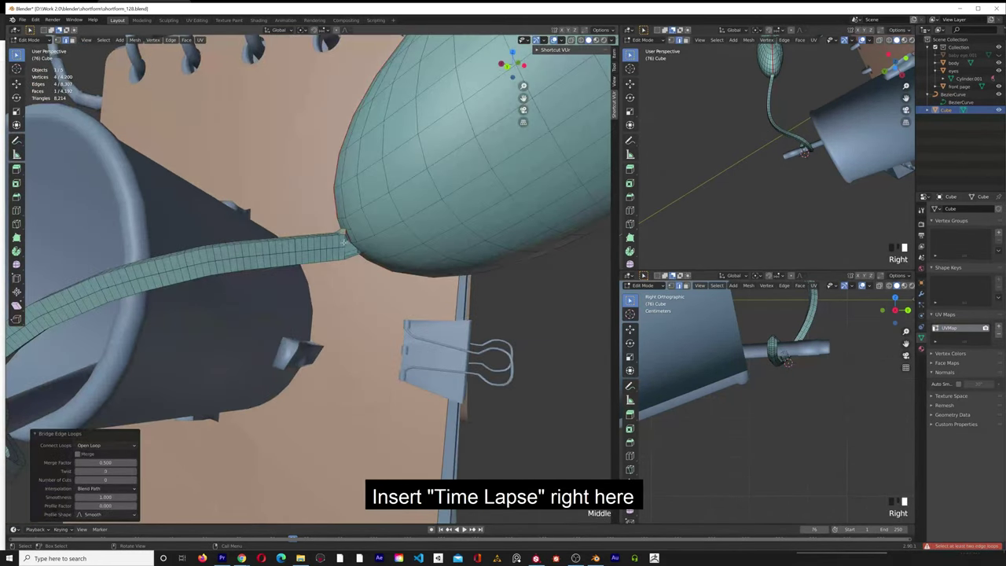
Try to bridge another edge pair between the stalk and the head.
key("ctrl+e")
left_click(369, 274)
scroll(369, 272, "up", 4)
key("ctrl+z")
key("ctrl+z")
Bridge the remaining edge pairs to close the gaps between the stalk and the head.
middle_click_drag(385, 228, 399, 175)
left_click(394, 172)
left_click(403, 165, "shift")
right_click(415, 236)
left_click(417, 238)
left_click(393, 208)
left_click(420, 196, "shift")
middle_click_drag(405, 224, 310, 288)
right_click(416, 208)
left_click(418, 210)
Select the edge loops beside the joint of stalk and head and delete them.
scroll(377, 236, "down", 2)
left_click(367, 230, "alt")
left_click(367, 230, "alt+shift")
key("x")
left_click(267, 366)
Scale the joined head and stalk in the back orthographic view.
key("Tab")
key("ctrl+KP_1")
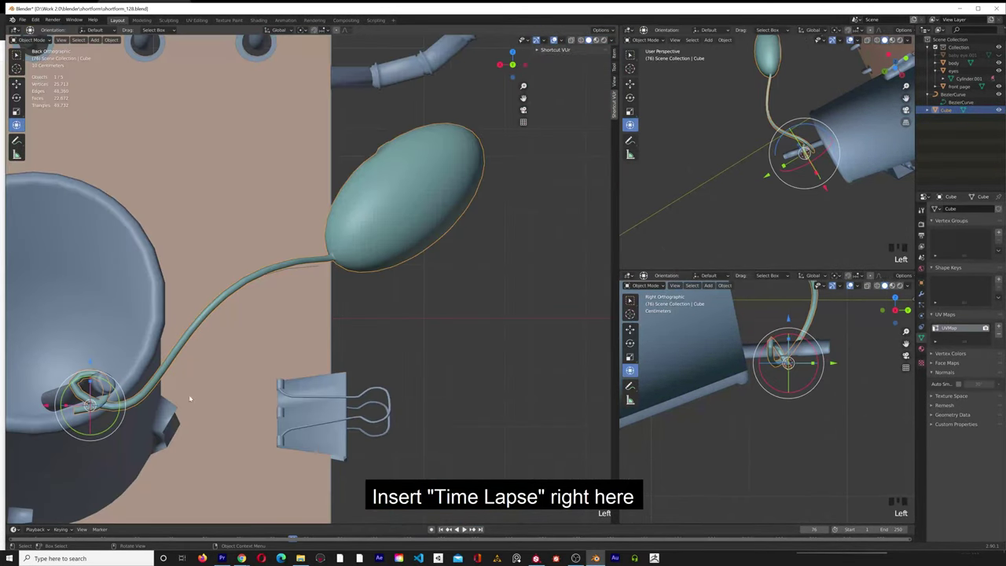
key("Tab")
key("Tab")
key("s")
left_click(189, 415)
Duplicate the head and stalk geometry and place the copy beside the original on the pencil.
middle_click_drag(192, 412, 456, 195)
left_click(495, 411)
scroll(496, 411, "down", 3)
left_click(455, 195)
left_click(496, 245)
middle_click_drag(495, 244, 514, 254)
scroll(420, 258, "down", 2)
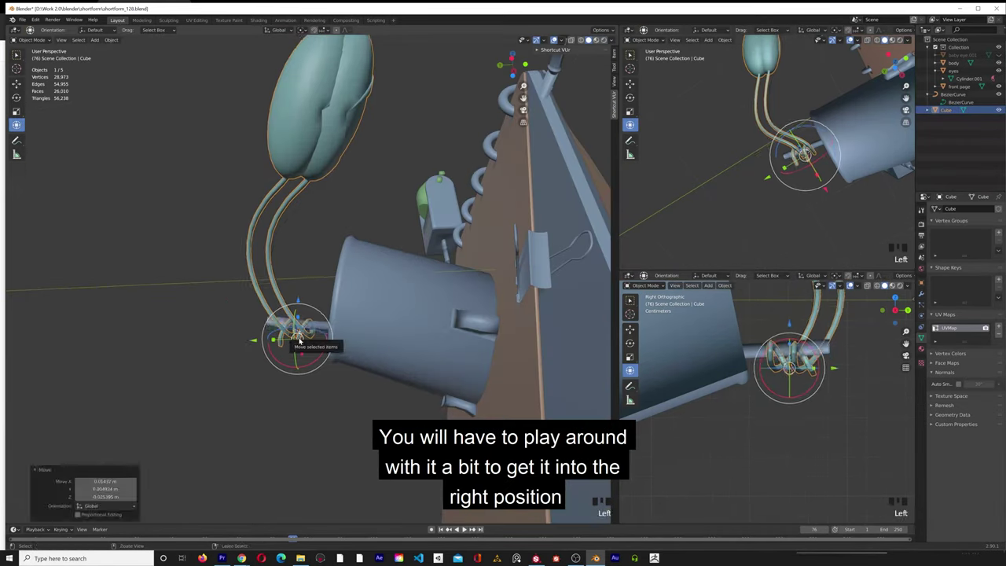
Undo the last move and separate the duplicated head and stalk into its own object.
key("ctrl+z")
key("ctrl+z")
key("p")
left_click(309, 139)
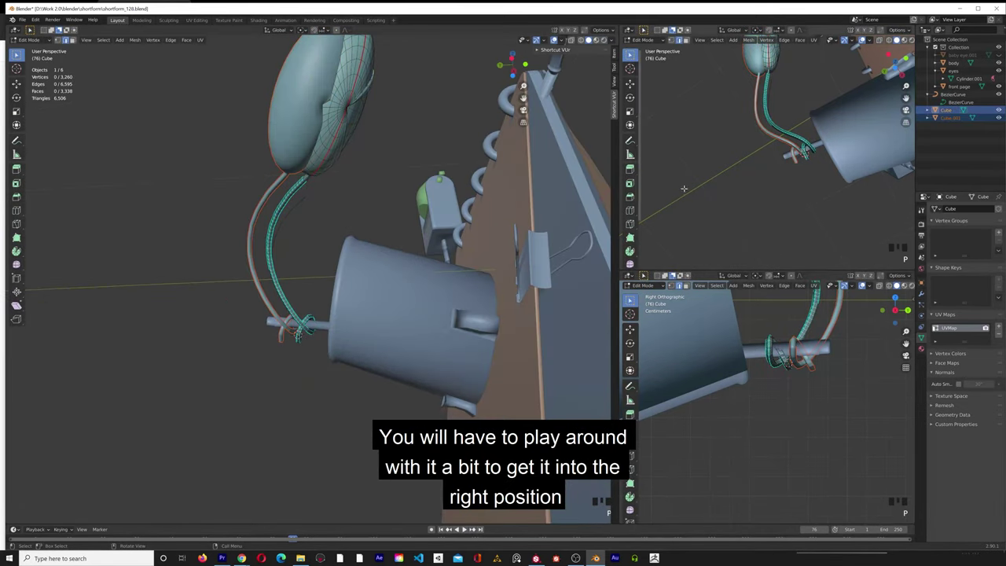
Select the separated object Cube.001 and reposition it so its head sits apart from the original.
left_click(949, 125)
left_click(950, 118)
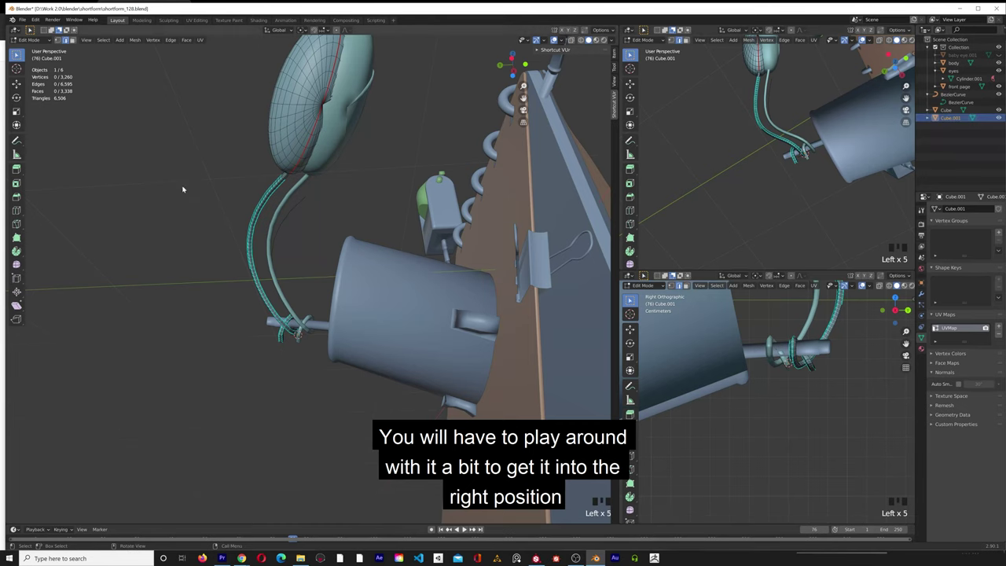
key("Tab")
left_click_drag(298, 310, 305, 316)
left_click_drag(298, 310, 369, 267)
middle_click_drag(370, 267, 269, 291)
Try a mesh transform on all geometry of the copied head and stalk.
key("Tab")
key("a")
right_click(248, 250)
left_click(134, 40)
mouse_move(149, 57)
left_click(228, 68)
middle_click_drag(259, 236, 314, 252)
scroll(314, 251, "down", 1)
key("ctrl+z")
key("ctrl+z")
key("ctrl+z")
scroll(315, 252, "up", 1)
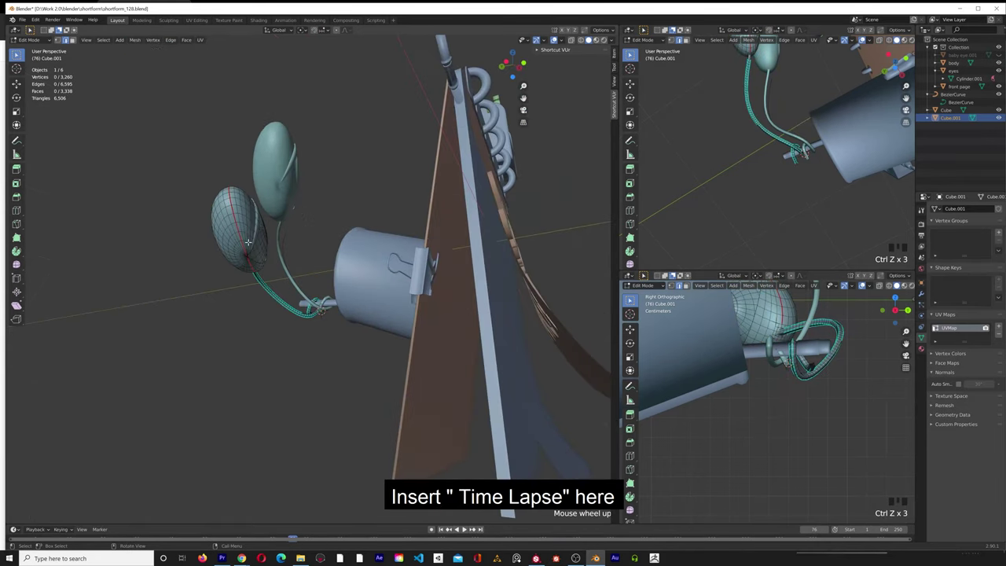
Reselect all geometry of the copied head and stalk and transform the mesh again.
key("a")
left_click(141, 41)
left_click(247, 62)
left_click(134, 39)
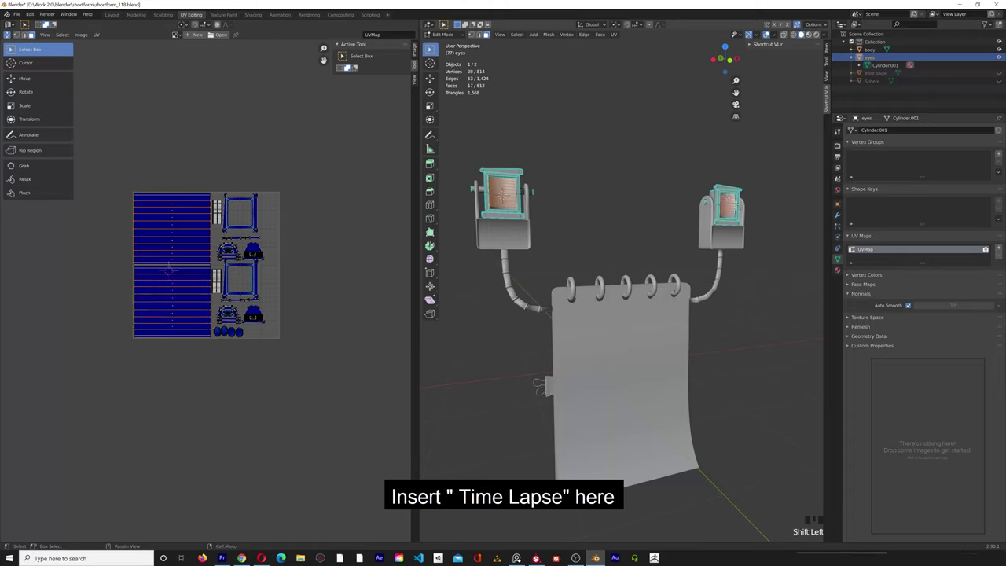
Duplicate the selected screen faces of both head holders in place and separate the selection into a new object.
key("shift+d")
right_click(605, 181)
right_click(625, 221)
key("g")
right_click(667, 224)
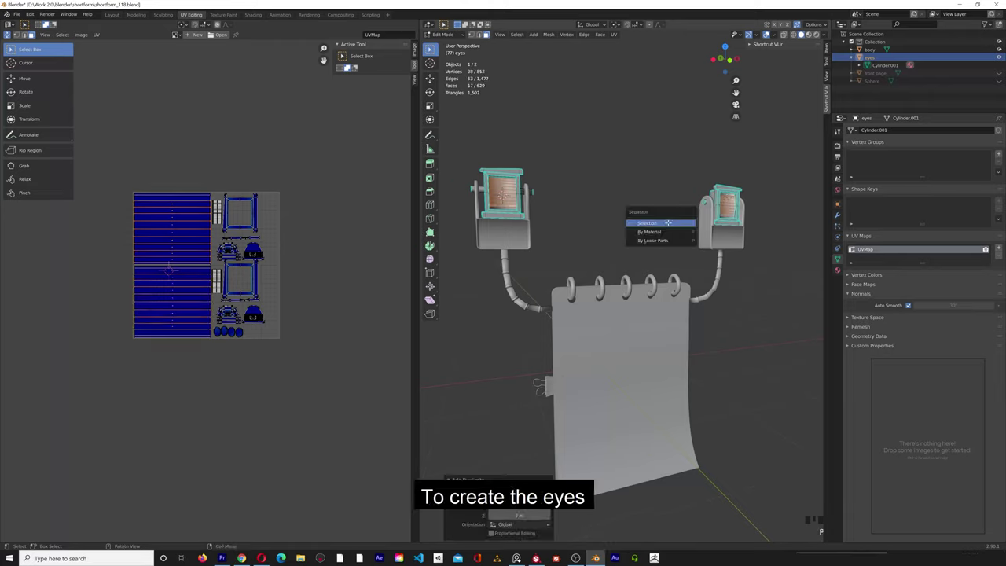
key("p")
left_click(668, 223)
Hide the body and eyes objects and make eyes.001 the object for editing.
left_click(998, 49)
left_click(999, 58)
scroll(570, 187, "up", 1)
scroll(571, 187, "down", 1)
left_click(851, 73)
left_click(868, 81)
Add eight vertical loop cuts across each of the two eye panels.
scroll(628, 149, "up", 1)
double_click(469, 168)
double_click(751, 202, "shift")
double_click(477, 163)
left_click(548, 472)
key("ctrl+r")
double_click(749, 188)
left_click(548, 472)
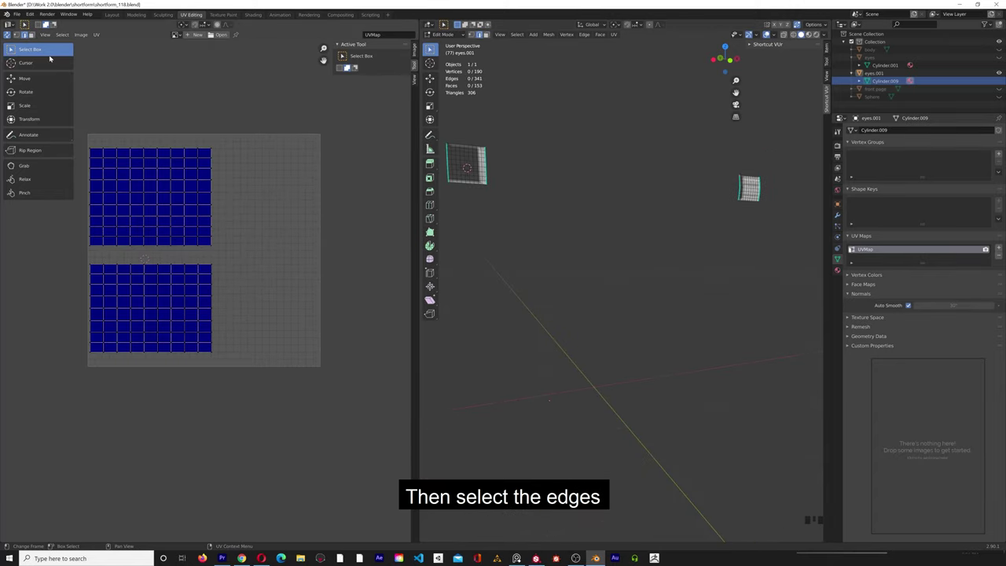
Select the inner faces of both eye panels inside a one-face border and dissolve them into single faces.
left_click(32, 35)
left_click_drag(107, 161, 189, 236)
left_click_drag(178, 165, 196, 231, "shift")
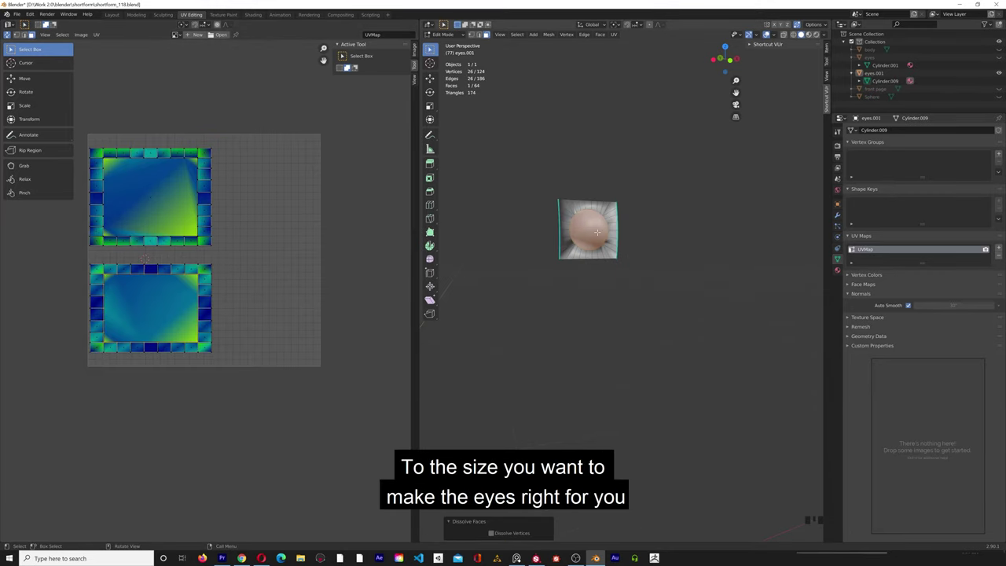
Scale the round central face of the eye panel along the Z axis.
key("s")
key("z")
left_click(624, 359)
left_click(519, 515)
key("BackSpace")
key("BackSpace")
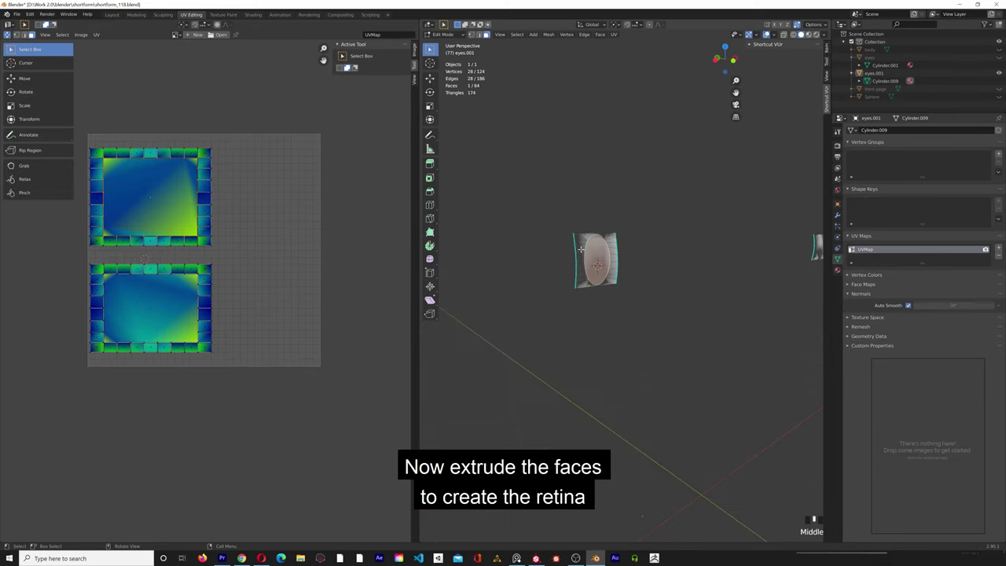
Extrude the oval central face of the eye panel as the retina and shorten the extrusion to a shallow depth.
key("e")
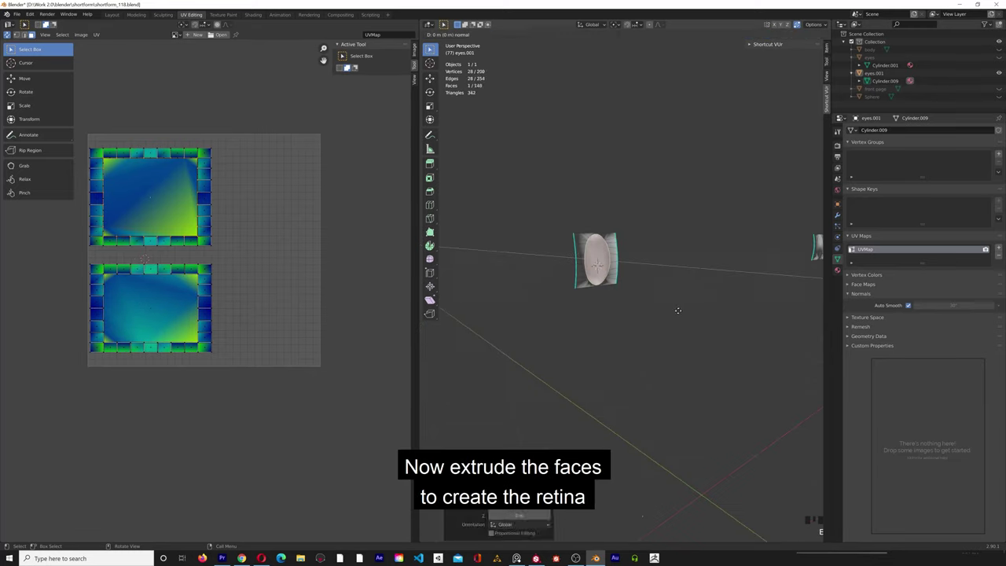
left_click(730, 344)
middle_click_drag(730, 343, 676, 307)
left_click(503, 509)
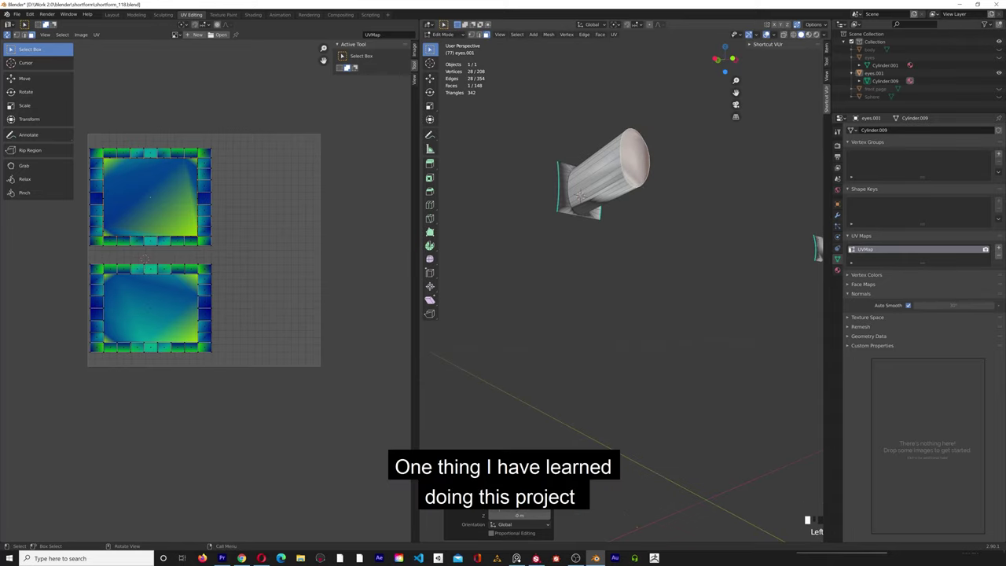
left_click_drag(503, 513, 520, 513)
middle_click_drag(542, 306, 550, 341)
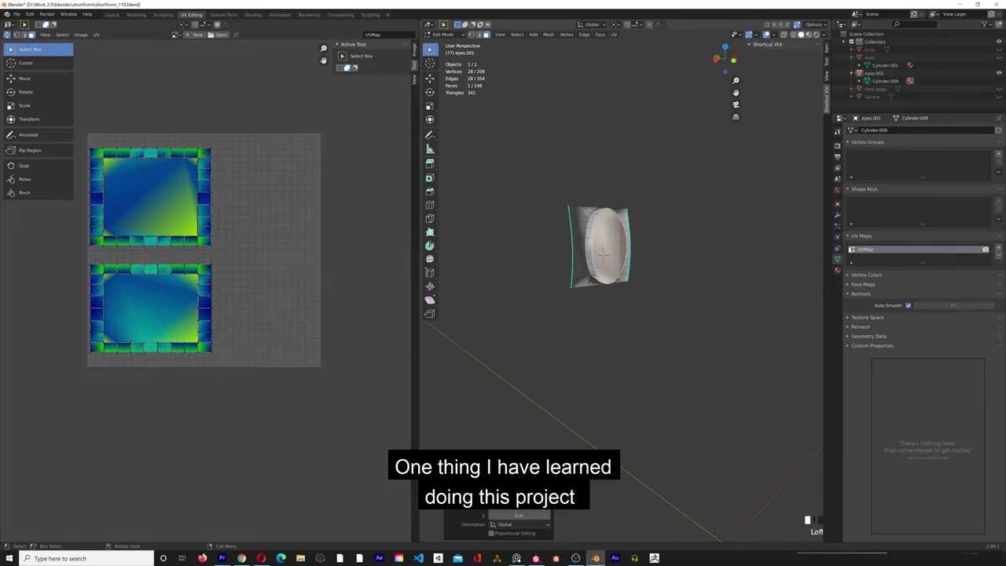
Extrude the oval central face of the second eye panel outward by 0.025 m as its retina.
left_click(665, 257)
scroll(665, 256, "up", 3)
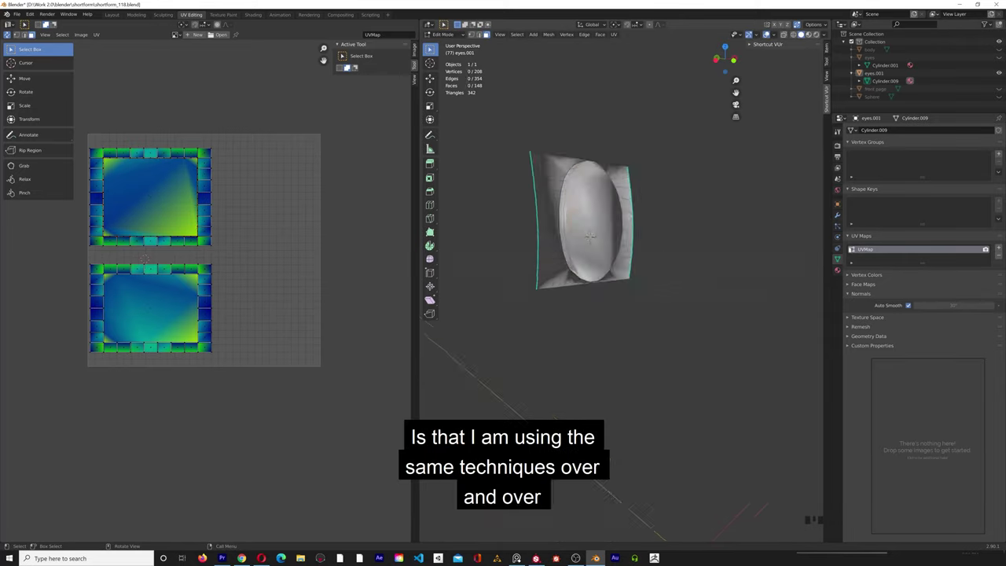
scroll(590, 237, "down", 5)
middle_click_drag(590, 236, 479, 267, "shift")
scroll(747, 247, "up", 2)
left_click(766, 245)
key("e")
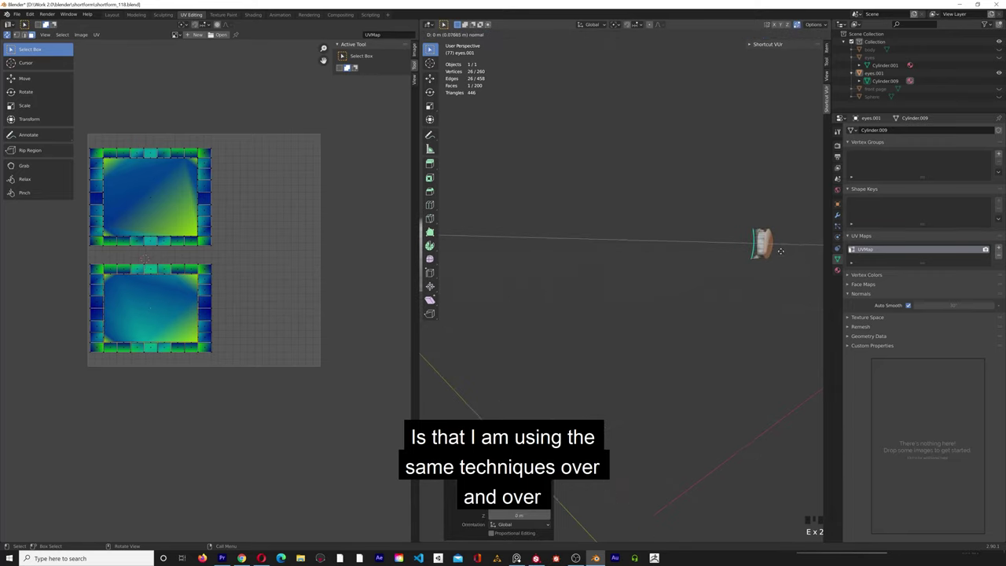
right_click(780, 250)
key("e")
left_click(781, 251)
middle_click_drag(675, 346, 488, 354)
left_click(505, 515)
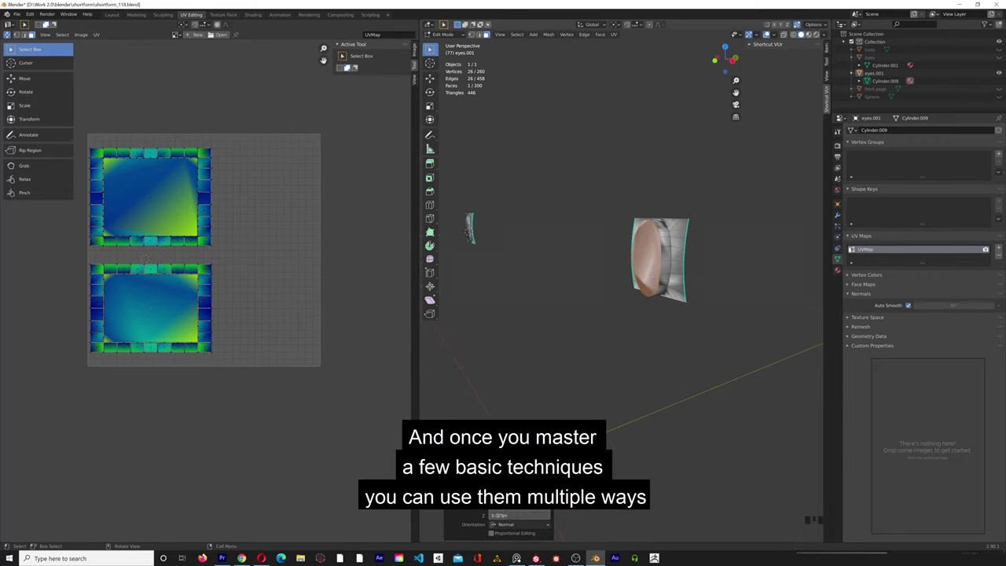
left_click(578, 369)
Select the border face loops on all four sides of one eye's retina and delete them.
middle_click_drag(578, 346, 755, 232)
scroll(707, 263, "up", 1)
left_click(767, 284, "alt")
left_click(732, 244, "alt+shift")
left_click(708, 263, "alt+shift")
left_click(752, 270, "alt+shift")
key("s")
right_click(757, 295)
scroll(758, 301, "up", 2)
scroll(758, 301, "down", 2)
key("x")
left_click(758, 301)
Delete the border face loops surrounding the retina of the other eye panel.
scroll(758, 301, "down", 3)
middle_click_drag(759, 302, 817, 310)
scroll(519, 306, "up", 3)
left_click(482, 309, "alt")
left_click(464, 286, "alt+shift")
middle_click_drag(440, 307, 489, 352)
key("ctrl+z")
left_click(511, 320, "alt+shift")
key("x")
left_click(574, 346)
Finish editing the retina mesh and leave the isolated view to show the whole character.
key("Tab")
key("KP_Divide")
scroll(686, 301, "down", 3)
middle_click_drag(574, 346, 729, 365)
left_click(685, 301)
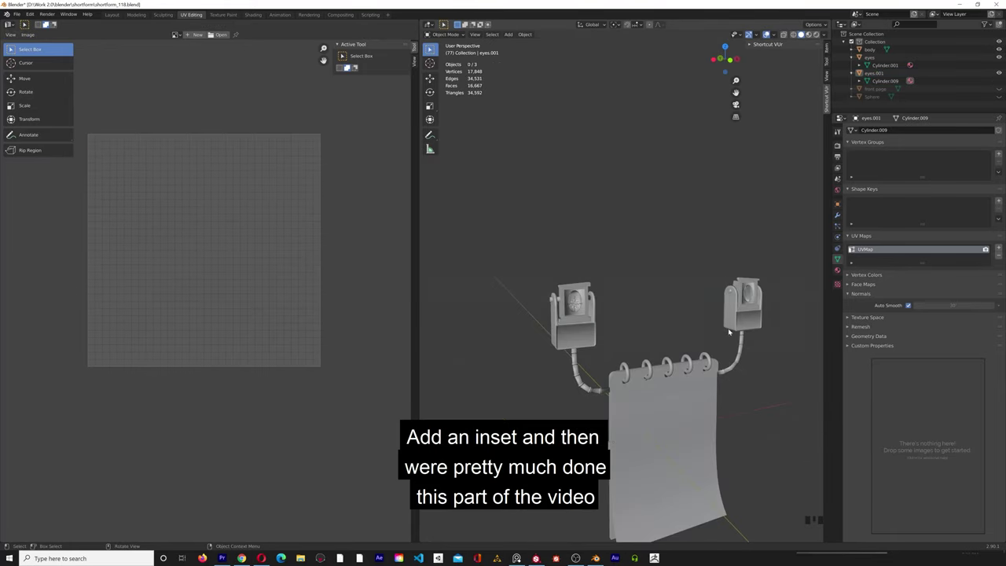
Inset the oval front face of one eye's retina in face selection mode.
scroll(668, 322, "up", 2)
left_click(534, 316)
scroll(637, 358, "down", 2)
key("Tab")
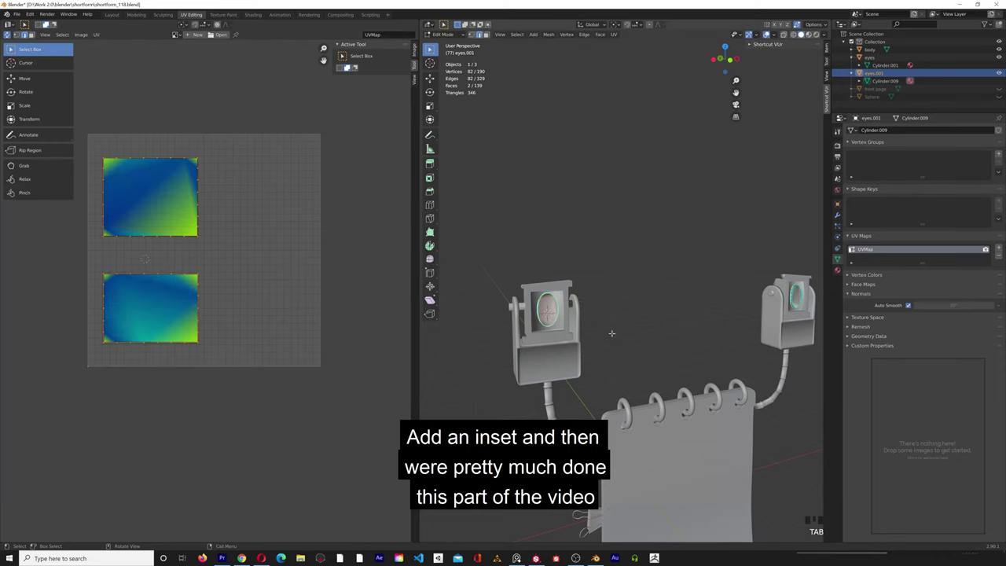
scroll(537, 307, "up", 2)
left_click(538, 308)
left_click(486, 35)
left_click(529, 316)
key("i")
left_click(538, 318)
middle_click_drag(542, 321, 585, 326)
Redo the undone retina edits eleven times to restore the concentric rings on the eyes.
left_click(27, 14)
left_click(41, 129)
key("ctrl+shift+z")
key("ctrl+shift+z")
key("ctrl+shift+z")
key("ctrl+shift+z")
key("ctrl+shift+z")
key("ctrl+shift+z")
key("ctrl+shift+z")
key("ctrl+shift+z")
key("ctrl+shift+z")
key("ctrl+shift+z")
key("ctrl+shift+z")
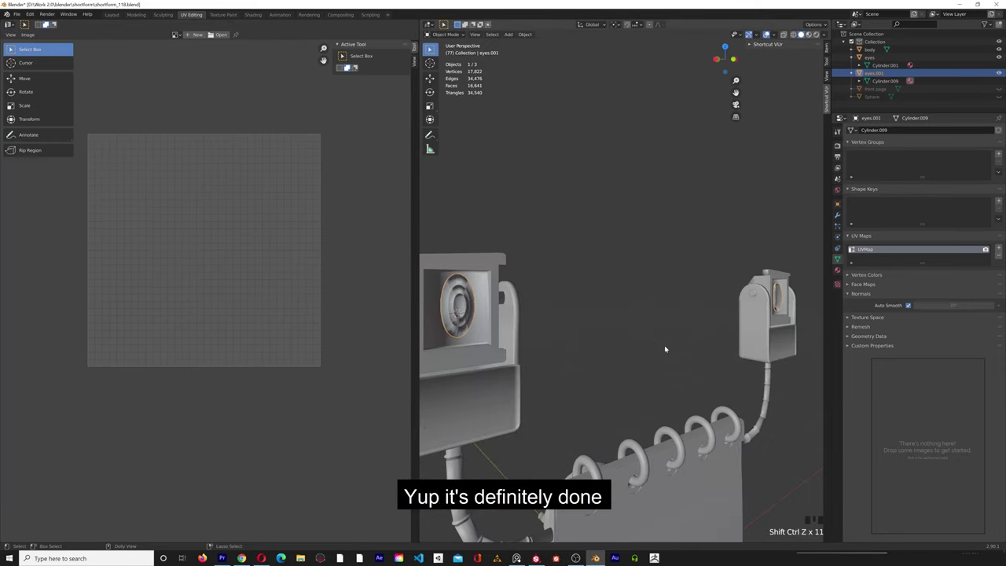
scroll(664, 345, "down", 3)
scroll(615, 356, "up", 3)
left_click(548, 326)
middle_click_drag(630, 339, 726, 317)
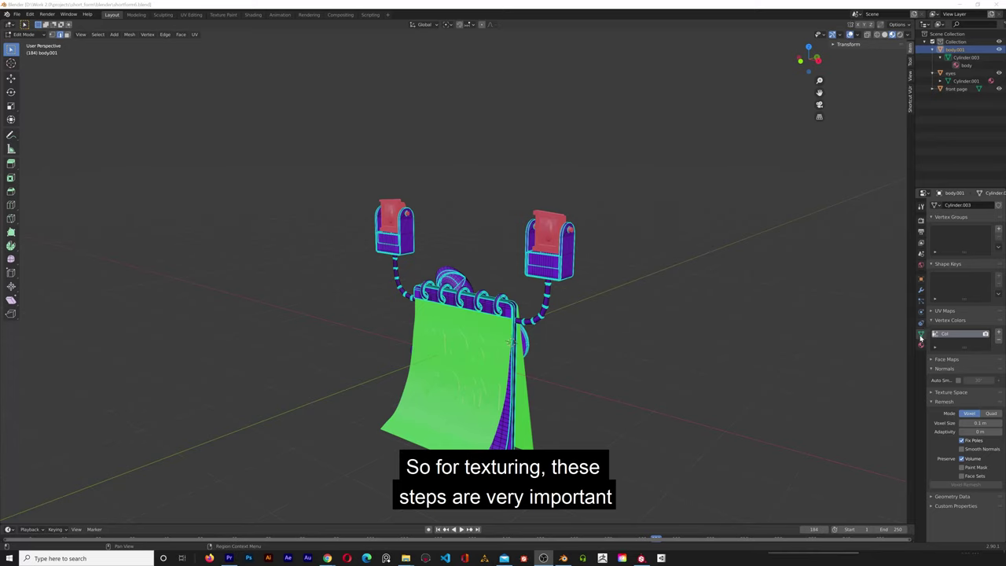
View the list of color-coded materials available for the body object, without changing the assigned one.
left_click(922, 345)
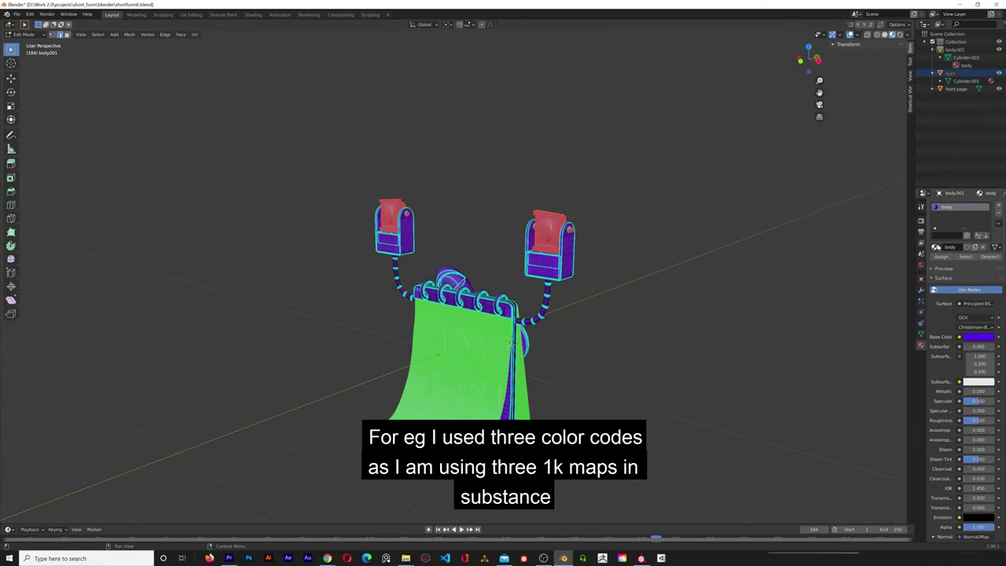
left_click(935, 247)
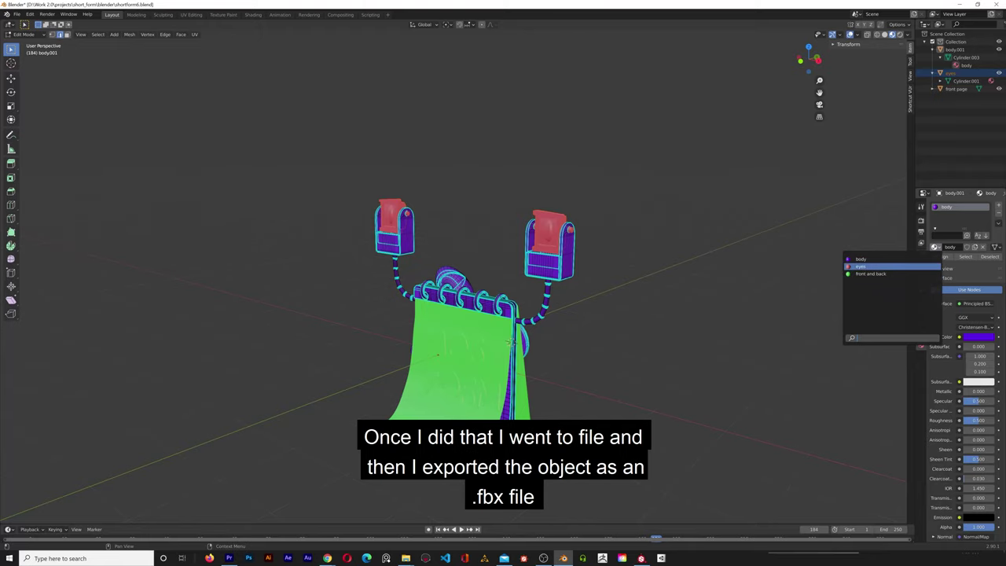
key("Escape")
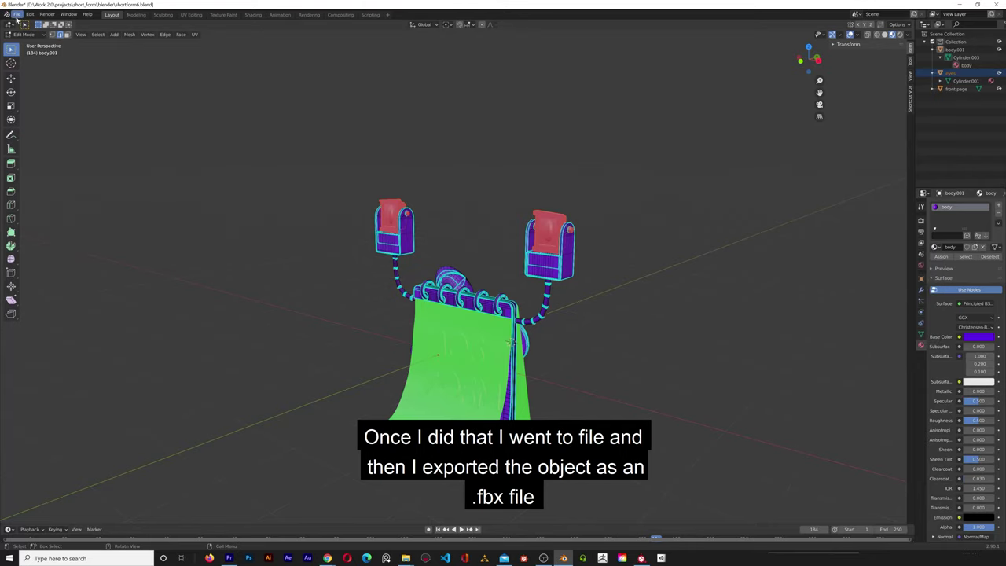
Export the character as shortform6.fbx with Mesh as the only included object type.
left_click(16, 14)
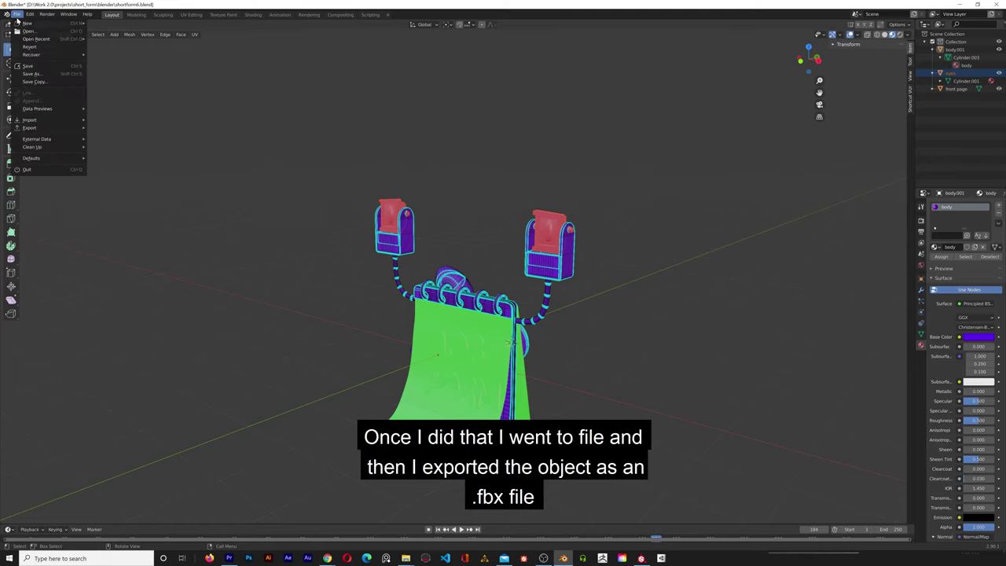
mouse_move(35, 127)
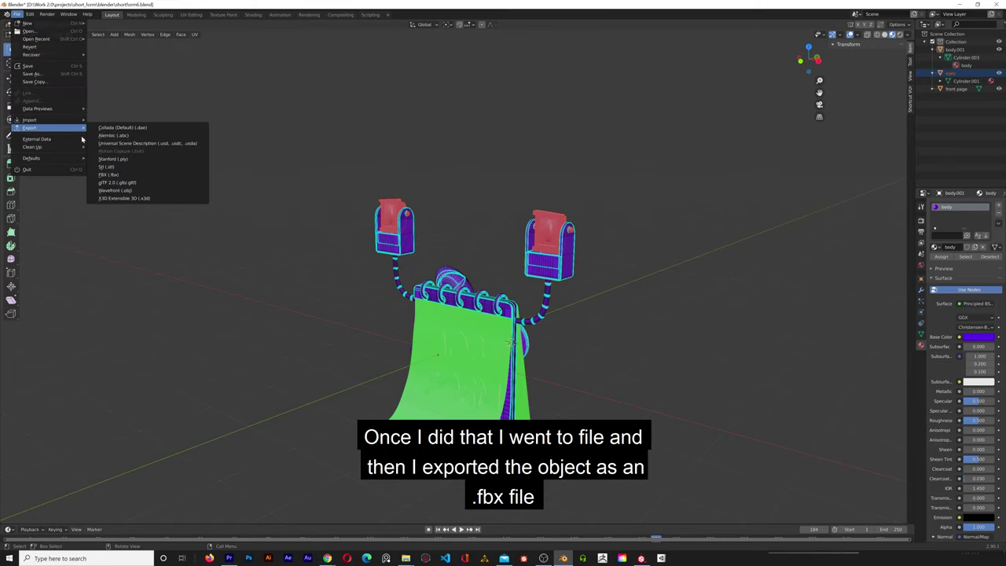
left_click(129, 174)
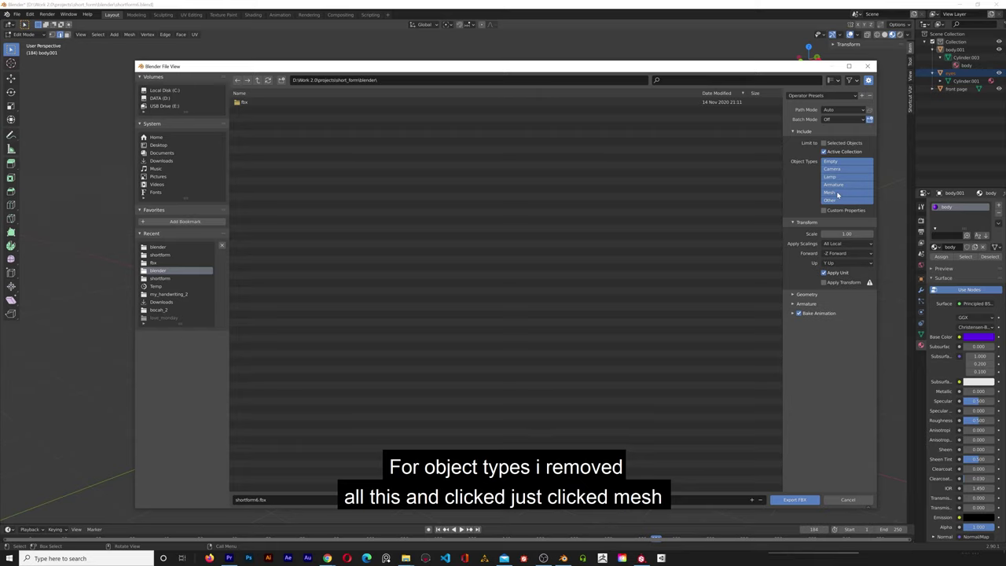
left_click(838, 194)
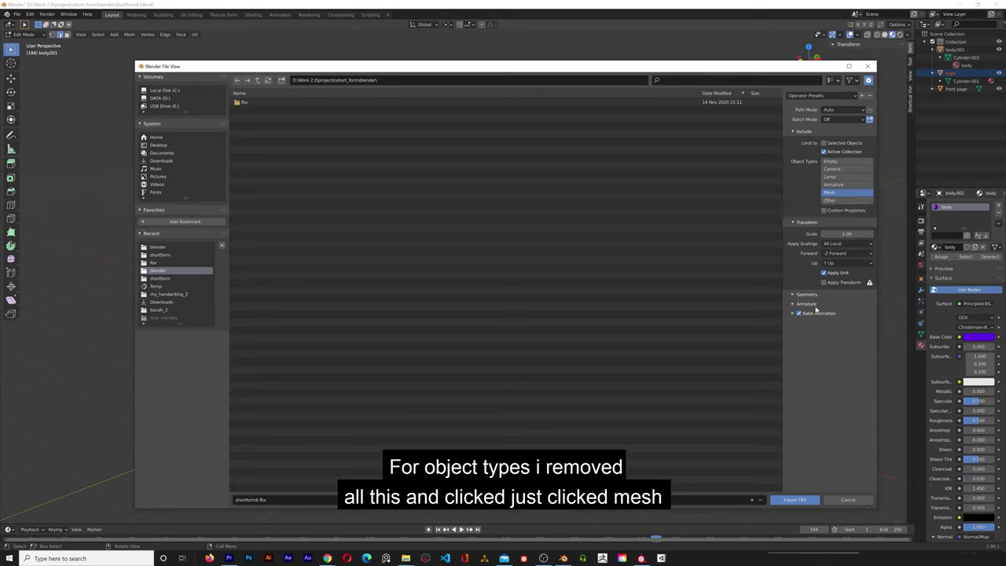
left_click(793, 295)
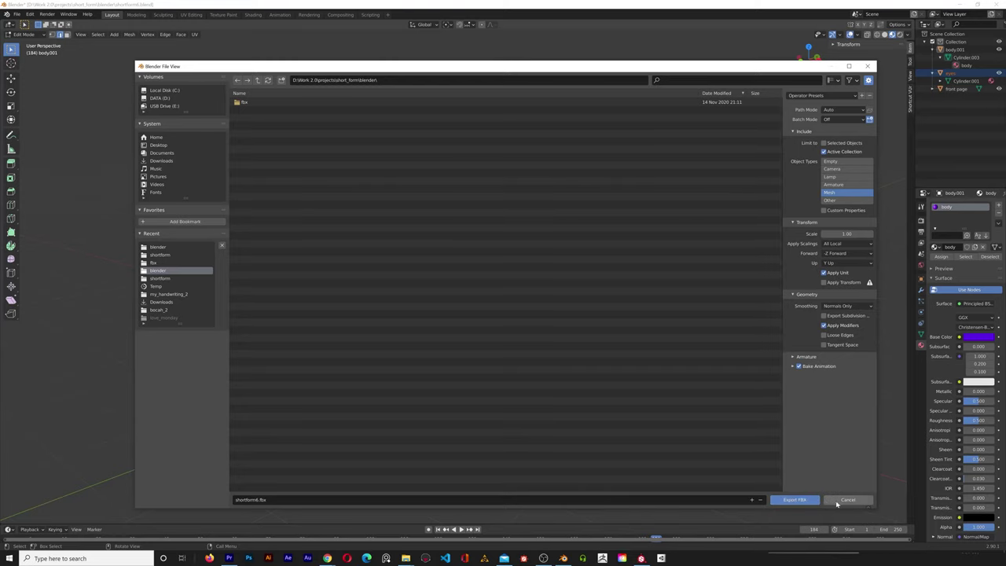
left_click(811, 500)
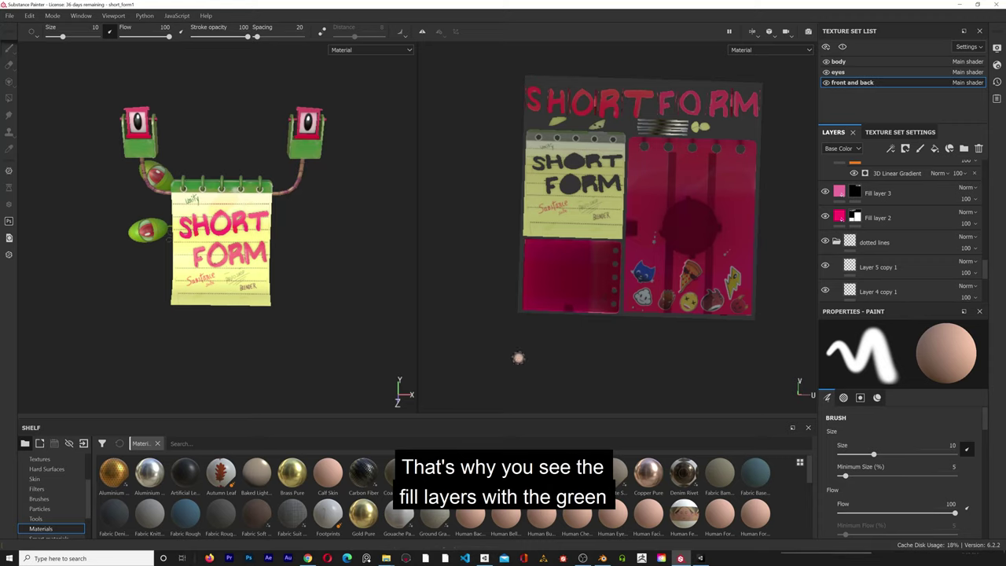
Examine the fill layers and UV textures of the front and back texture set in Substance Painter.
scroll(917, 256, "up", 3)
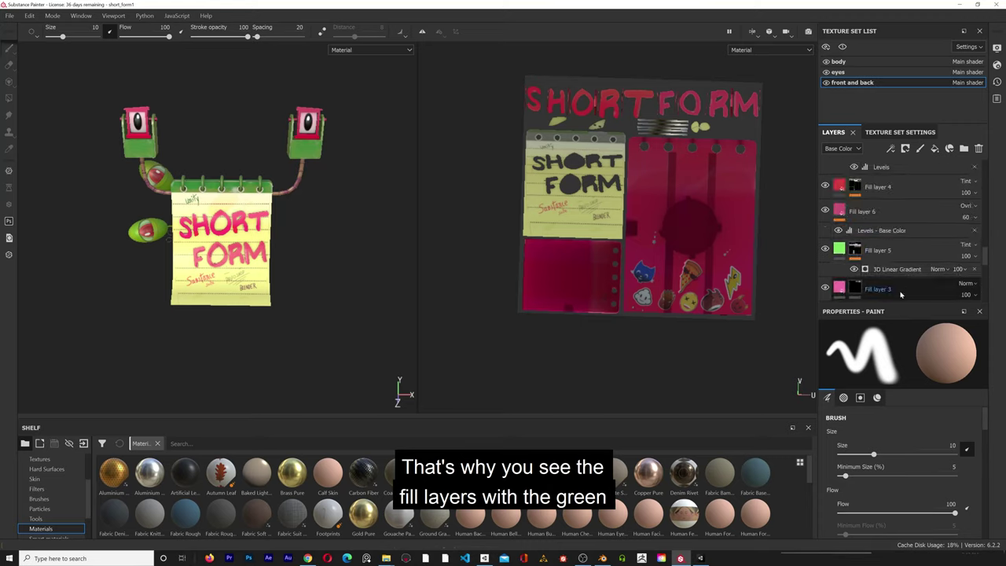
scroll(898, 288, "down", 2)
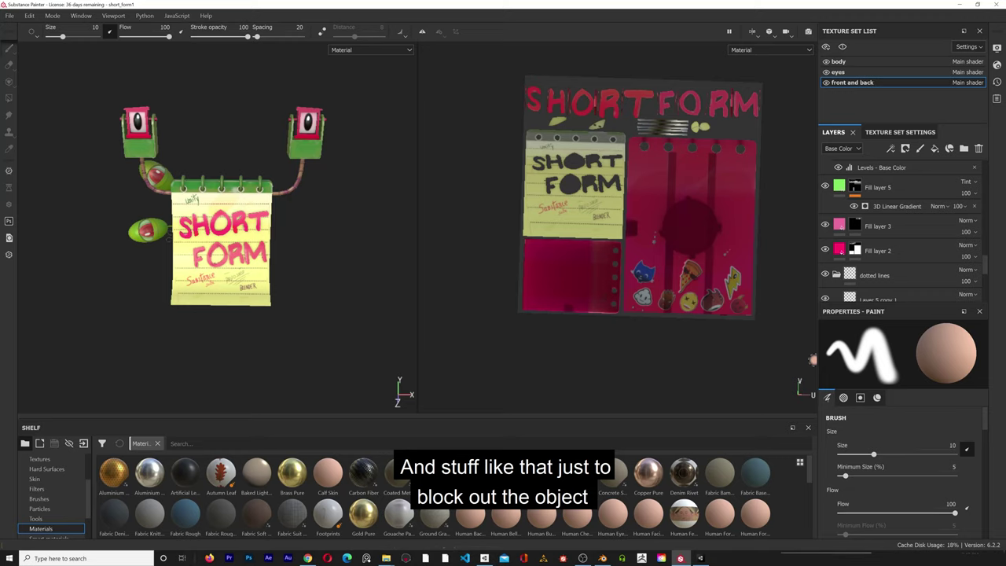
scroll(899, 275, "down", 5)
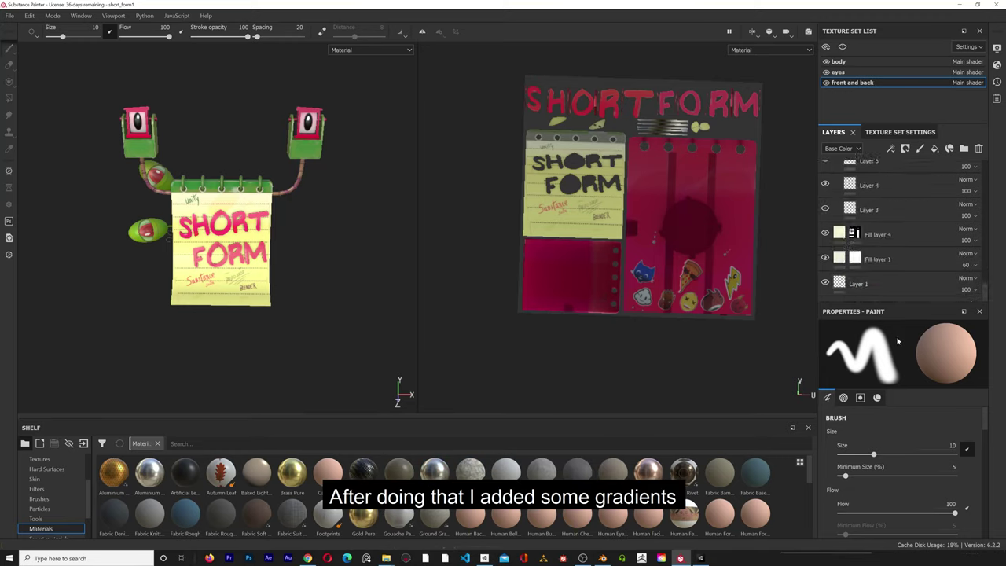
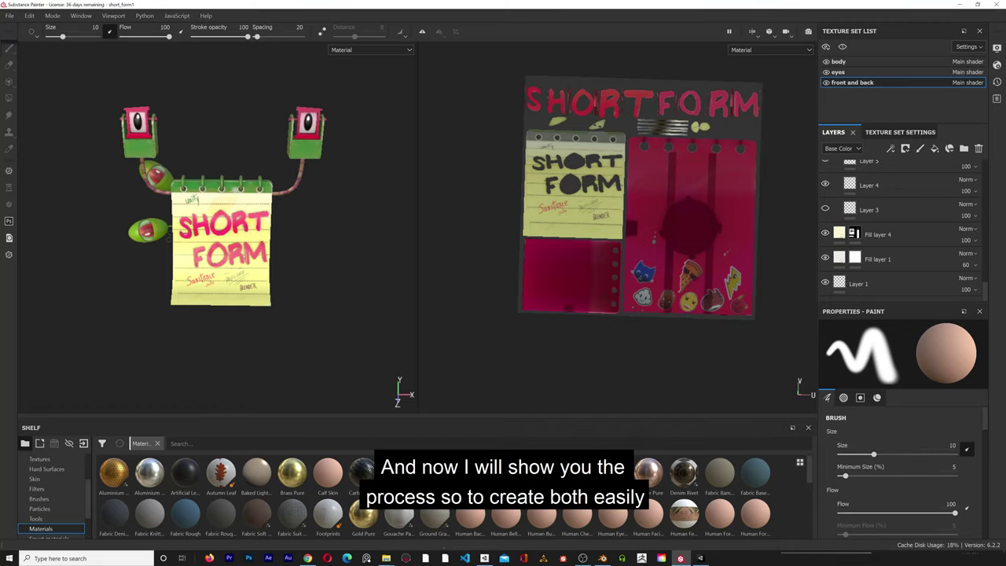
scroll(705, 288, "up", 3)
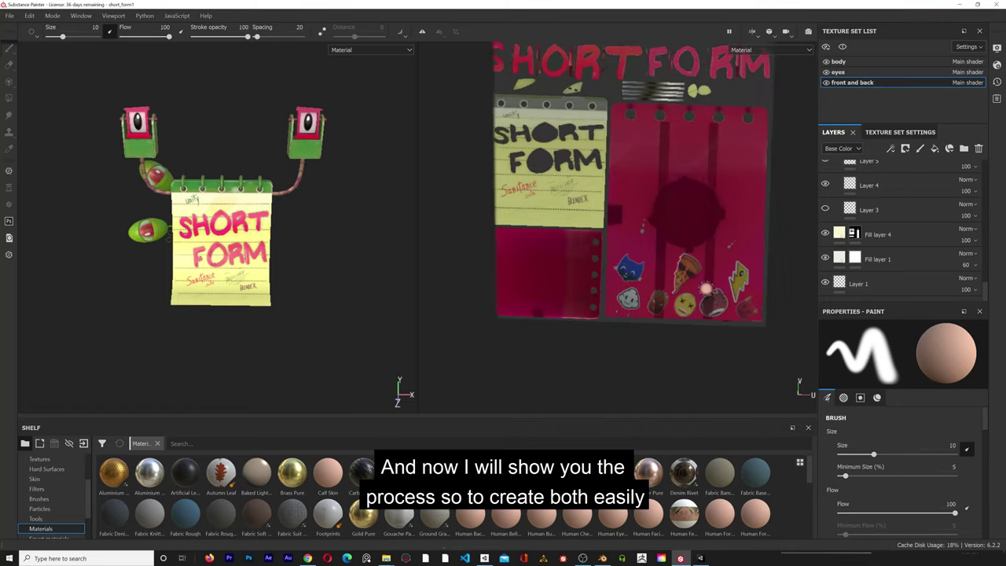
scroll(705, 289, "down", 3)
scroll(706, 289, "up", 4)
scroll(706, 289, "up", 2)
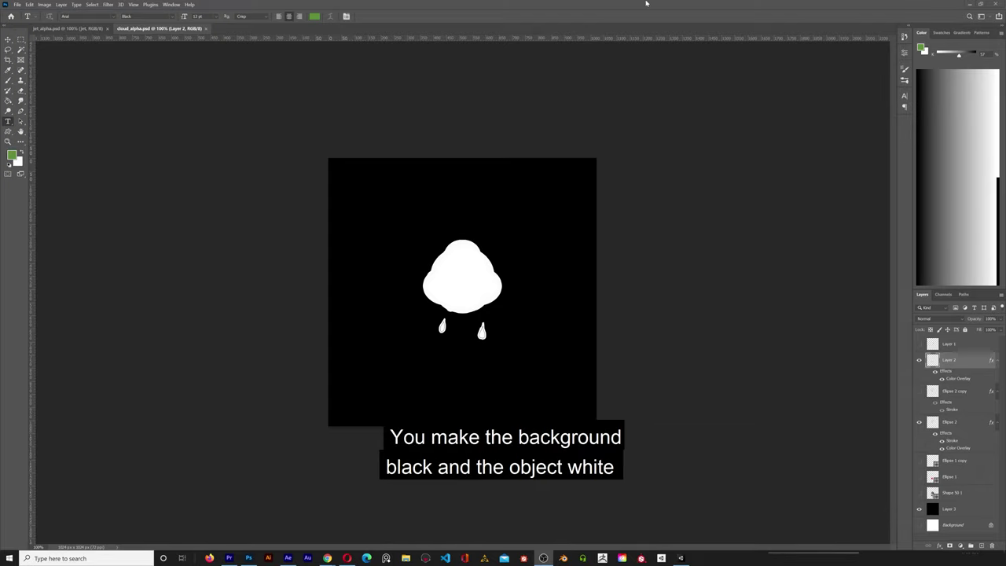
View the jet_alpha.psd document in Photoshop.
left_click(58, 29)
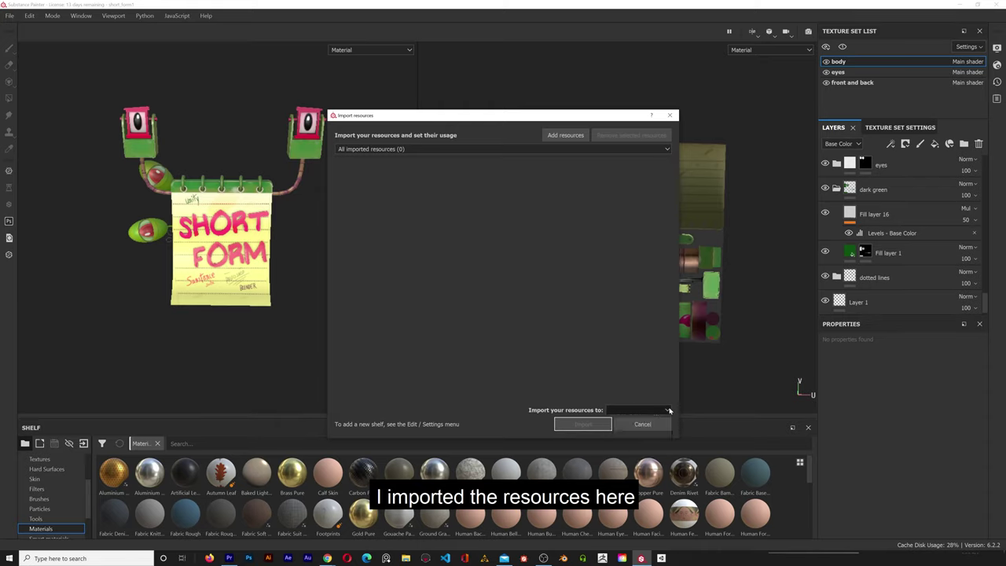
View the available destinations for imported resources in Substance Painter and close the import dialog without importing.
left_click(667, 410)
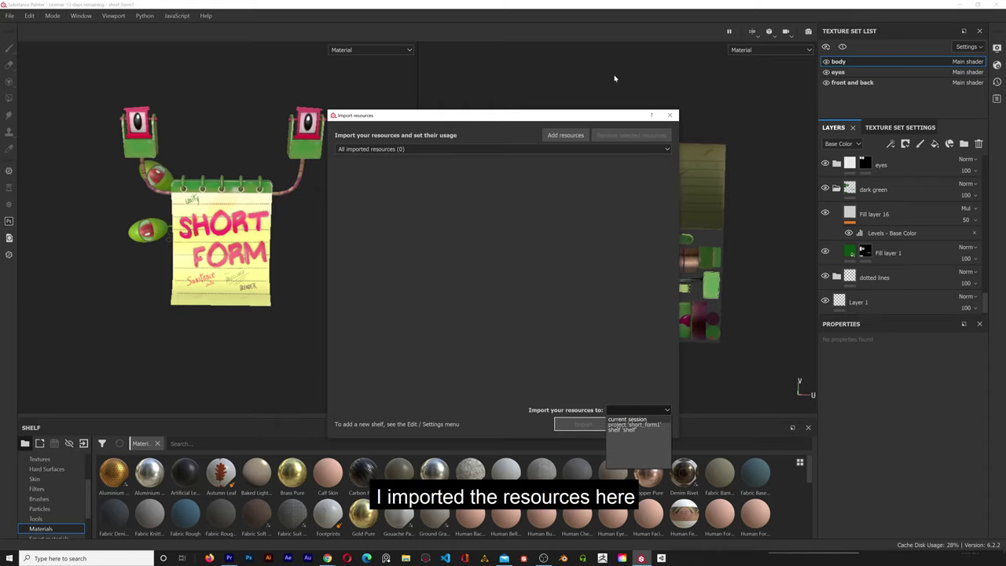
left_click(668, 116)
left_click(667, 115)
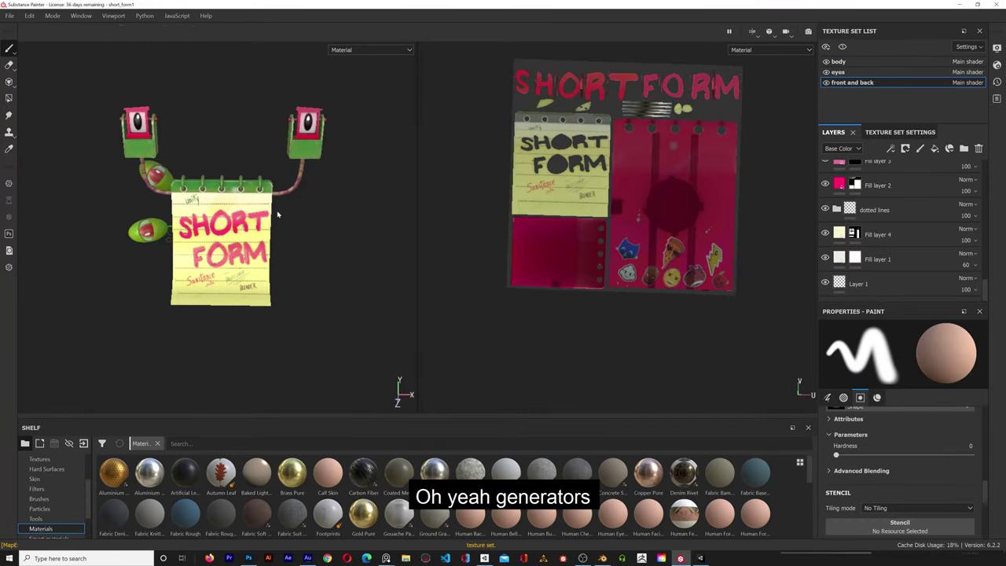
Add a fill layer above the front_sticker folder in the front and back texture set.
scroll(276, 211, "up", 5)
scroll(285, 209, "down", 2)
scroll(303, 196, "up", 2)
scroll(304, 196, "down", 5)
scroll(867, 209, "up", 5)
scroll(867, 208, "down", 4)
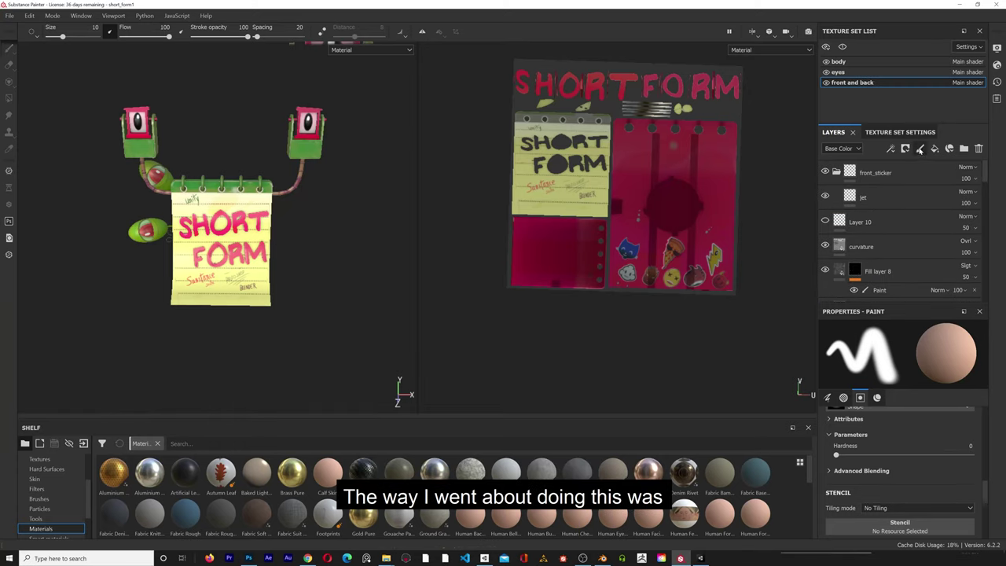
left_click(901, 180)
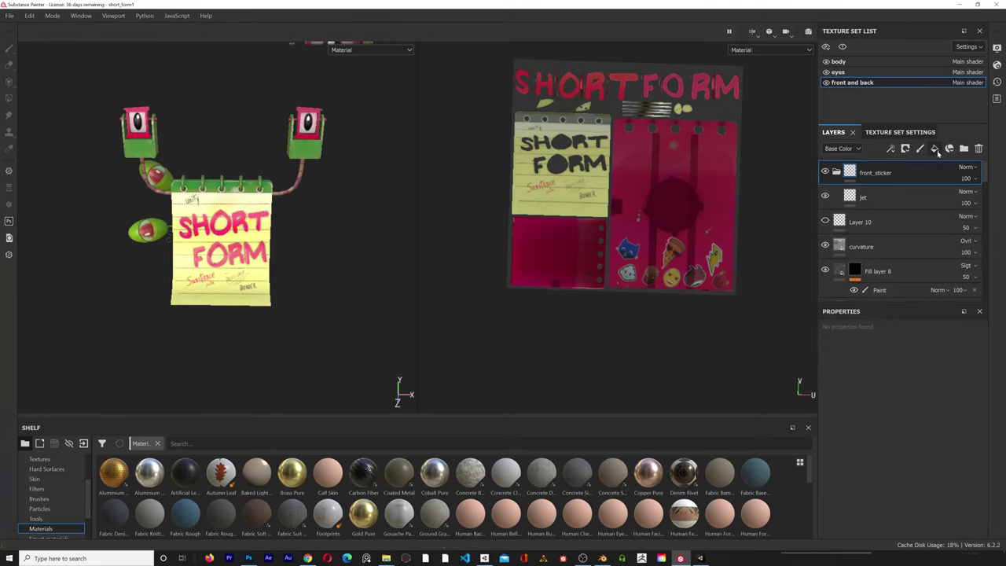
right_click(899, 170)
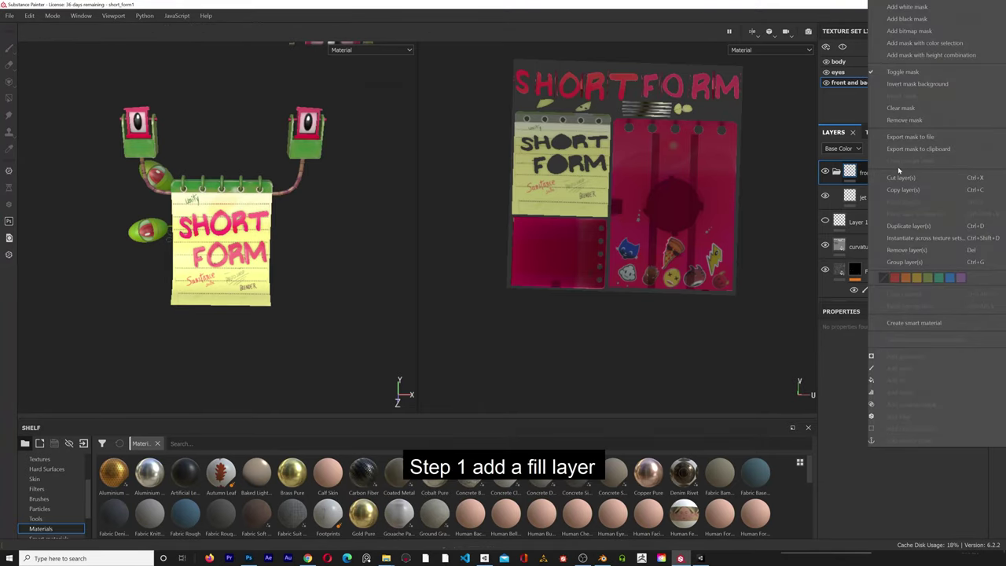
left_click(828, 137)
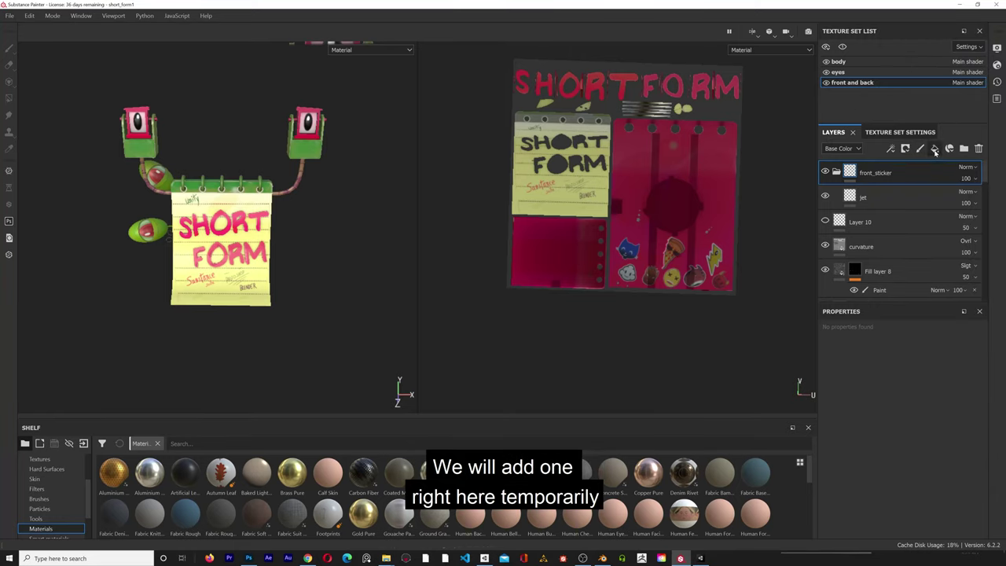
left_click(935, 149)
Add a black mask to the new fill layer above the front_sticker folder.
right_click(876, 170)
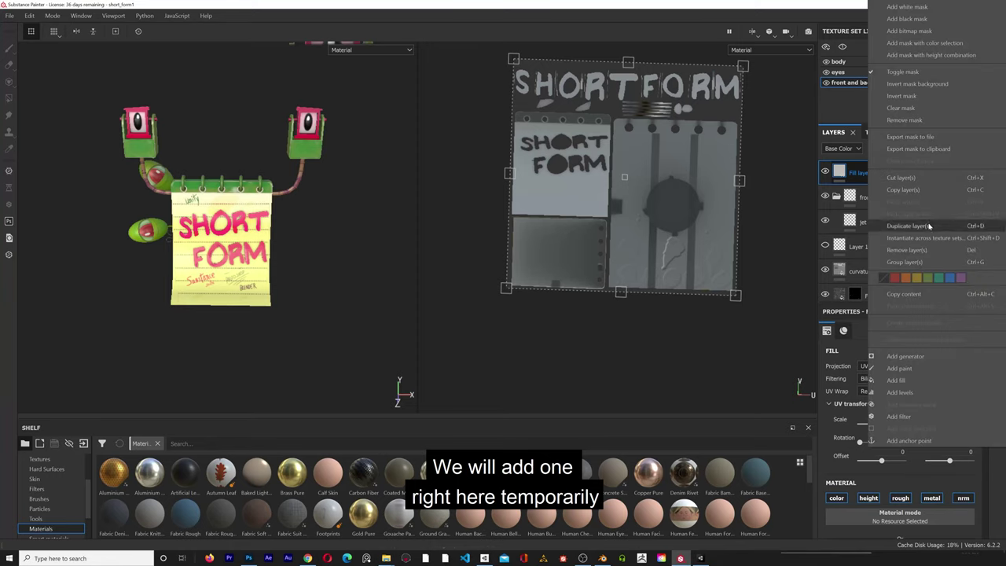
left_click(906, 18)
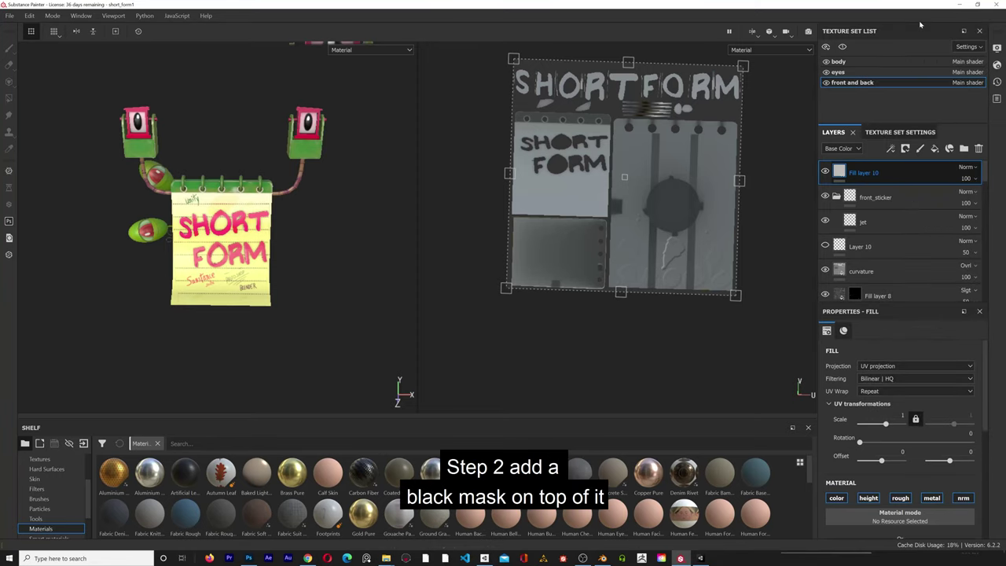
scroll(964, 493, "down", 5)
scroll(907, 447, "up", 5)
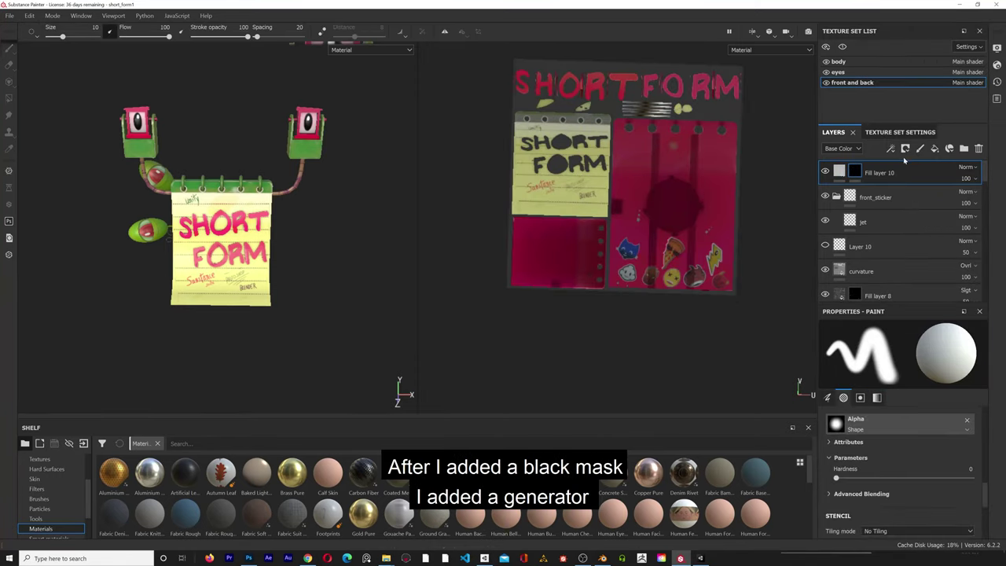
Add a generator to the black mask of the fill layer above front_sticker and open the list of available generators.
right_click(902, 177)
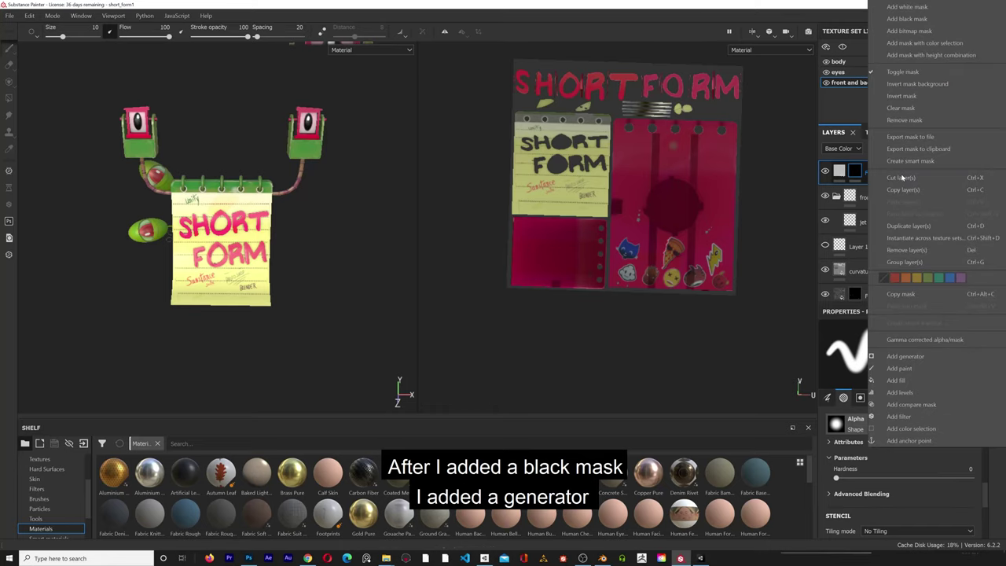
left_click(914, 358)
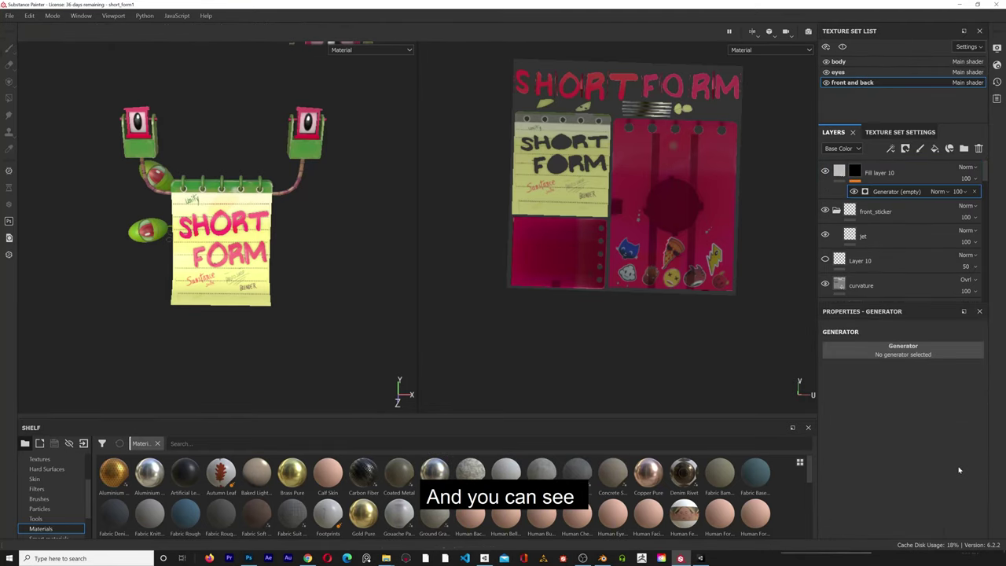
left_click(916, 344)
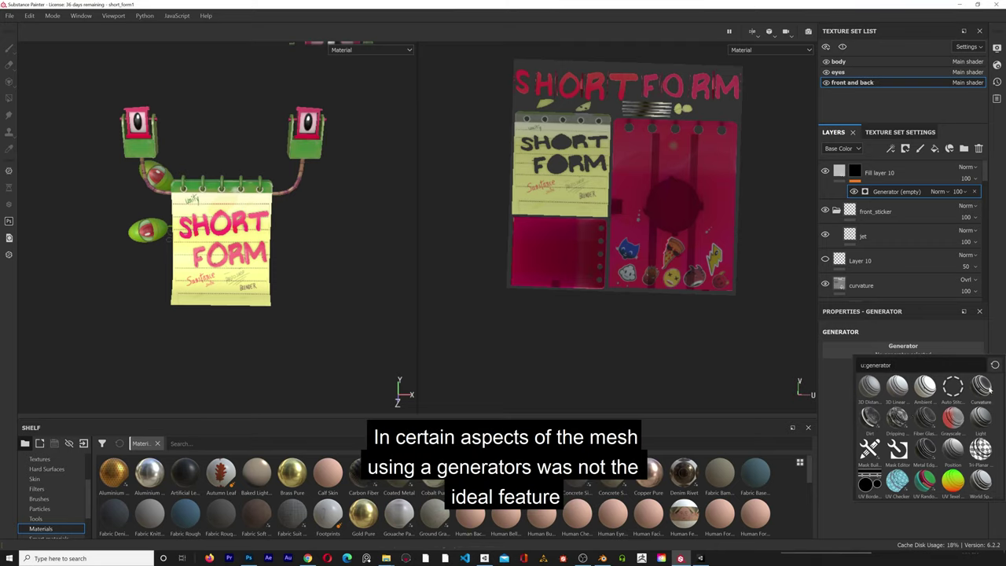
mouse_move(931, 446)
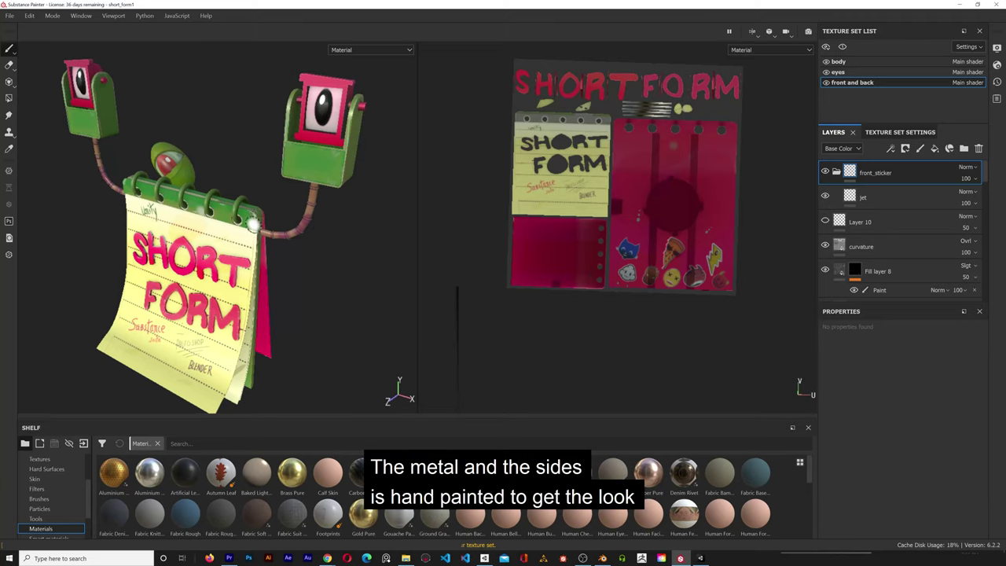
Examine the hand-painted metal, sides and rubber areas of the notepad model from the front and back.
scroll(255, 271, "up", 2)
scroll(254, 273, "down", 4)
scroll(254, 273, "down", 3)
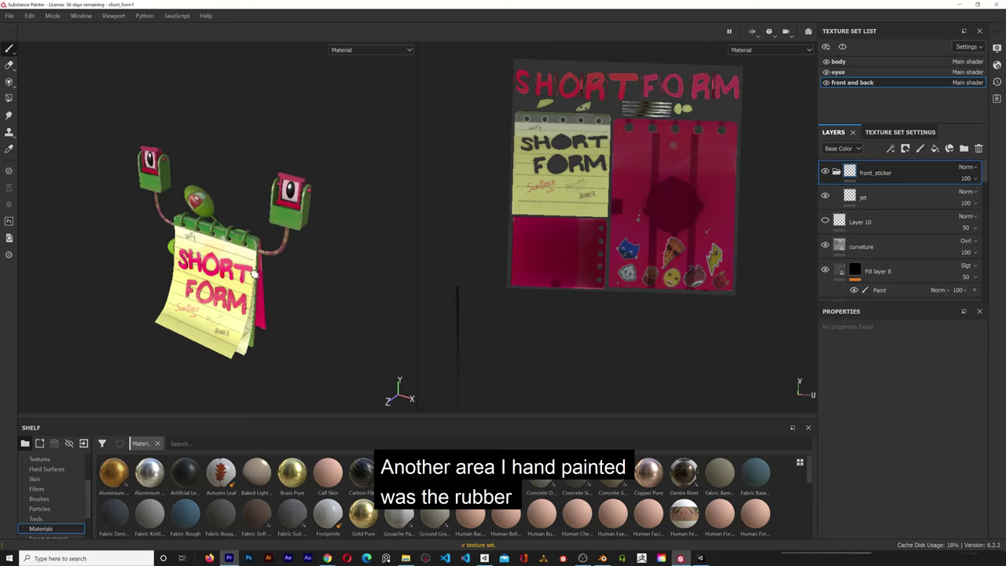
left_click_drag(289, 249, 117, 266, "alt")
scroll(227, 303, "up", 10)
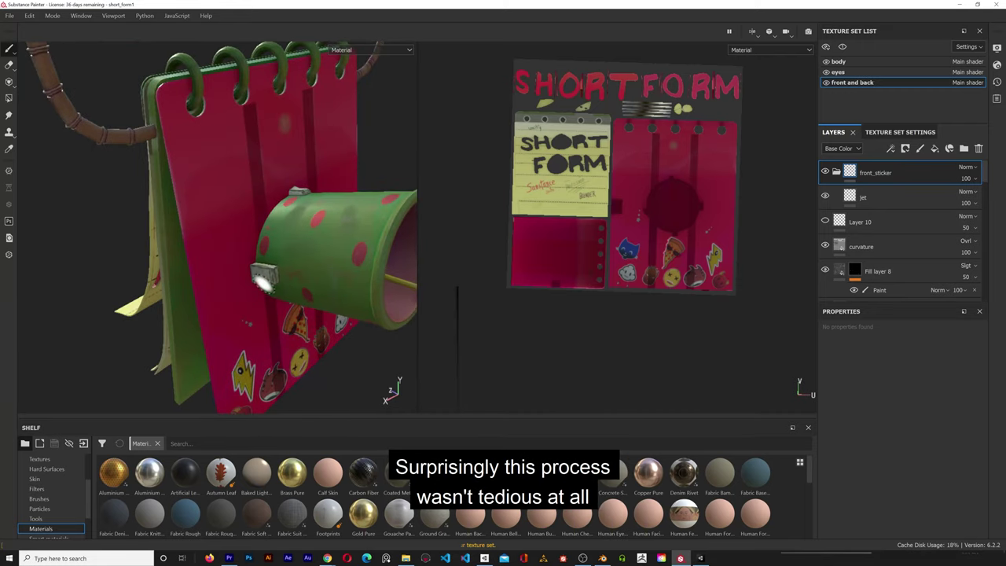
scroll(236, 227, "down", 8)
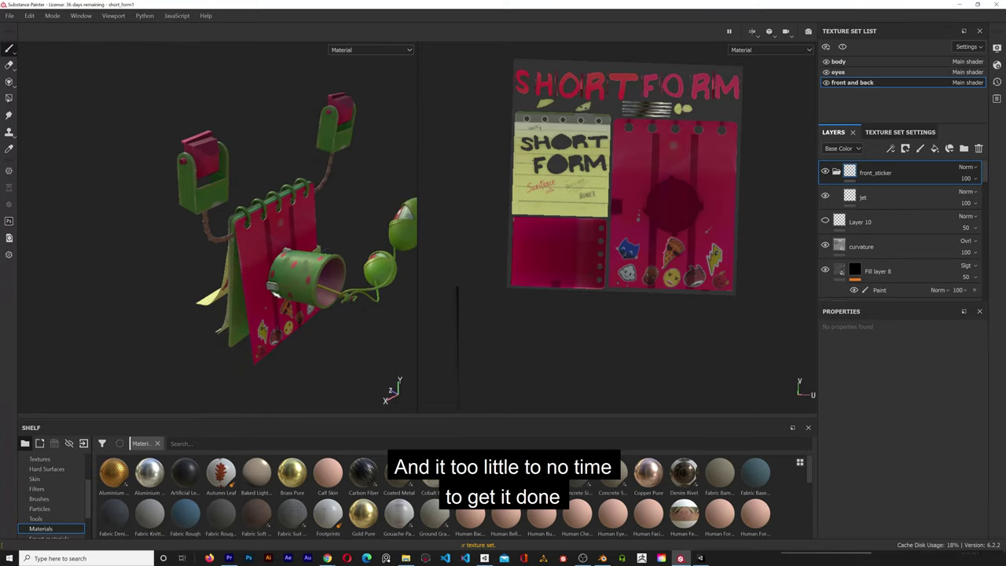
scroll(267, 227, "up", 3)
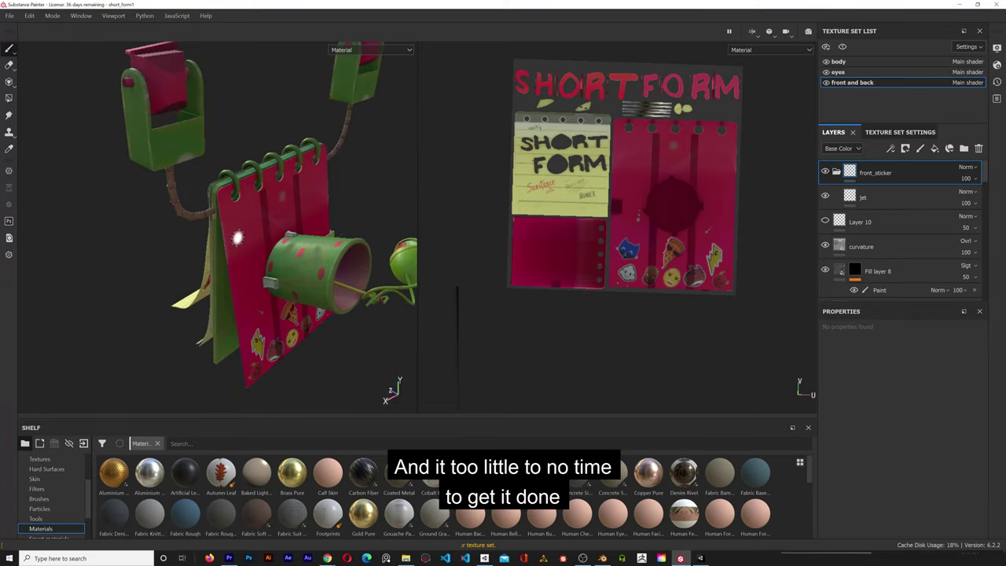
scroll(240, 252, "down", 5)
left_click_drag(241, 255, 408, 251, "alt")
scroll(322, 205, "up", 6)
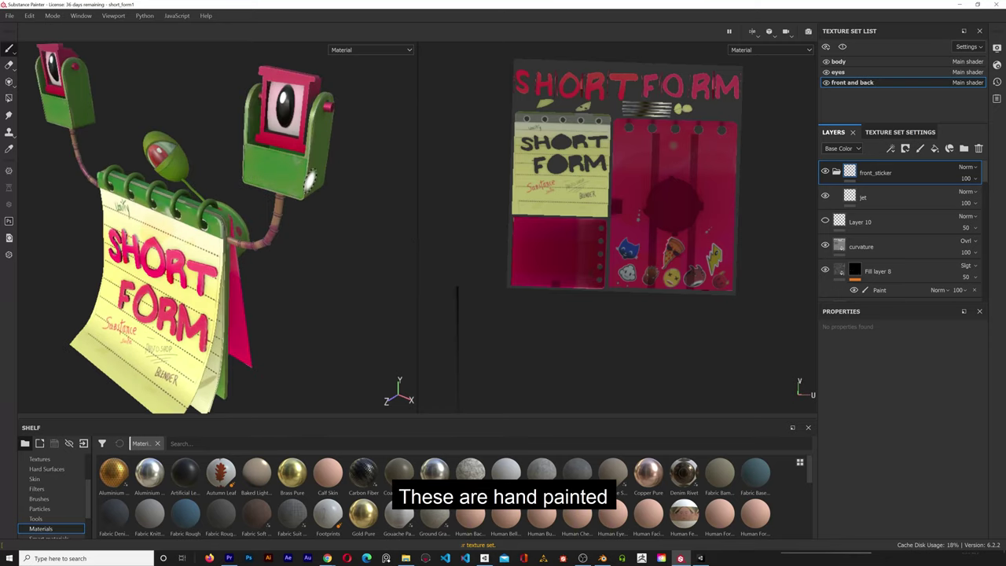
left_click_drag(291, 261, 315, 261, "alt")
scroll(242, 225, "up", 3)
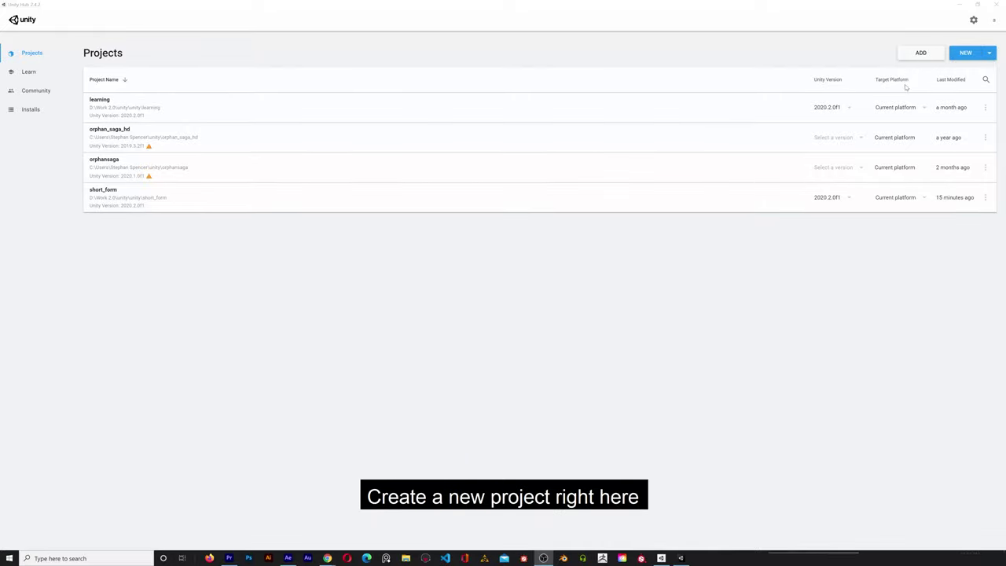
Start setting up a new project in Unity Hub with the Universal Render Pipeline template.
left_click(966, 52)
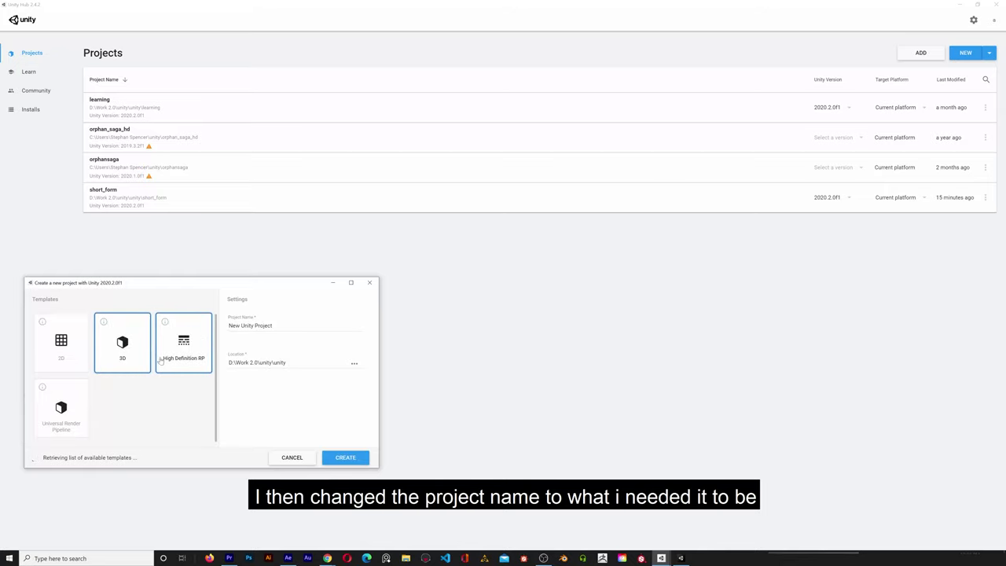
left_click_drag(289, 324, 226, 325)
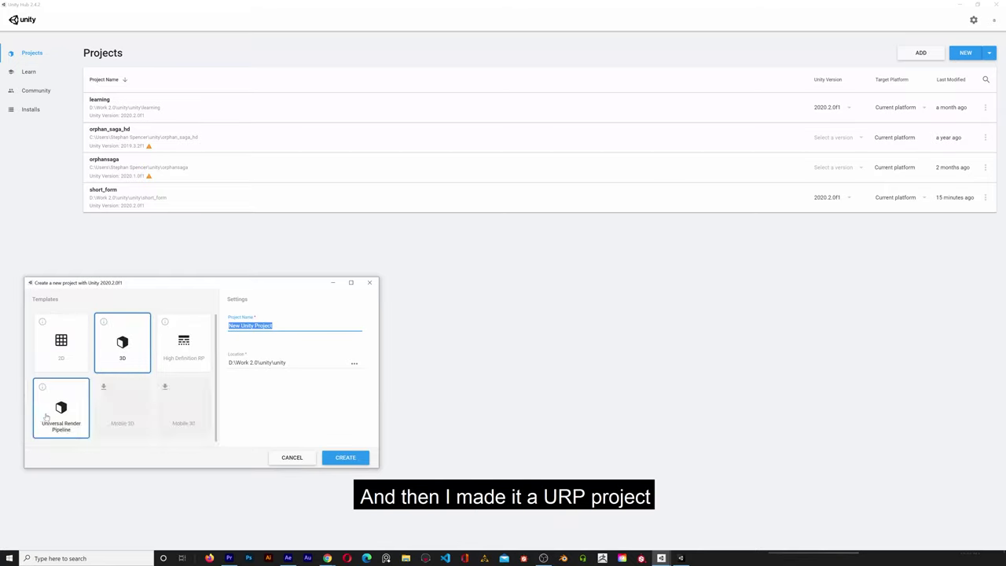
left_click(55, 420)
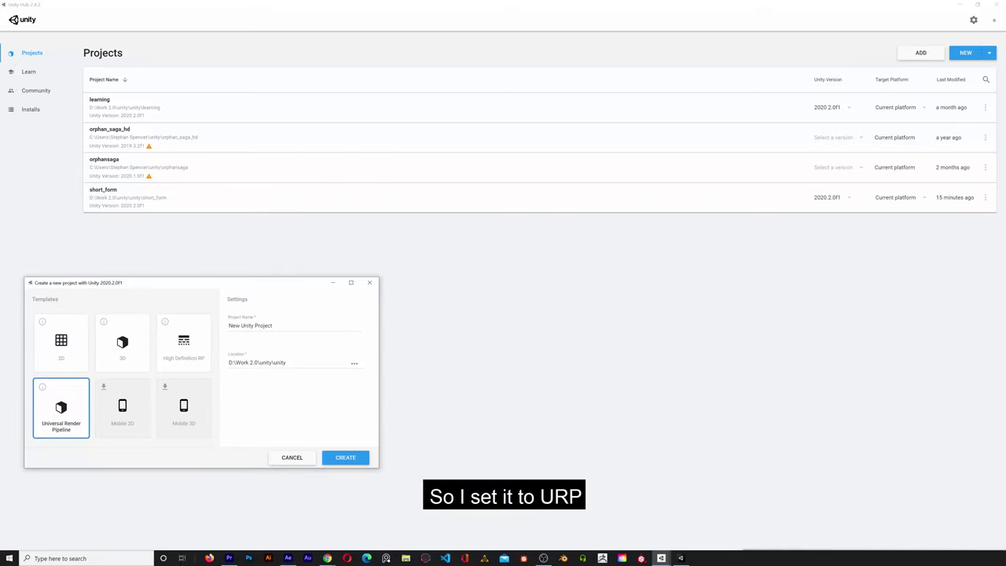
left_click(273, 363)
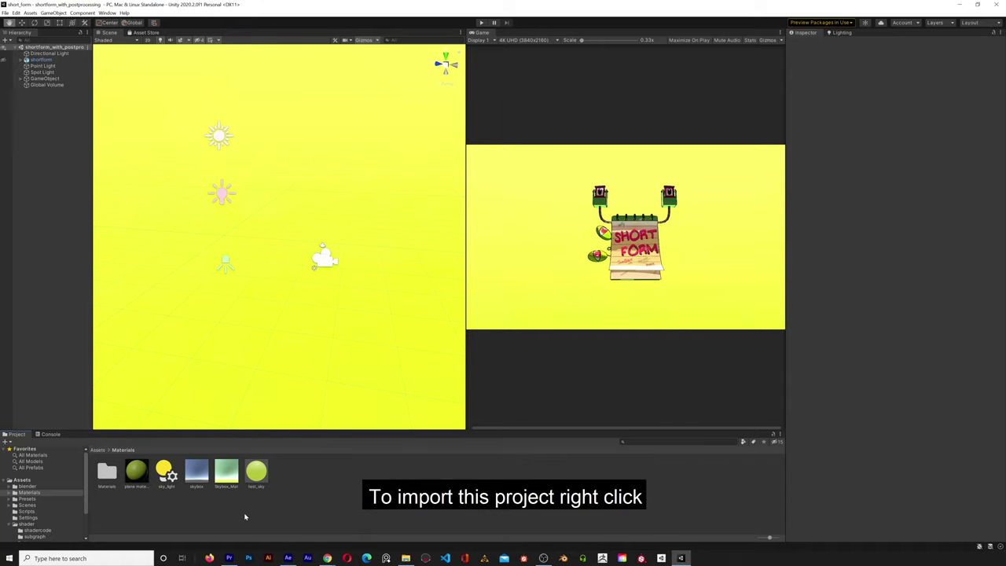
View the blender folder of the short_form Unity project and expand the shortform1 model's contents.
right_click(119, 515)
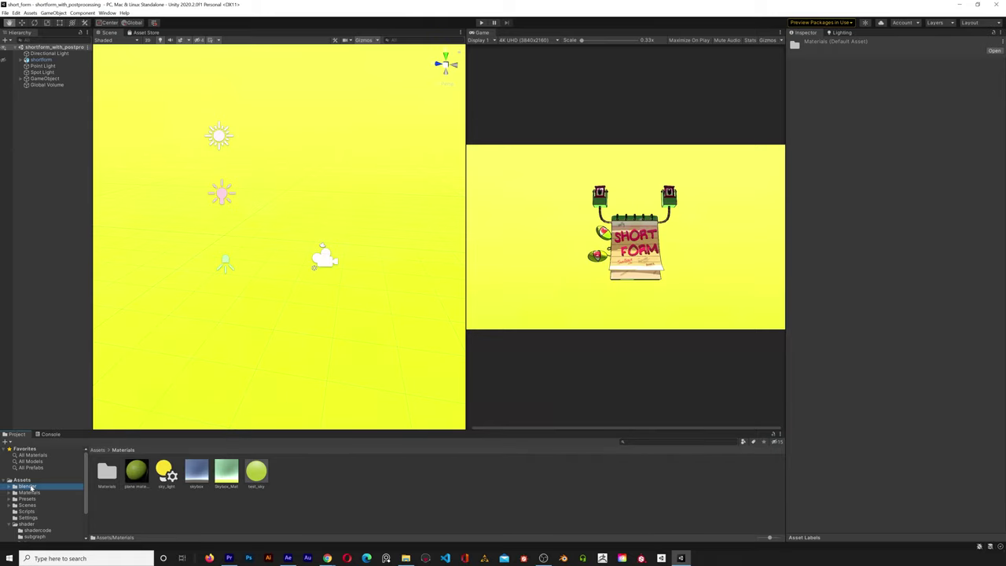
left_click(28, 486)
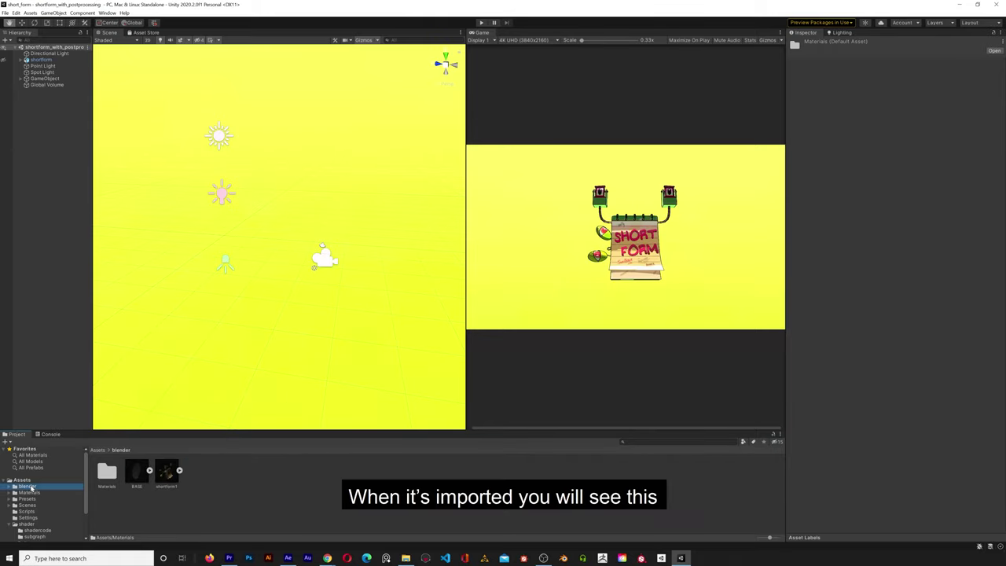
left_click(180, 470)
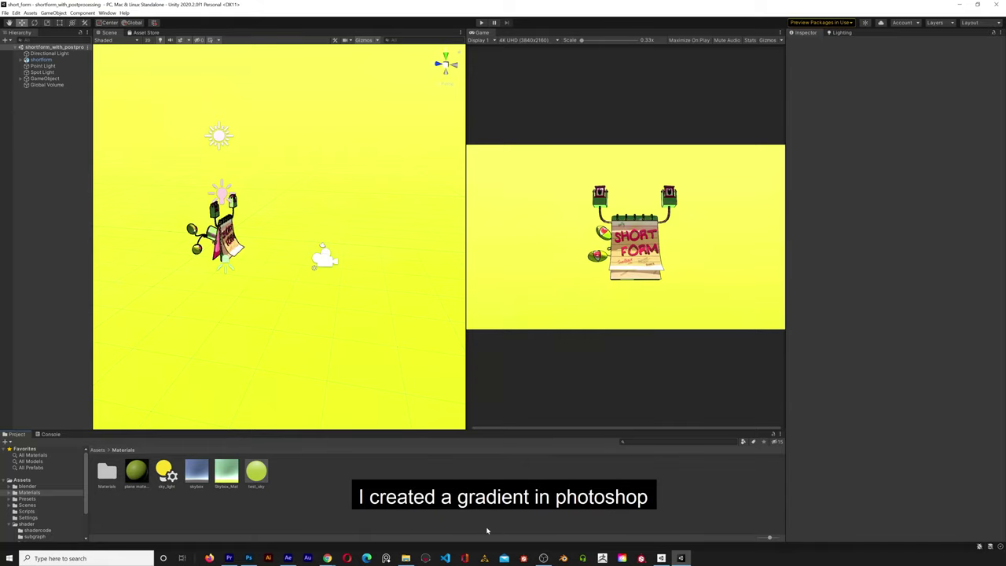
Switch to Photoshop and quick-export the test_sky gradient document as PNG.
left_click(249, 558)
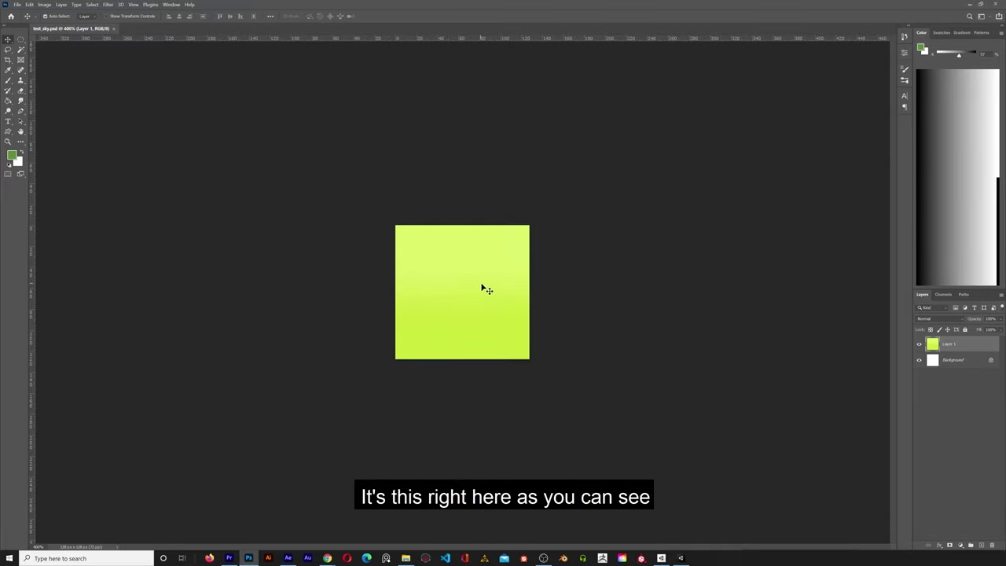
left_click(16, 4)
mouse_move(47, 113)
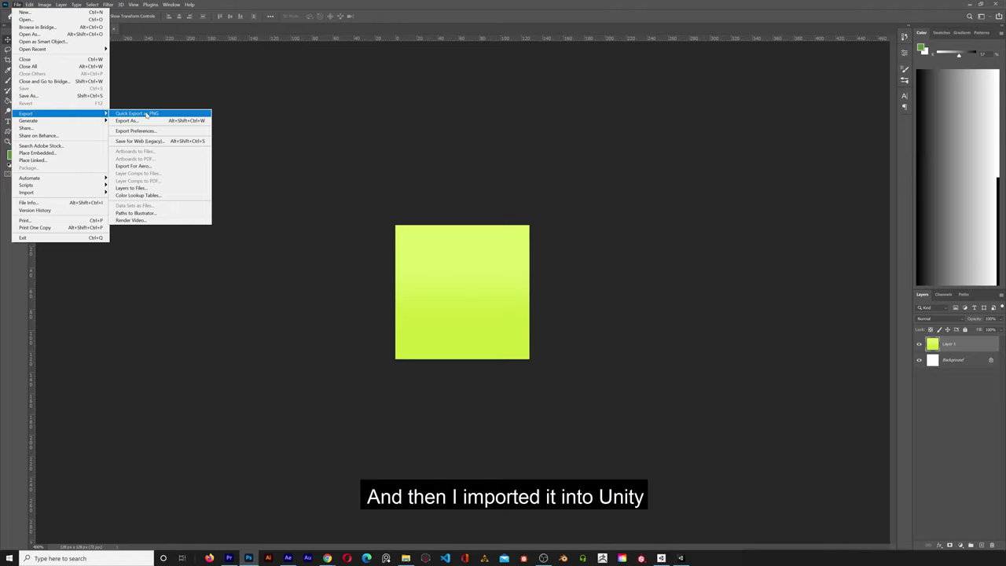
left_click(146, 114)
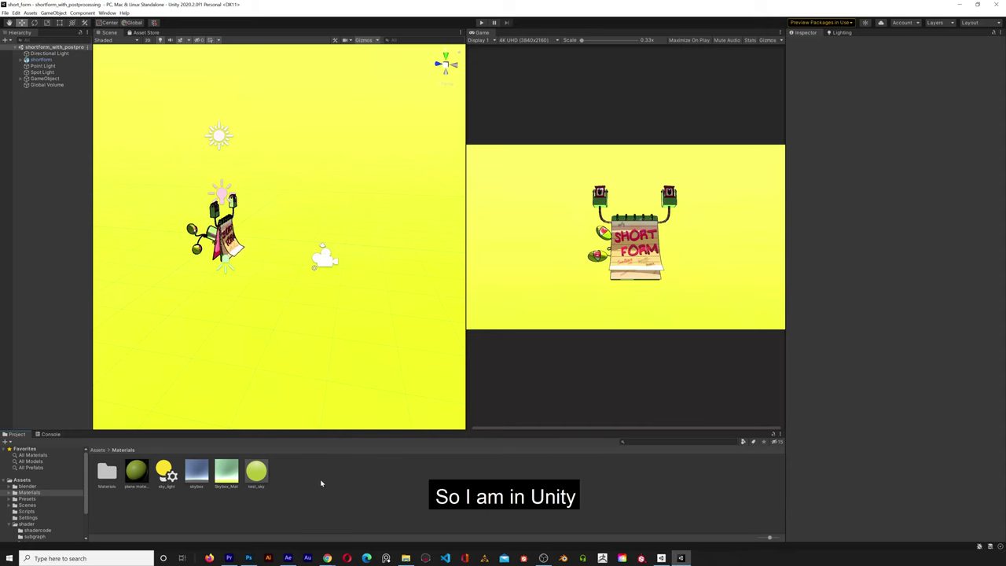
Import test_sky.psd as a new asset into the Materials folder of the Unity project.
right_click(321, 482)
left_click(379, 364)
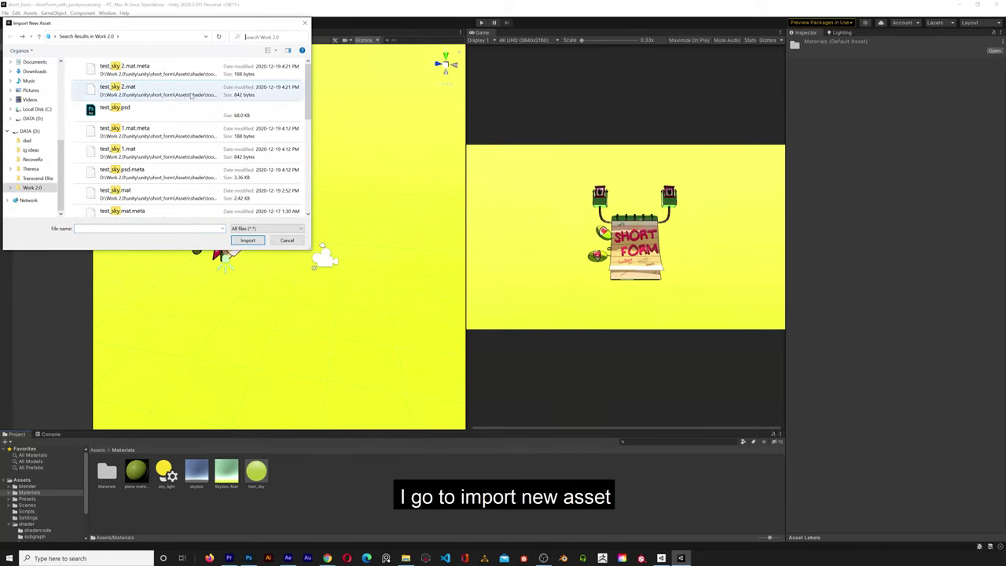
left_click(157, 110)
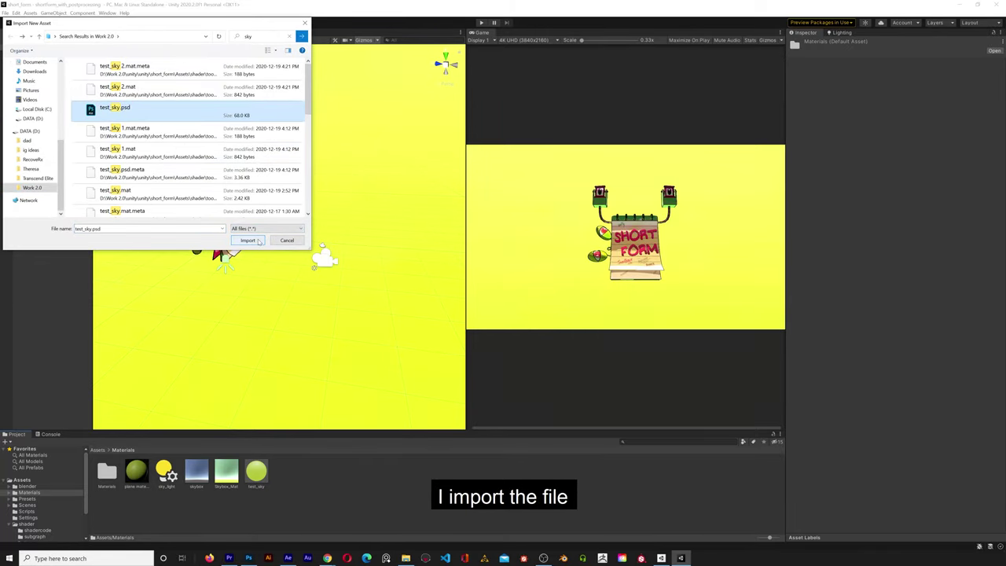
left_click(248, 240)
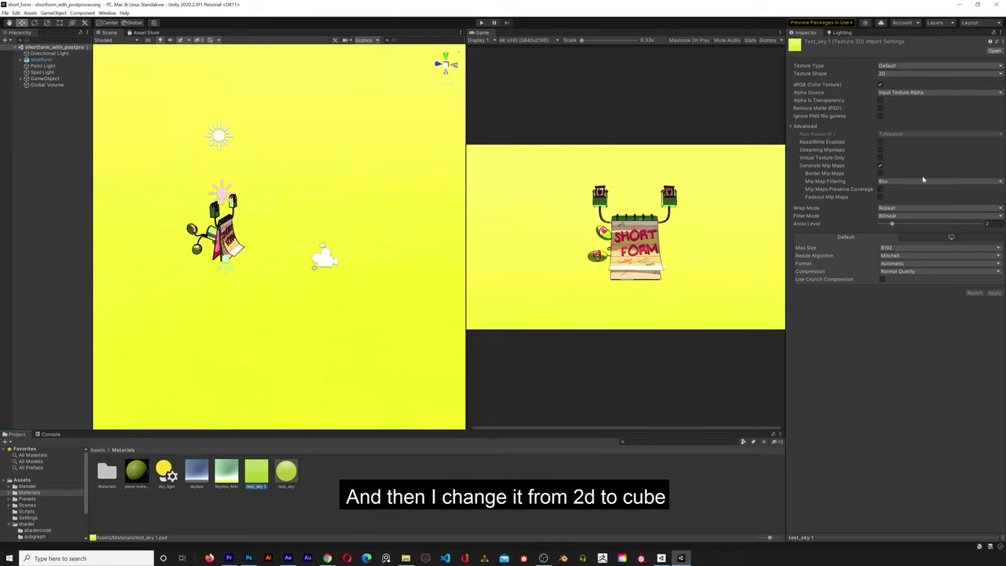
Set the imported sky texture's shape to Cube and apply the import settings.
left_click(913, 73)
left_click(903, 92)
left_click(993, 311)
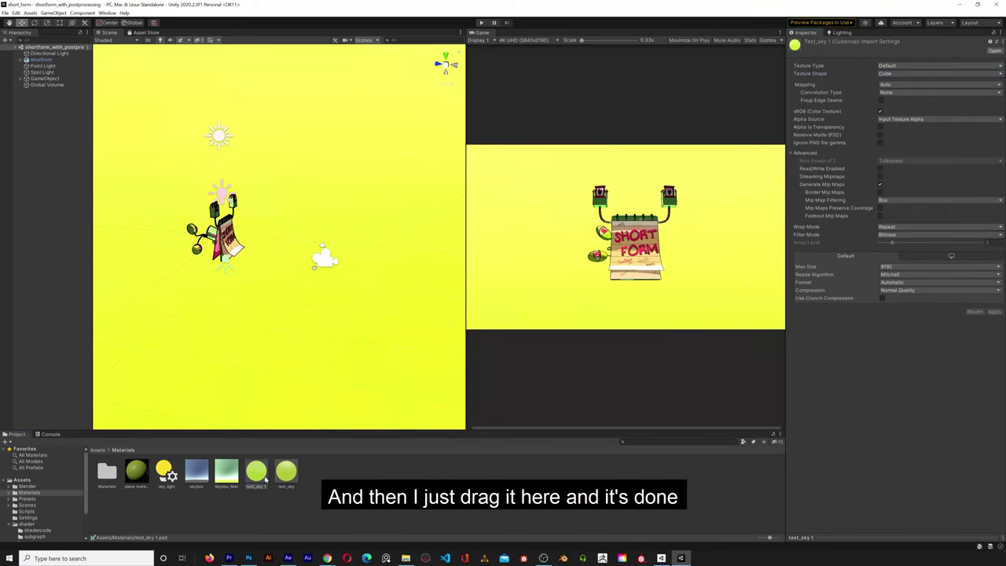
mouse_move(259, 472)
left_mouse_down()
mouse_move(261, 332)
mouse_move(262, 480)
left_mouse_up()
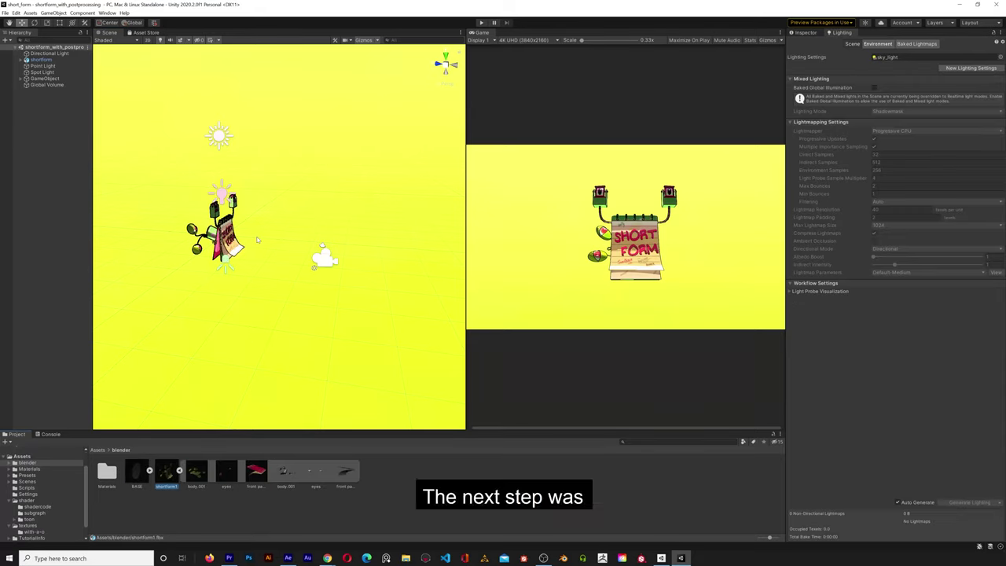
Review the settings of the directional light, the point light and the spot light.
left_click(49, 53)
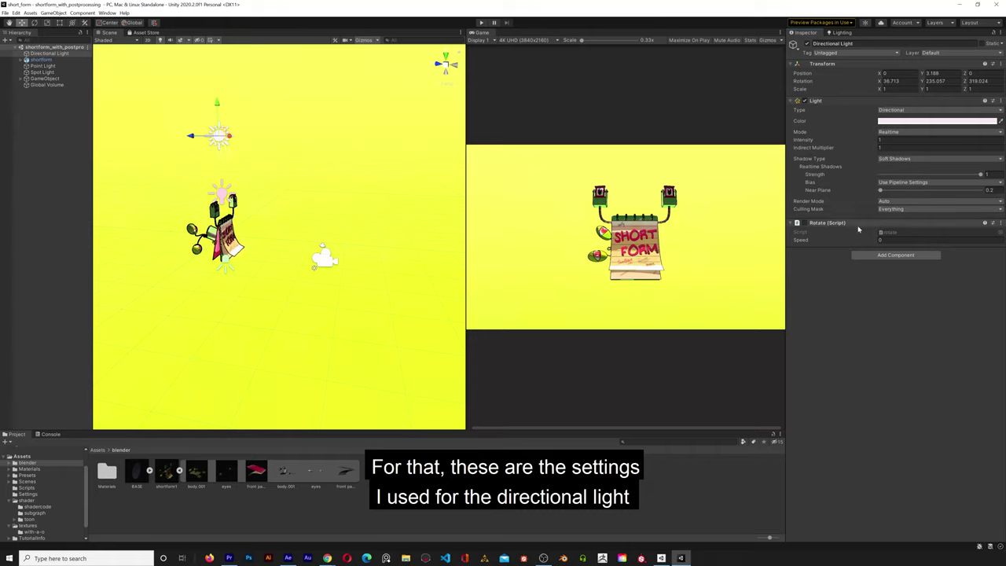
left_click(47, 66)
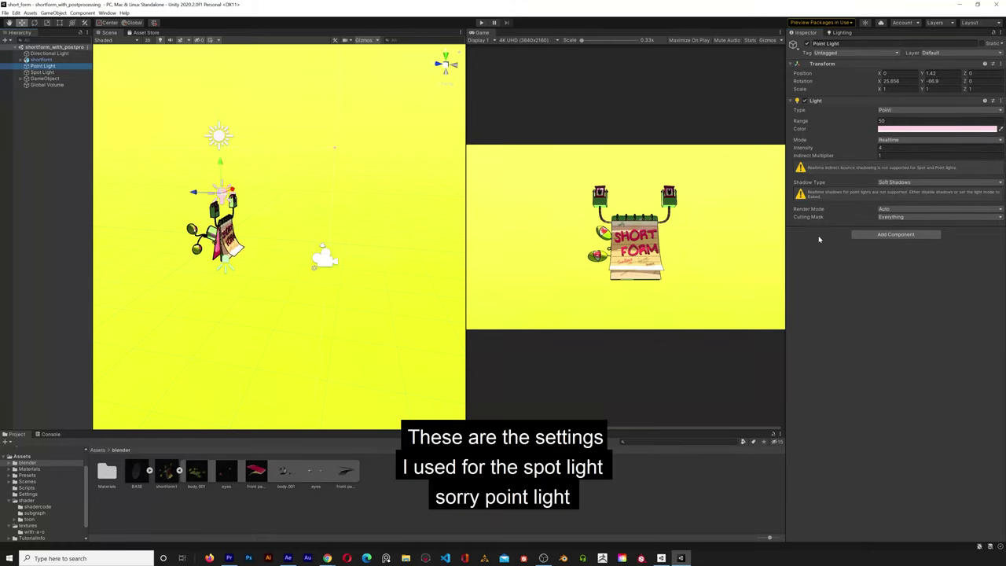
left_click(43, 72)
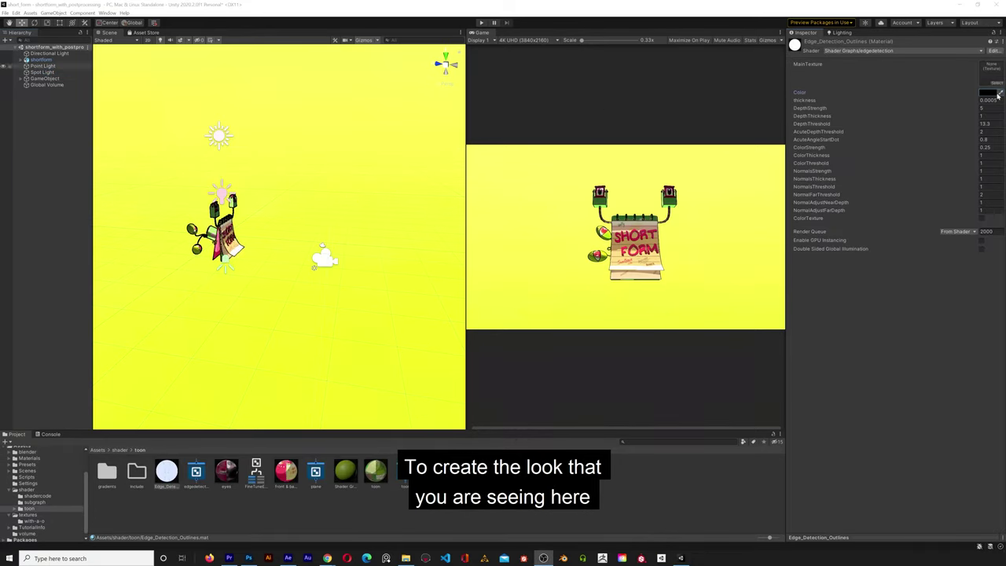
Try different outline colours, including green 85B513, on the Edge_Detection_Outlines material.
left_click(995, 96)
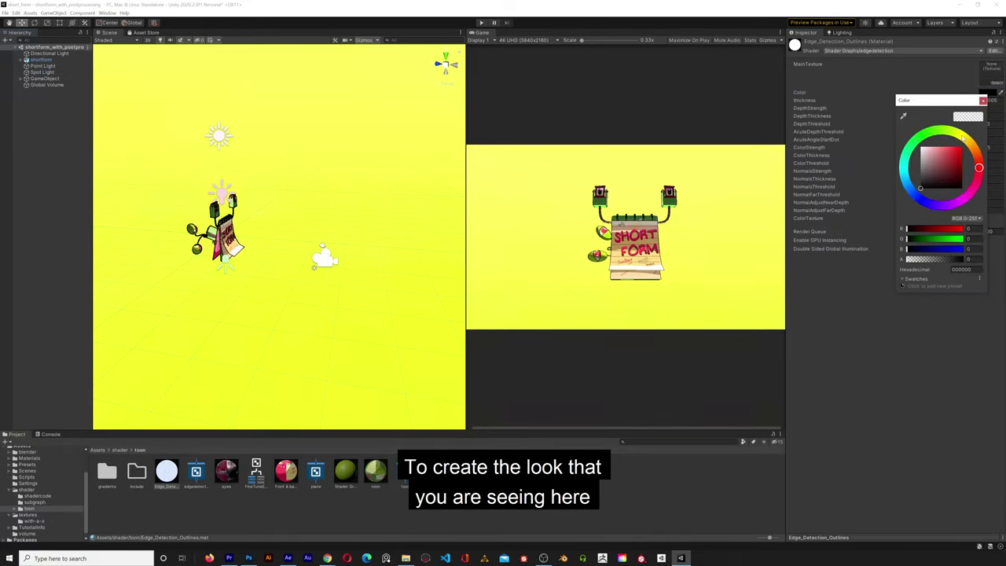
left_click_drag(978, 166, 949, 130)
left_click(958, 159)
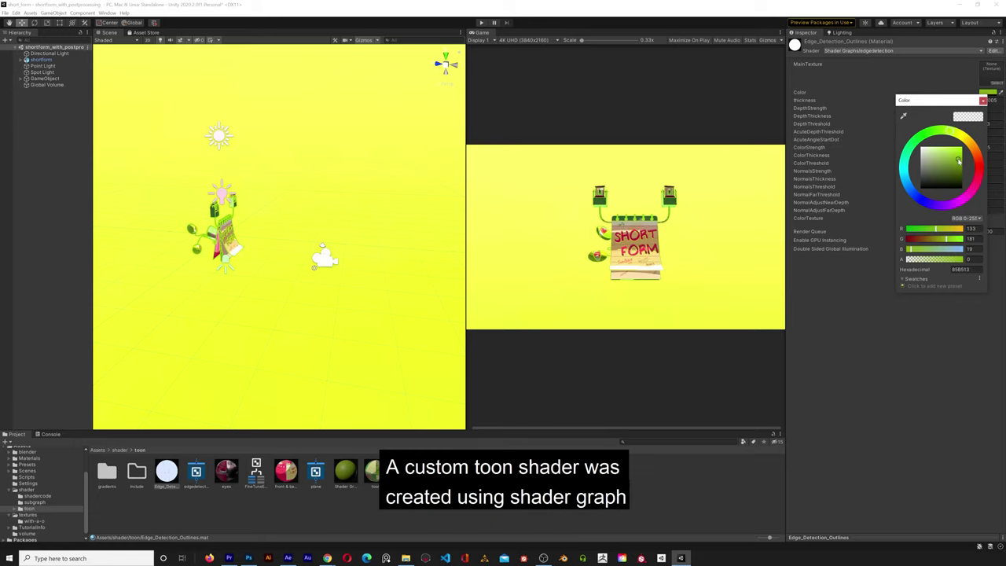
left_click(952, 168)
left_click(951, 204)
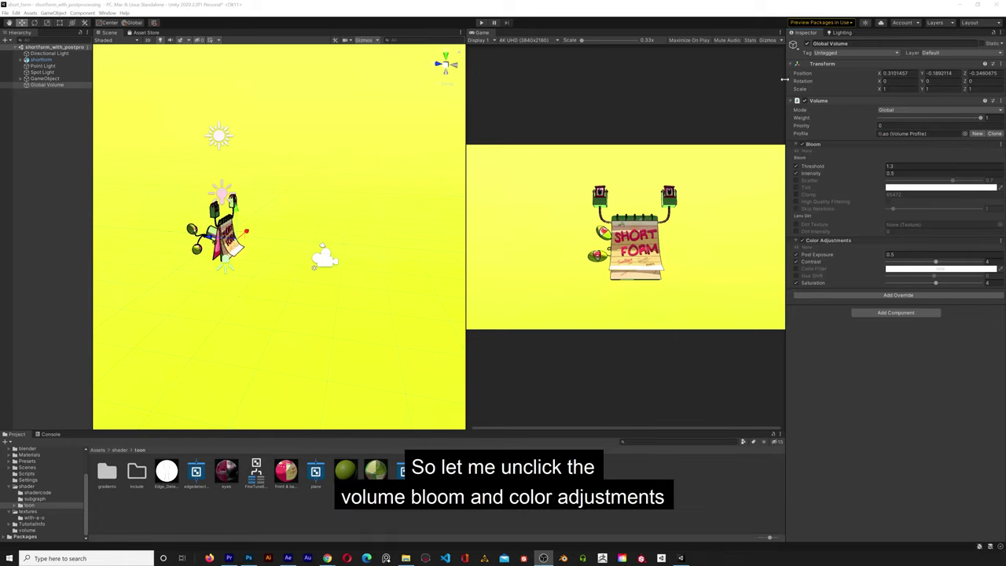
Disable the Global Volume's Volume component together with its Bloom and Color Adjustments overrides.
left_click(803, 101)
left_click(801, 144)
left_click(802, 240)
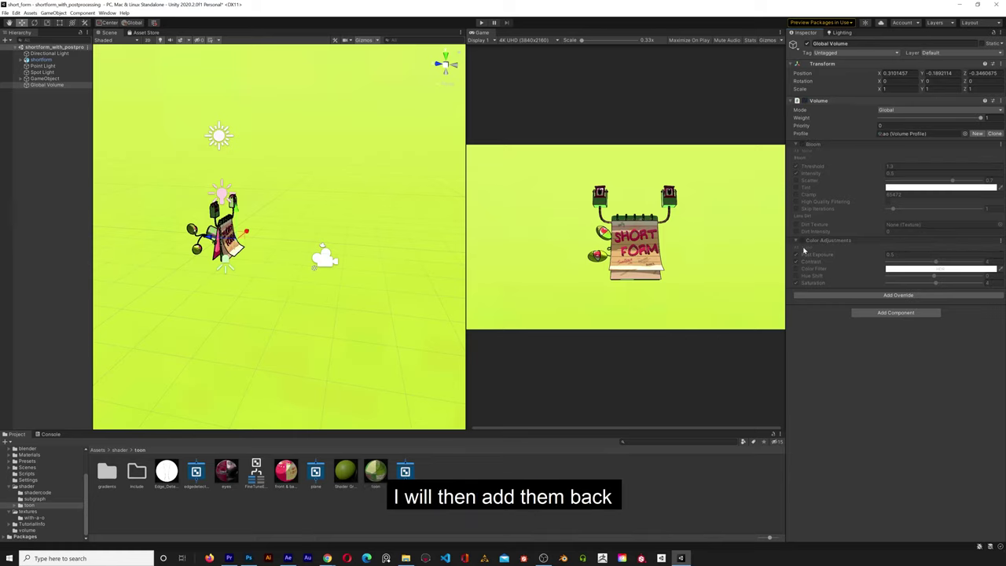
Re-enable the Global Volume's Color Adjustments and Bloom overrides and its Volume component.
left_click(802, 240)
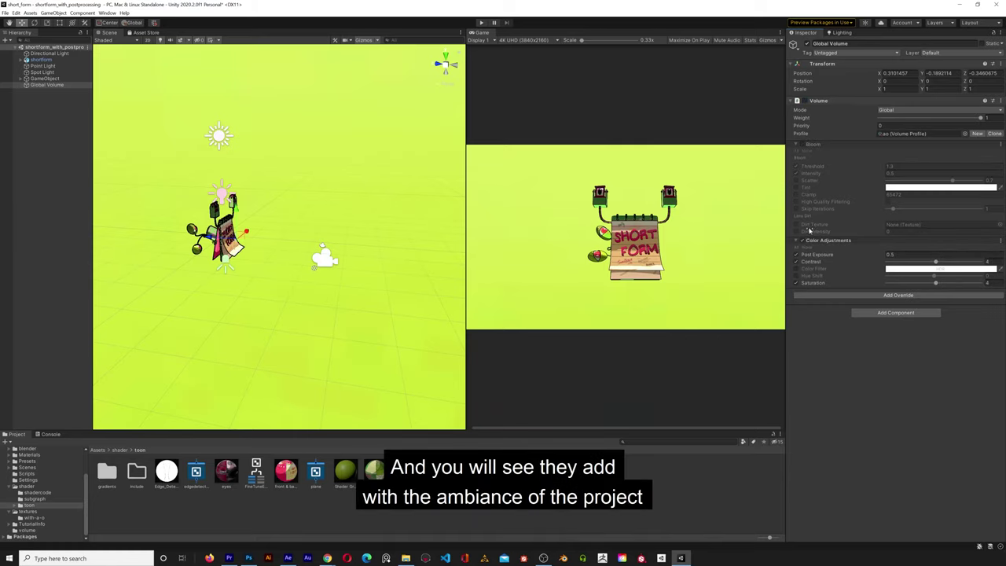
left_click(802, 145)
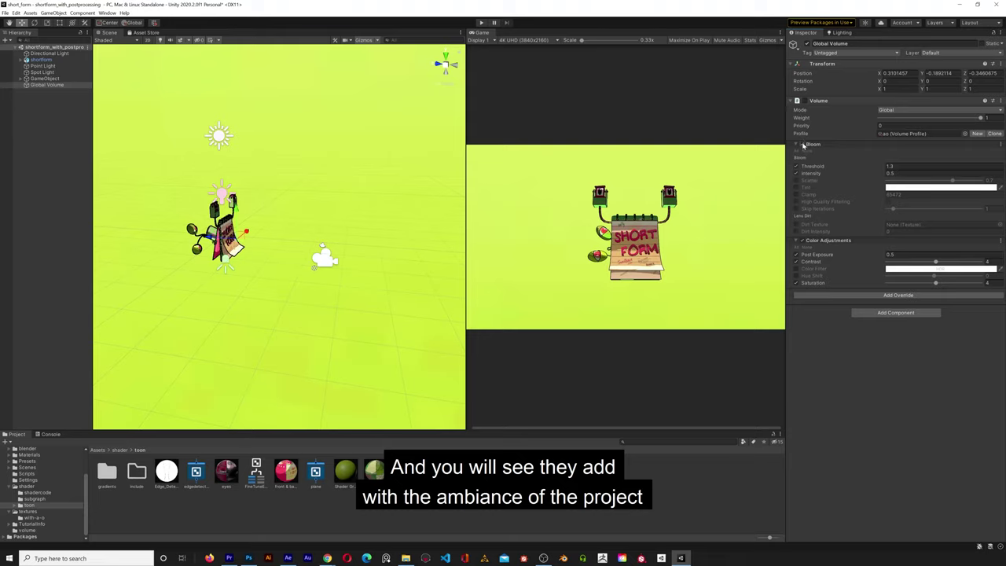
left_click(804, 101)
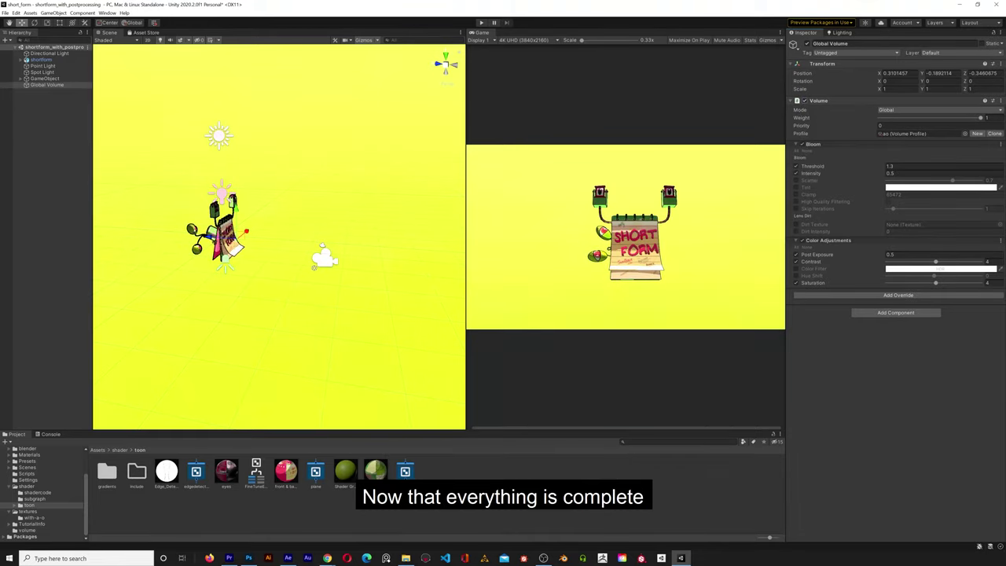